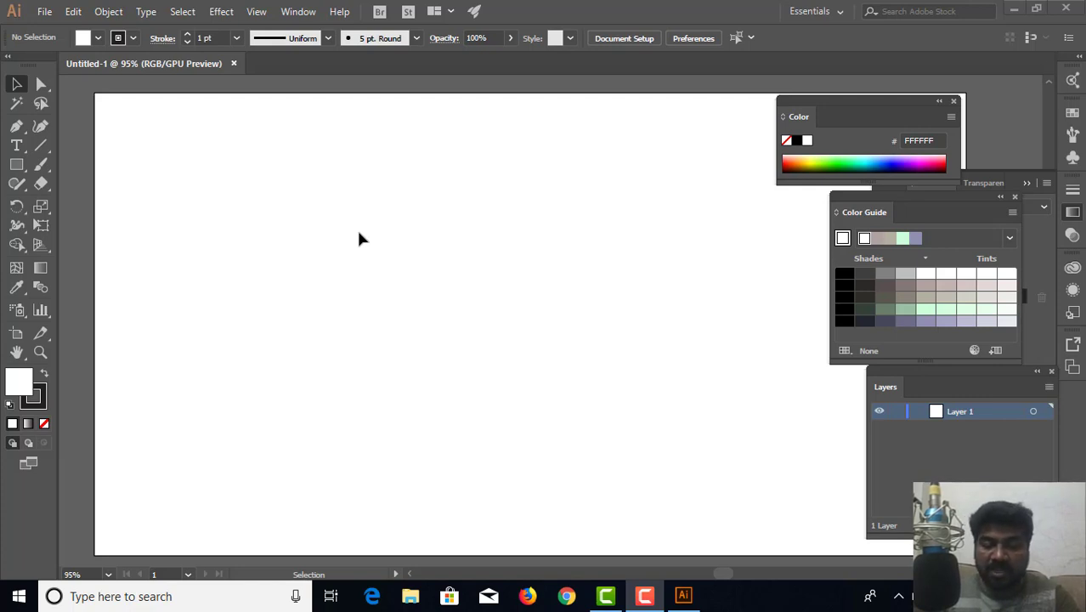
# Zoom out to about 66.67% and pan the blank artboard into the centre of the view.
pyautogui.press('space')
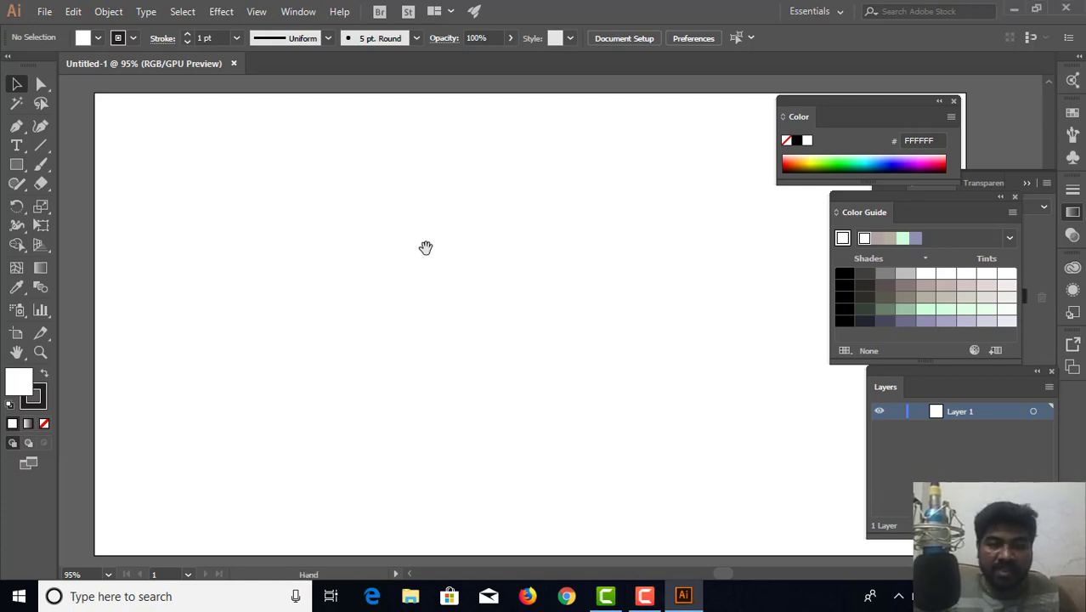
pyautogui.scroll(-2, 426, 247)
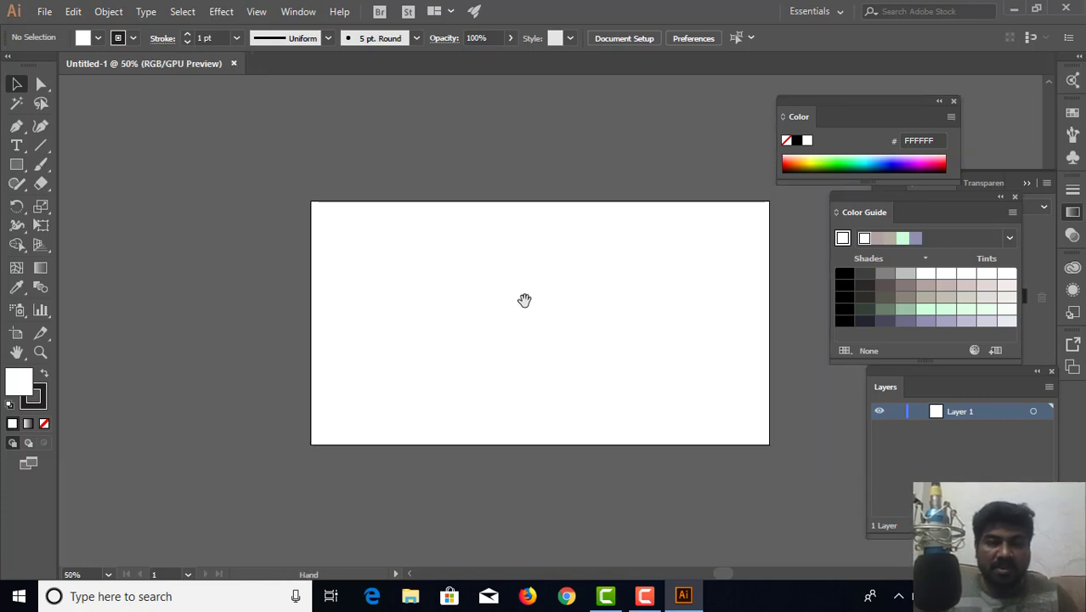
pyautogui.scroll(1, 456, 267)
pyautogui.scroll(1, 456, 267)
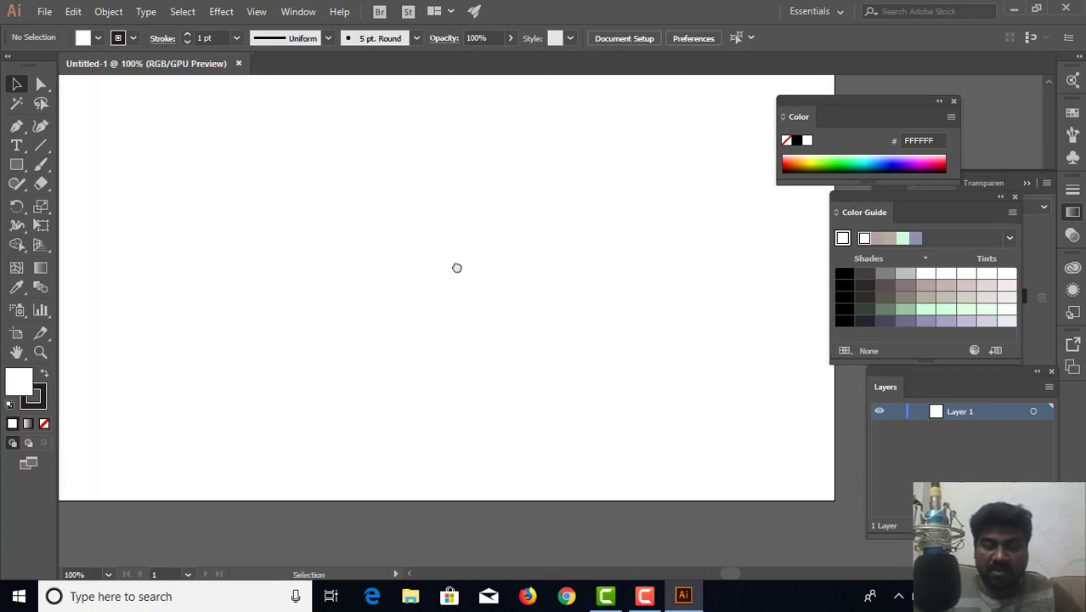
pyautogui.scroll(-1, 456, 268)
pyautogui.moveTo(378, 225); pyautogui.dragTo(414, 288)
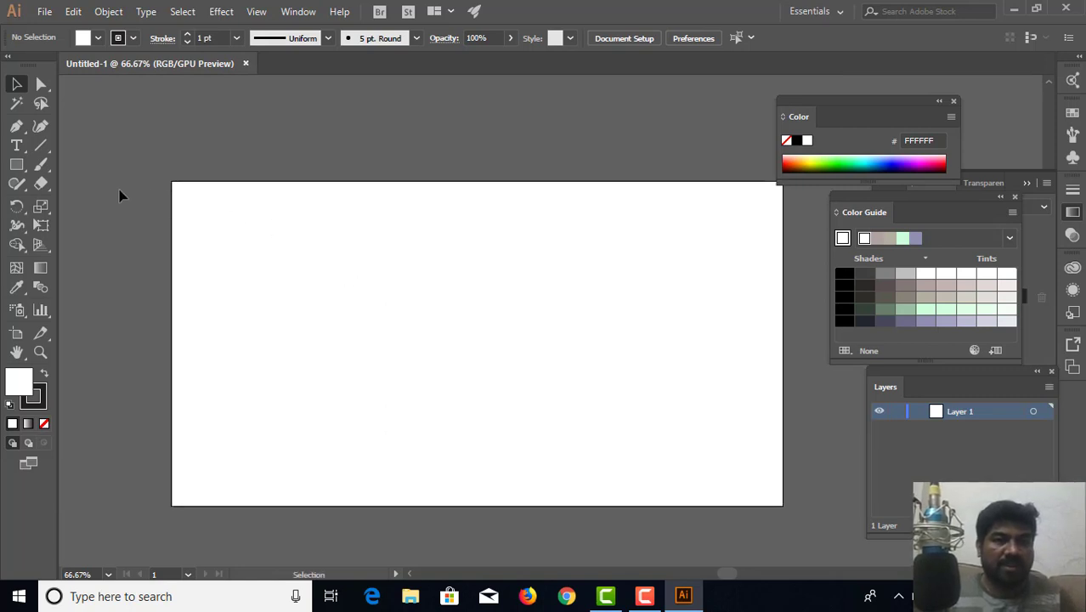
# Draw a 36-point star (radii 0.3472 in and 0.6944 in) near the artboard's left side.
pyautogui.click(17, 166)
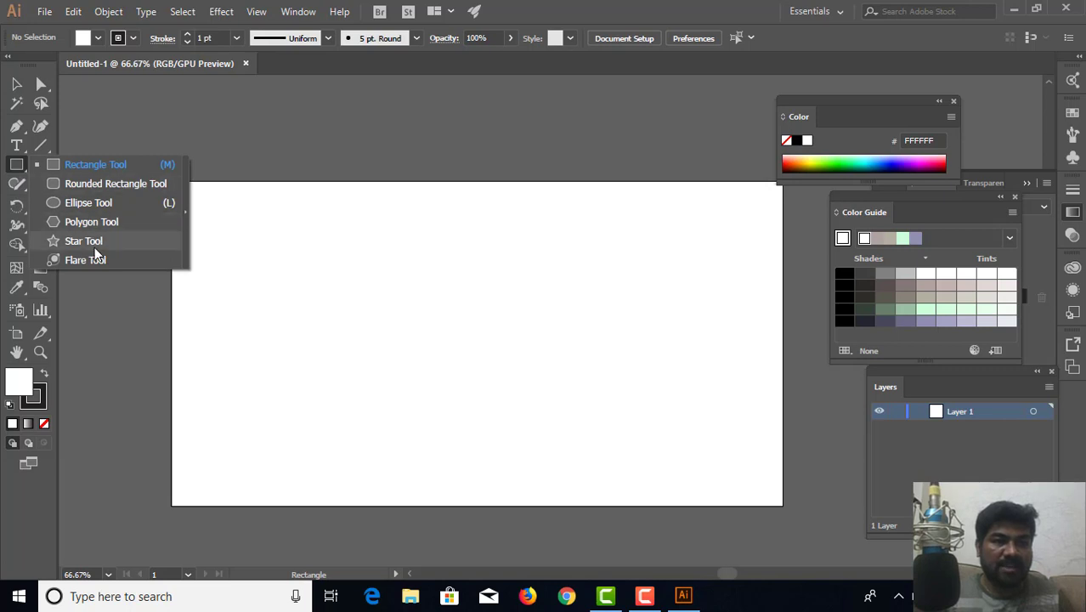
pyautogui.moveTo(16, 173); pyautogui.dragTo(95, 253)
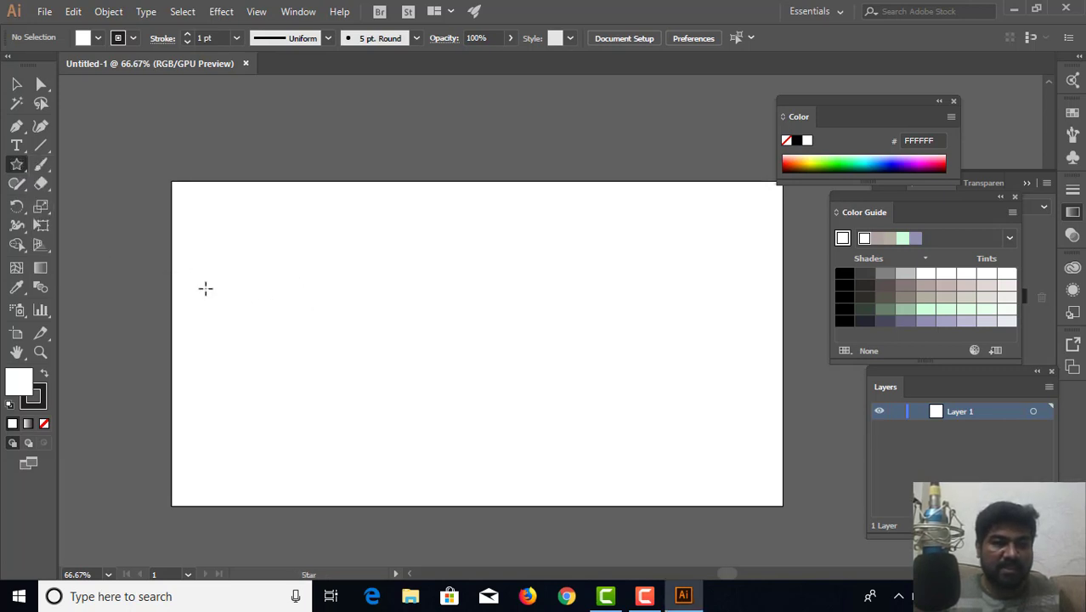
pyautogui.click(245, 289)
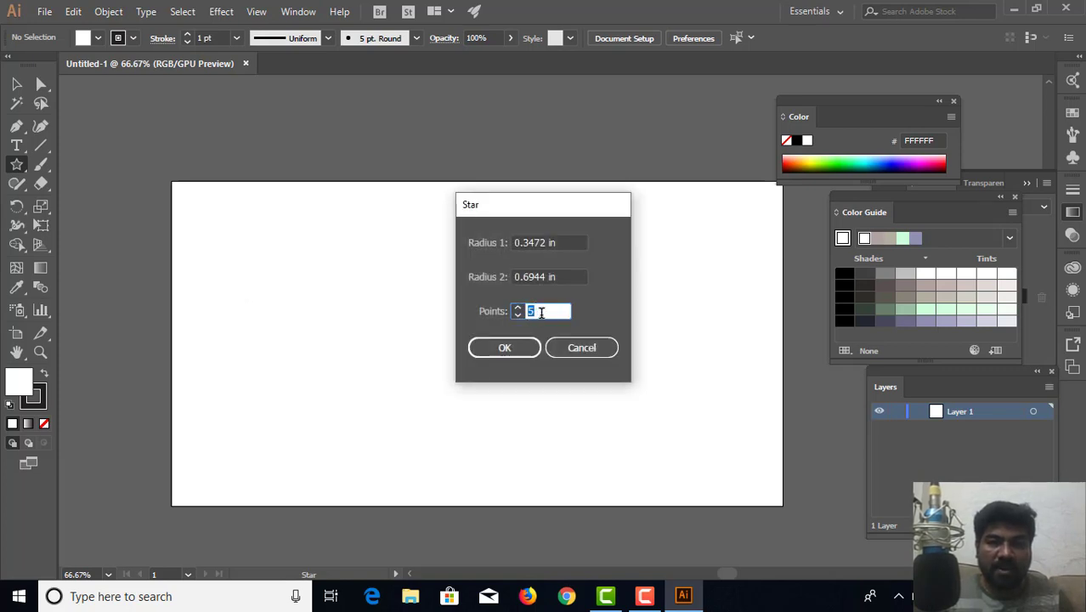
pyautogui.write('3')
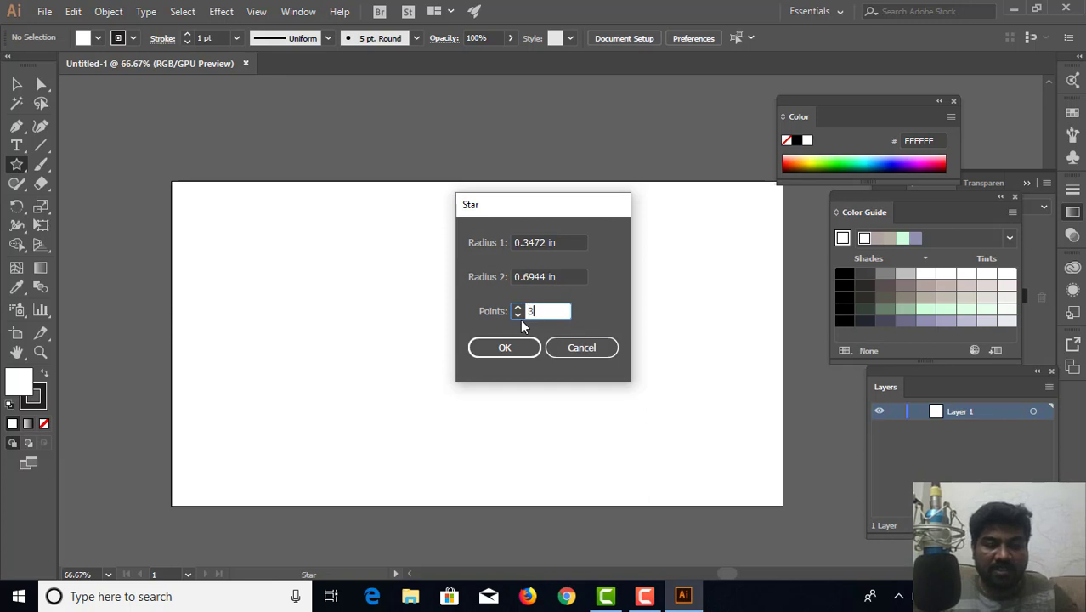
pyautogui.write('6')
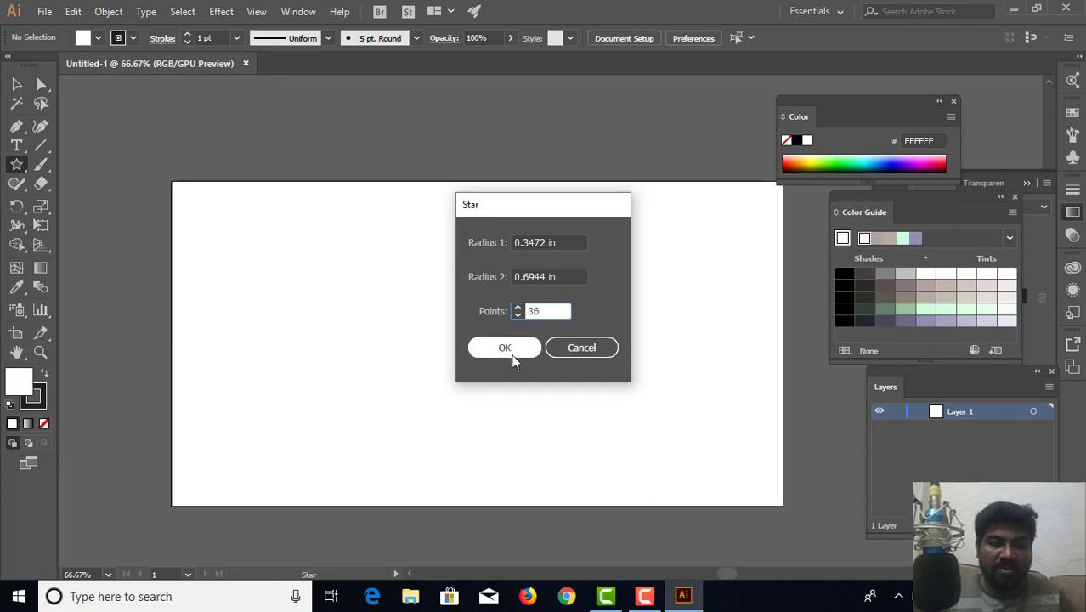
pyautogui.click(505, 348)
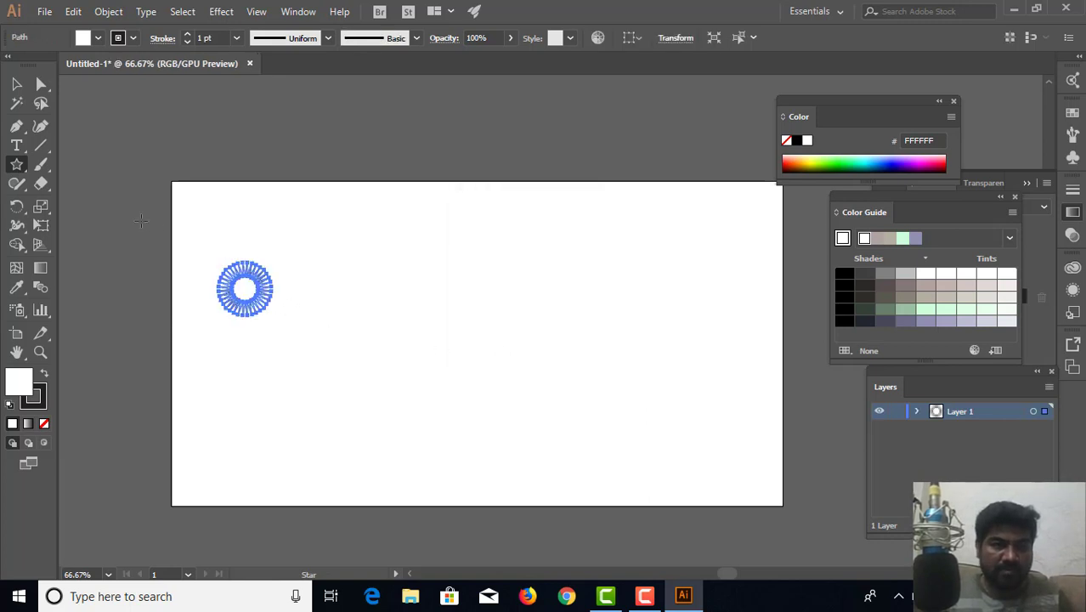
pyautogui.click(17, 83)
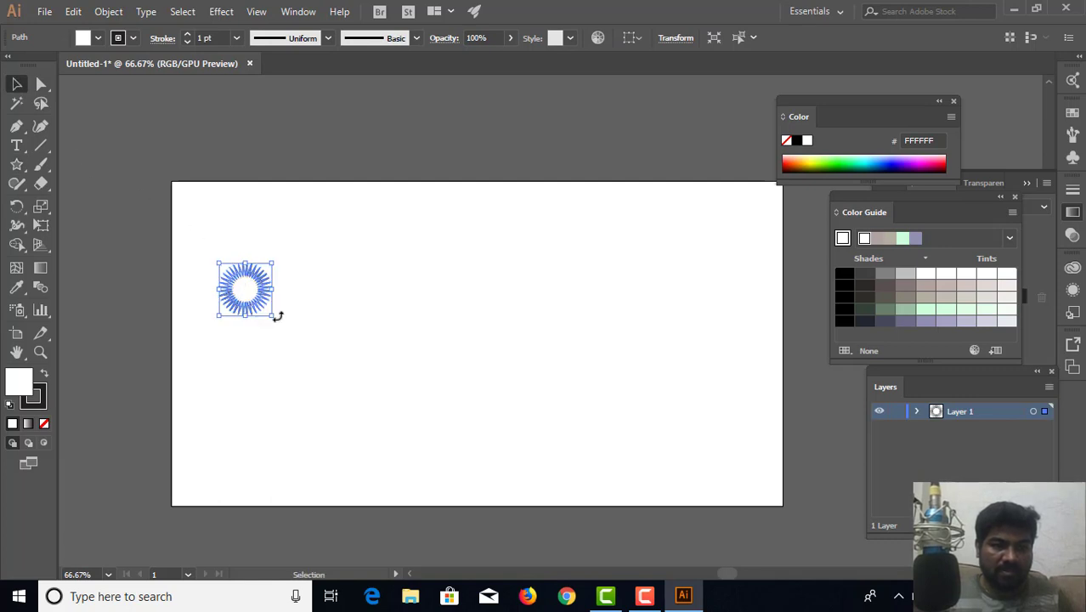
# Scale the 36-point star up in two stages by dragging its corner handle.
pyautogui.moveTo(270, 316); pyautogui.dragTo(342, 389)
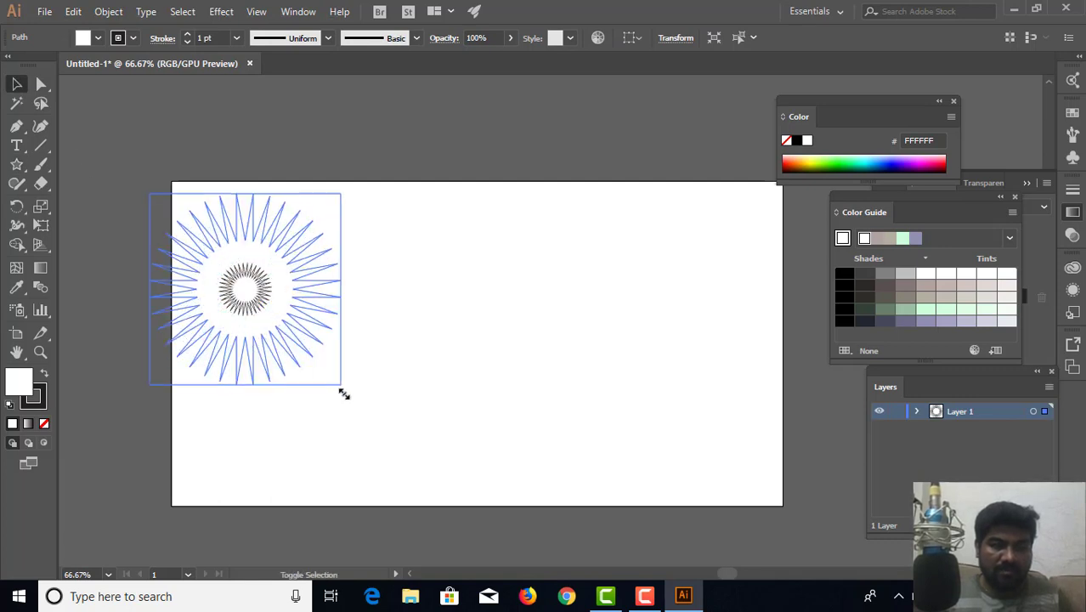
pyautogui.moveTo(300, 315); pyautogui.dragTo(472, 369)
pyautogui.press('a')
pyautogui.hotkey('ctrl', '+')
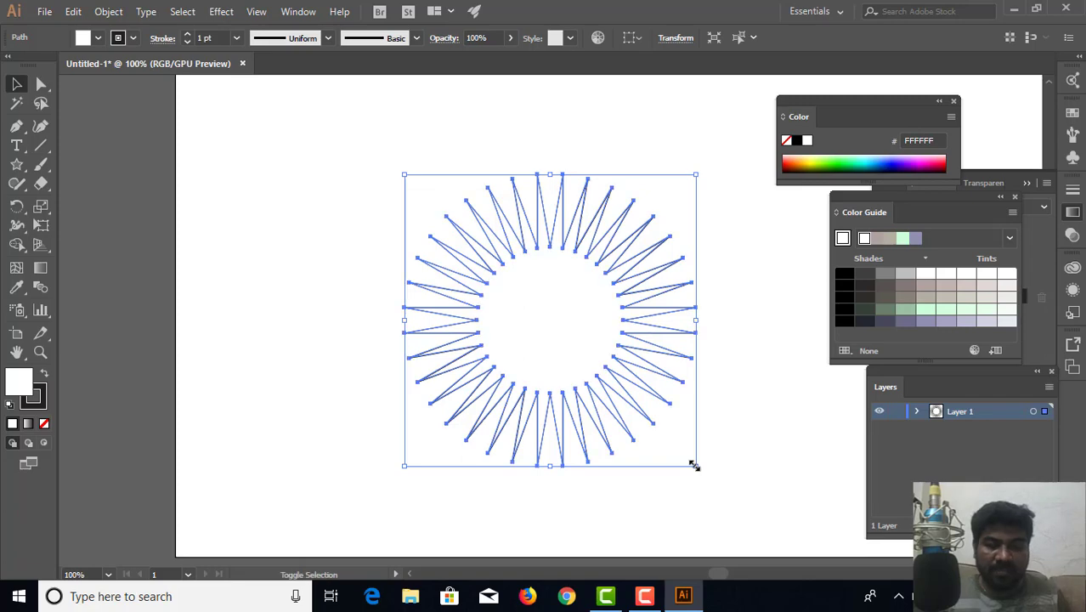
pyautogui.moveTo(696, 465); pyautogui.dragTo(727, 513)
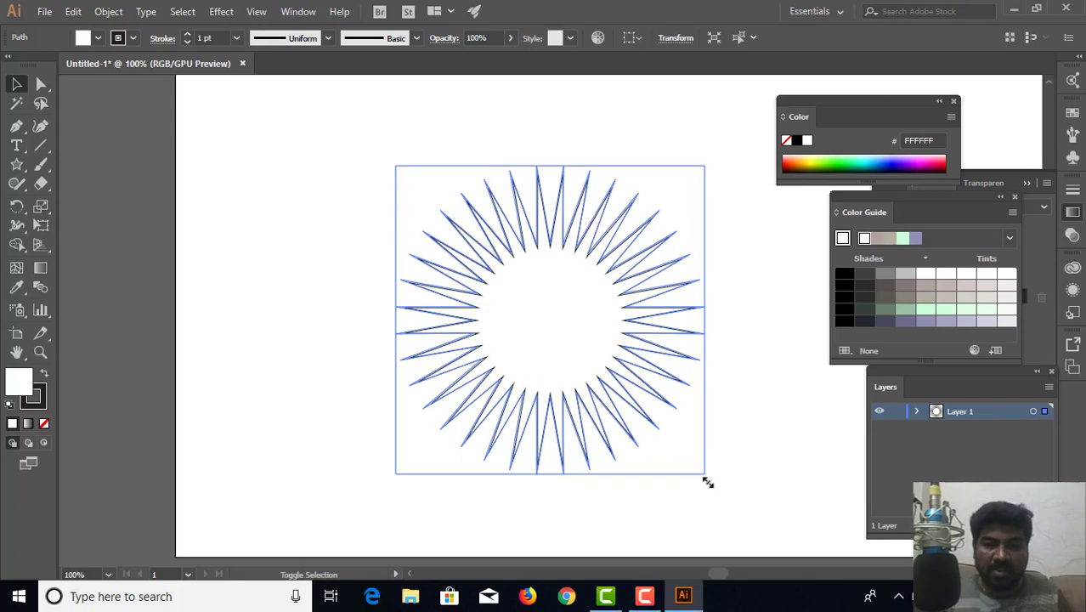
pyautogui.click(779, 393)
# Move the enlarged star to near the middle of the artboard.
pyautogui.moveTo(625, 351); pyautogui.dragTo(443, 337)
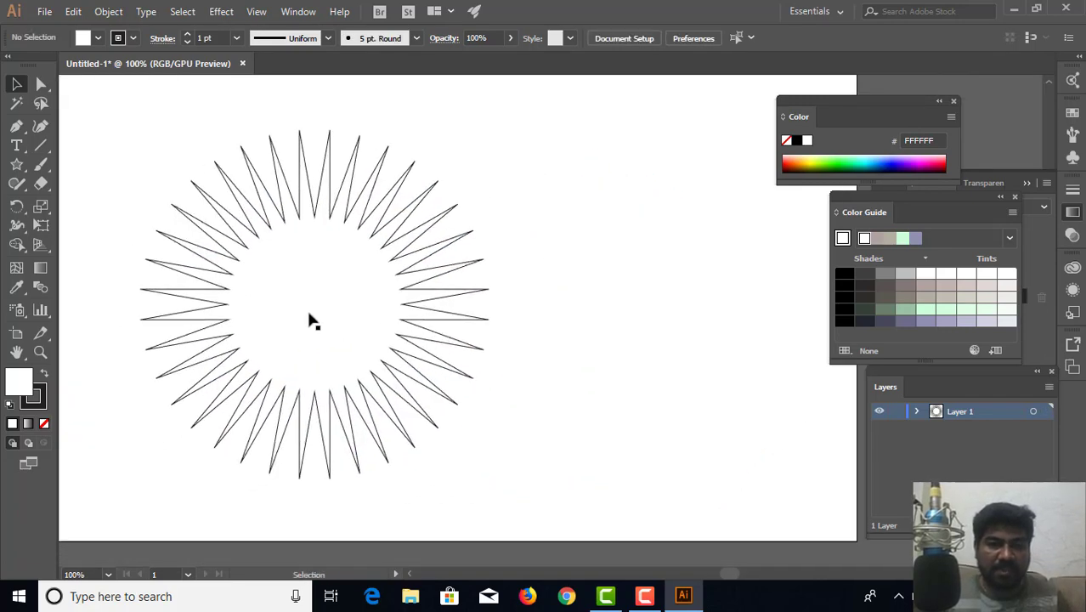
pyautogui.moveTo(373, 315); pyautogui.dragTo(447, 330)
pyautogui.hotkey('ctrl', '-')
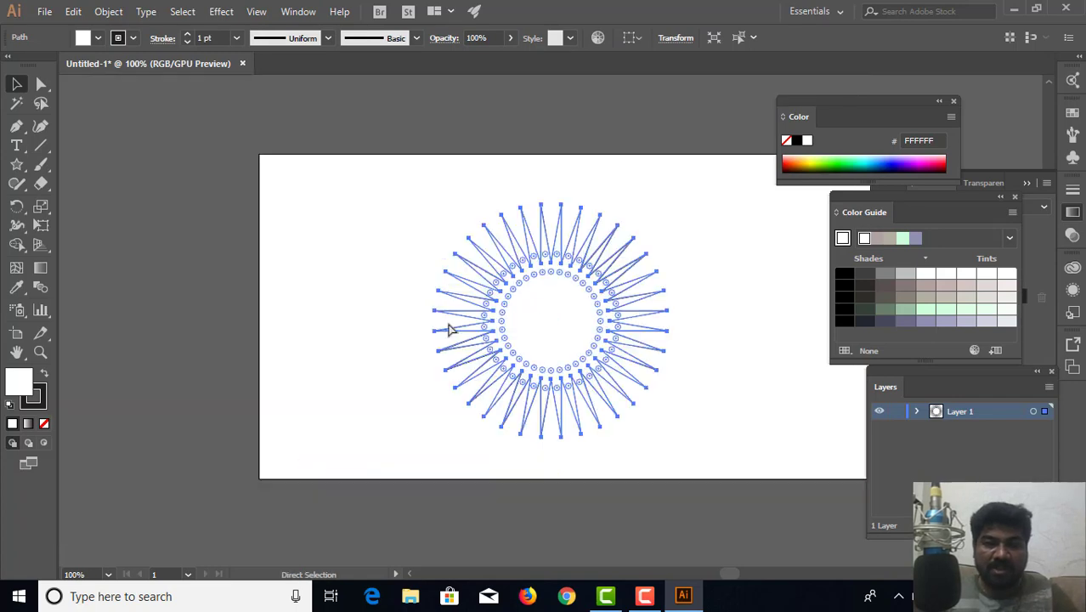
pyautogui.click(364, 342)
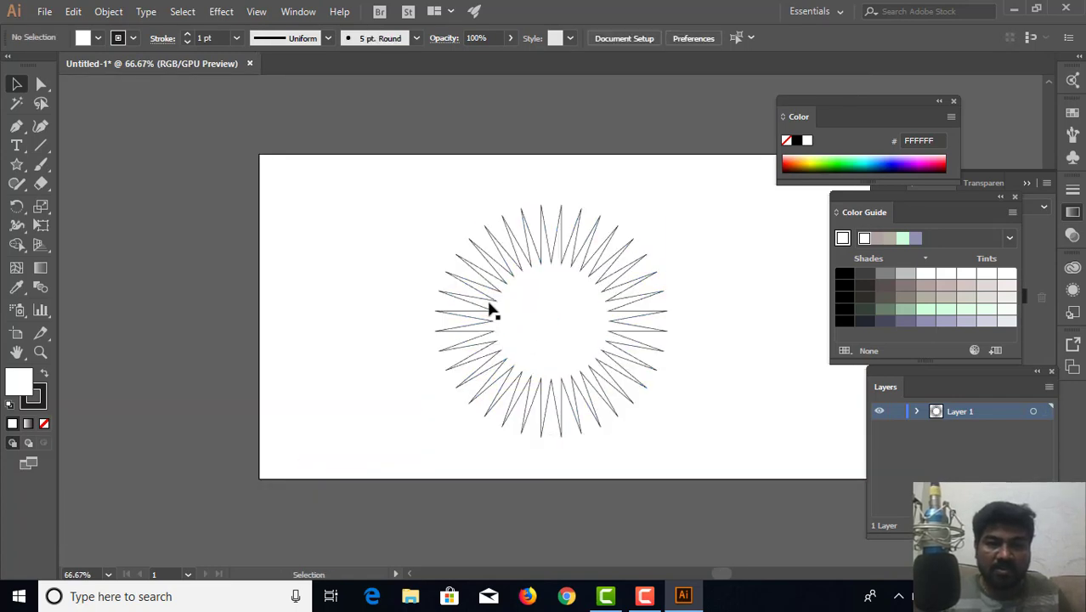
pyautogui.click(487, 309)
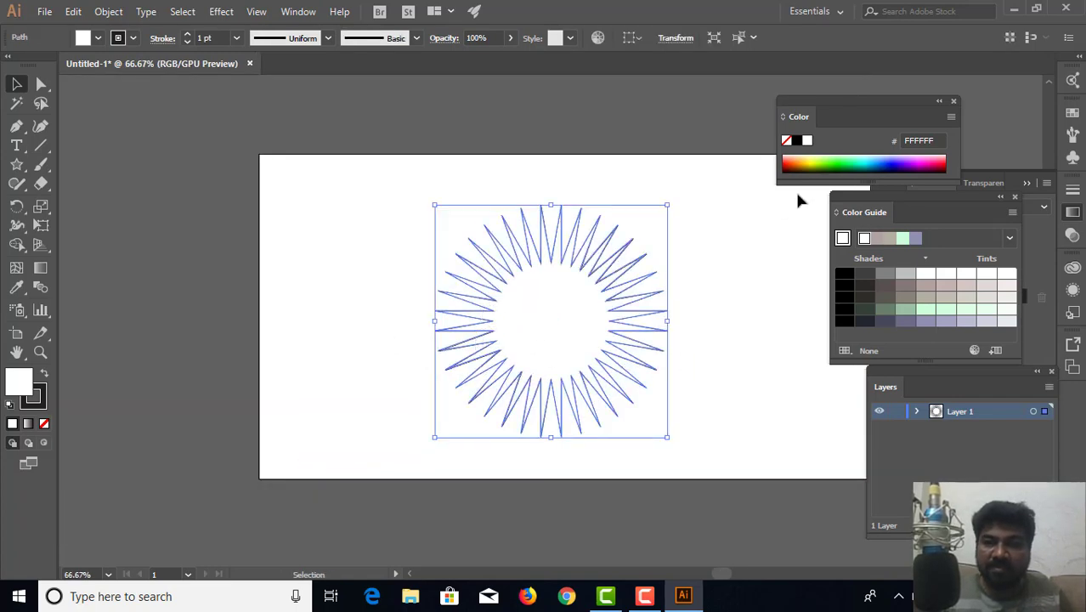
# Rearrange the colour panels and fill the star with a white-to-black linear gradient.
pyautogui.moveTo(917, 110); pyautogui.dragTo(881, 84)
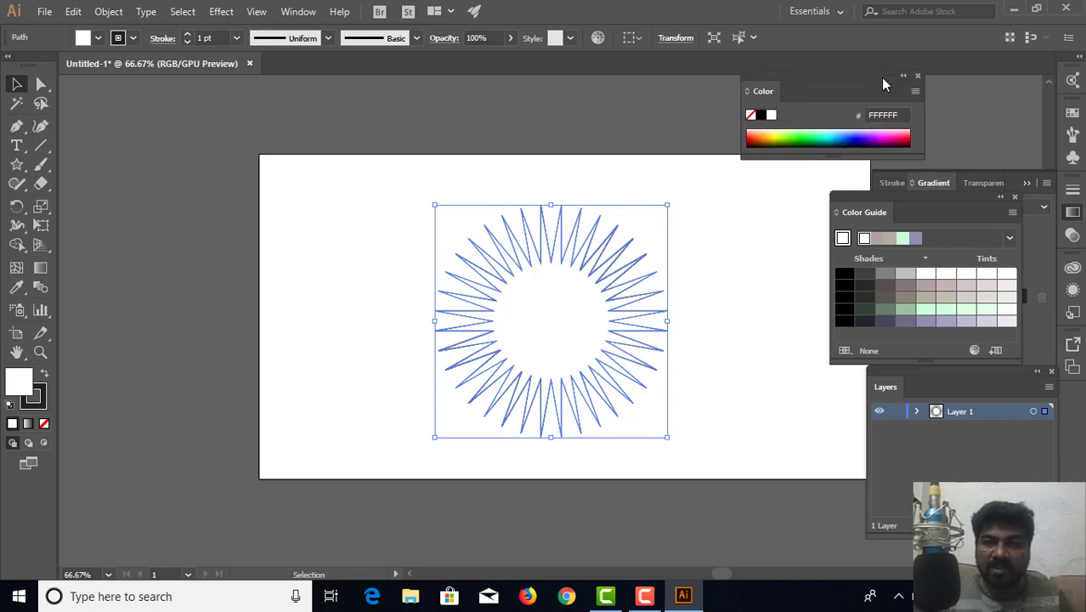
pyautogui.moveTo(854, 193); pyautogui.dragTo(778, 170)
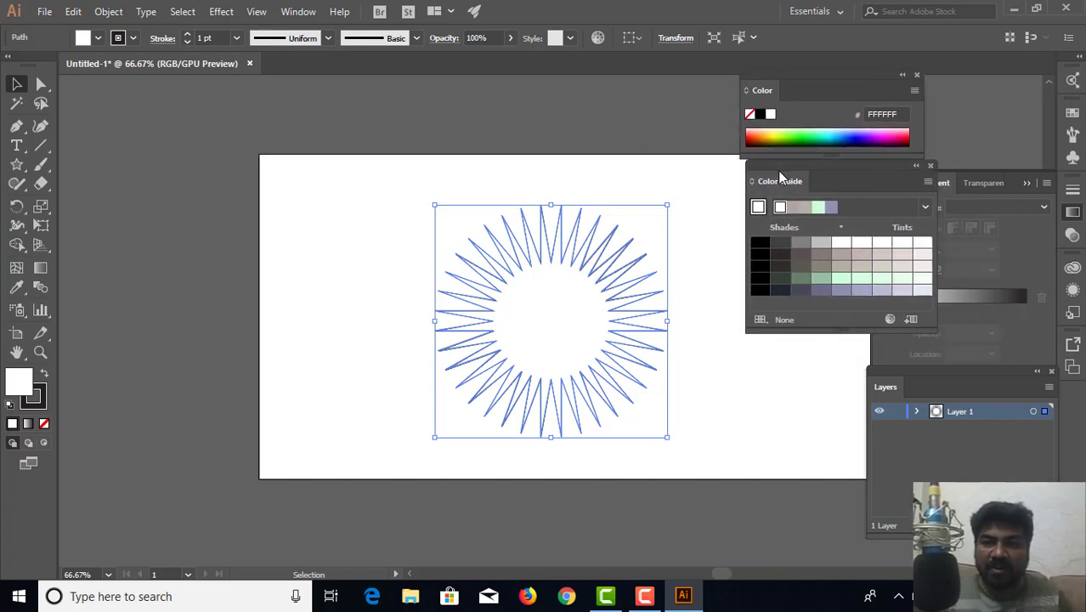
pyautogui.click(939, 182)
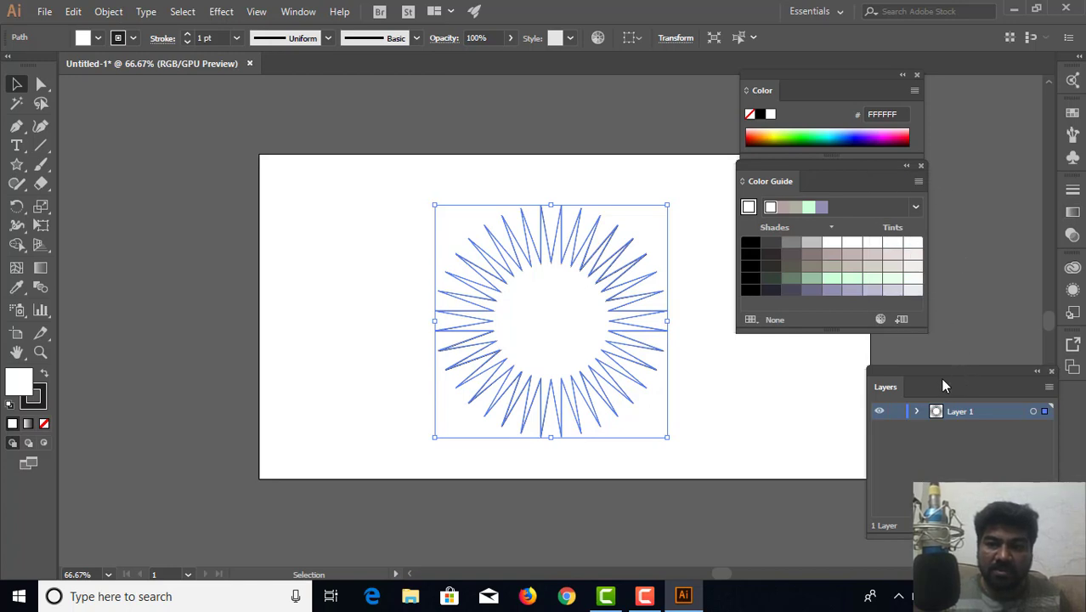
pyautogui.moveTo(942, 385); pyautogui.dragTo(924, 416)
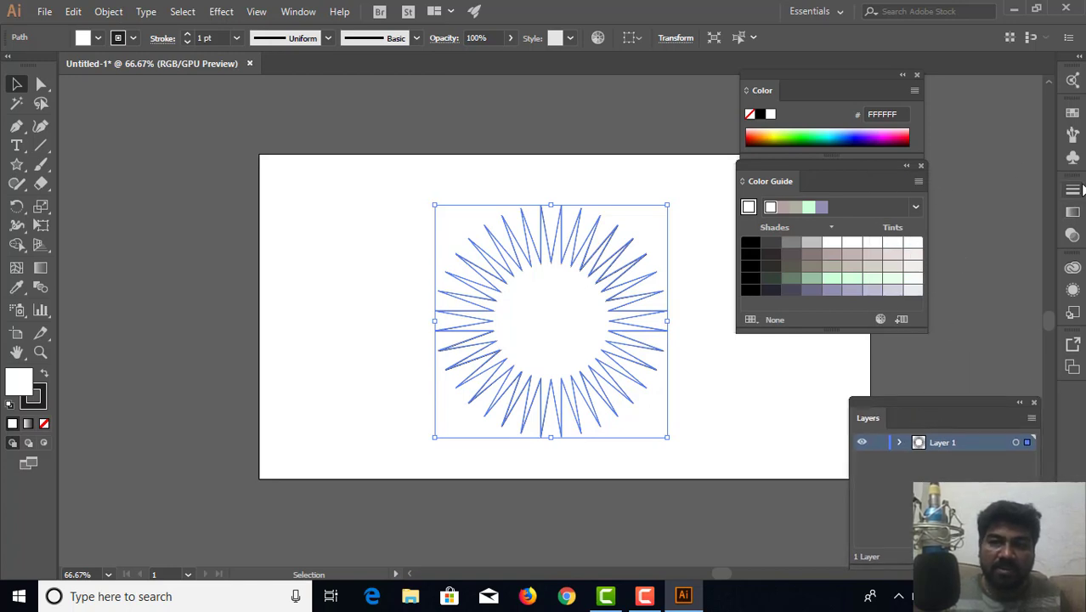
pyautogui.click(1072, 212)
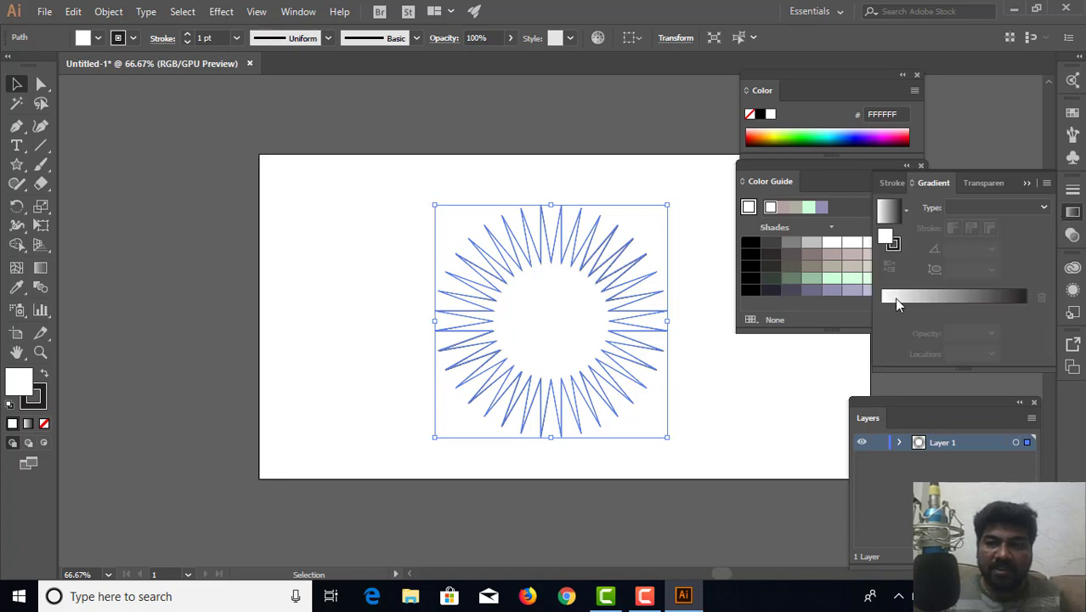
pyautogui.click(895, 299)
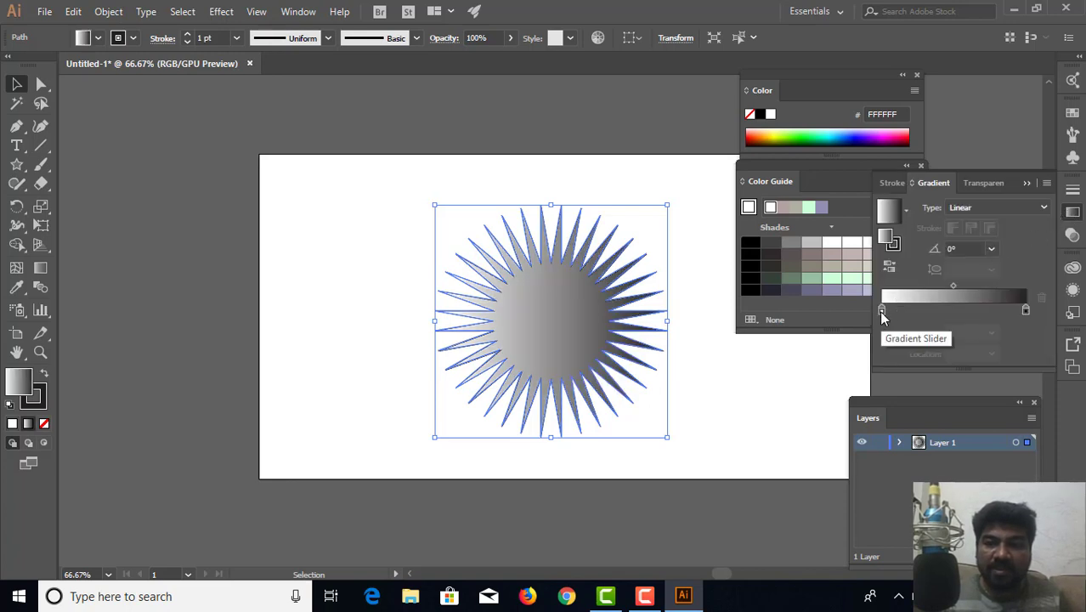
# Set the left gradient stop to vivid magenta FF2AEC using RGB mode.
pyautogui.doubleClick(881, 311)
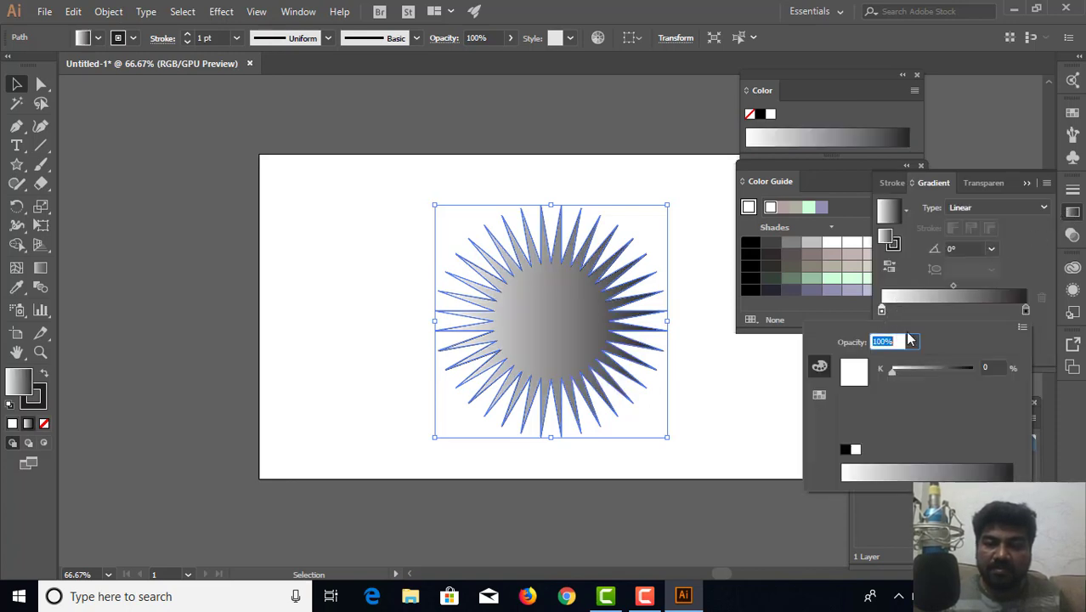
pyautogui.click(1022, 326)
pyautogui.click(968, 360)
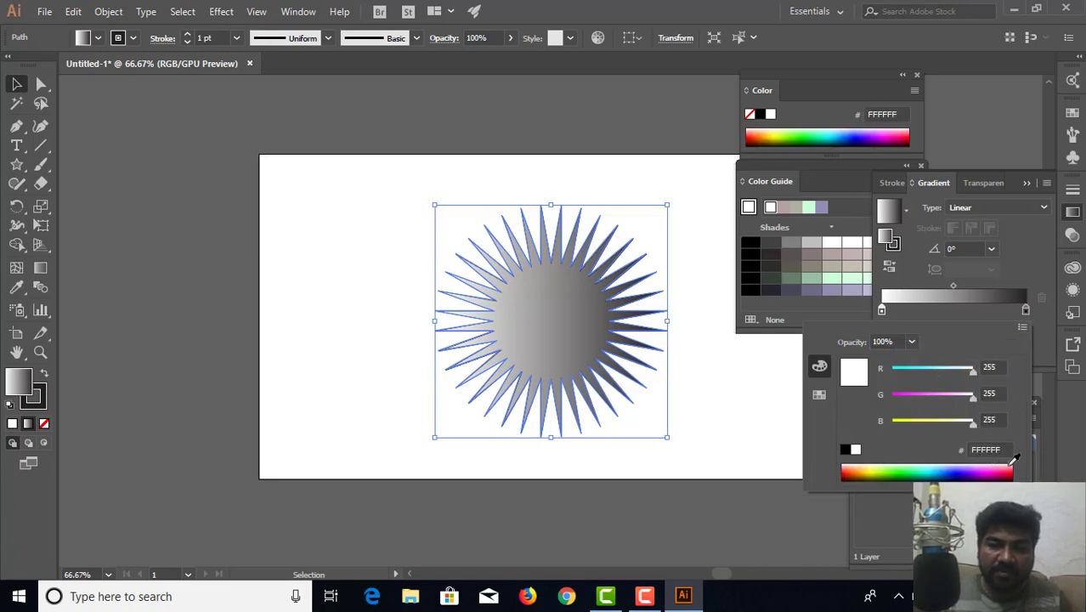
pyautogui.click(1005, 465)
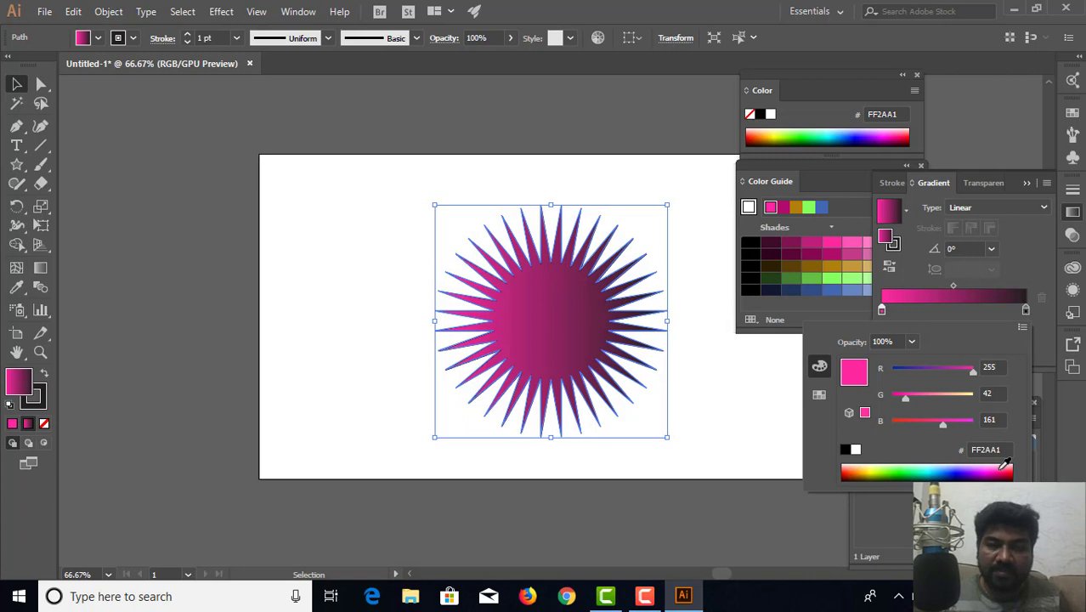
pyautogui.click(1005, 464)
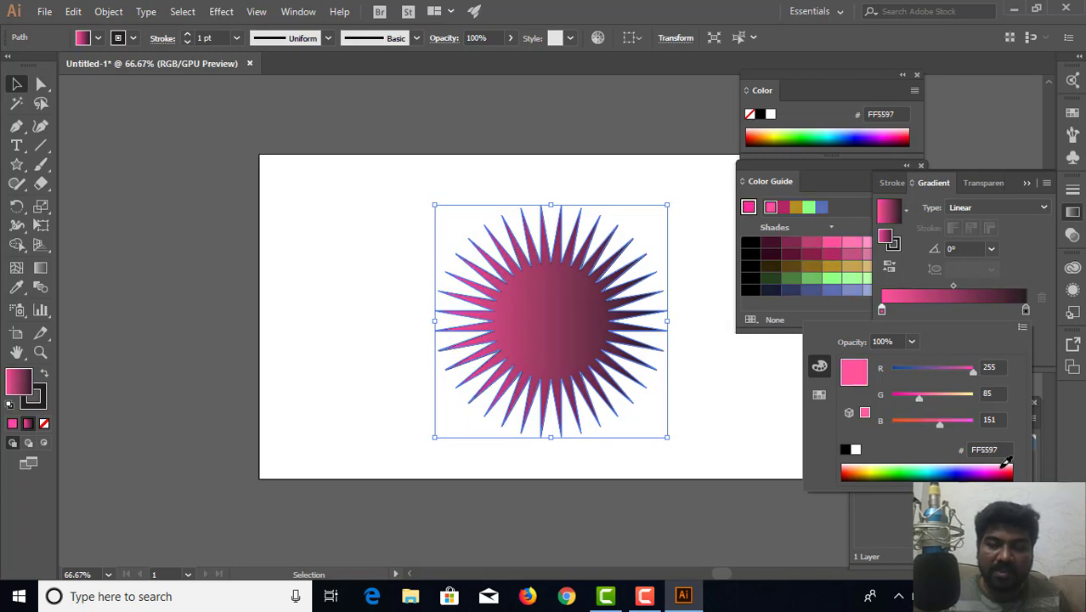
pyautogui.click(998, 465)
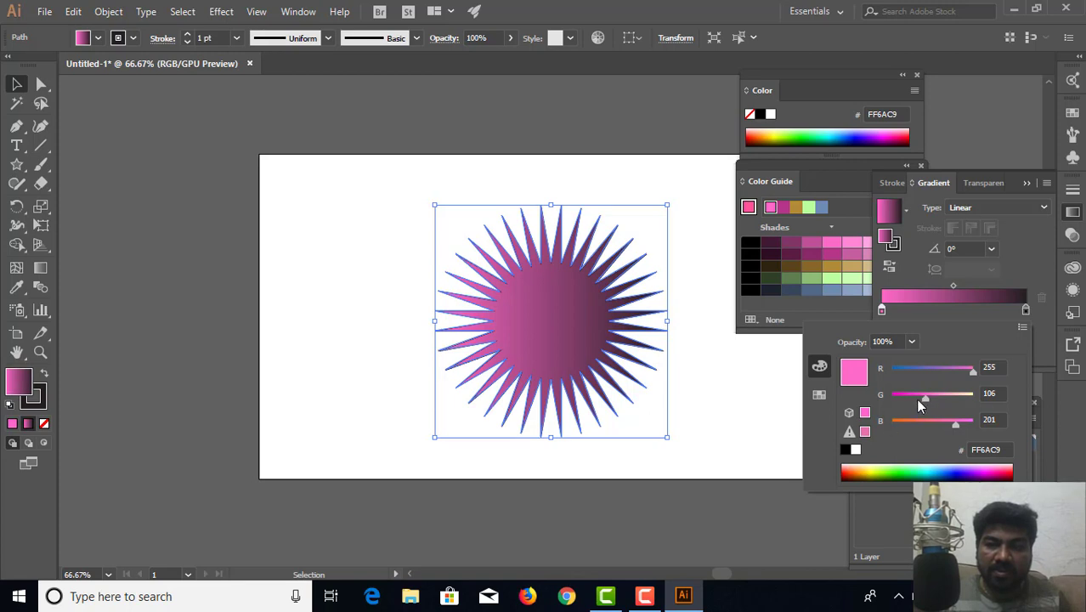
pyautogui.moveTo(908, 399); pyautogui.dragTo(963, 424)
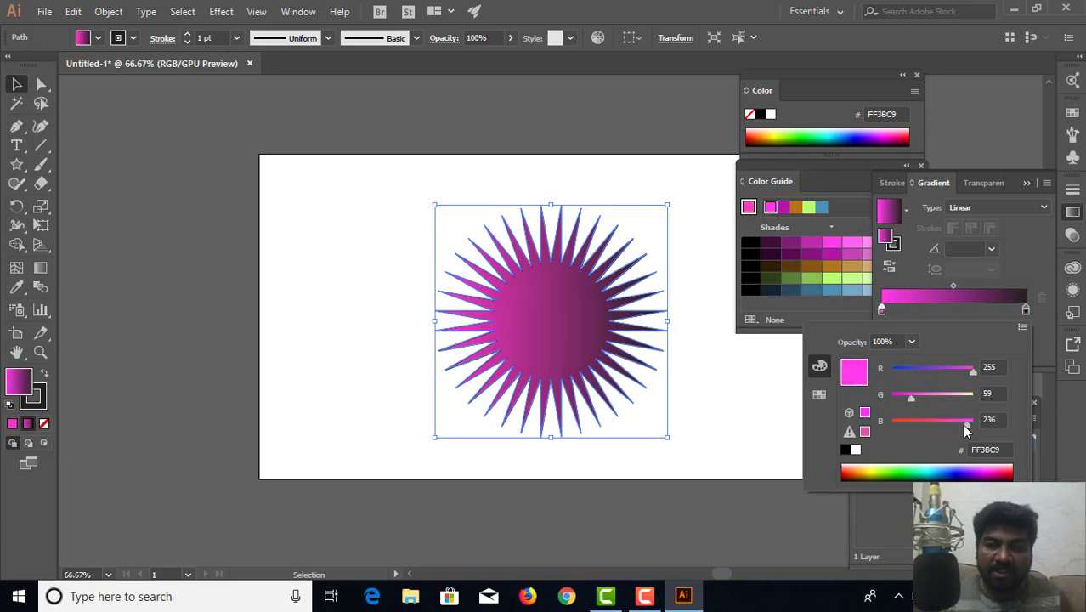
pyautogui.moveTo(907, 398); pyautogui.dragTo(902, 396)
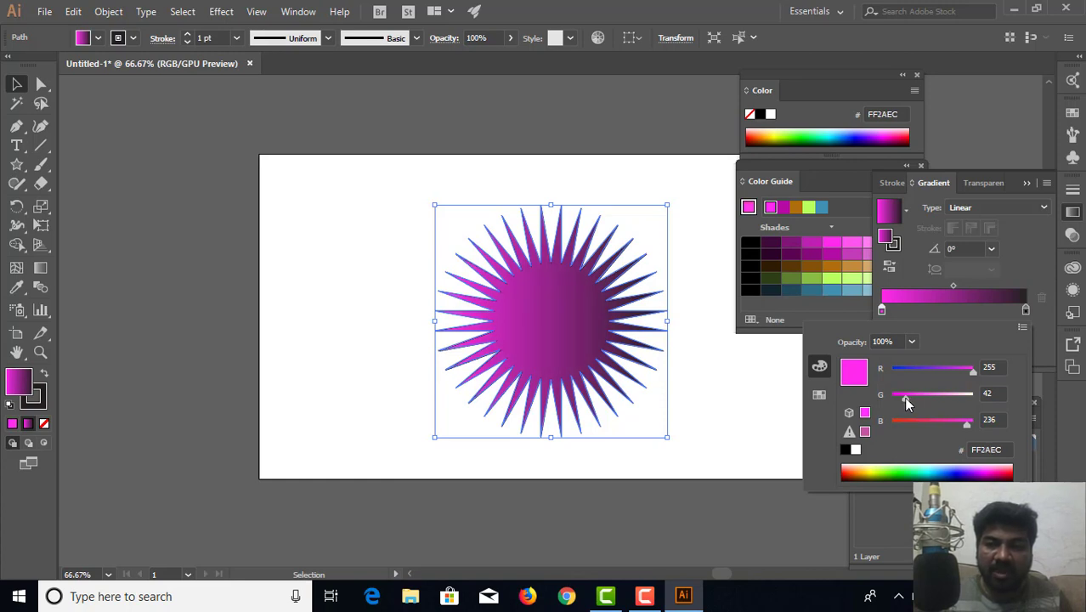
pyautogui.click(883, 247)
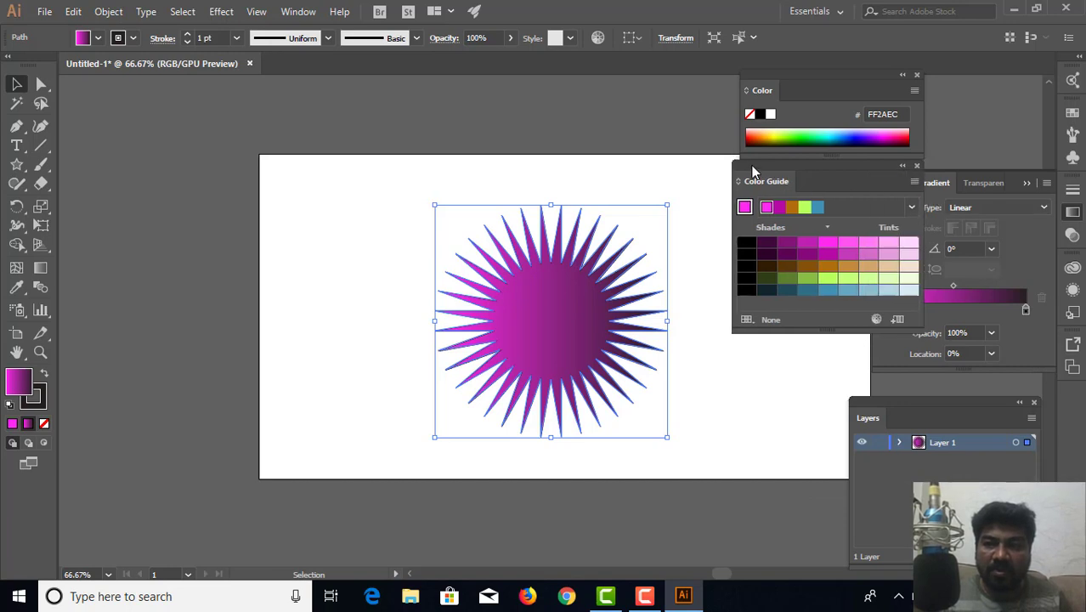
# Fill the starburst with the light pink tint FF7FF6 from the Color Guide, then deselect.
pyautogui.moveTo(767, 167); pyautogui.dragTo(762, 188)
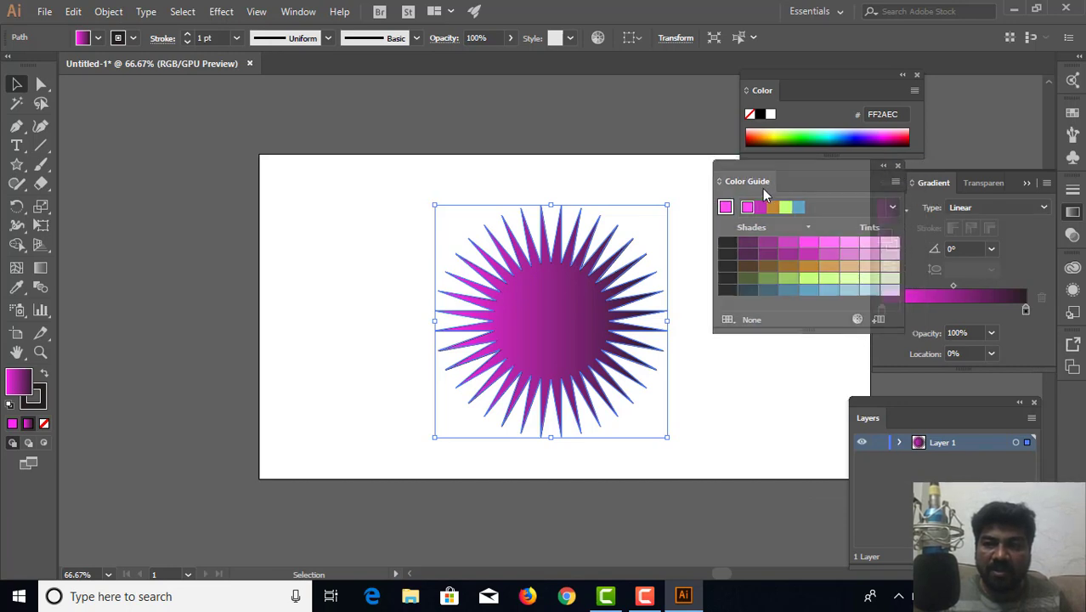
pyautogui.click(868, 246)
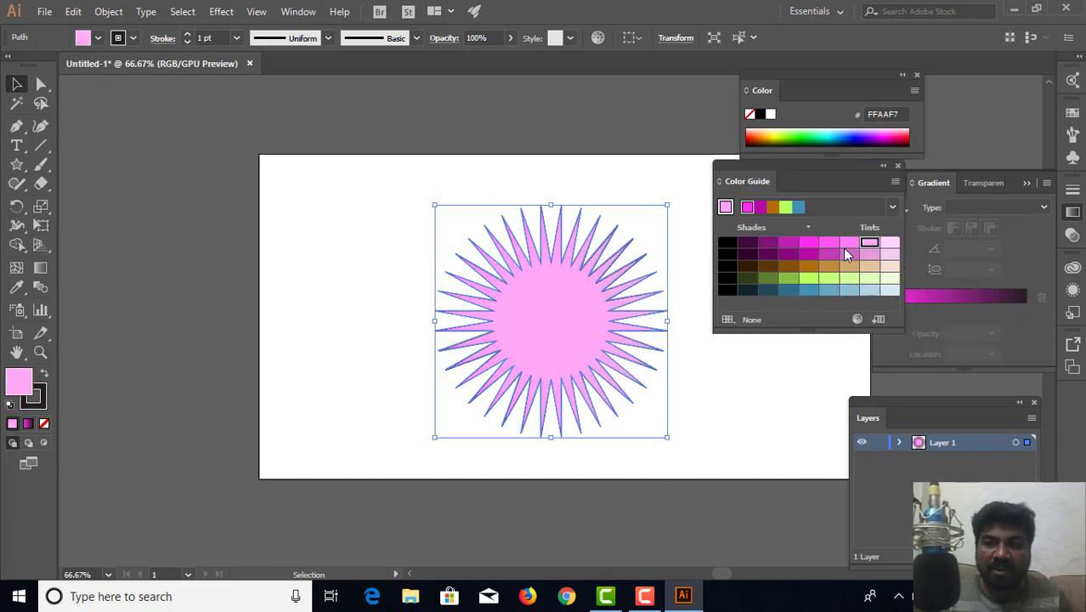
pyautogui.click(846, 245)
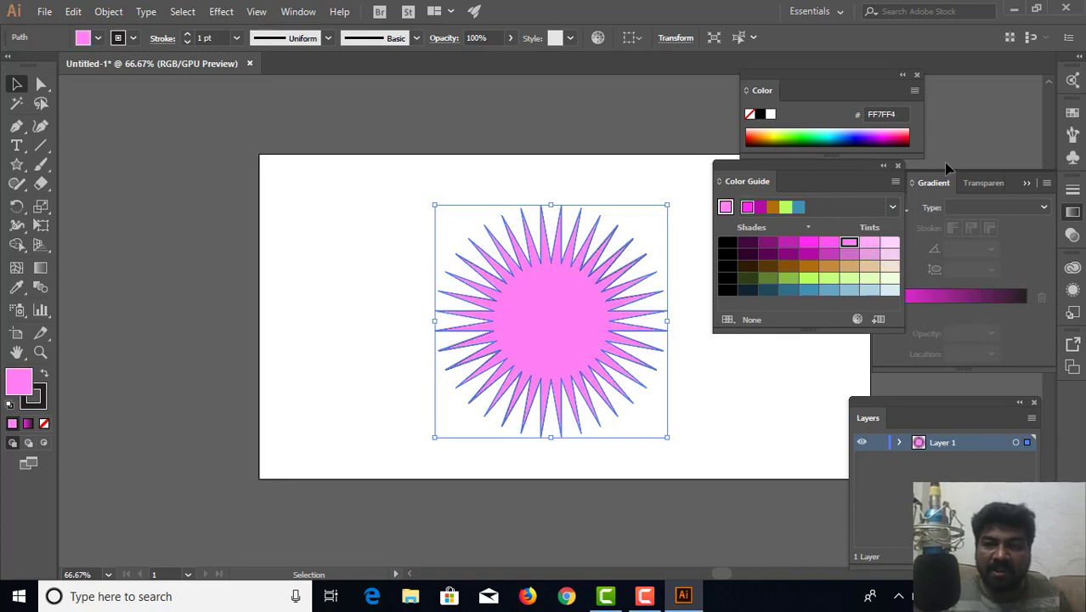
pyautogui.hotkey('ctrl', 'shift', 'a')
pyautogui.moveTo(844, 172); pyautogui.dragTo(831, 167)
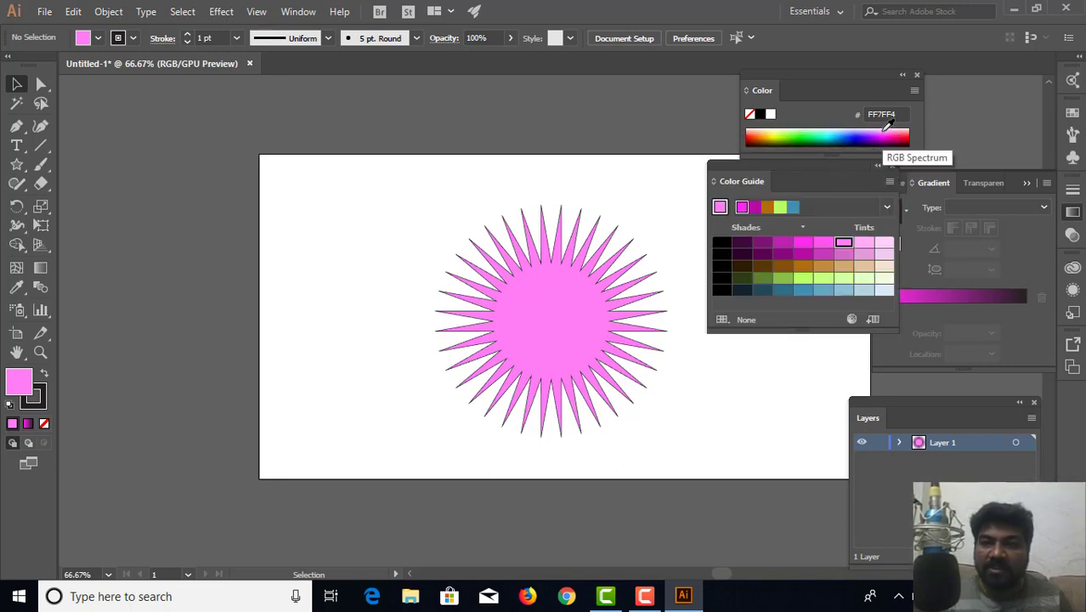
pyautogui.click(883, 129)
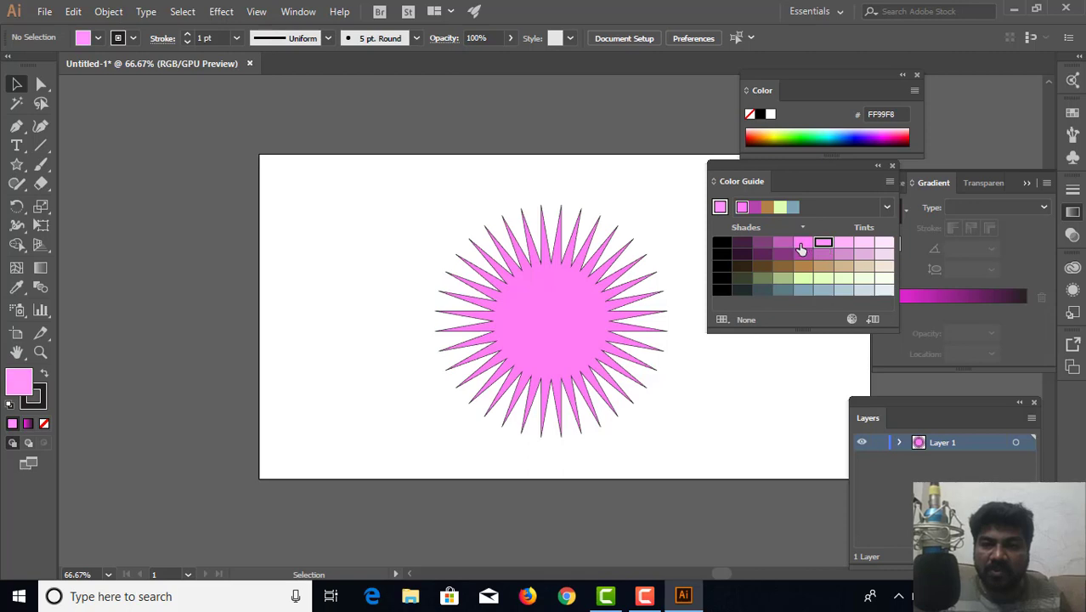
# Switch the fill to a gradient and lighten its left stop toward hot pink.
pyautogui.click(917, 299)
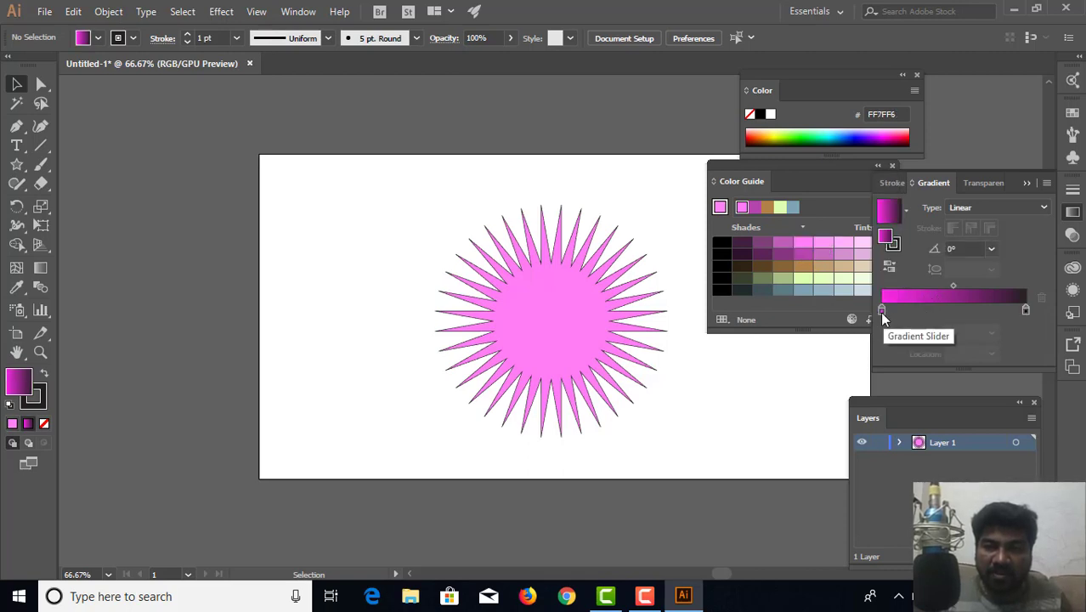
pyautogui.doubleClick(880, 311)
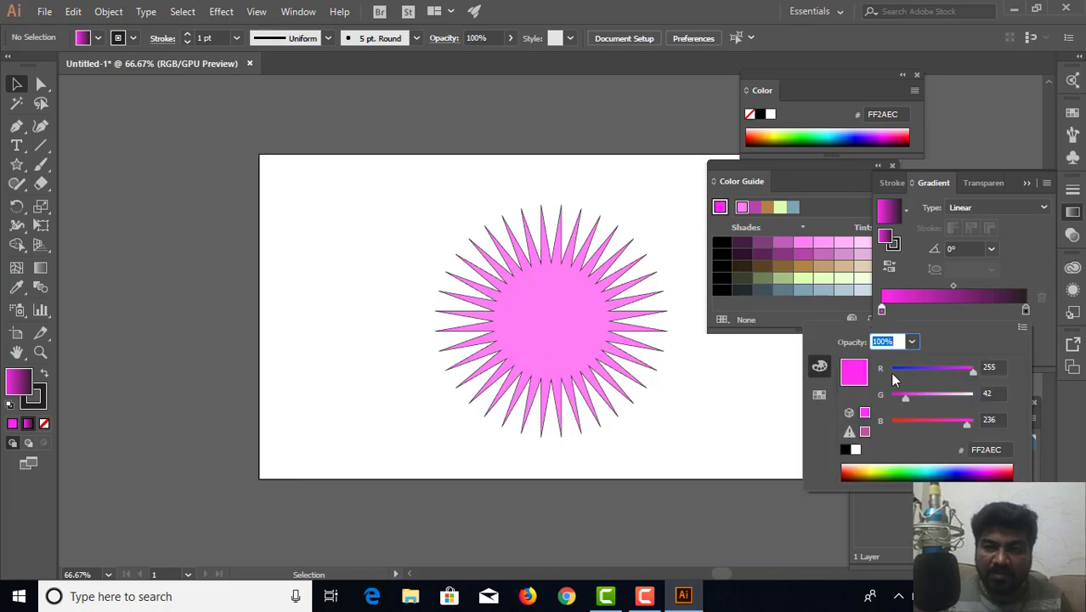
pyautogui.moveTo(905, 401); pyautogui.dragTo(920, 400)
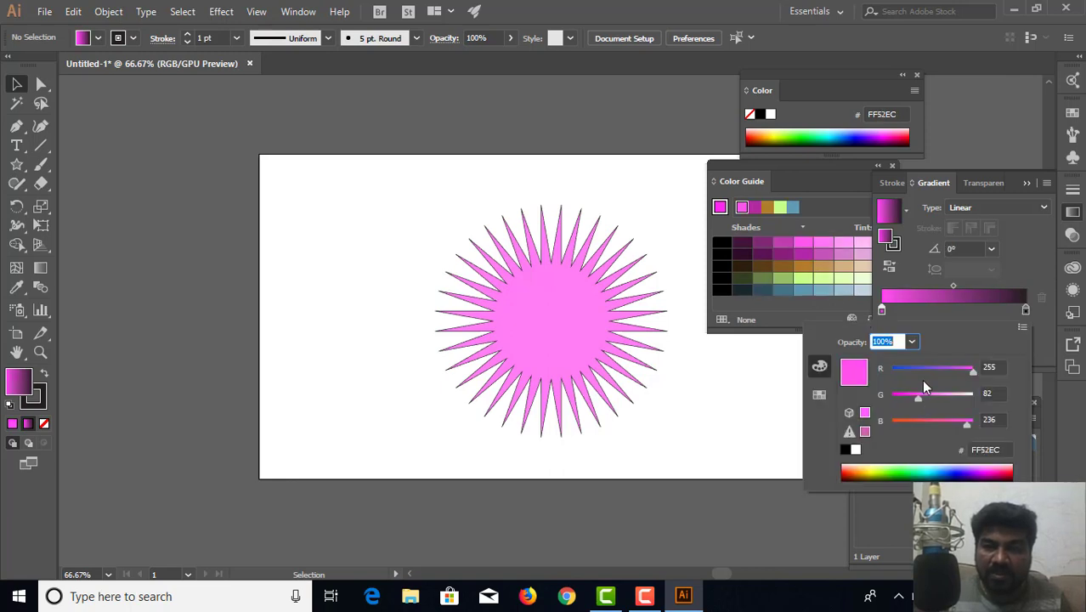
pyautogui.click(945, 278)
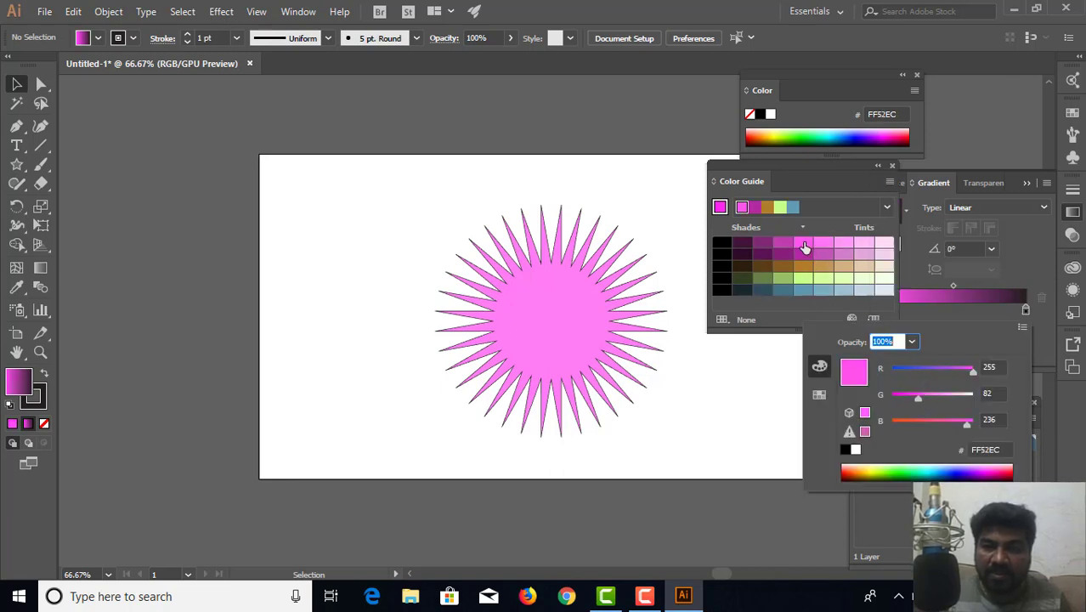
# Change the right gradient stop from black to a light pink in RGB mode.
pyautogui.click(1024, 311)
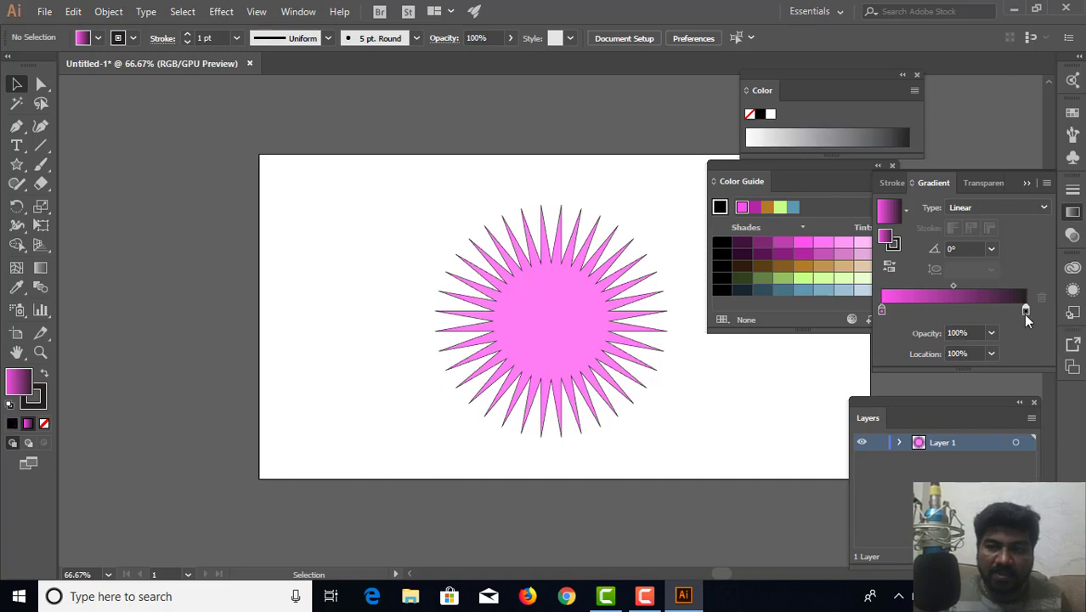
pyautogui.doubleClick(1024, 310)
pyautogui.click(1022, 324)
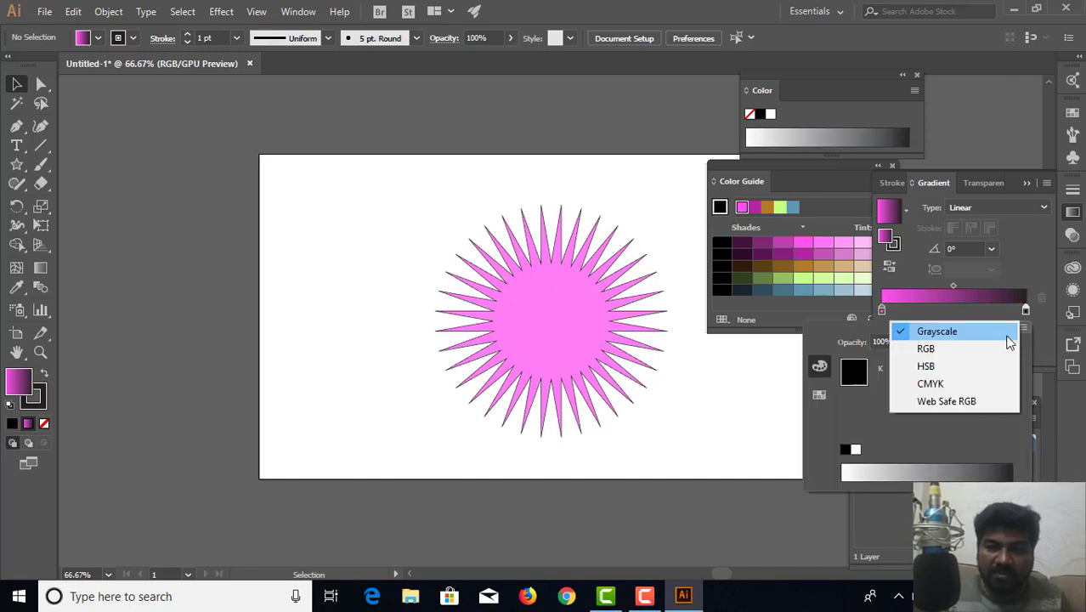
pyautogui.click(973, 352)
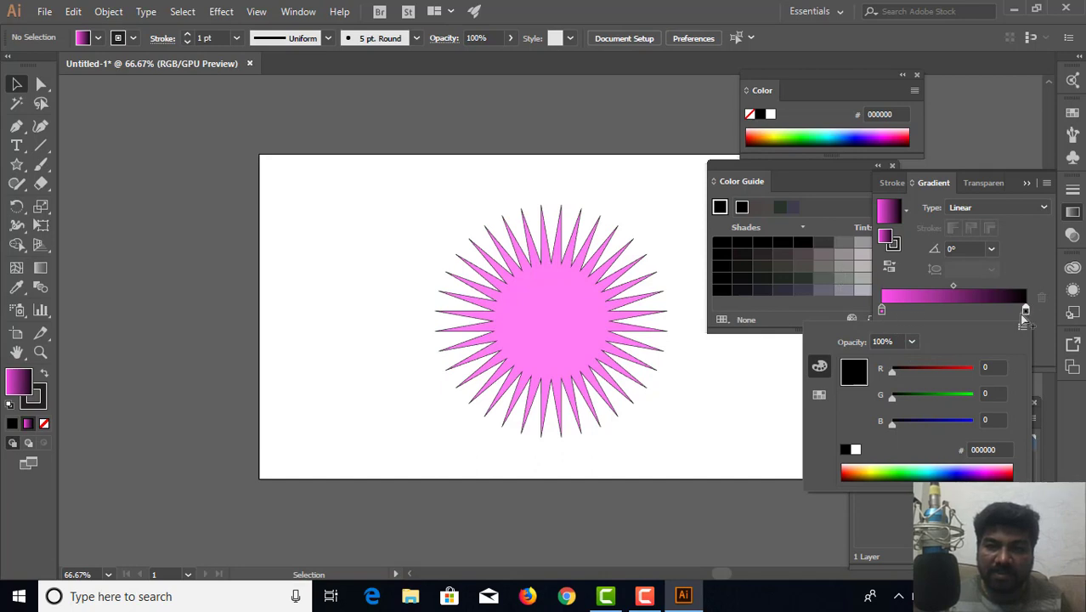
pyautogui.click(990, 466)
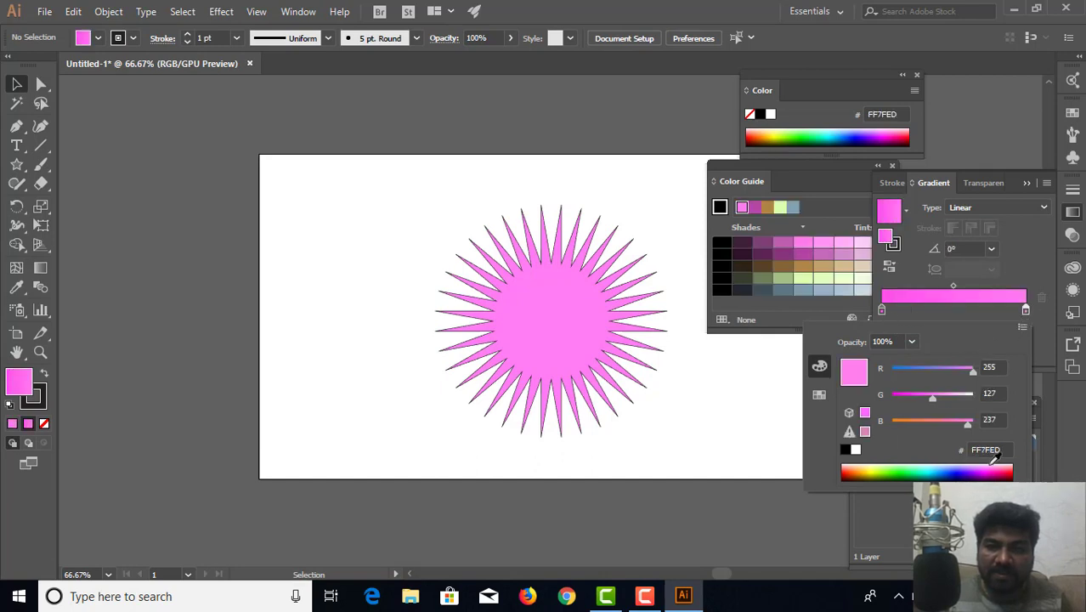
pyautogui.click(992, 467)
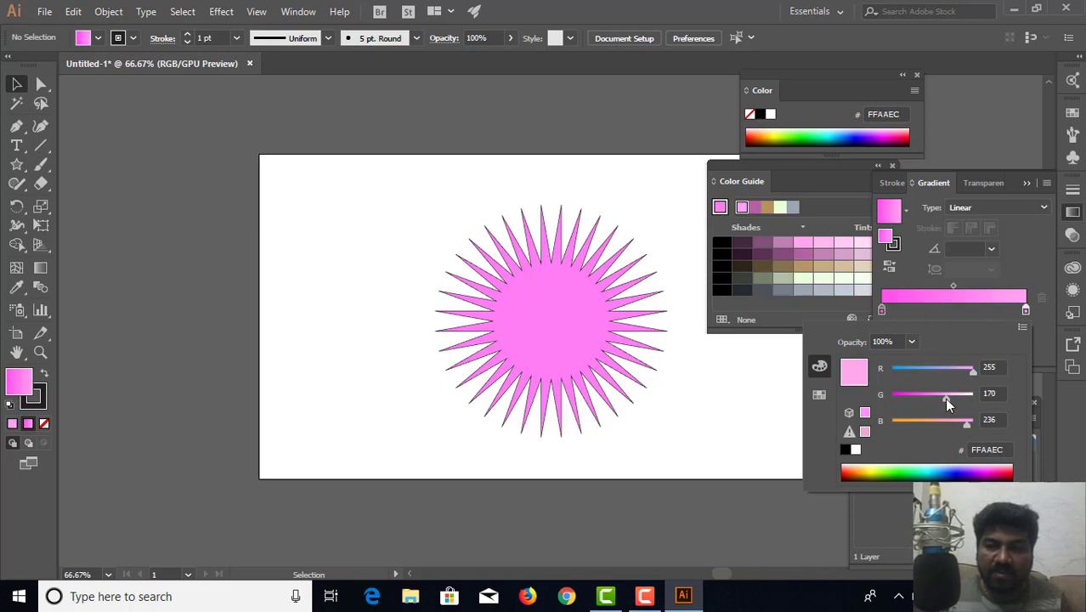
pyautogui.moveTo(944, 398)
pyautogui.mouseDown()
pyautogui.moveTo(956, 400)
pyautogui.moveTo(944, 400)
pyautogui.mouseUp()
pyautogui.click(881, 309)
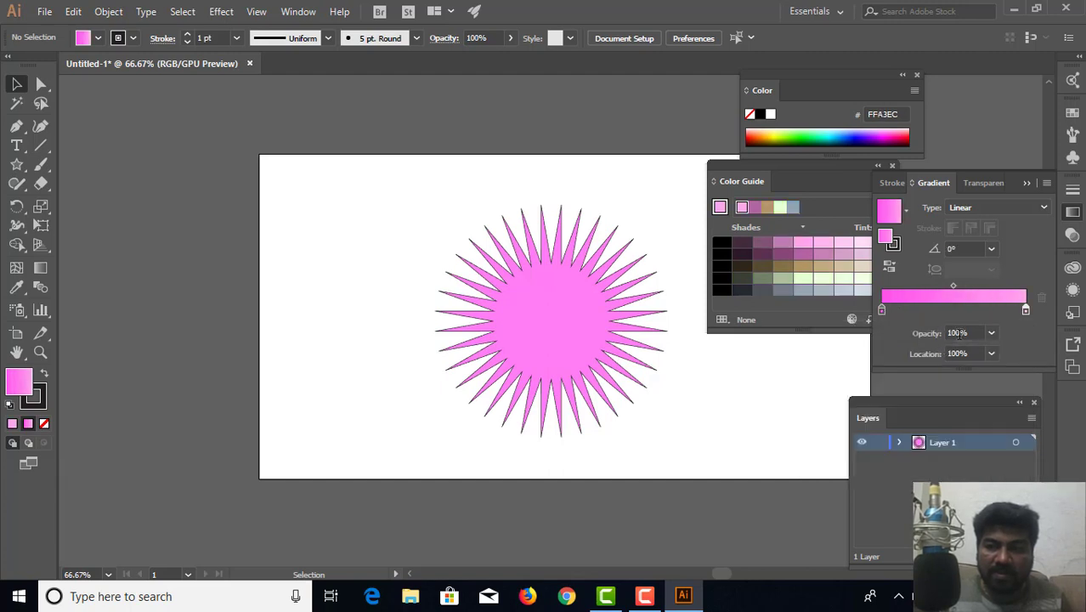
# Adjust the left stop to hot pink FF3CD8 (R 255, G 60, B 216).
pyautogui.doubleClick(881, 309)
pyautogui.moveTo(919, 402); pyautogui.dragTo(913, 401)
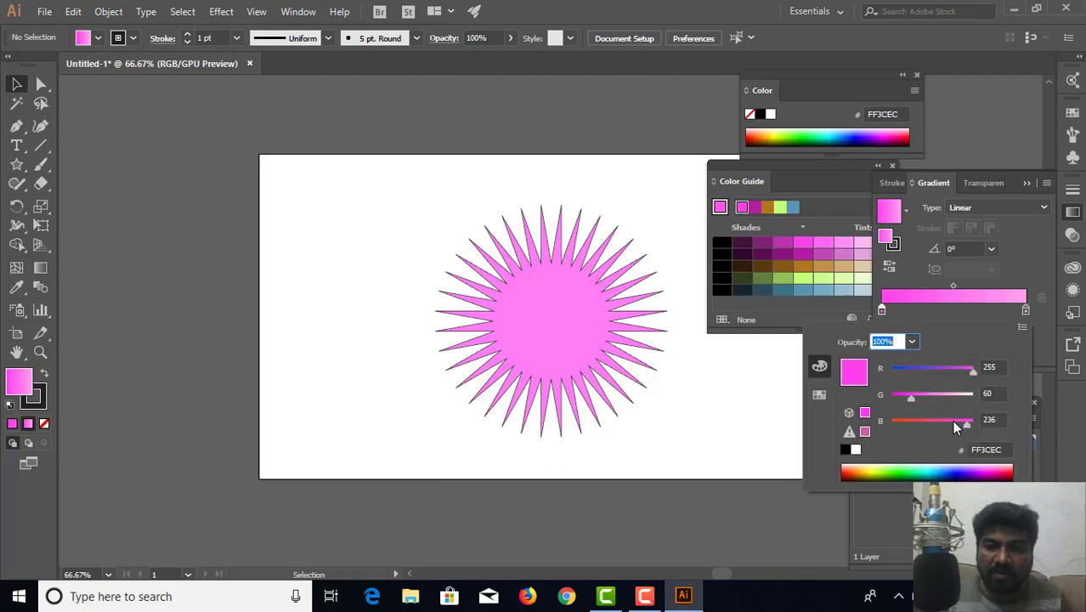
pyautogui.moveTo(964, 423); pyautogui.dragTo(956, 421)
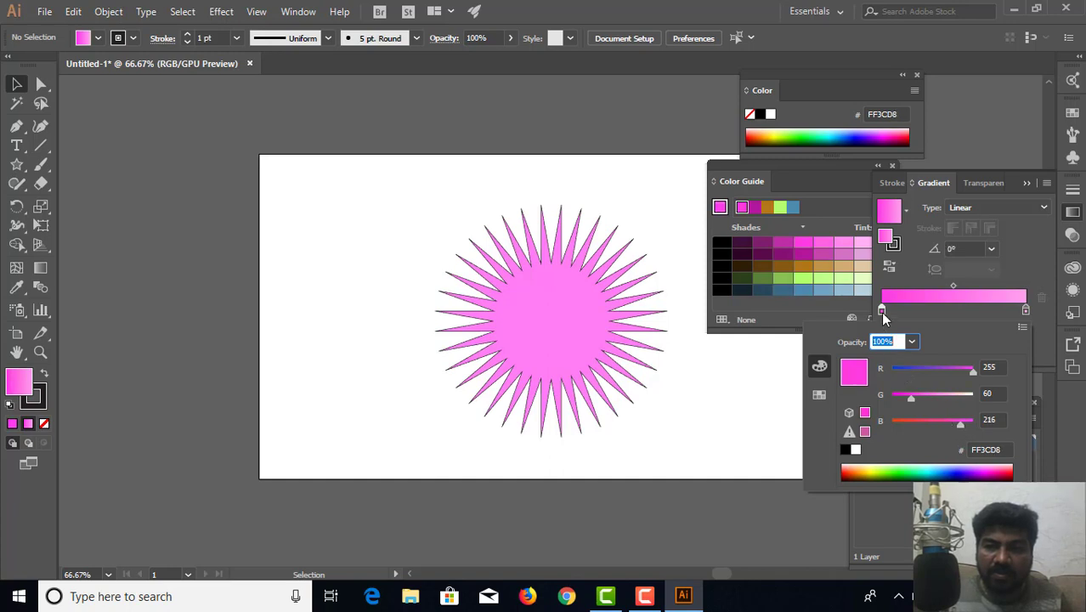
pyautogui.click(880, 311)
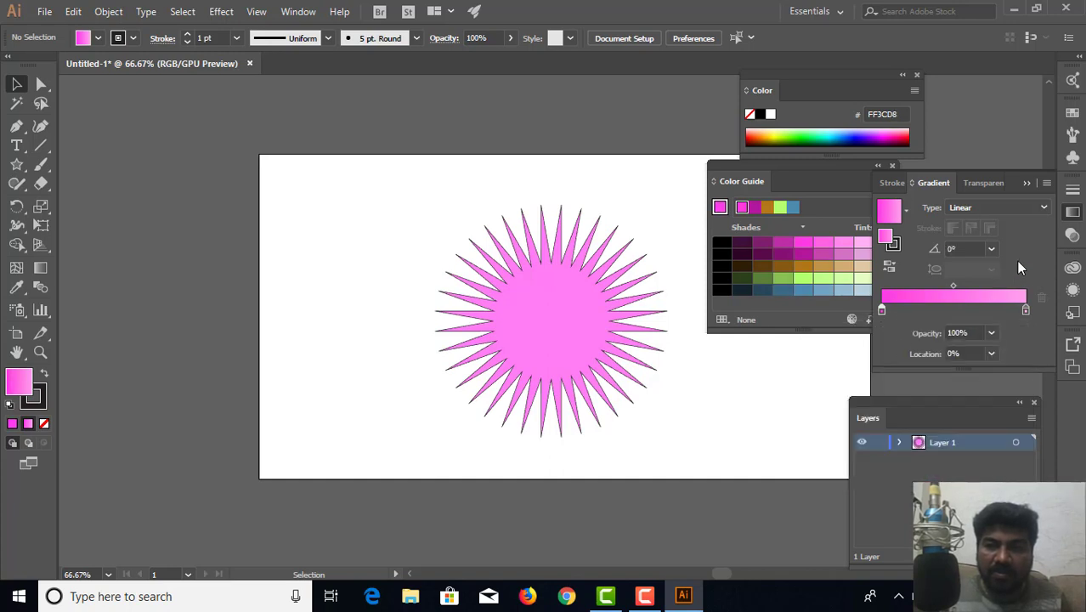
# Apply the pink gradient to the starburst and change its type to radial.
pyautogui.click(876, 166)
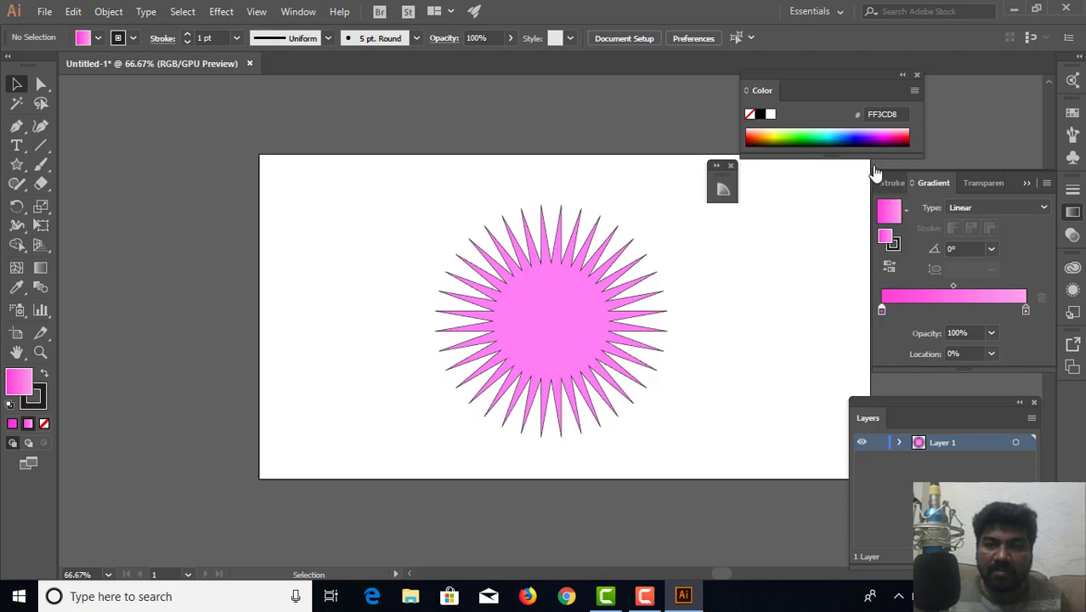
pyautogui.click(555, 309)
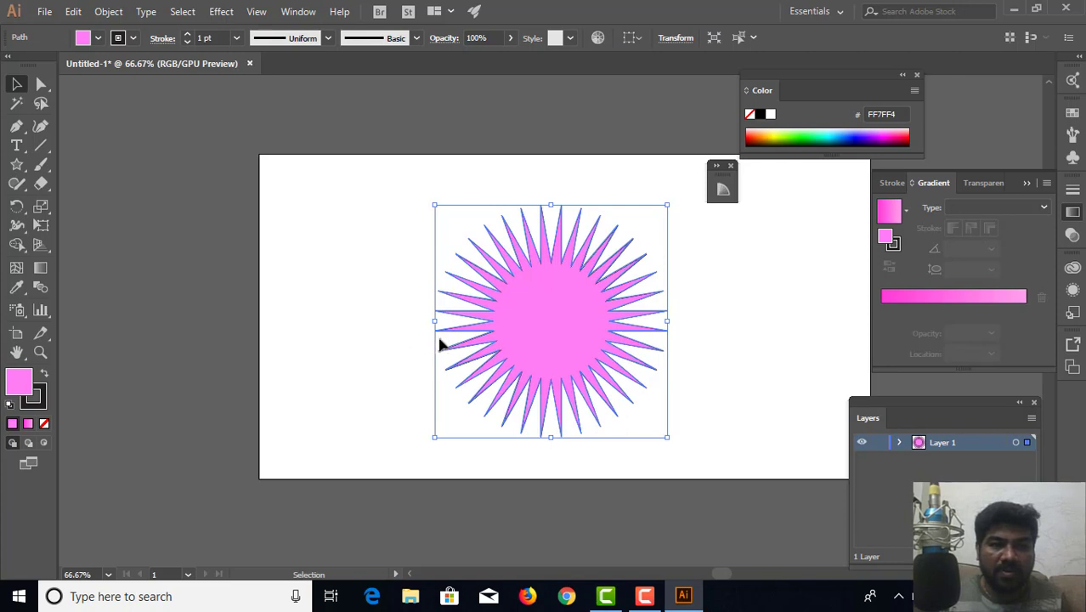
pyautogui.click(28, 424)
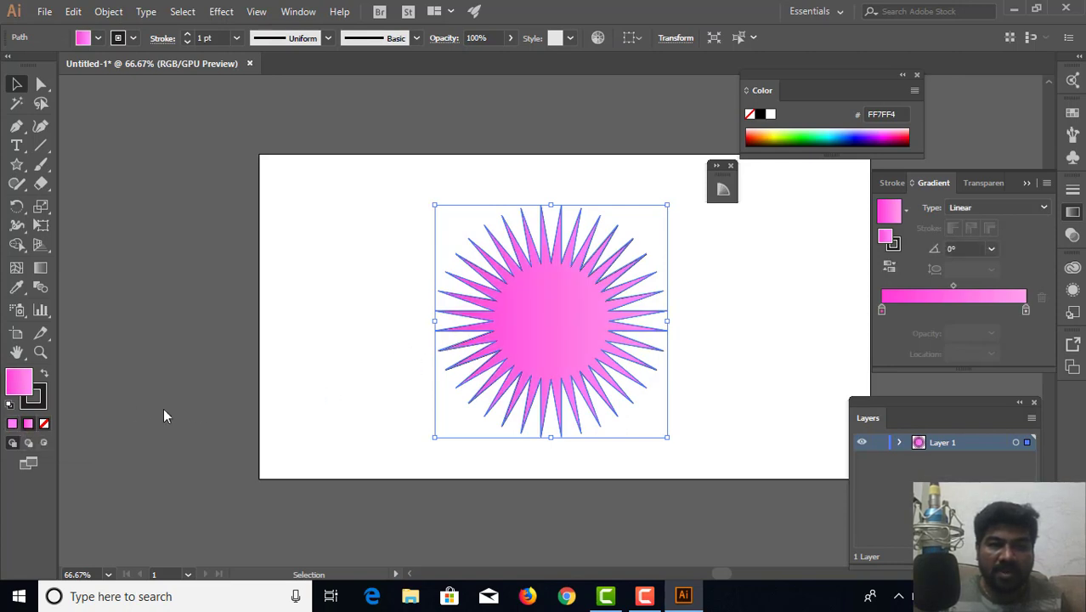
pyautogui.click(724, 323)
pyautogui.click(565, 334)
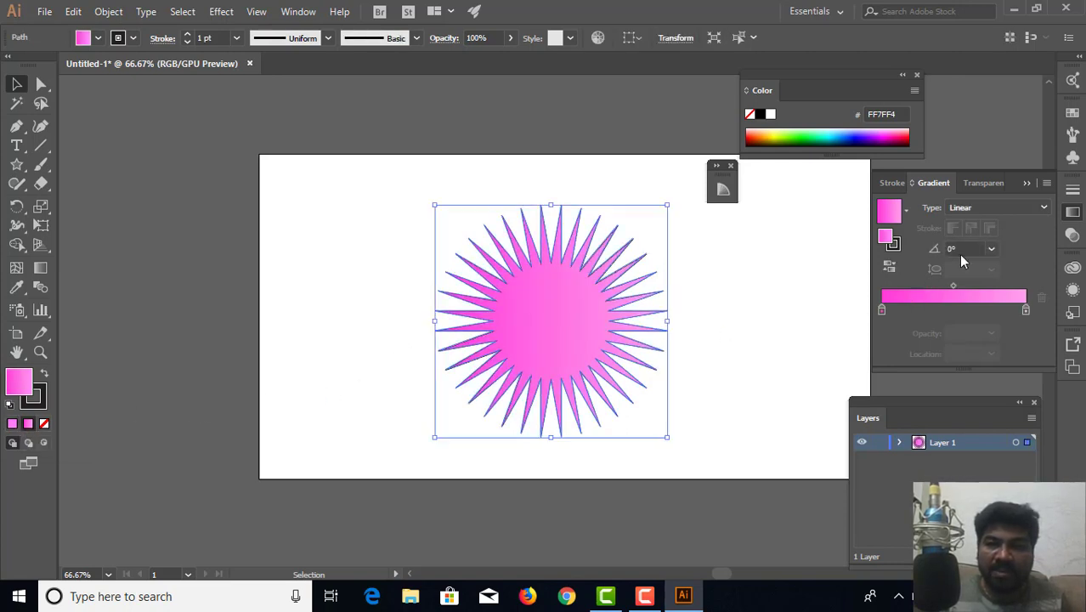
pyautogui.click(979, 210)
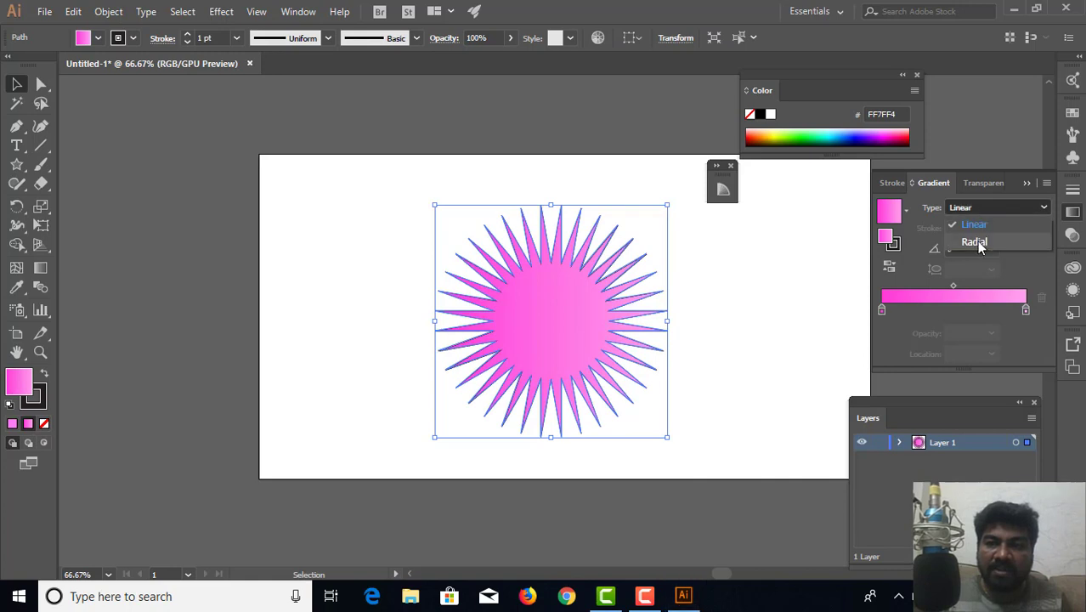
pyautogui.click(974, 242)
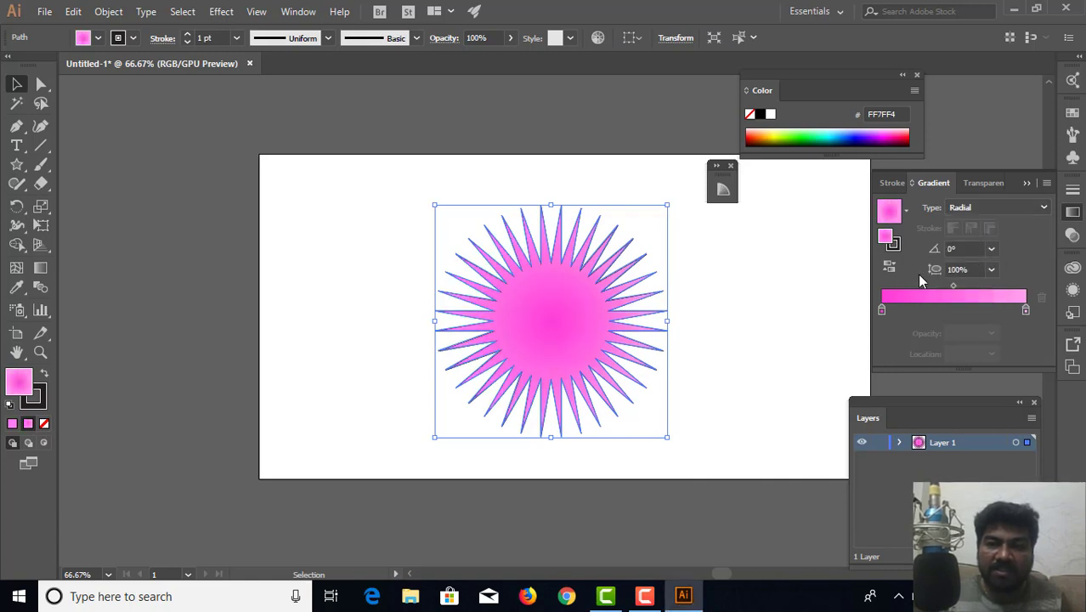
pyautogui.click(715, 292)
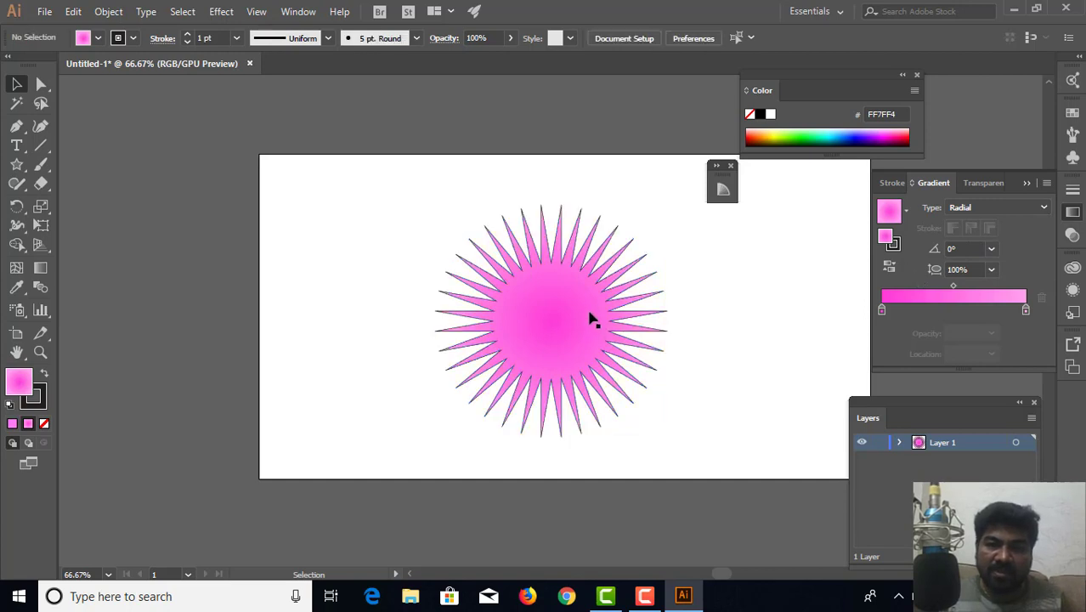
pyautogui.click(592, 319)
# Add a light pink FFA3EC stop at about 52% and make the outer end white.
pyautogui.click(980, 311)
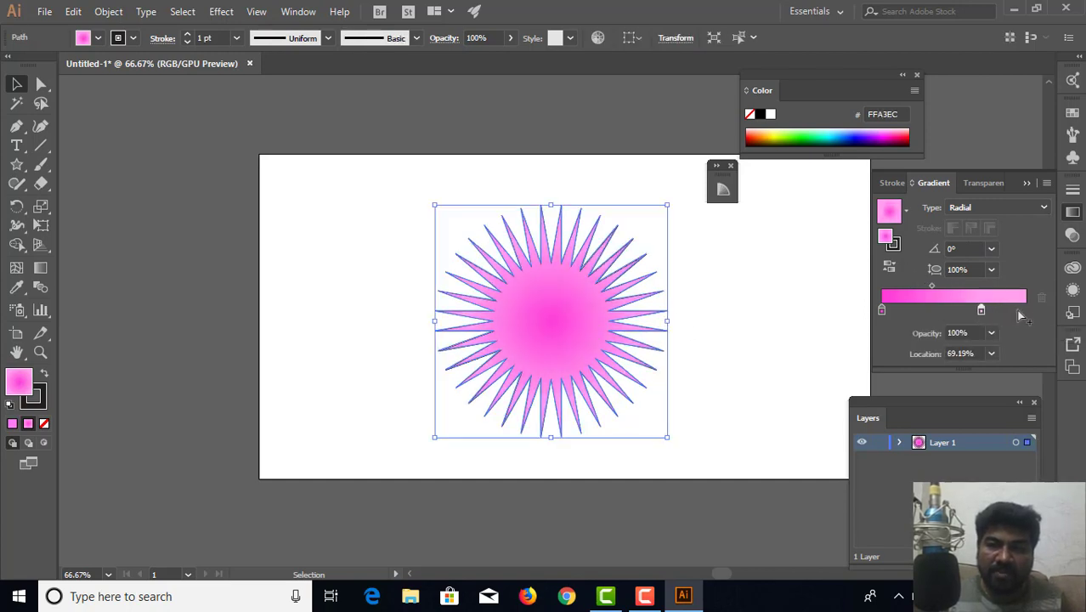
pyautogui.moveTo(1026, 310); pyautogui.dragTo(1019, 309)
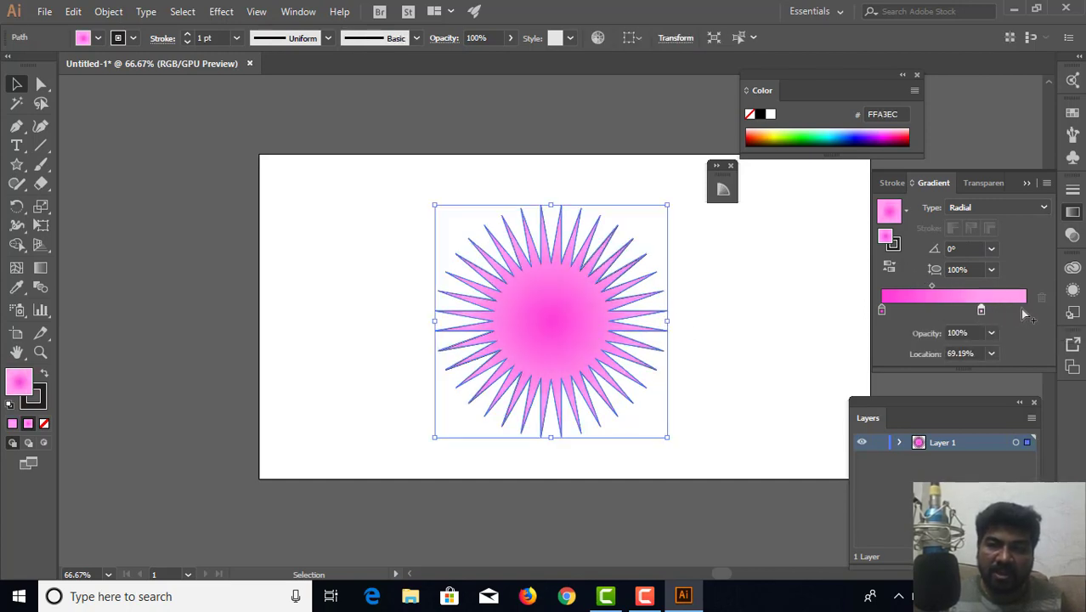
pyautogui.click(770, 114)
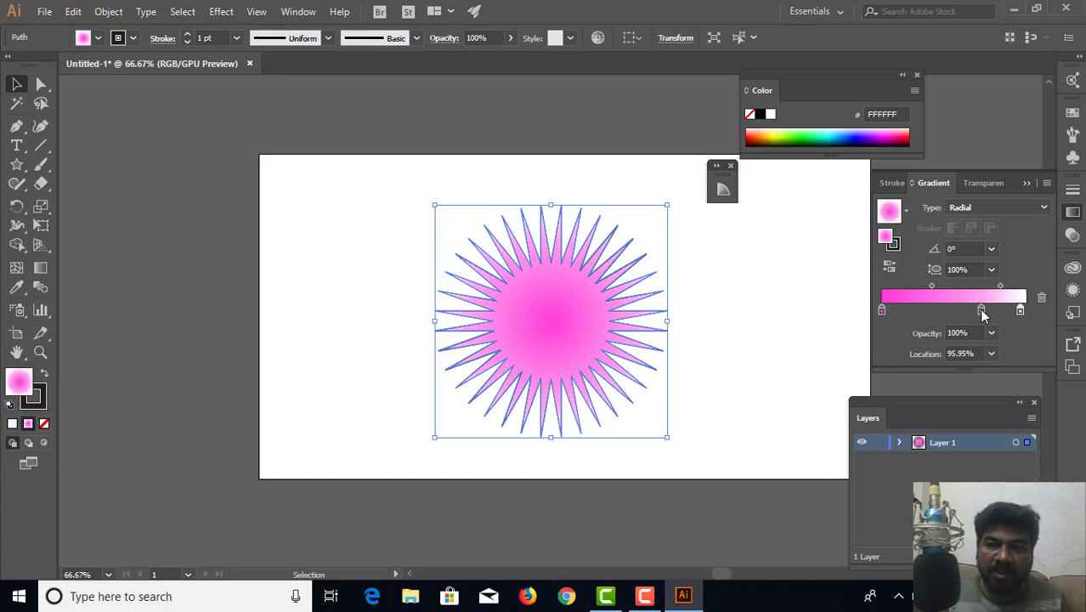
pyautogui.moveTo(982, 310)
pyautogui.mouseDown()
pyautogui.moveTo(957, 311)
pyautogui.moveTo(1026, 311)
pyautogui.mouseUp()
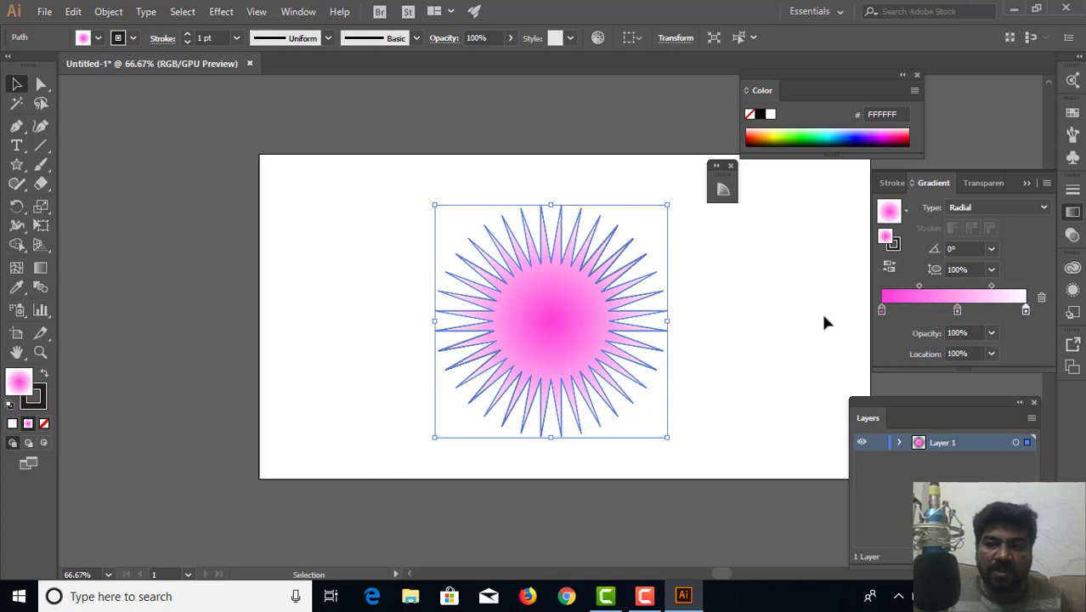
pyautogui.click(680, 299)
pyautogui.click(544, 334)
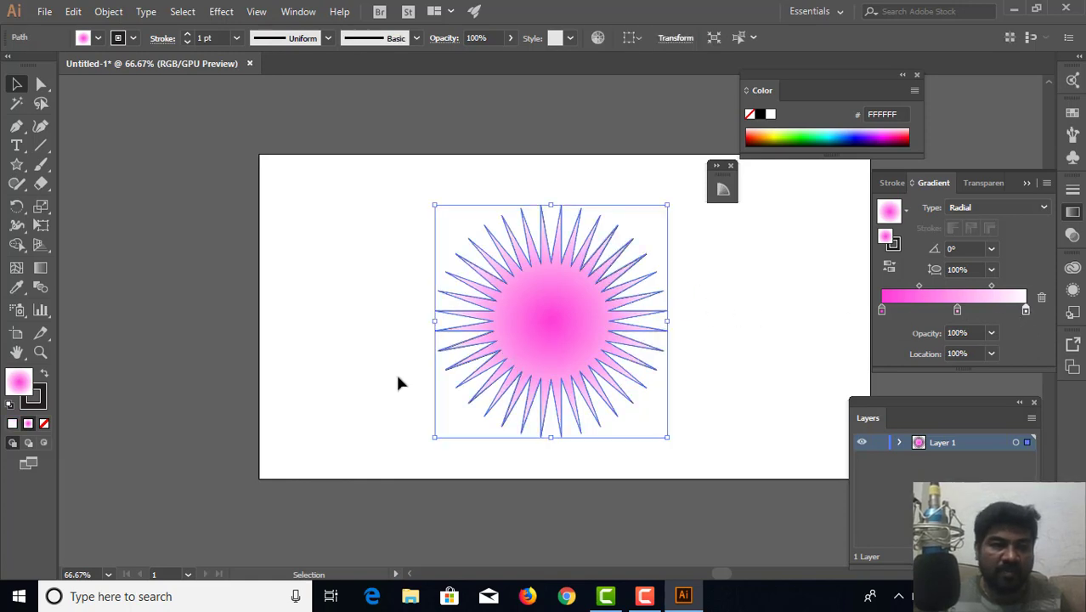
pyautogui.click(39, 401)
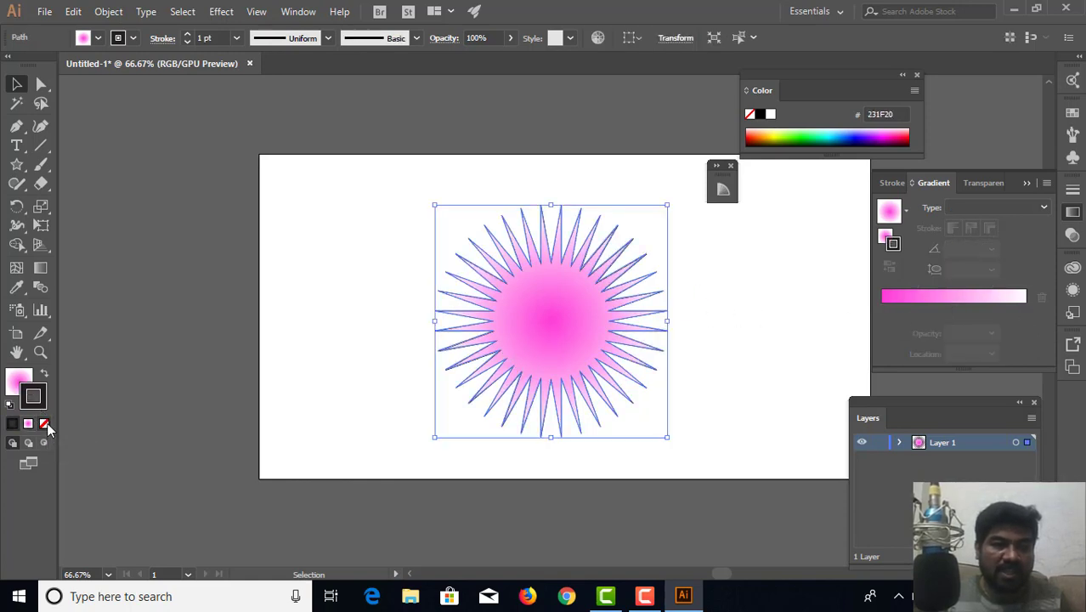
# Set the starburst's stroke to None and nudge it slightly down the artboard.
pyautogui.click(44, 423)
pyautogui.click(28, 386)
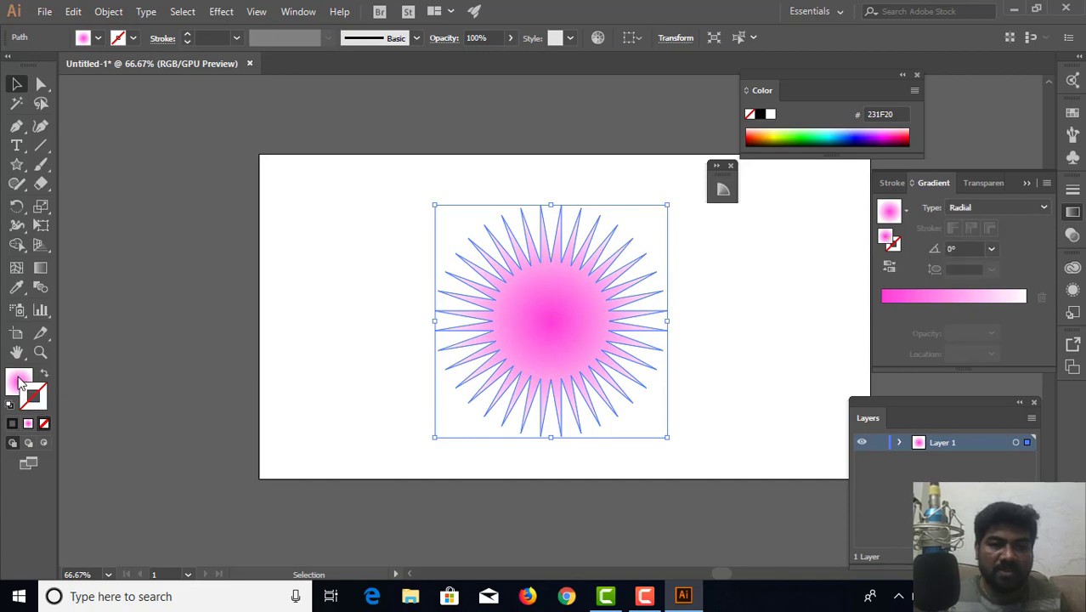
pyautogui.click(296, 336)
pyautogui.click(528, 292)
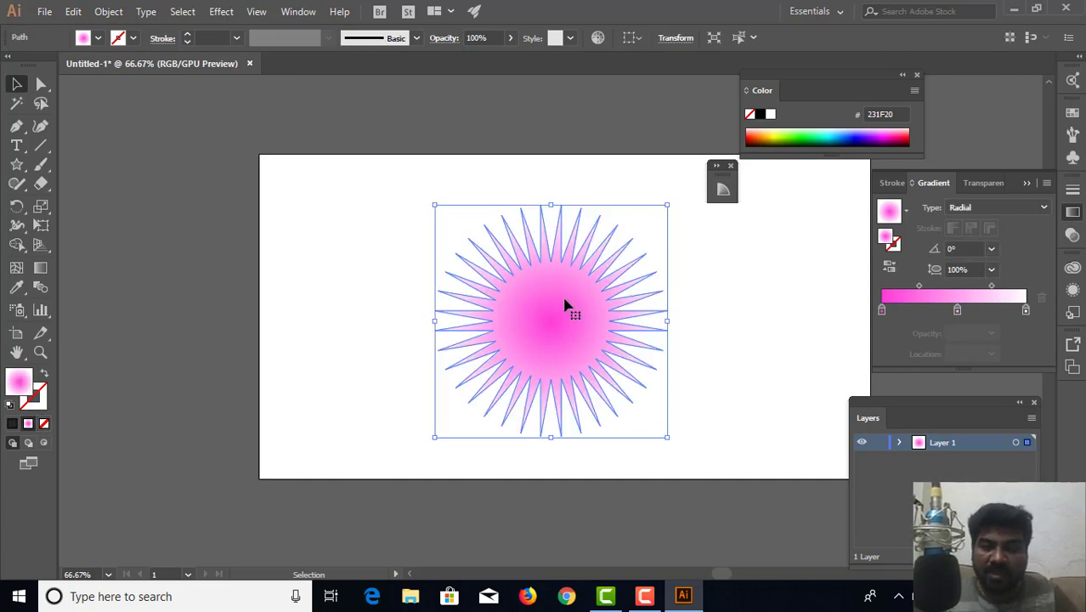
pyautogui.hotkey('ctrl', '+')
pyautogui.hotkey('ctrl', '+')
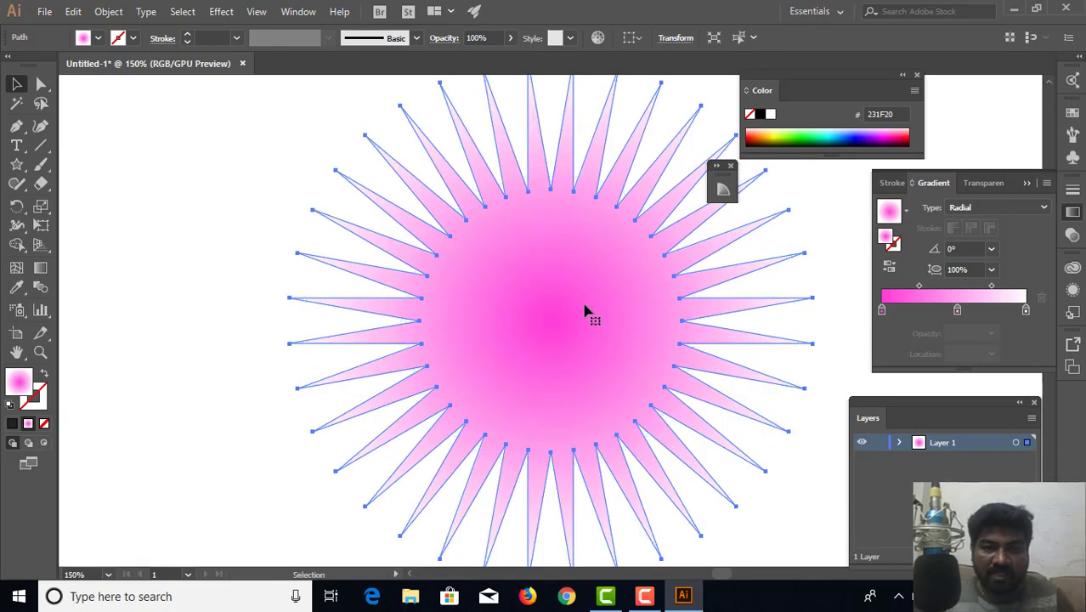
pyautogui.moveTo(462, 266); pyautogui.dragTo(468, 313)
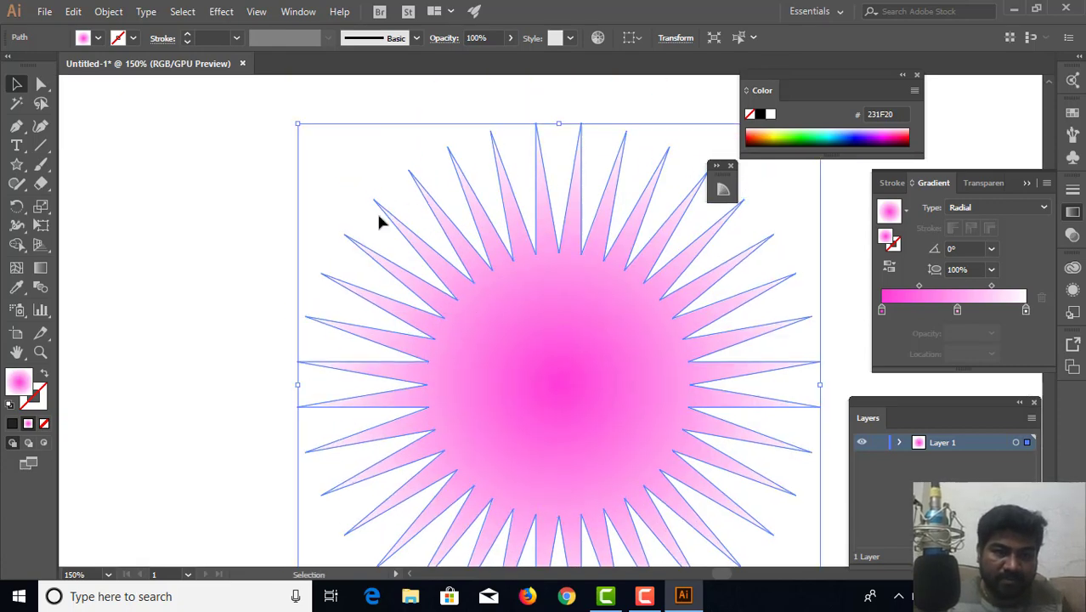
# Round all the starburst's spike tips to a 0.03 in corner radius.
pyautogui.click(40, 84)
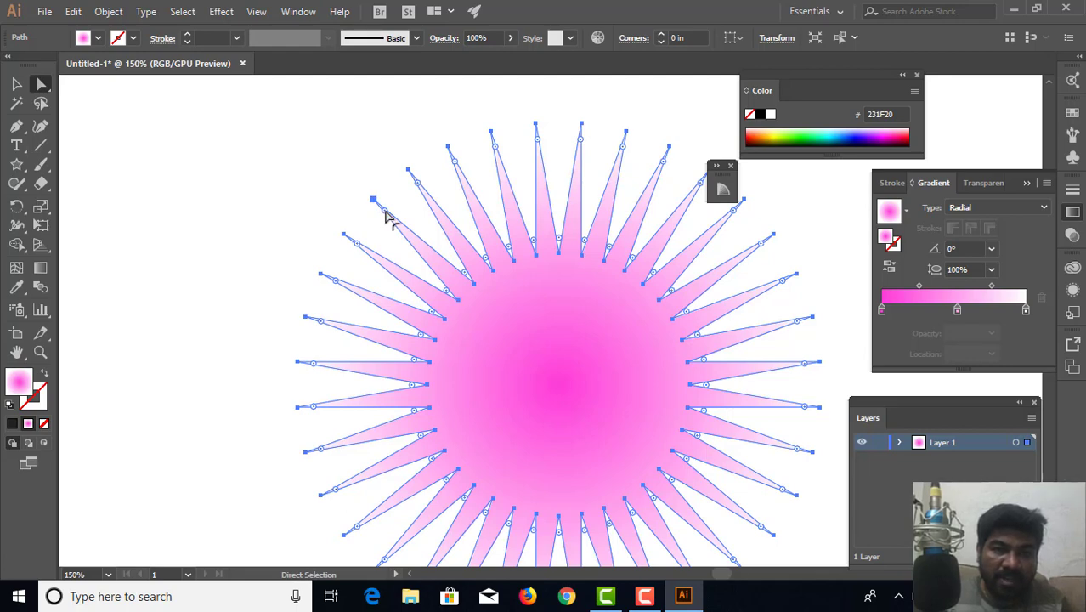
pyautogui.moveTo(385, 217); pyautogui.dragTo(392, 226)
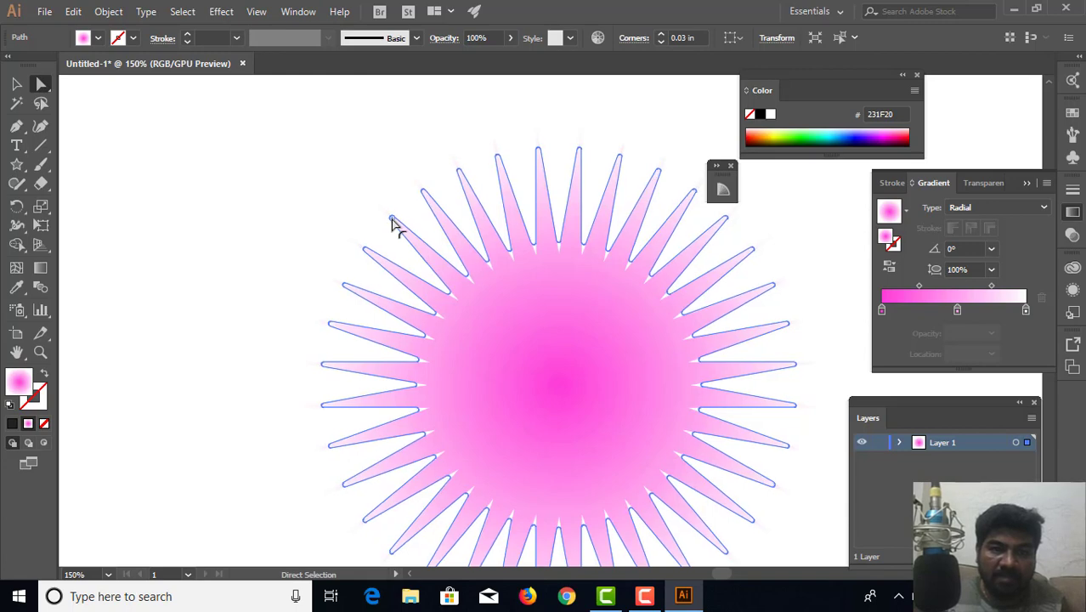
pyautogui.click(16, 84)
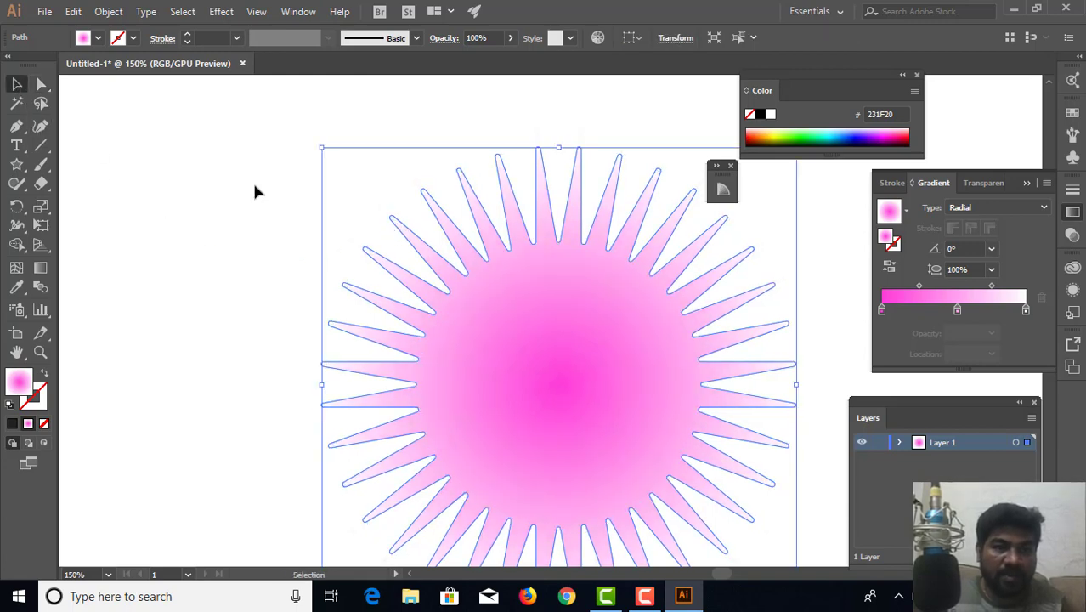
pyautogui.click(253, 189)
pyautogui.click(535, 342)
# Alt+Shift-scale a tiny copy of the starburst into its centre, then marquee-select both starbursts.
pyautogui.press('a')
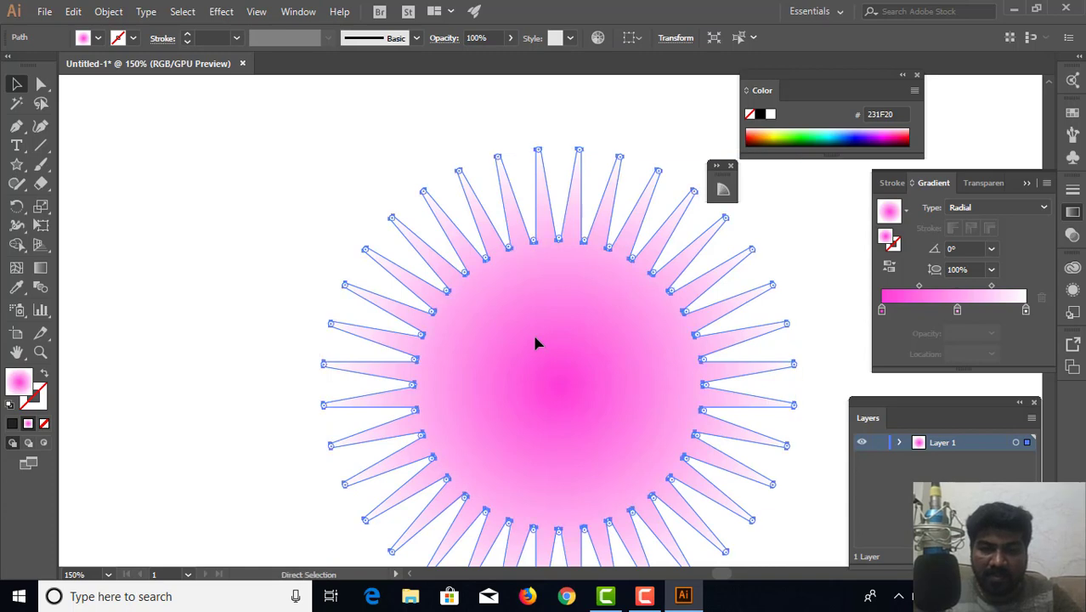
pyautogui.hotkey('ctrl', '-')
pyautogui.hotkey('ctrl', '-')
pyautogui.press('v')
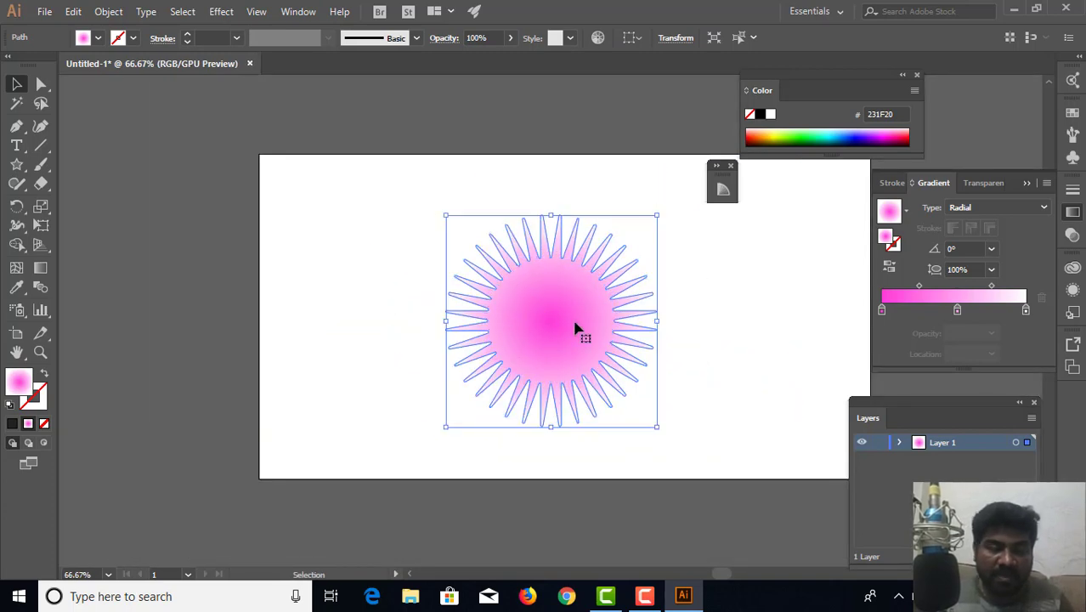
pyautogui.press('a')
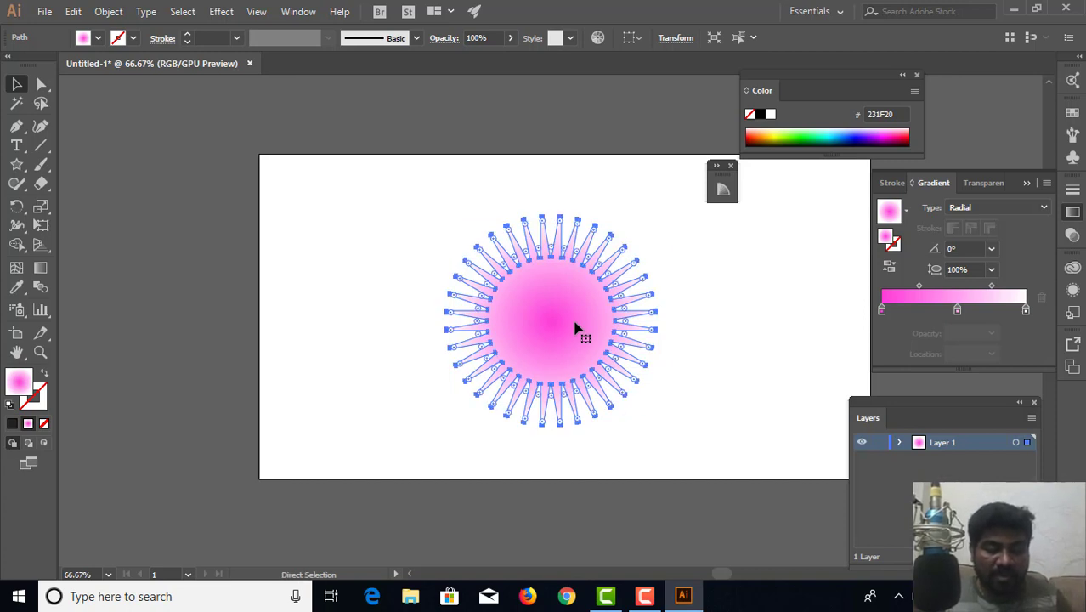
pyautogui.press('ctrl')
pyautogui.press('v')
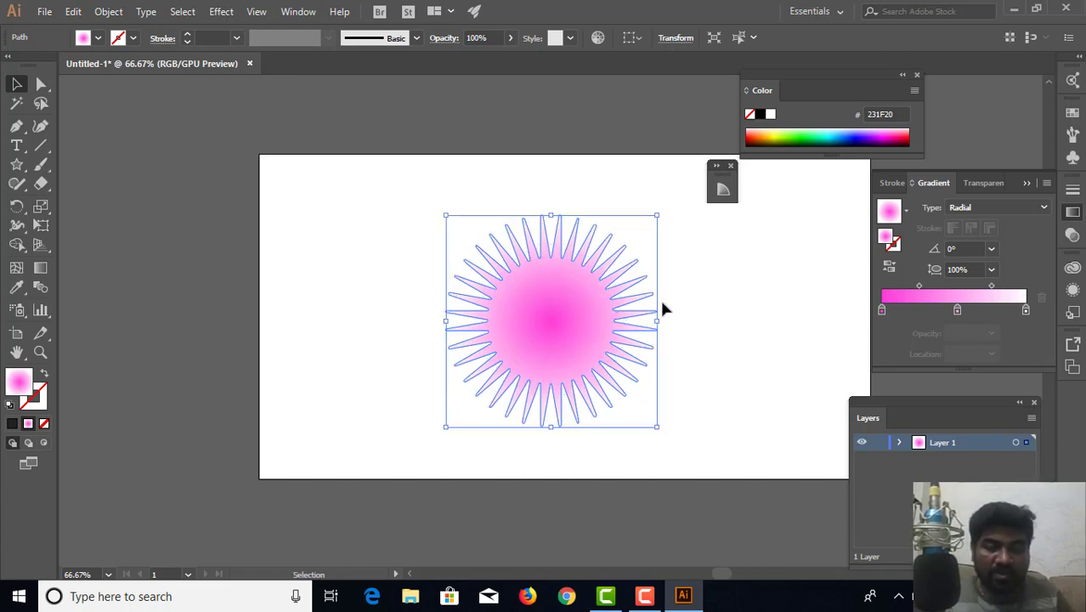
pyautogui.press('ctrl')
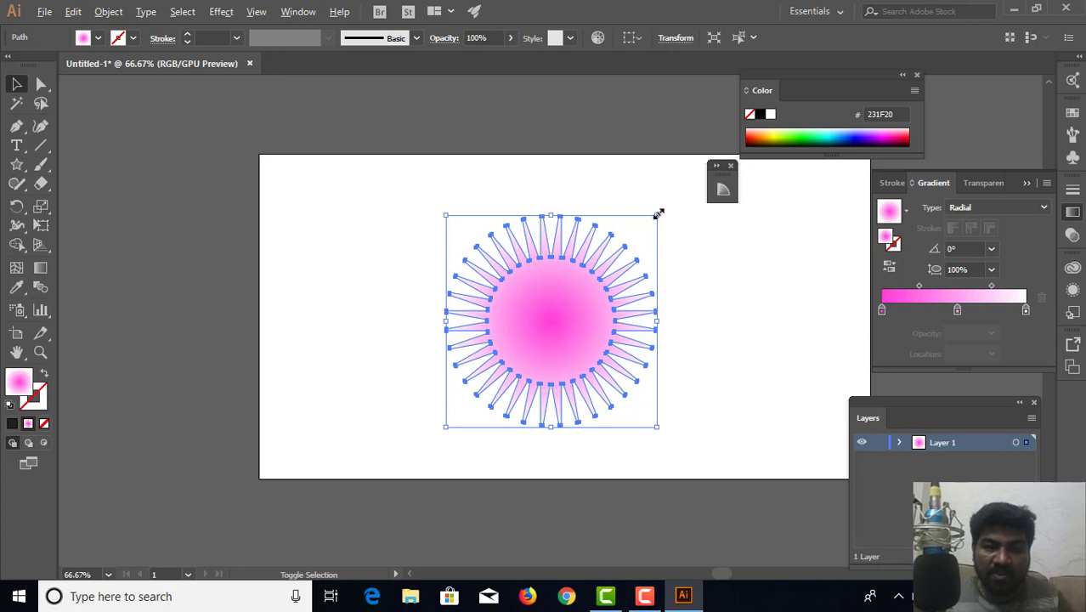
pyautogui.moveTo(658, 214); pyautogui.dragTo(558, 307)
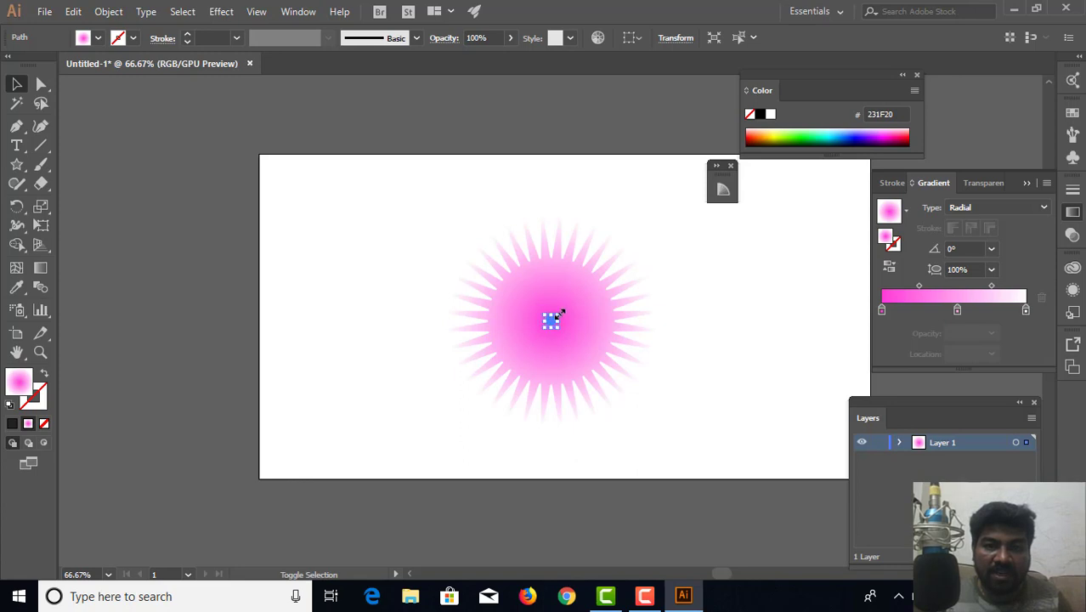
pyautogui.click(716, 290)
pyautogui.moveTo(714, 207)
pyautogui.mouseDown()
pyautogui.moveTo(412, 432)
pyautogui.moveTo(369, 449)
pyautogui.moveTo(378, 457)
pyautogui.mouseUp()
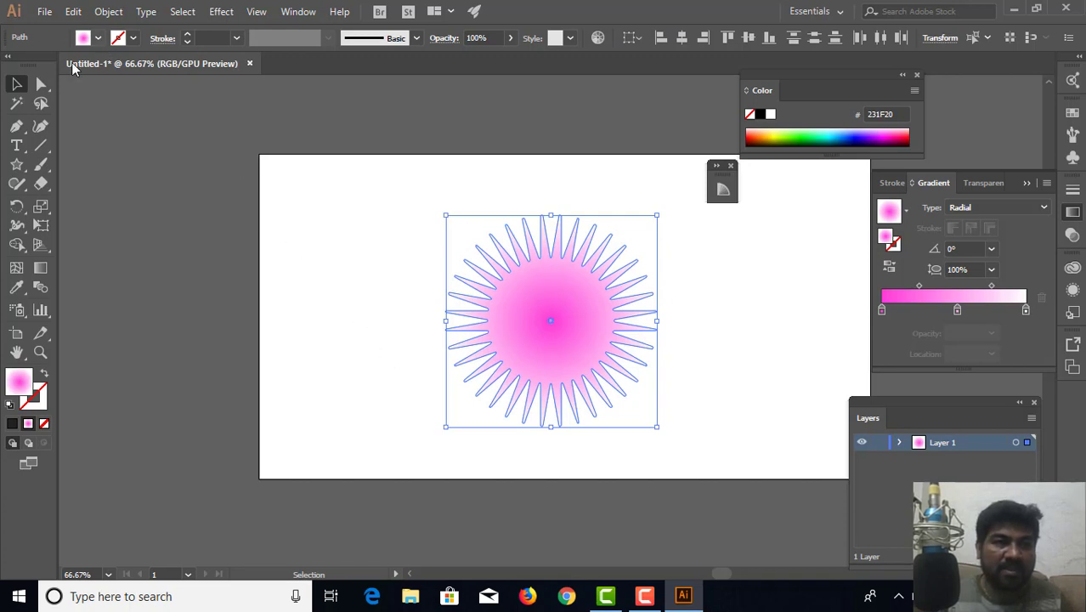
# Set Blend Options to Specified Distance 0.1 in, aligned to path.
pyautogui.click(108, 11)
pyautogui.moveTo(169, 390)
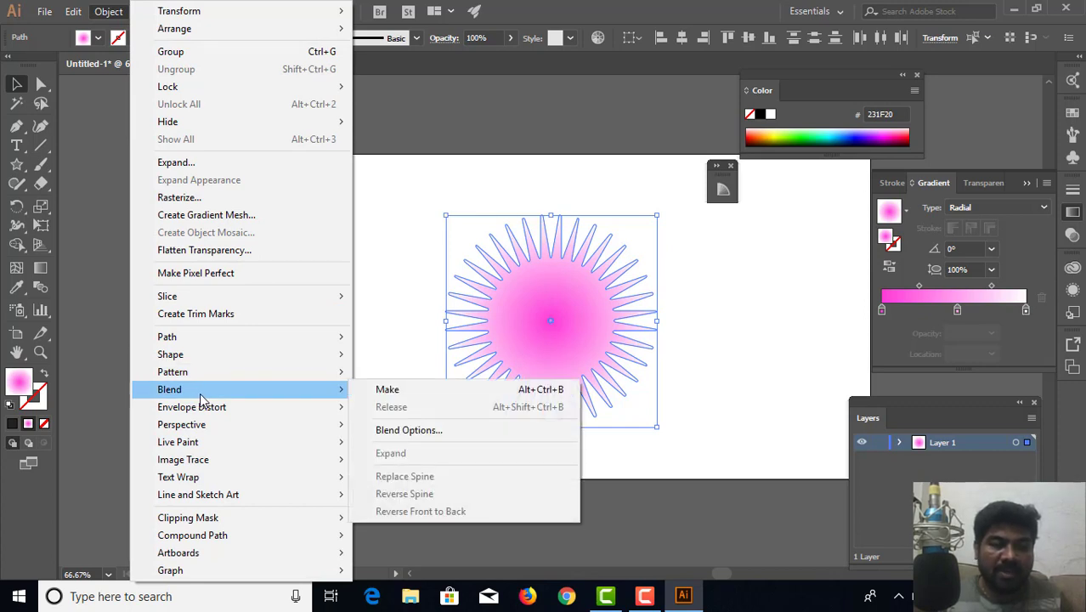
pyautogui.click(409, 429)
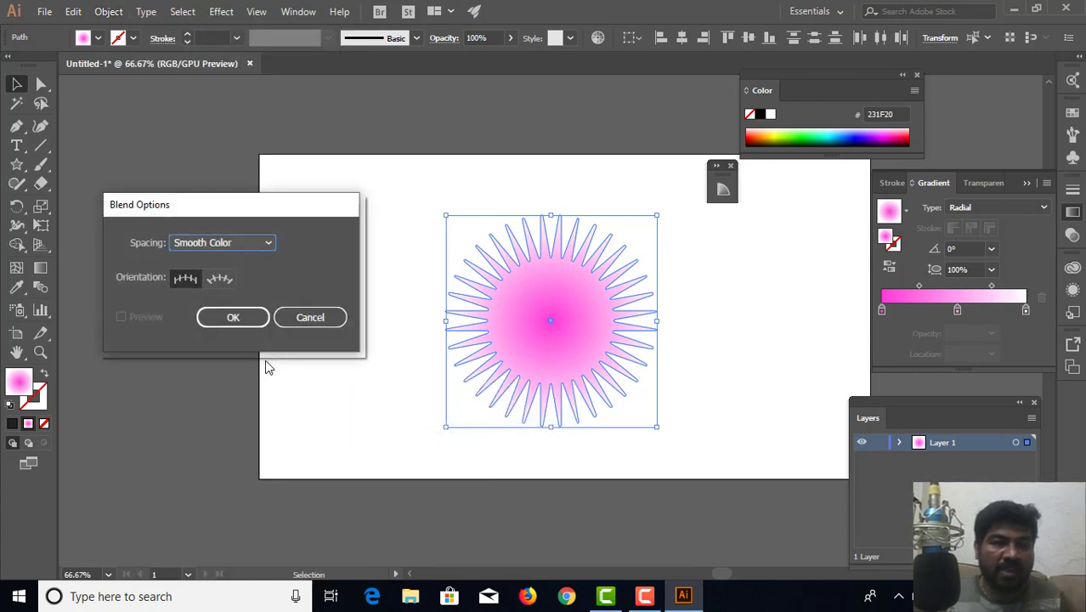
pyautogui.moveTo(168, 213); pyautogui.dragTo(177, 184)
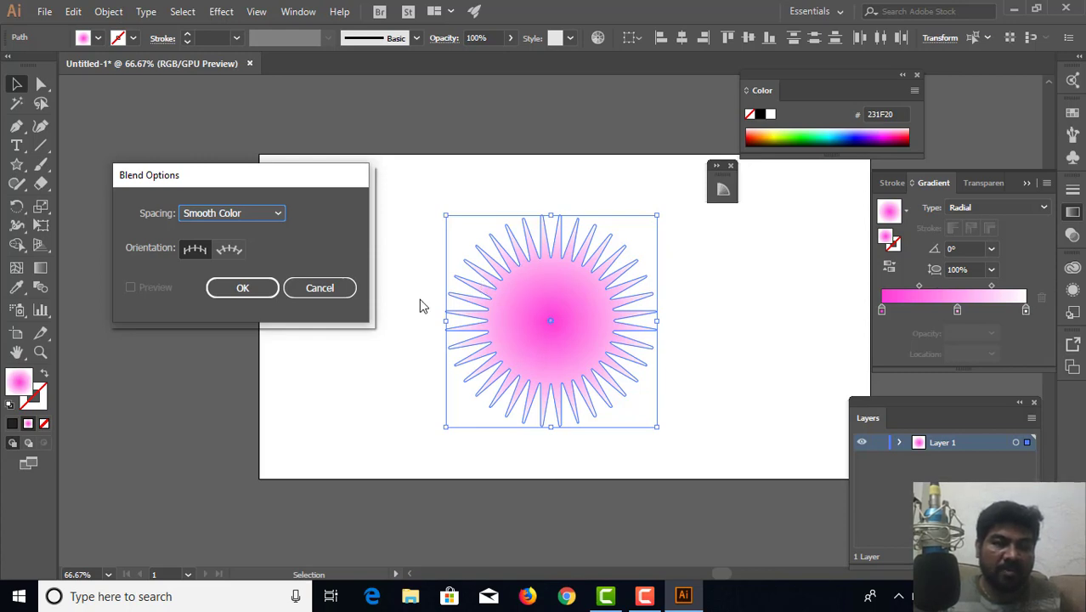
pyautogui.click(230, 249)
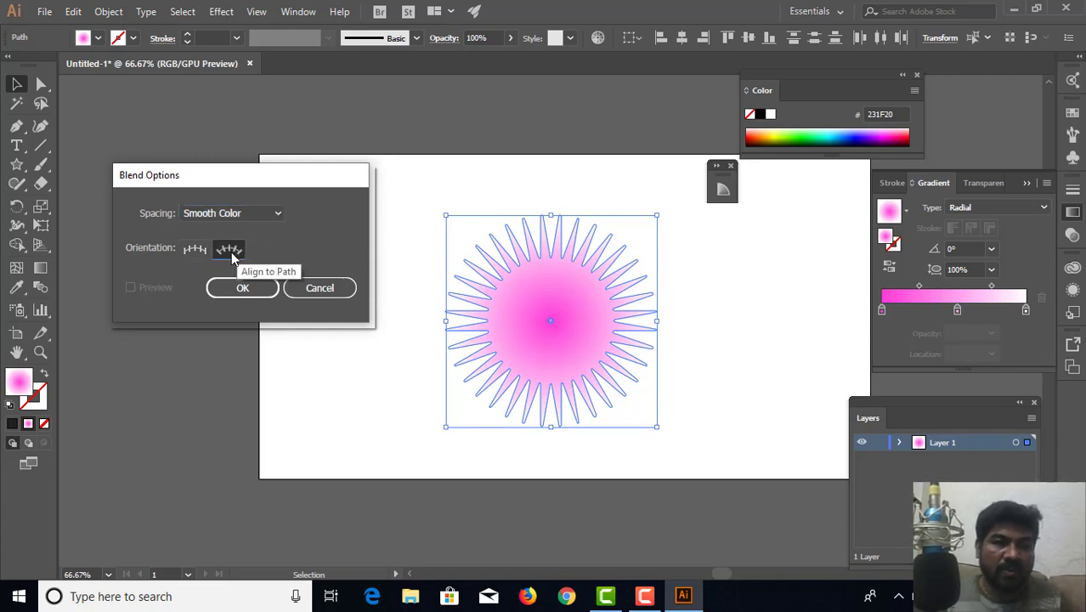
pyautogui.click(246, 213)
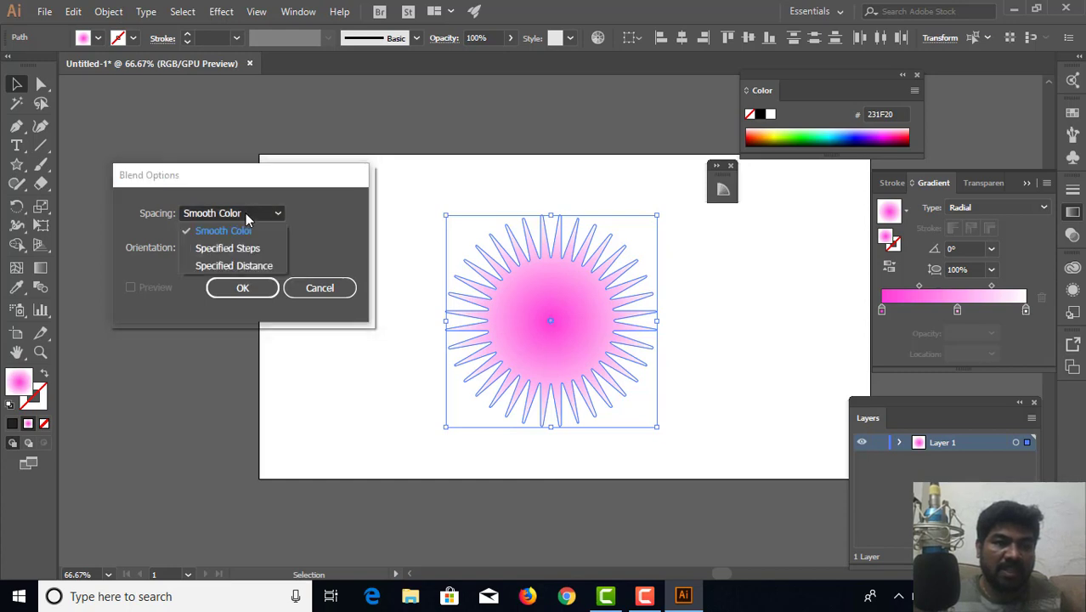
pyautogui.click(236, 266)
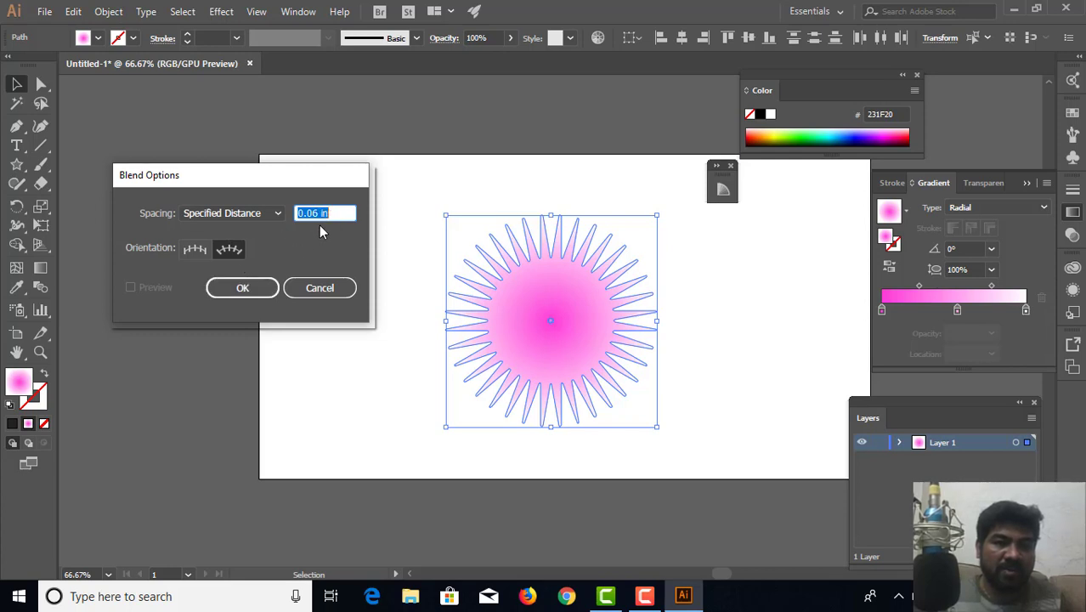
pyautogui.moveTo(328, 213); pyautogui.dragTo(306, 213)
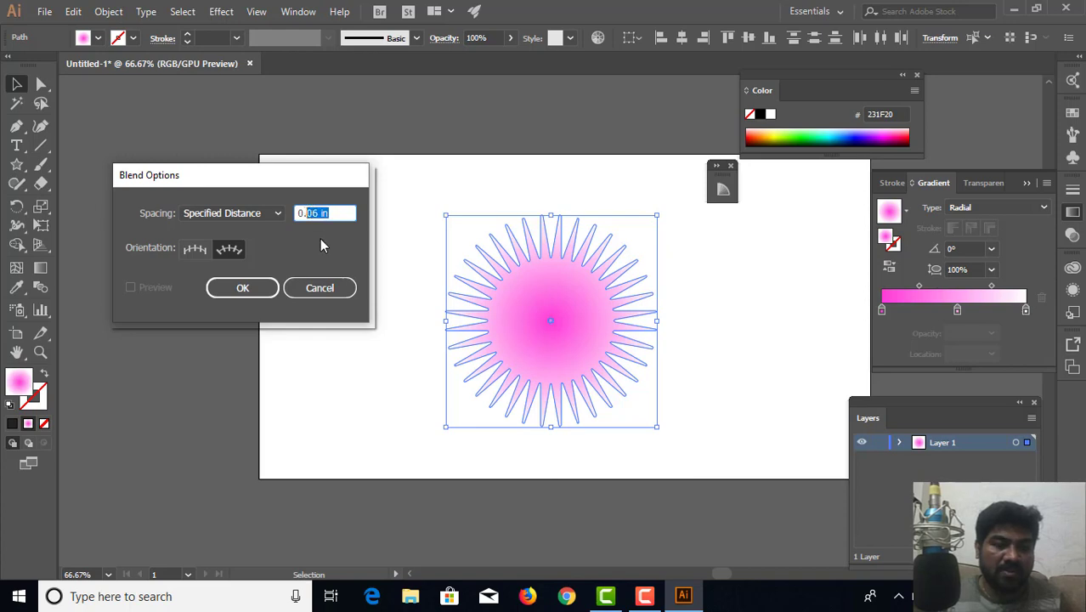
pyautogui.write('1')
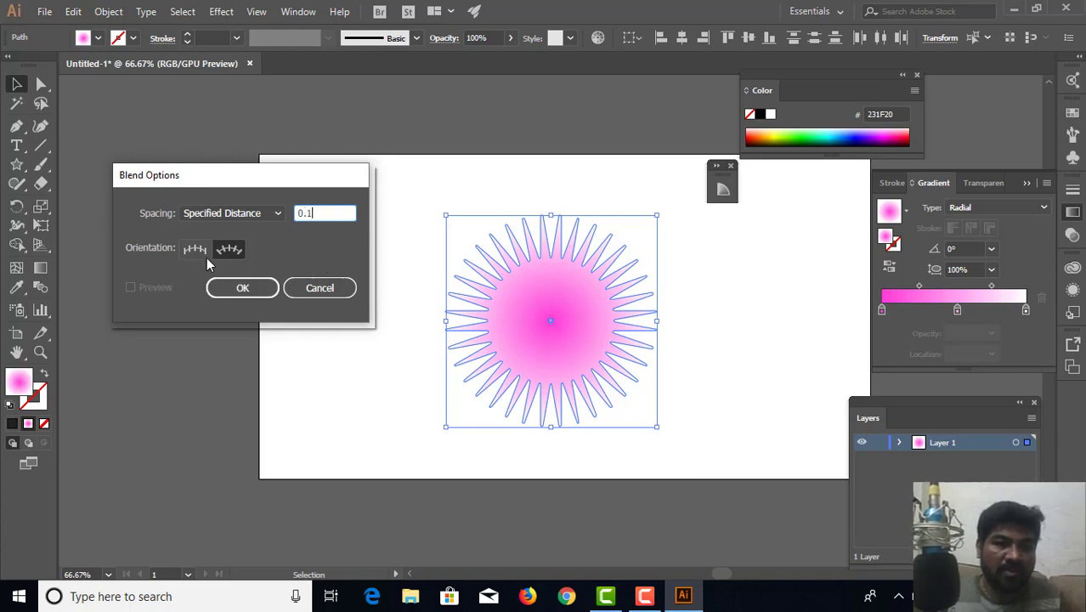
pyautogui.click(206, 254)
pyautogui.click(233, 254)
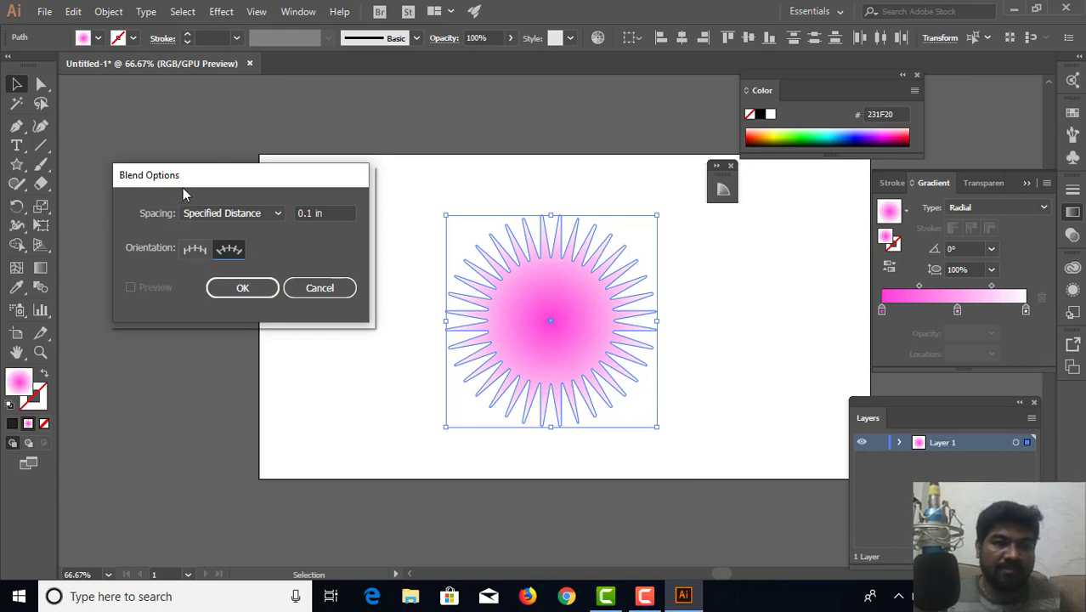
pyautogui.moveTo(184, 190); pyautogui.dragTo(203, 169)
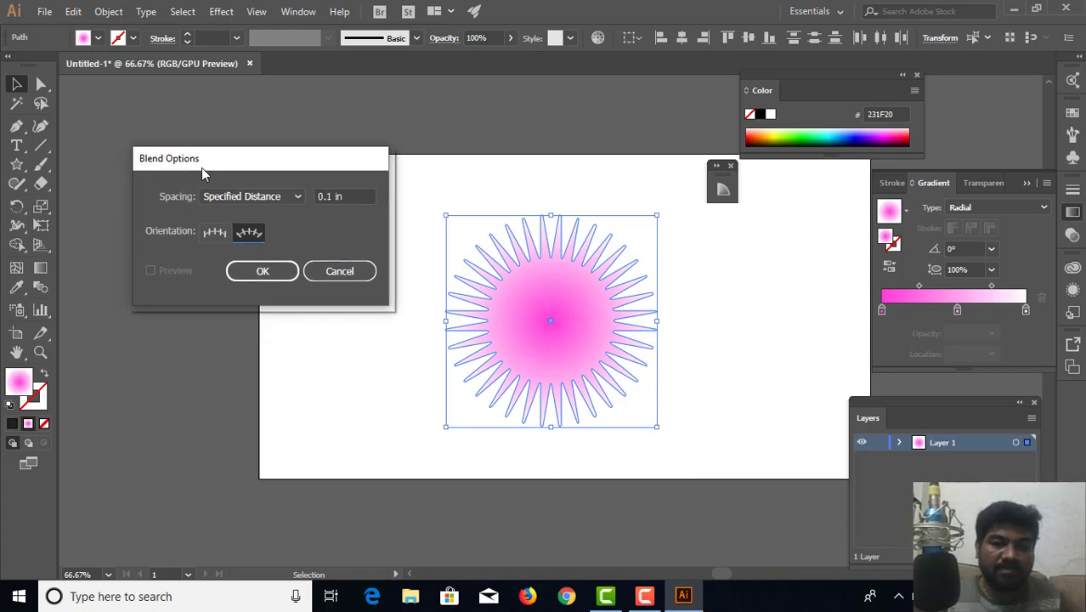
pyautogui.click(262, 270)
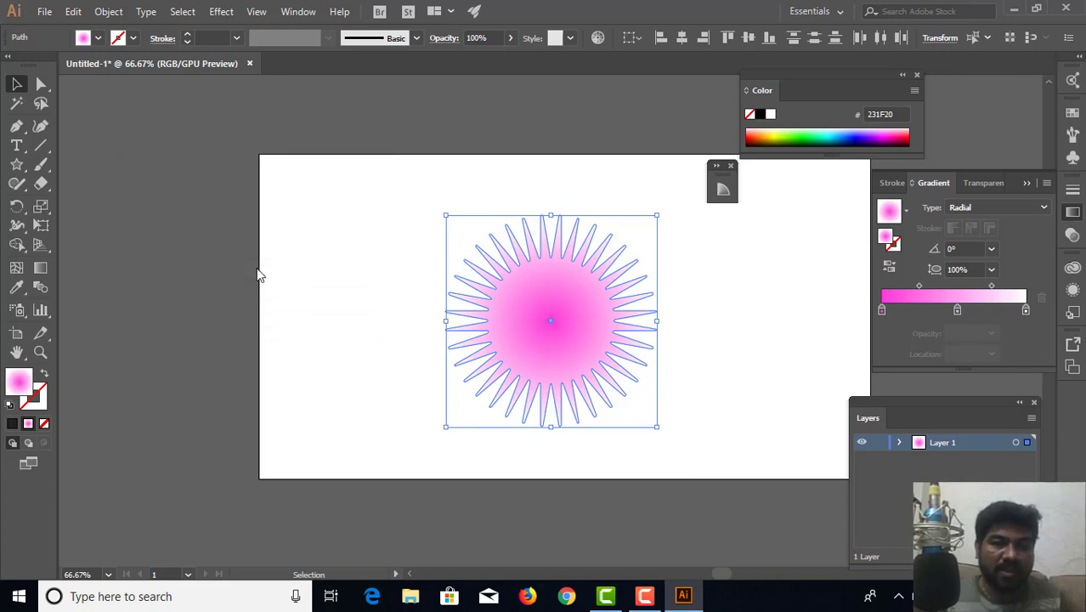
# Marquee-select all the pink starburst shapes together.
pyautogui.click(361, 312)
pyautogui.moveTo(381, 204)
pyautogui.mouseDown()
pyautogui.moveTo(649, 395)
pyautogui.moveTo(677, 436)
pyautogui.mouseUp()
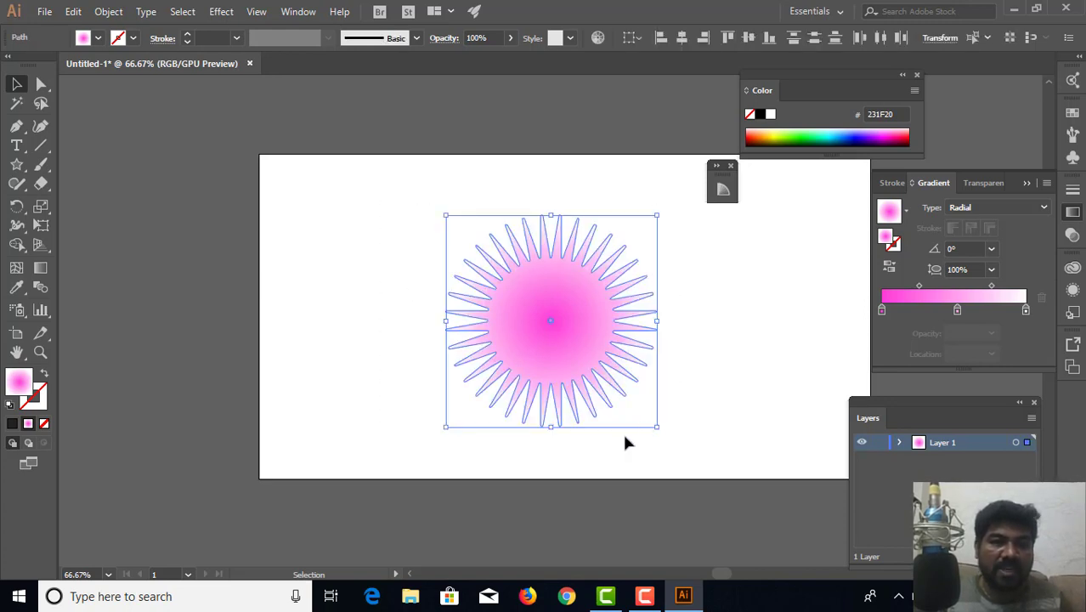
pyautogui.click(108, 11)
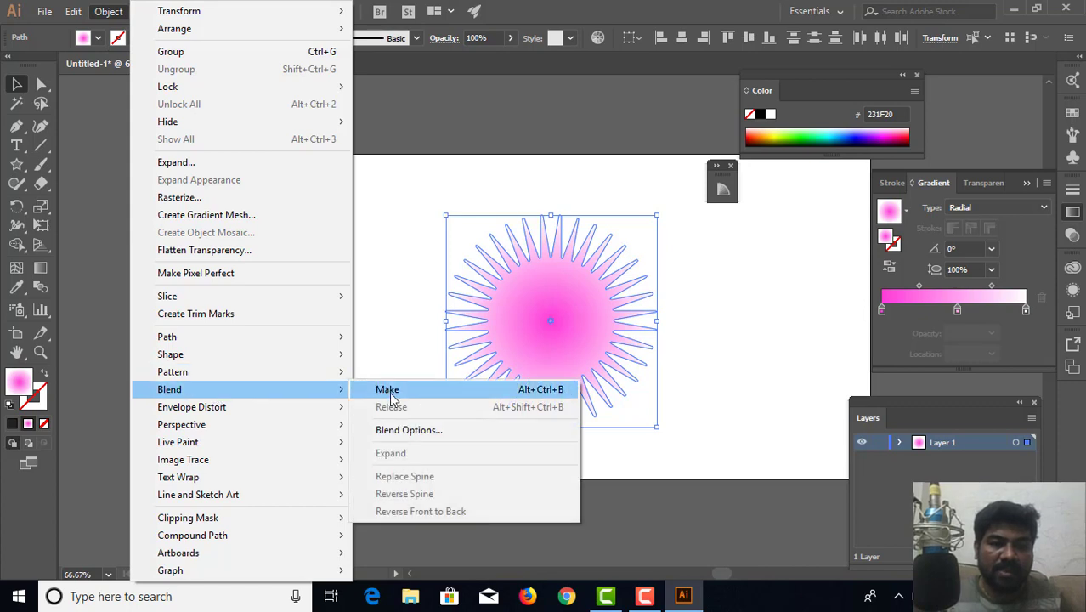
# Blend the large and tiny starbursts into one streaked pink sunburst, zooming in to inspect it.
pyautogui.click(388, 391)
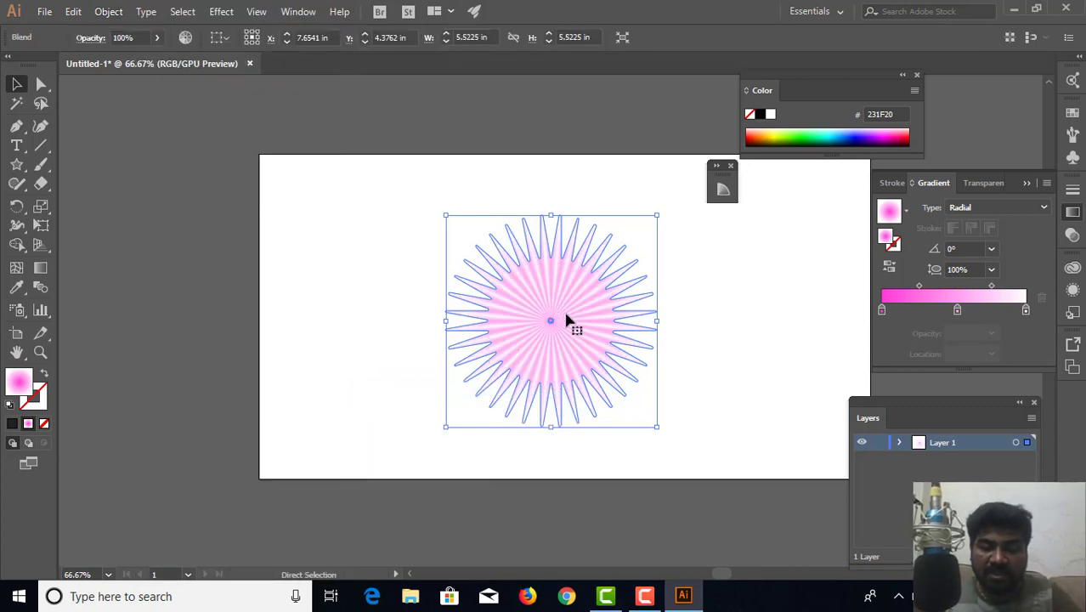
pyautogui.hotkey('ctrl', '+')
pyautogui.hotkey('ctrl', '+')
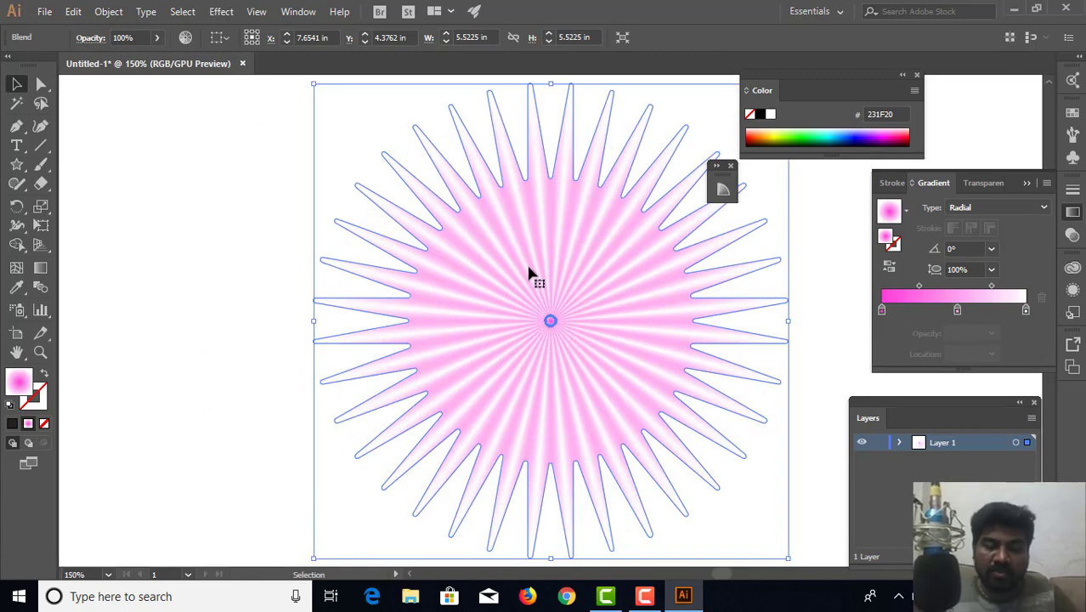
pyautogui.hotkey('ctrl', '+')
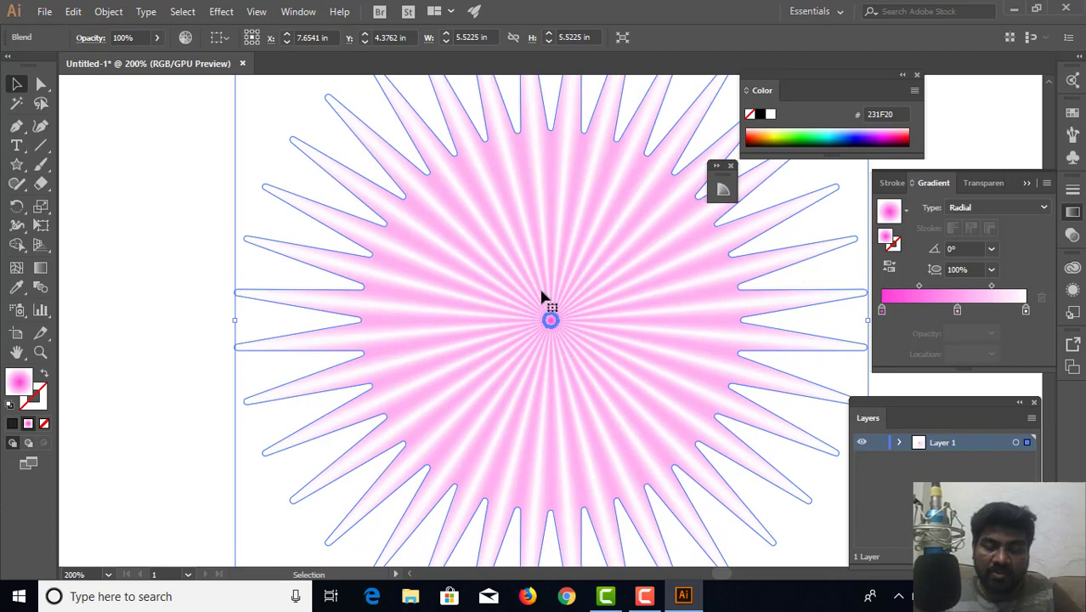
pyautogui.hotkey('ctrl', '-')
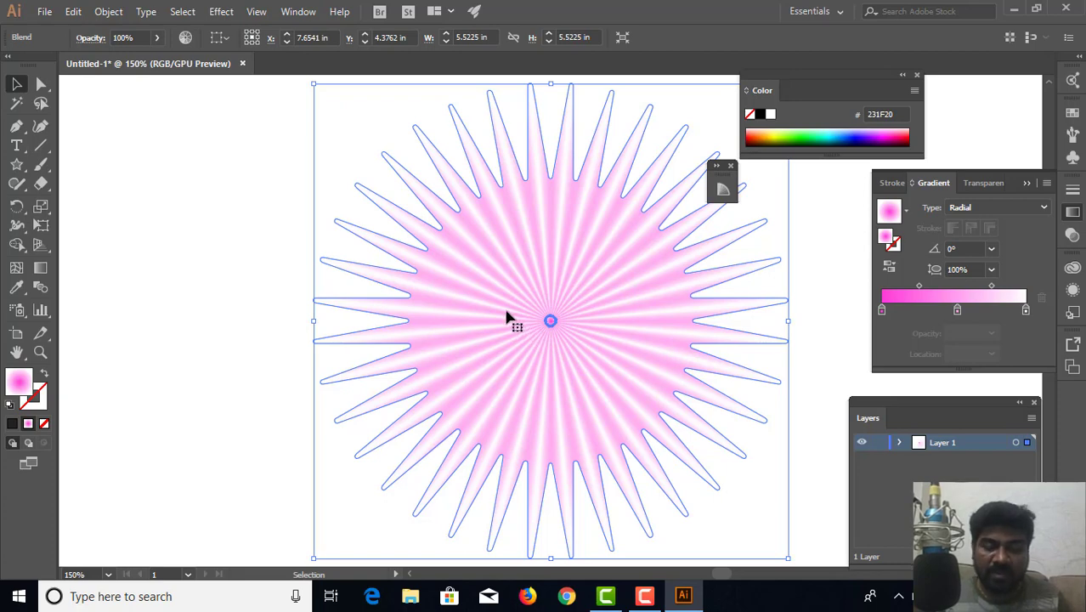
pyautogui.hotkey('ctrl', '-')
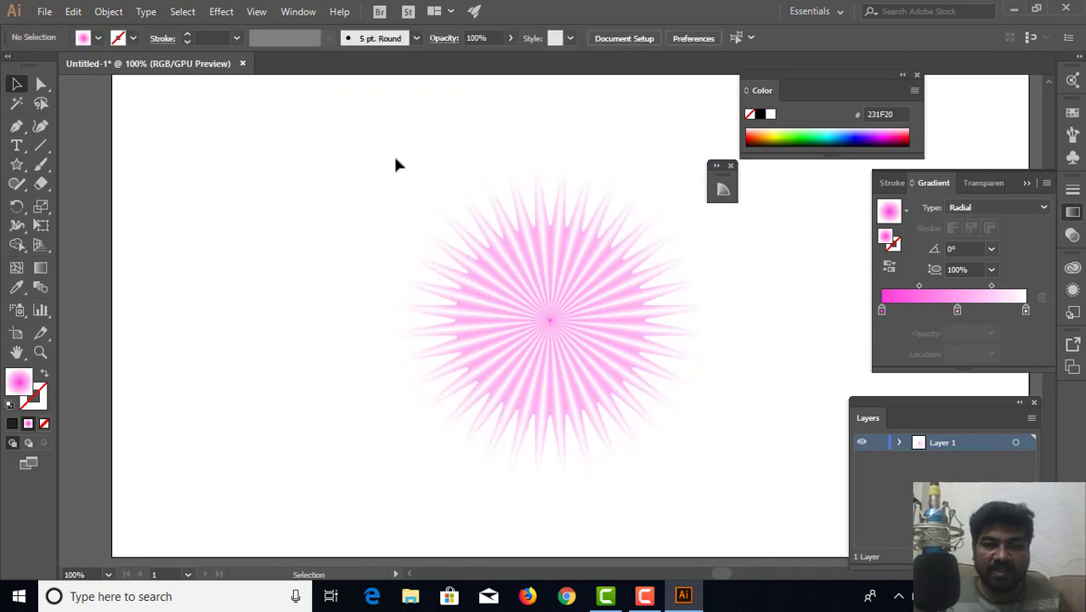
# Marquee-select the whole starburst blend and bring up the Effect menu's Distort & Transform list.
pyautogui.moveTo(395, 163); pyautogui.dragTo(713, 491)
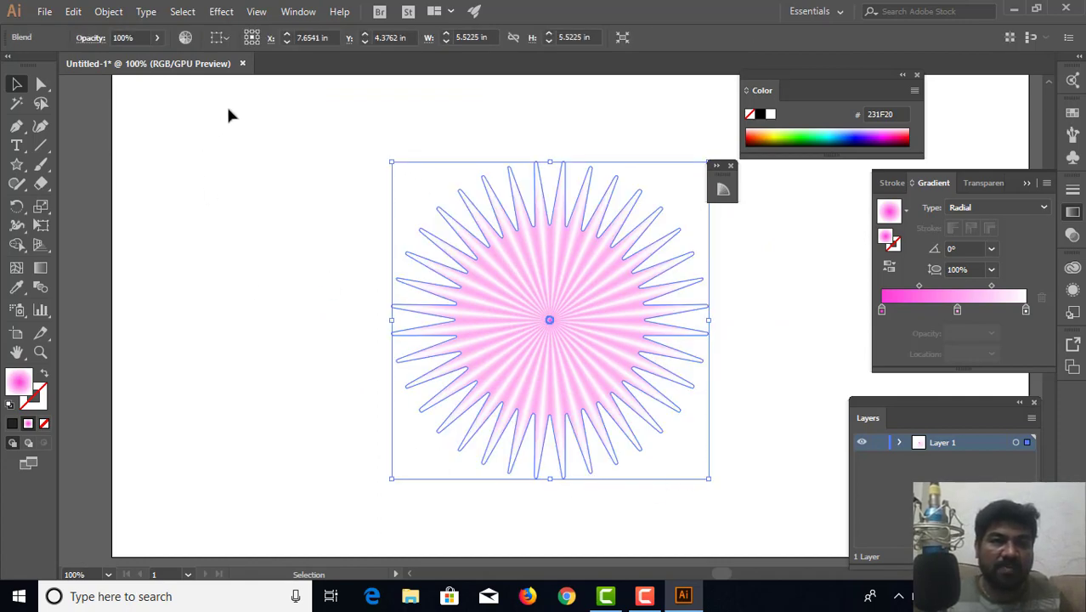
pyautogui.click(109, 12)
pyautogui.moveTo(169, 390)
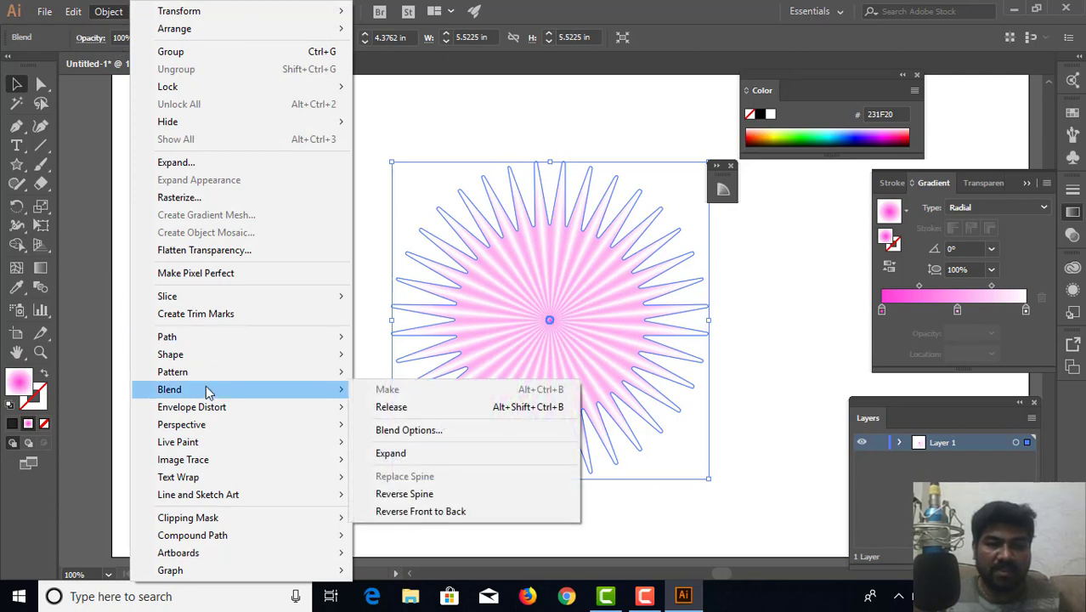
pyautogui.click(416, 100)
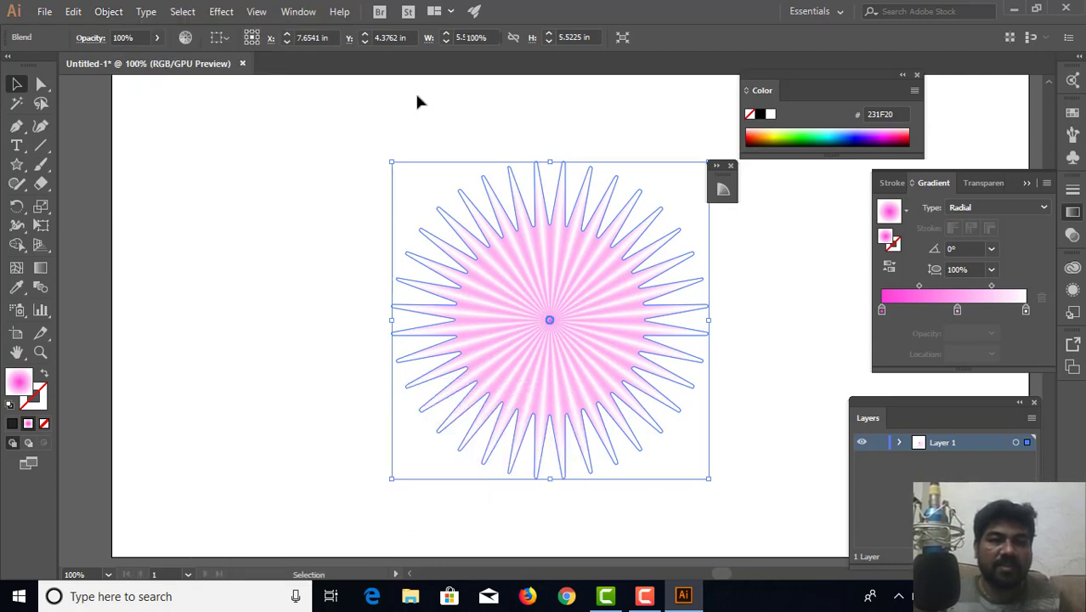
pyautogui.moveTo(330, 126); pyautogui.dragTo(753, 528)
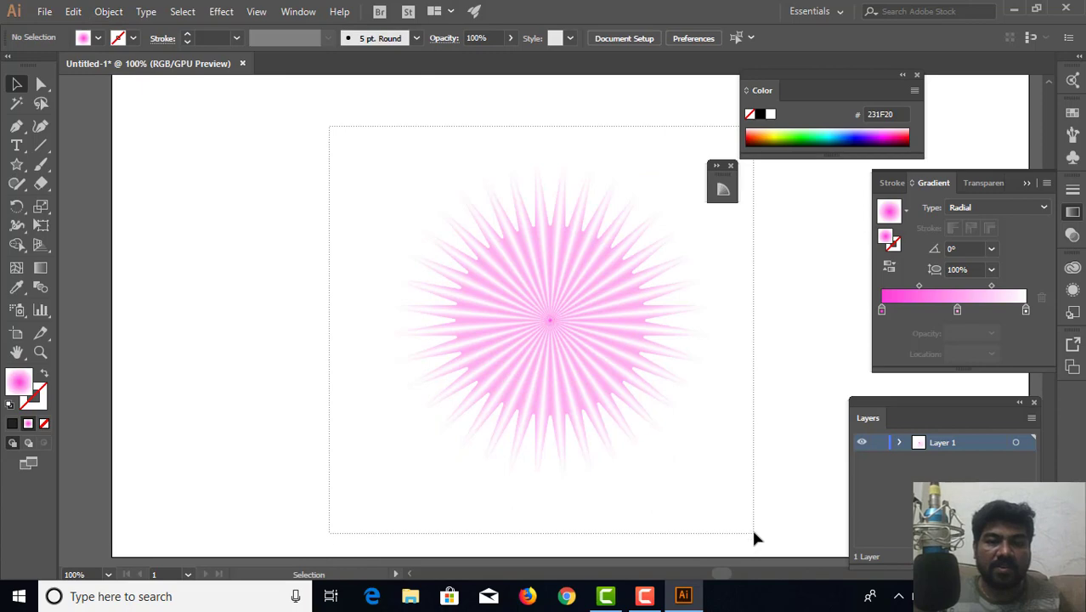
pyautogui.click(221, 12)
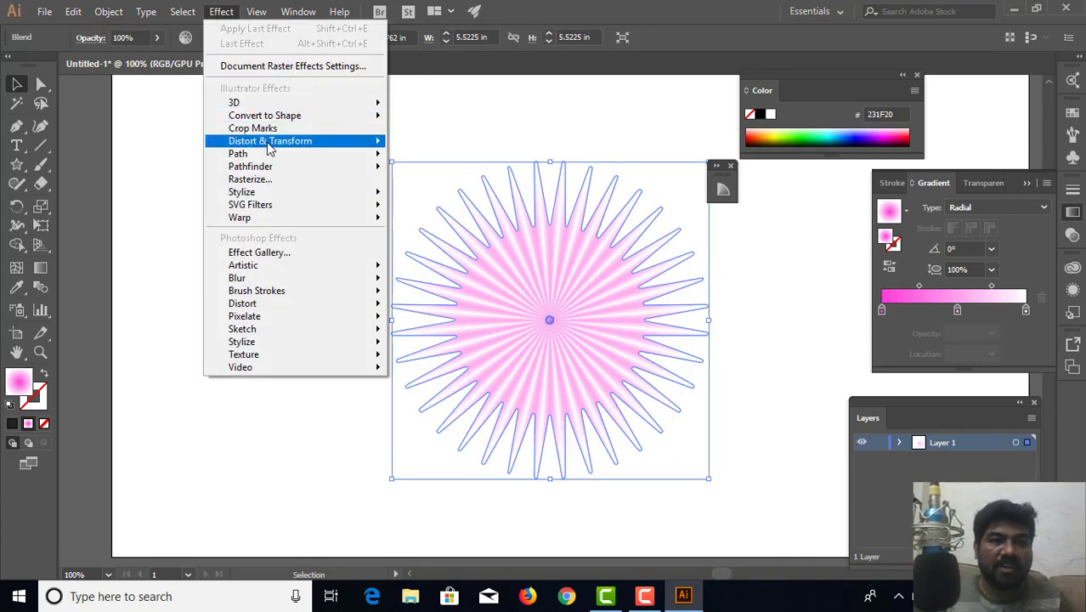
pyautogui.moveTo(271, 141)
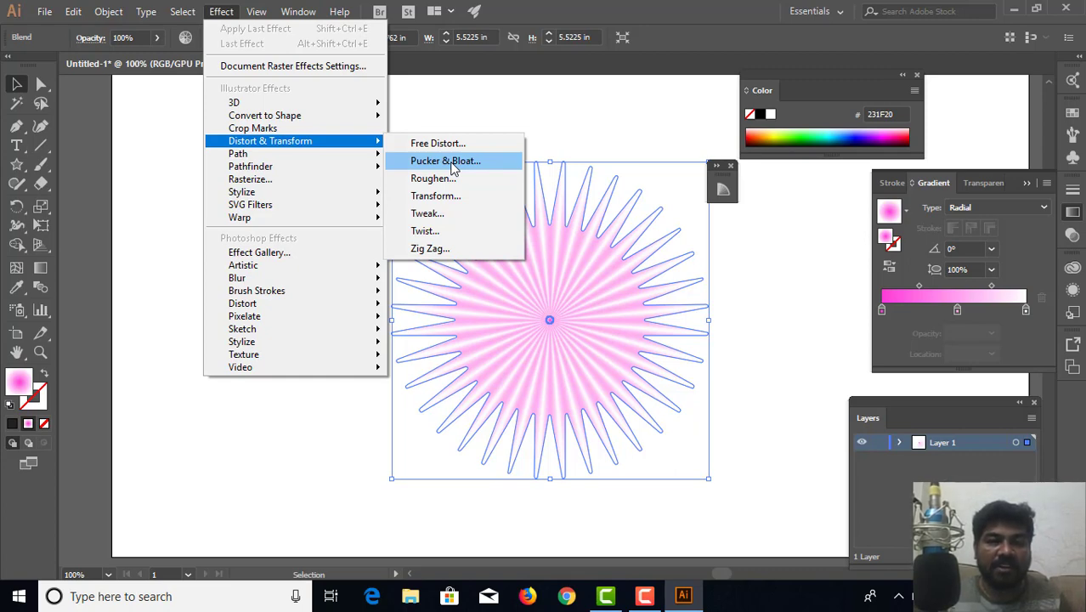
# Apply a -39% Pucker & Bloat effect to the starburst blend, with Preview on.
pyautogui.click(453, 163)
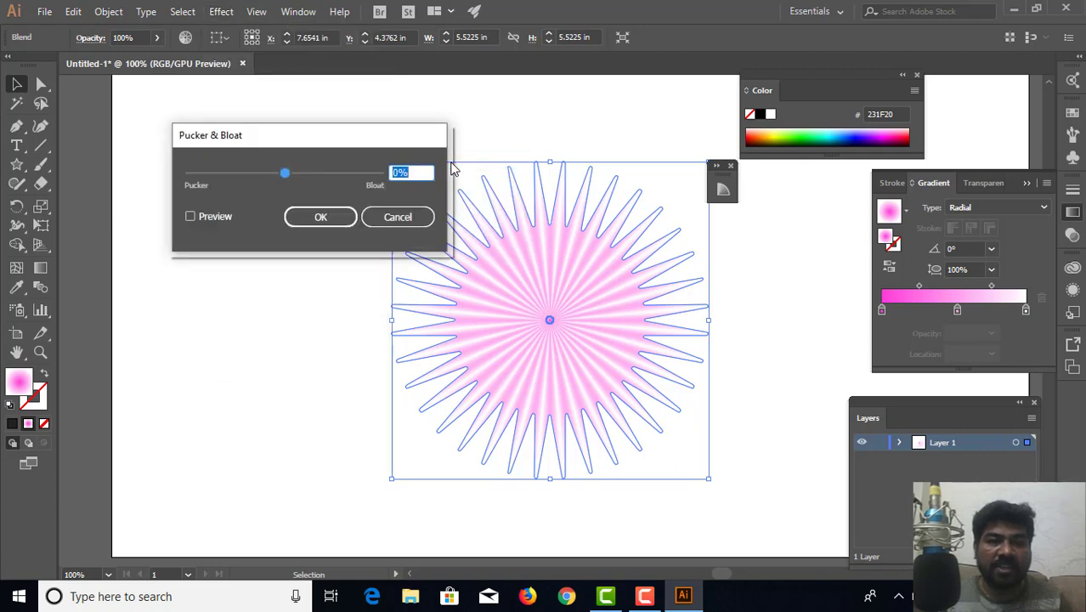
pyautogui.moveTo(285, 177); pyautogui.dragTo(270, 178)
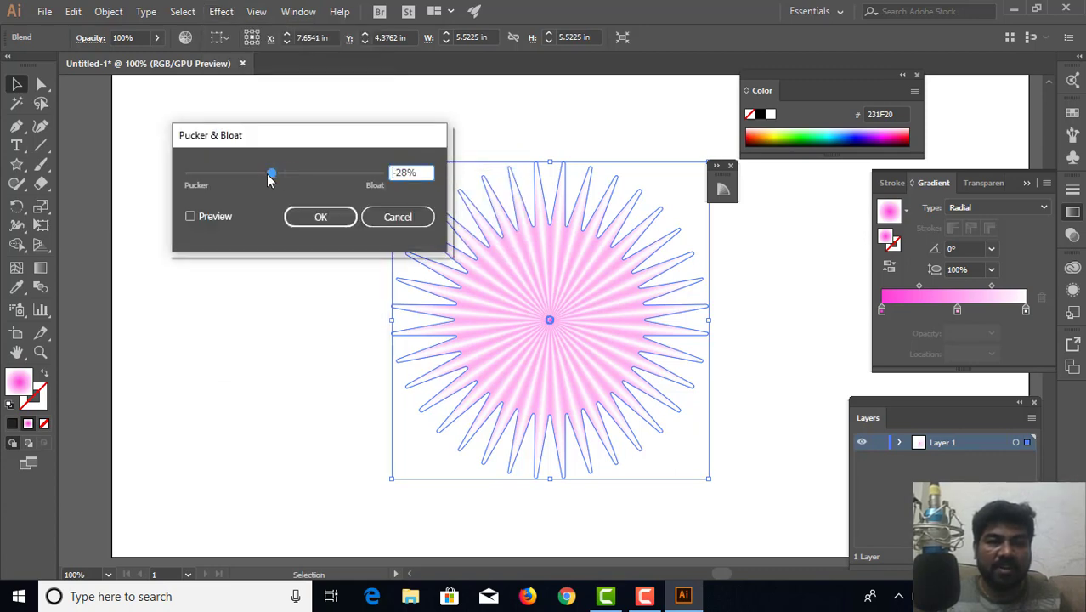
pyautogui.click(191, 217)
pyautogui.click(193, 216)
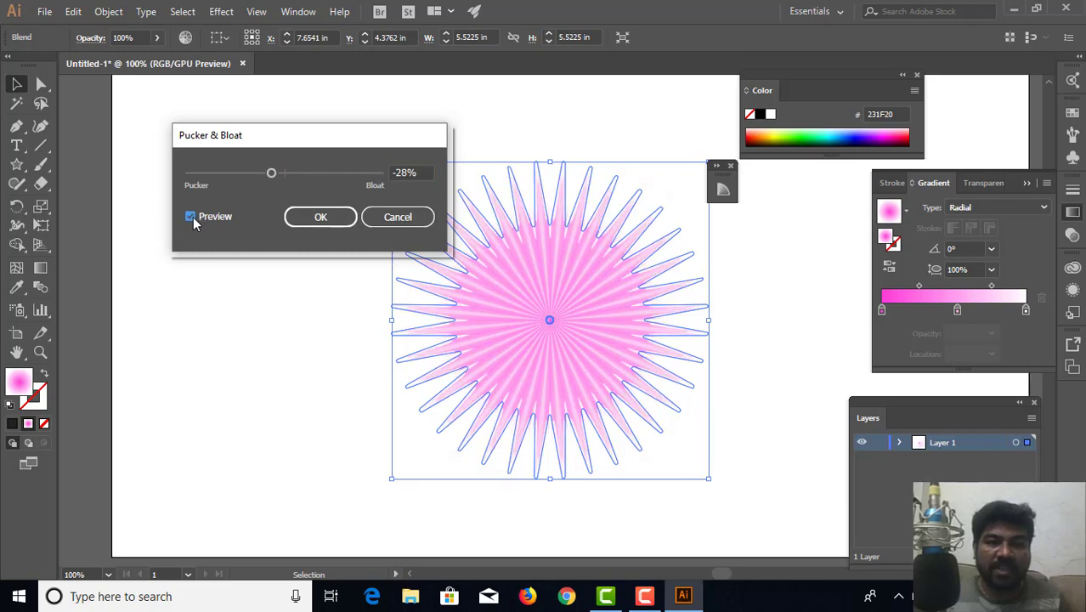
pyautogui.moveTo(334, 132); pyautogui.dragTo(284, 133)
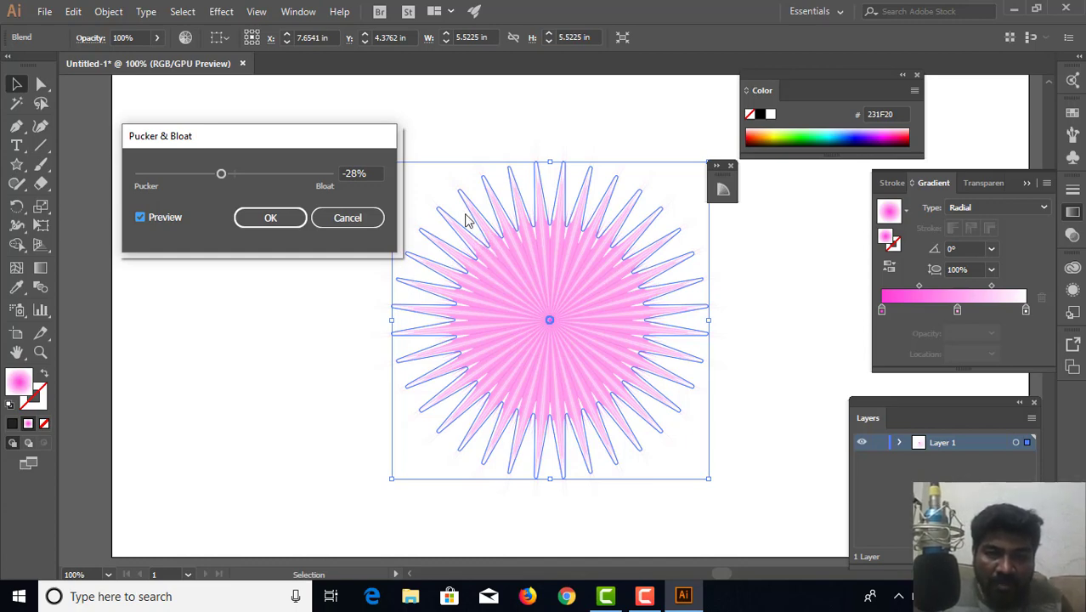
pyautogui.moveTo(221, 174); pyautogui.dragTo(215, 180)
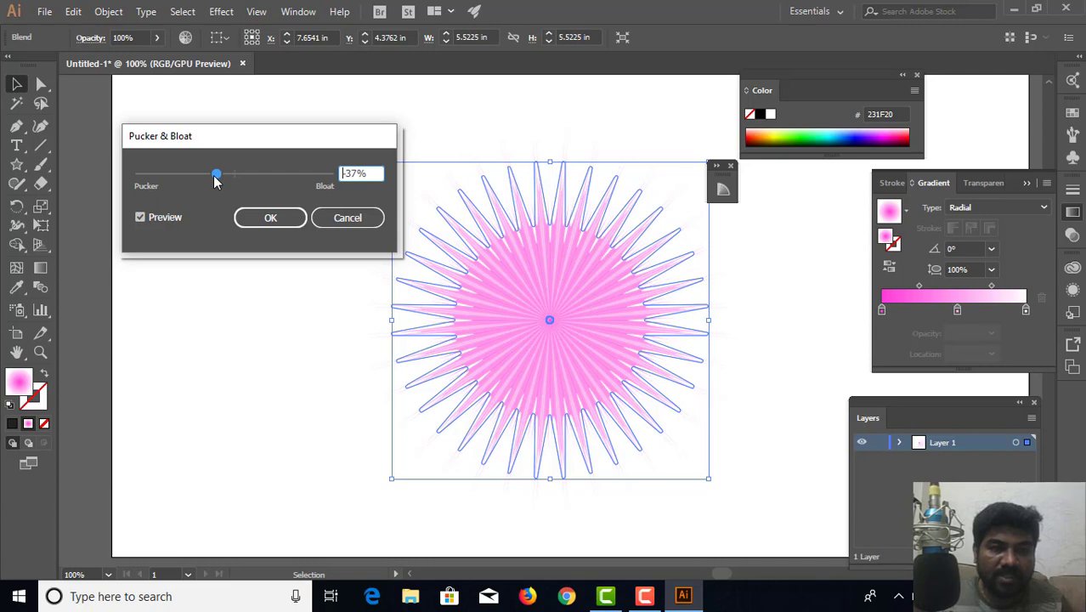
pyautogui.click(216, 180)
pyautogui.moveTo(216, 180); pyautogui.dragTo(215, 178)
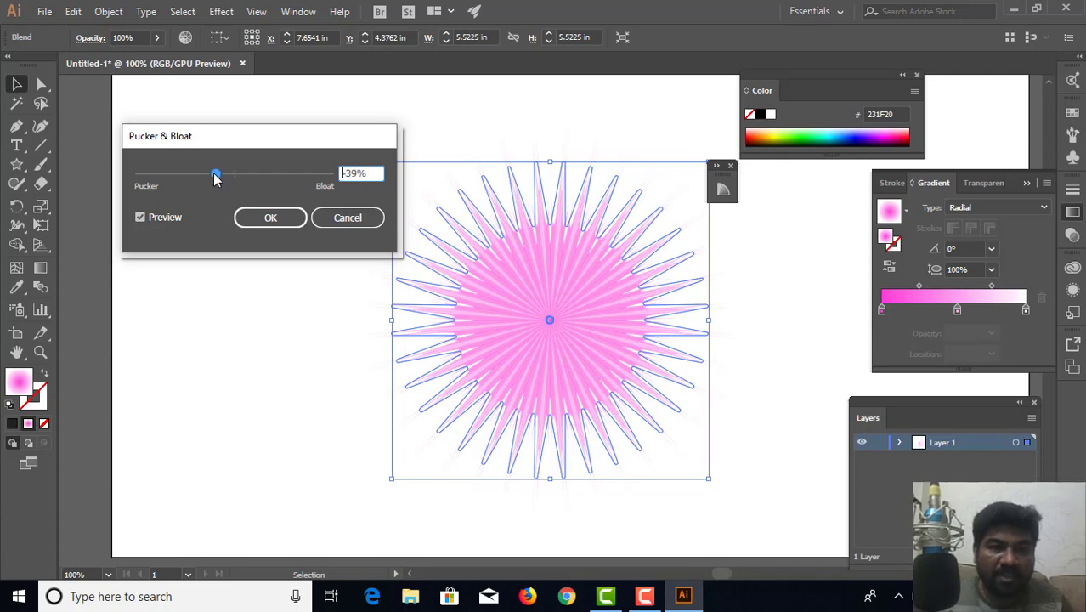
pyautogui.click(271, 219)
pyautogui.click(297, 262)
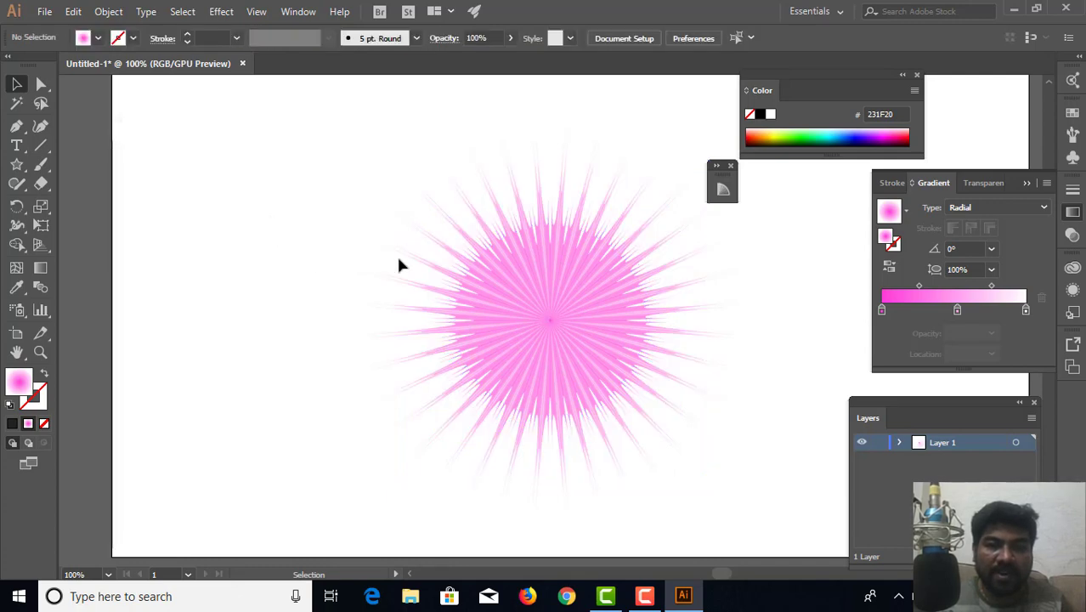
pyautogui.moveTo(349, 140); pyautogui.dragTo(777, 487)
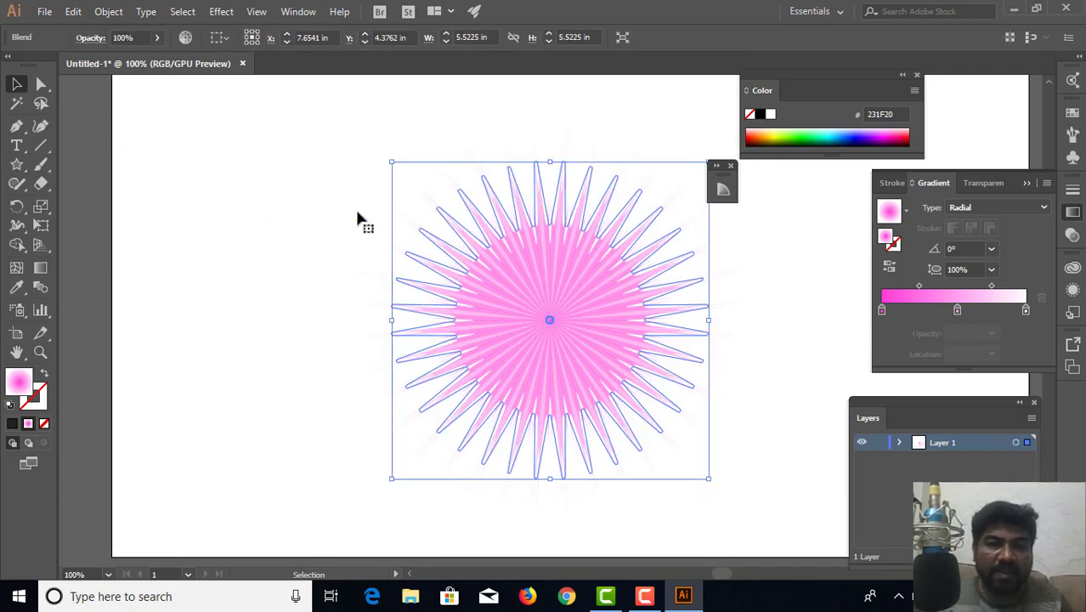
pyautogui.click(221, 12)
pyautogui.moveTo(270, 141)
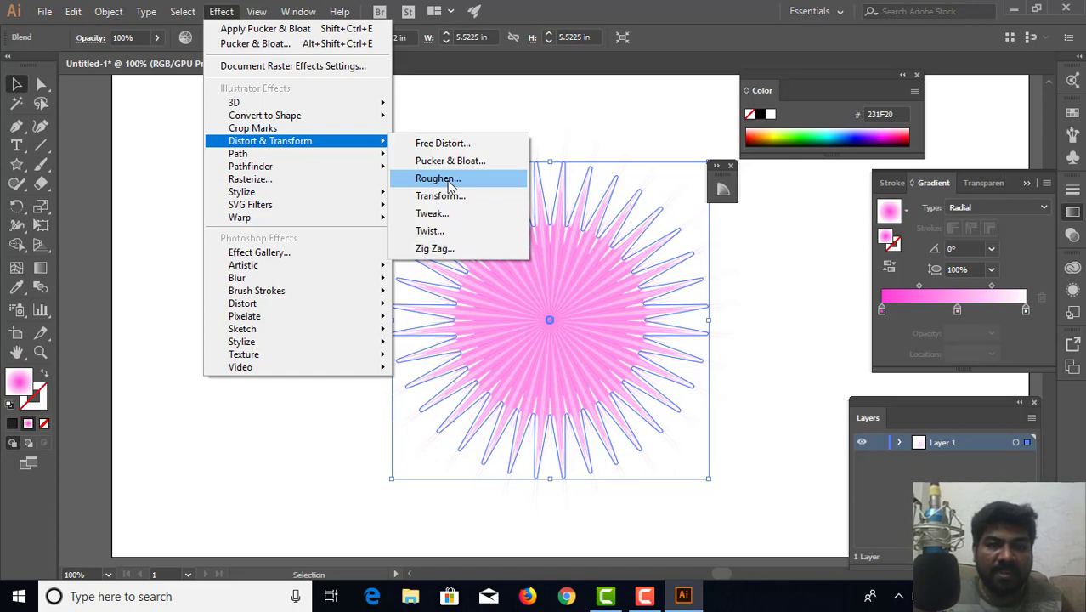
pyautogui.click(450, 186)
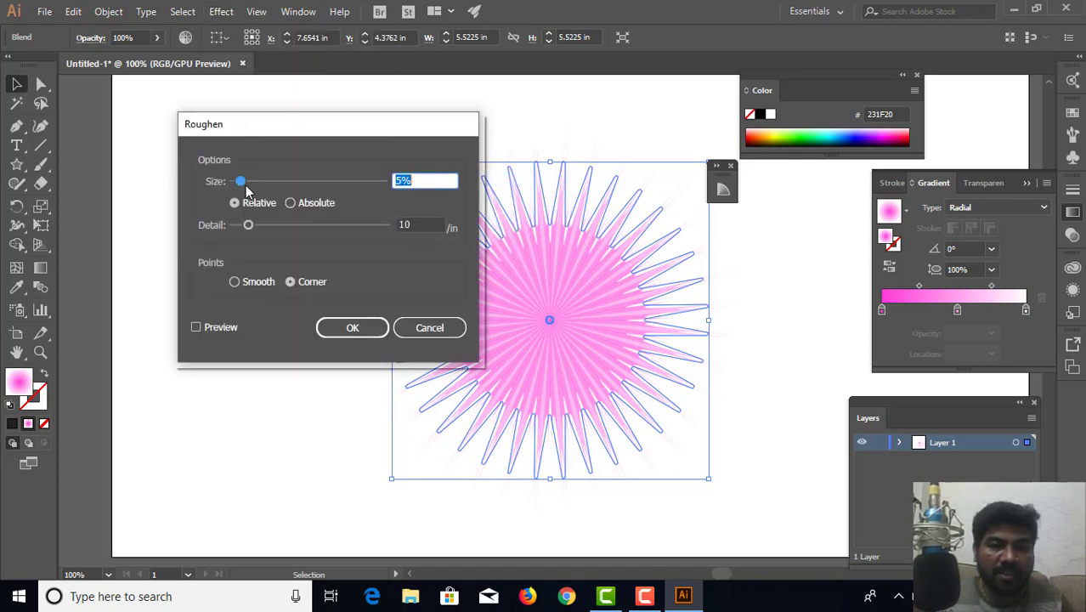
pyautogui.moveTo(244, 182); pyautogui.dragTo(251, 186)
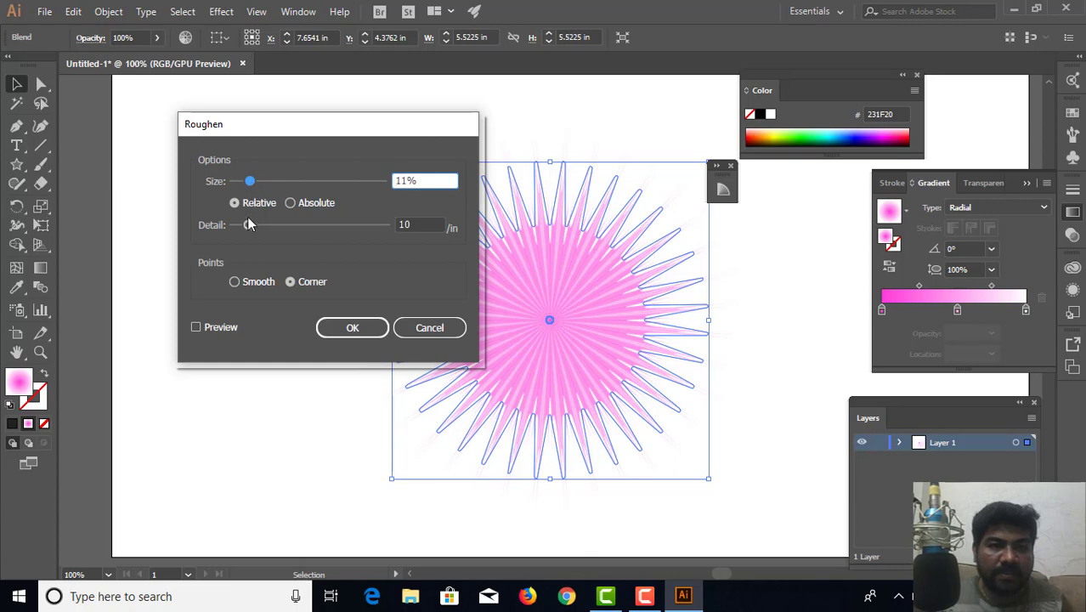
pyautogui.click(235, 287)
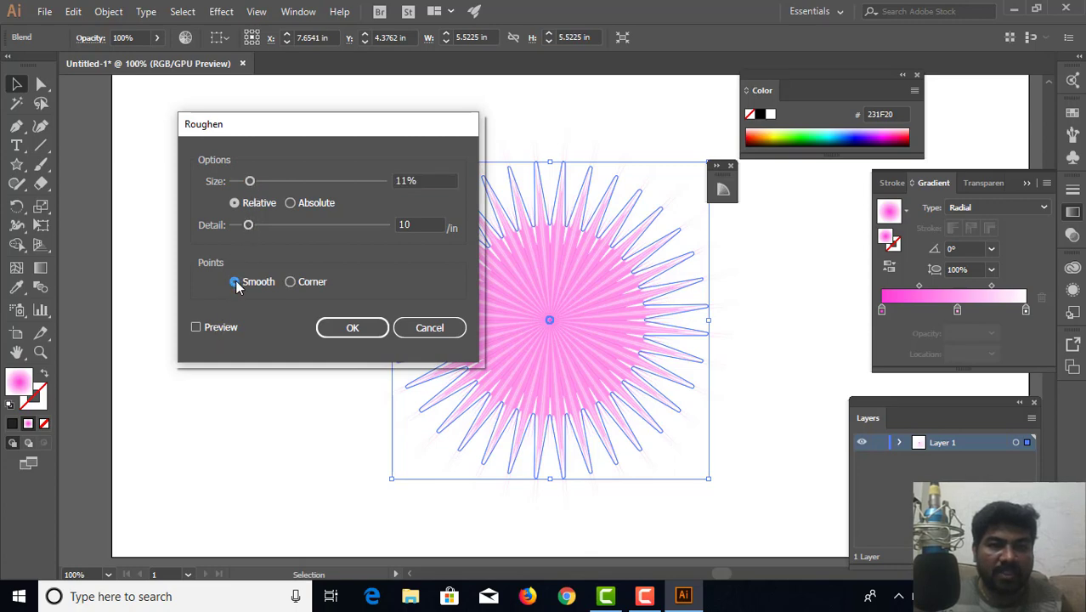
pyautogui.click(196, 327)
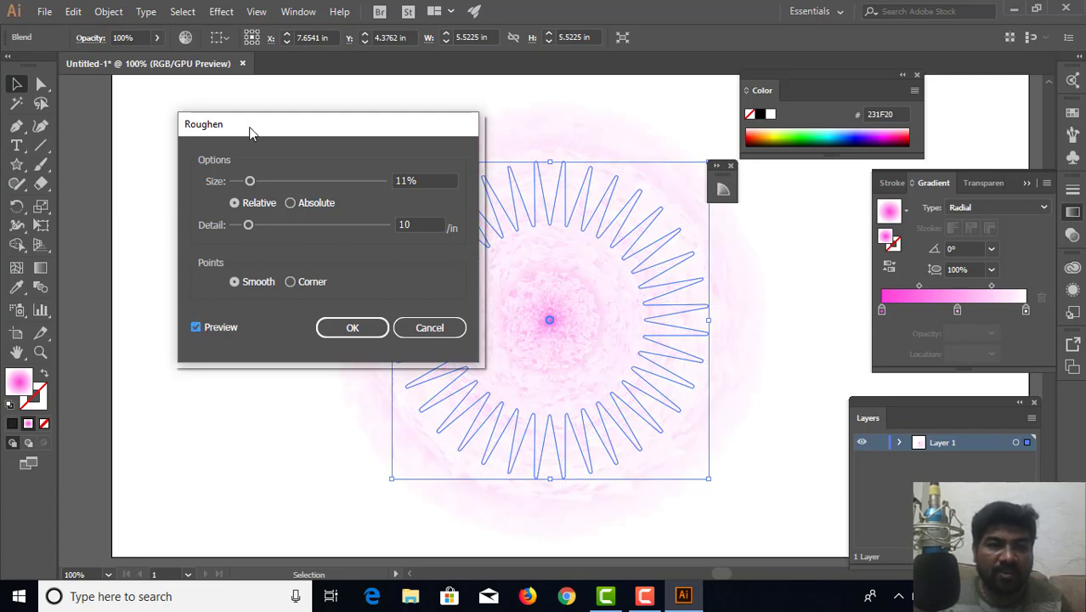
pyautogui.moveTo(251, 132); pyautogui.dragTo(117, 109)
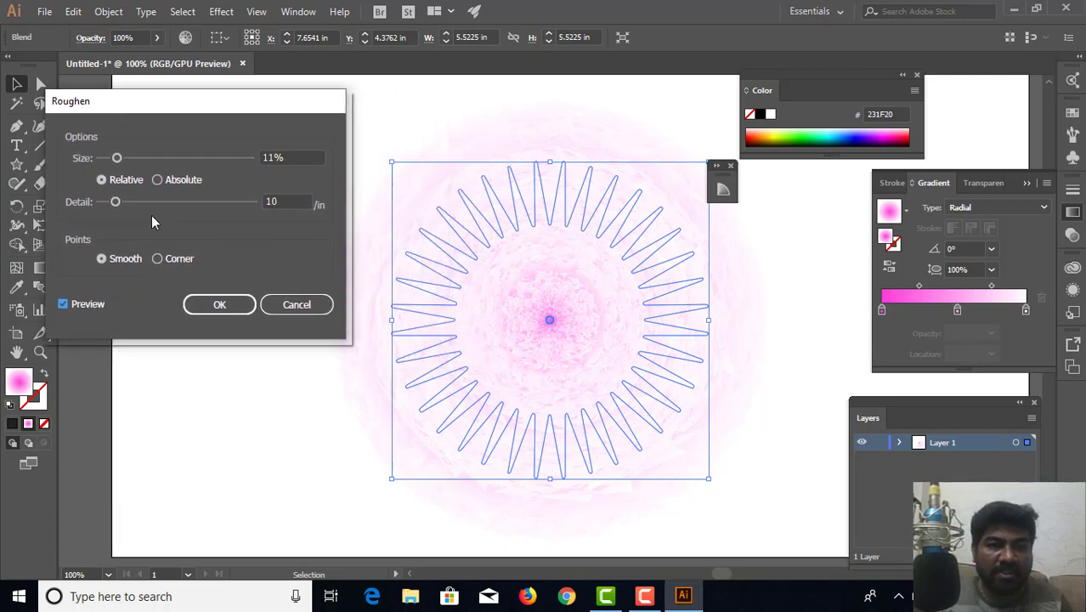
pyautogui.moveTo(116, 158)
pyautogui.mouseDown()
pyautogui.moveTo(132, 160)
pyautogui.moveTo(99, 160)
pyautogui.mouseUp()
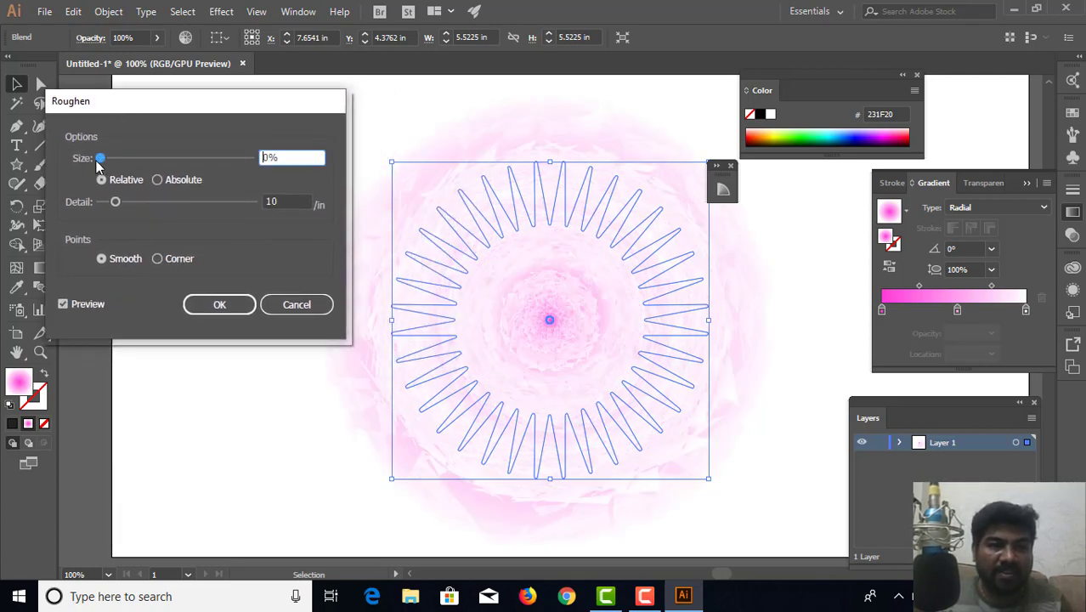
pyautogui.click(302, 306)
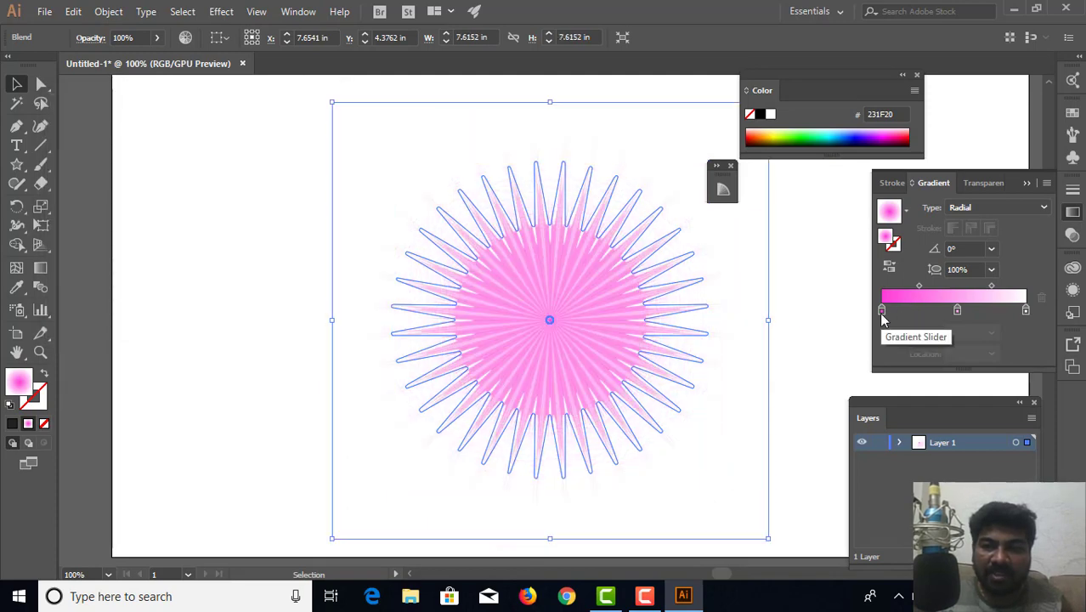
# Make the left gradient stop coral red by lowering its blue value.
pyautogui.click(881, 312)
pyautogui.doubleClick(881, 312)
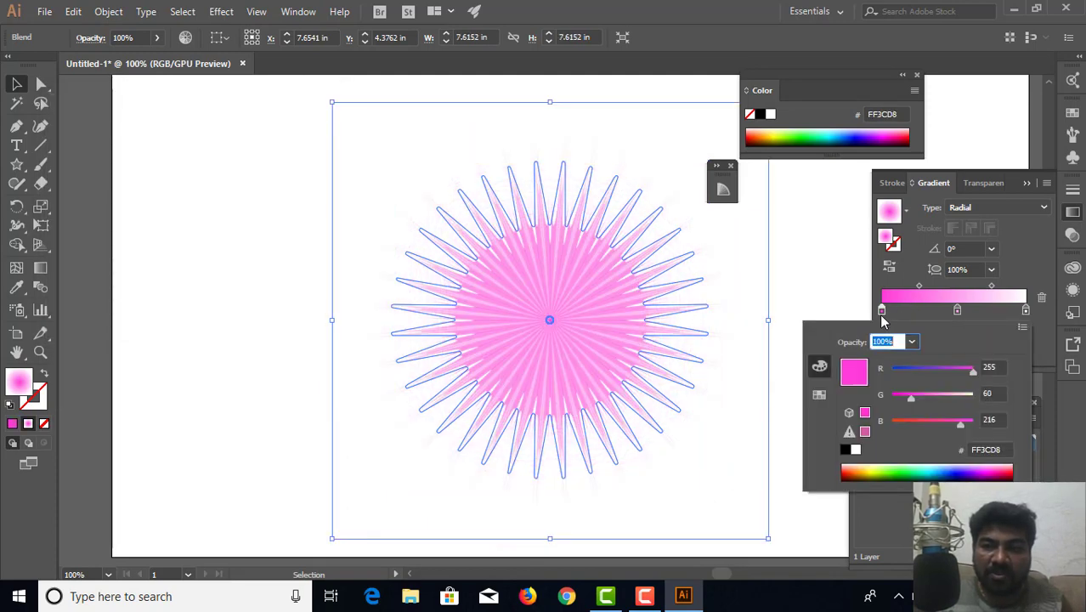
pyautogui.click(941, 420)
pyautogui.moveTo(941, 420); pyautogui.dragTo(912, 421)
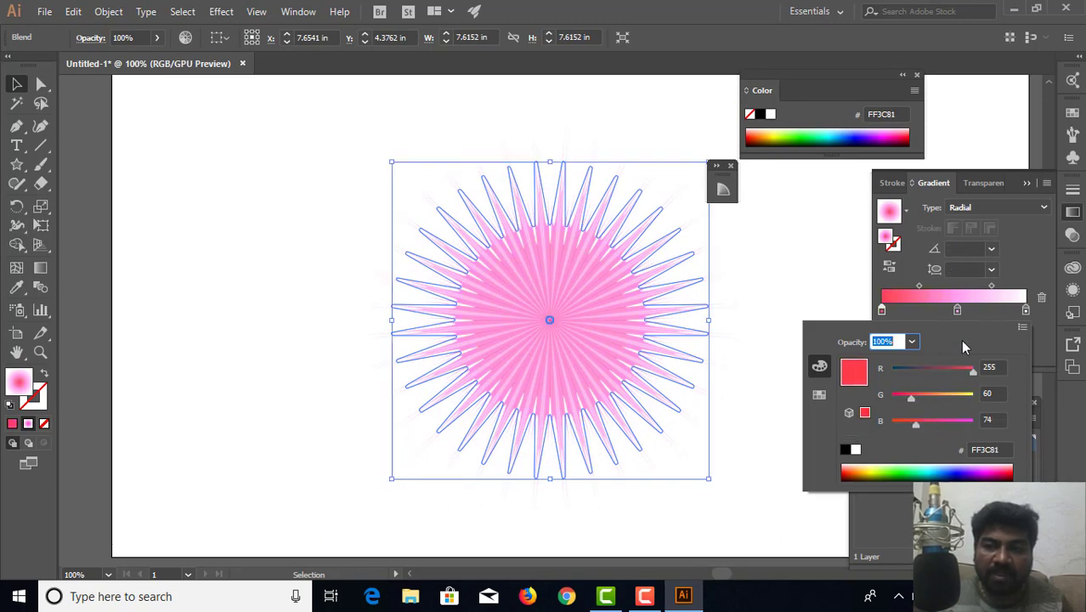
pyautogui.press('Return')
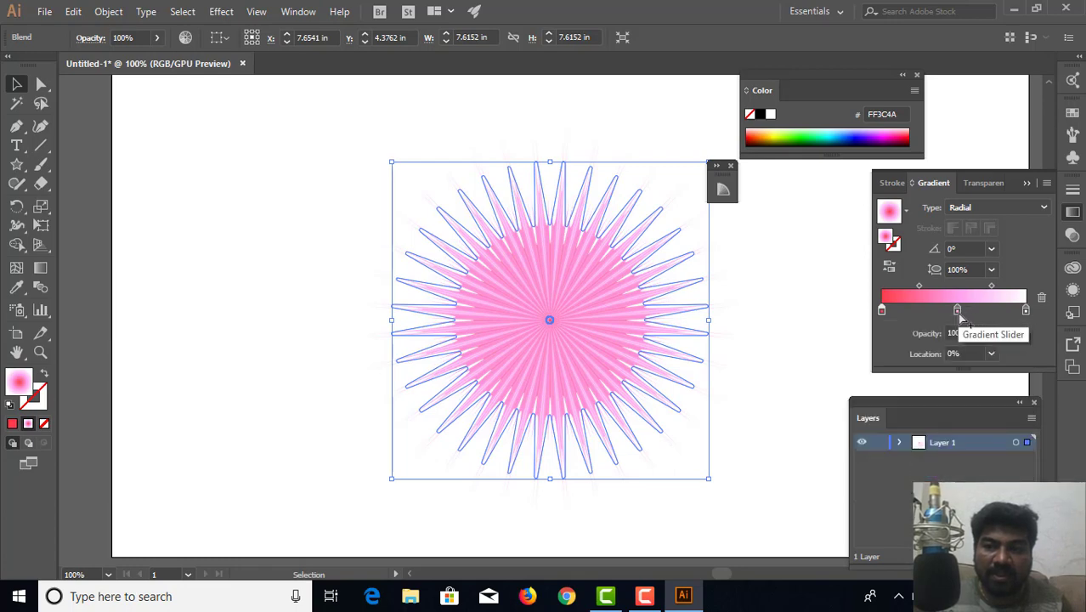
# Shift the gradient stops right to about 12.43% and 72.43%, then bring up the Distort & Transform effects.
pyautogui.moveTo(957, 310); pyautogui.dragTo(971, 309)
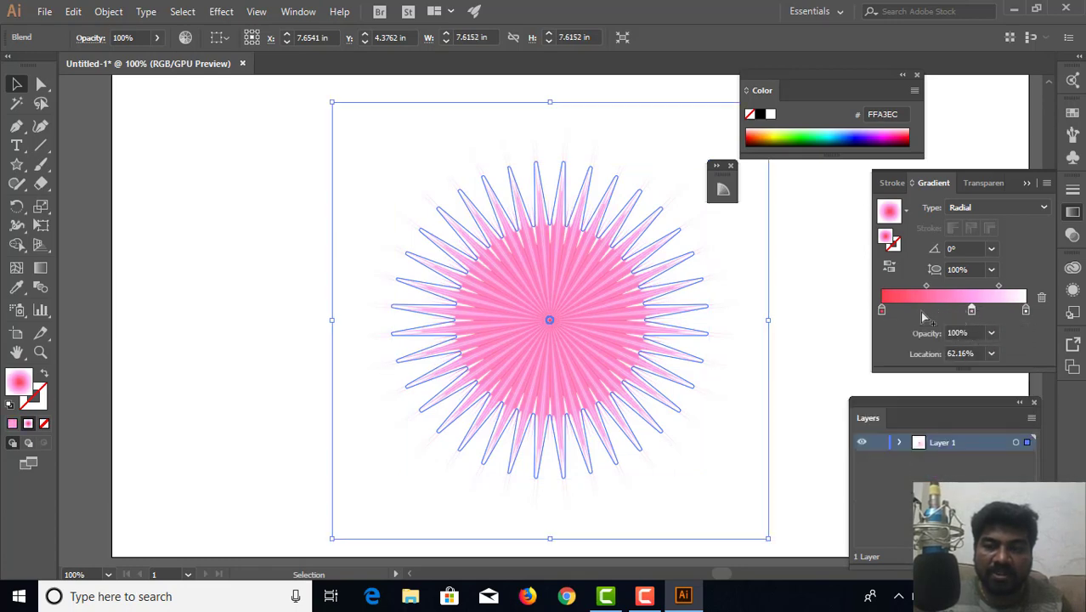
pyautogui.moveTo(882, 309); pyautogui.dragTo(899, 310)
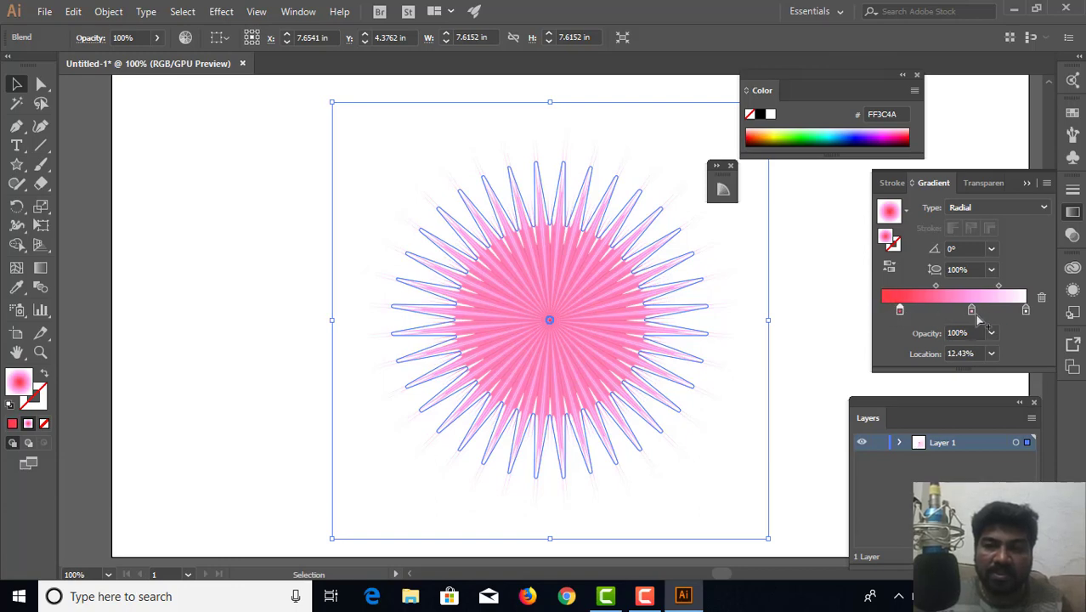
pyautogui.moveTo(971, 310); pyautogui.dragTo(988, 311)
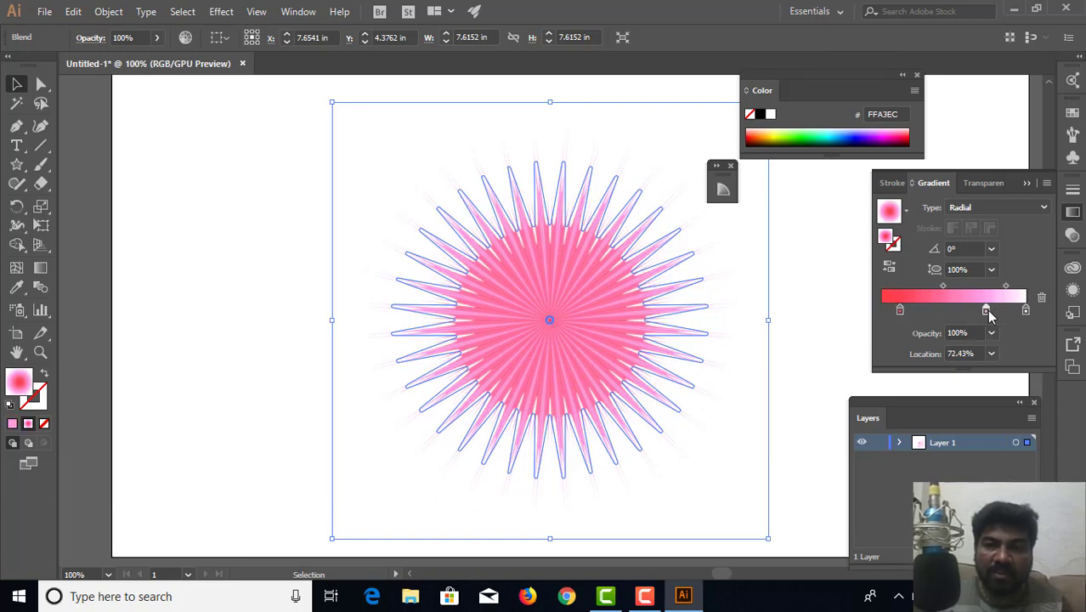
pyautogui.click(221, 11)
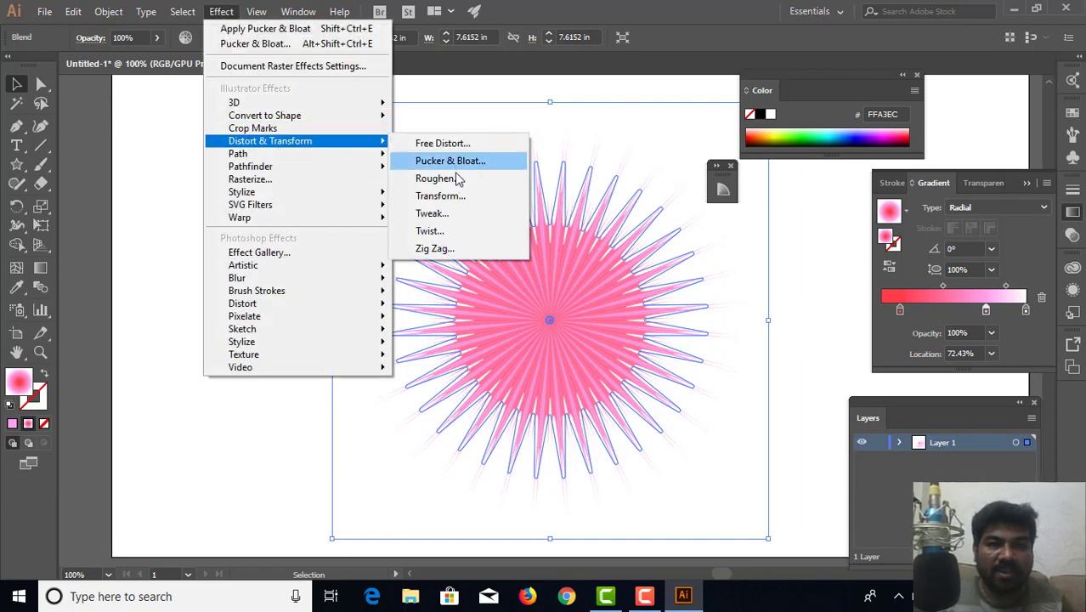
pyautogui.moveTo(270, 141)
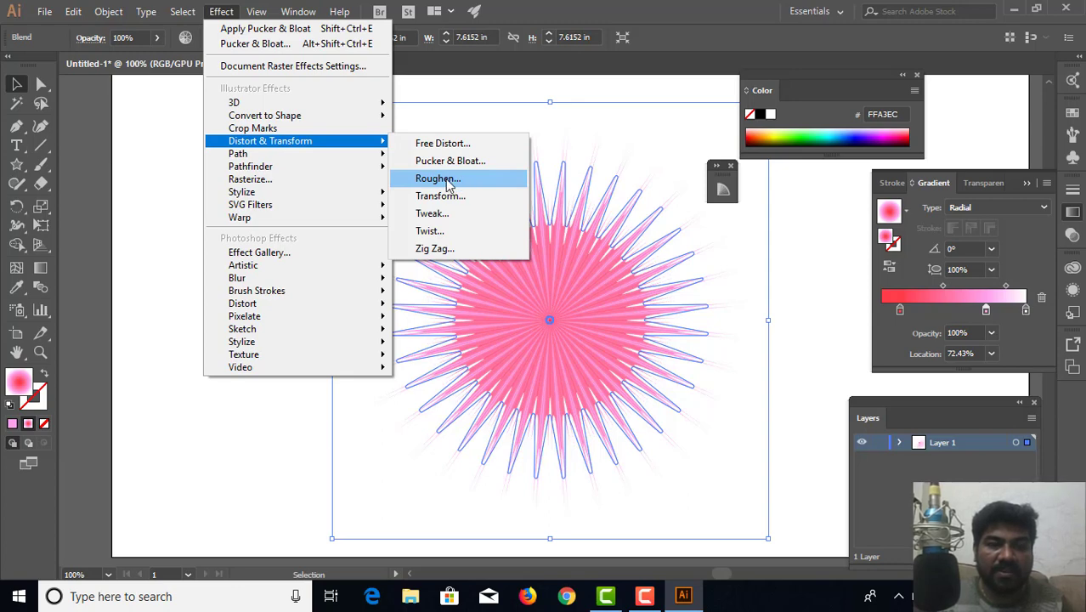
# Preview Roughen on the blend with 24/in detail, smooth points and size around 30%.
pyautogui.click(448, 182)
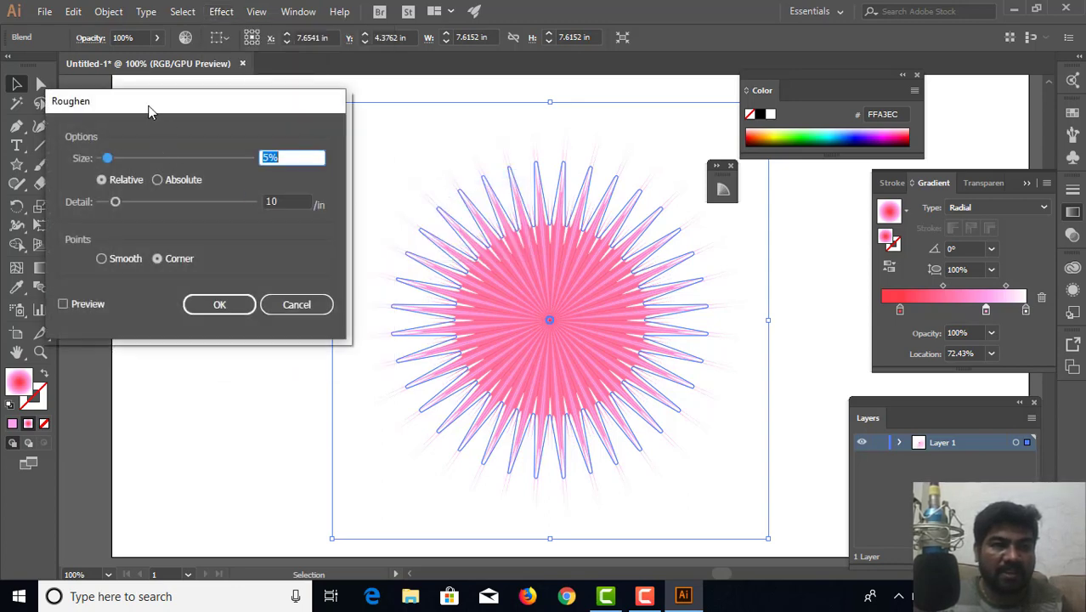
pyautogui.moveTo(148, 111); pyautogui.dragTo(257, 104)
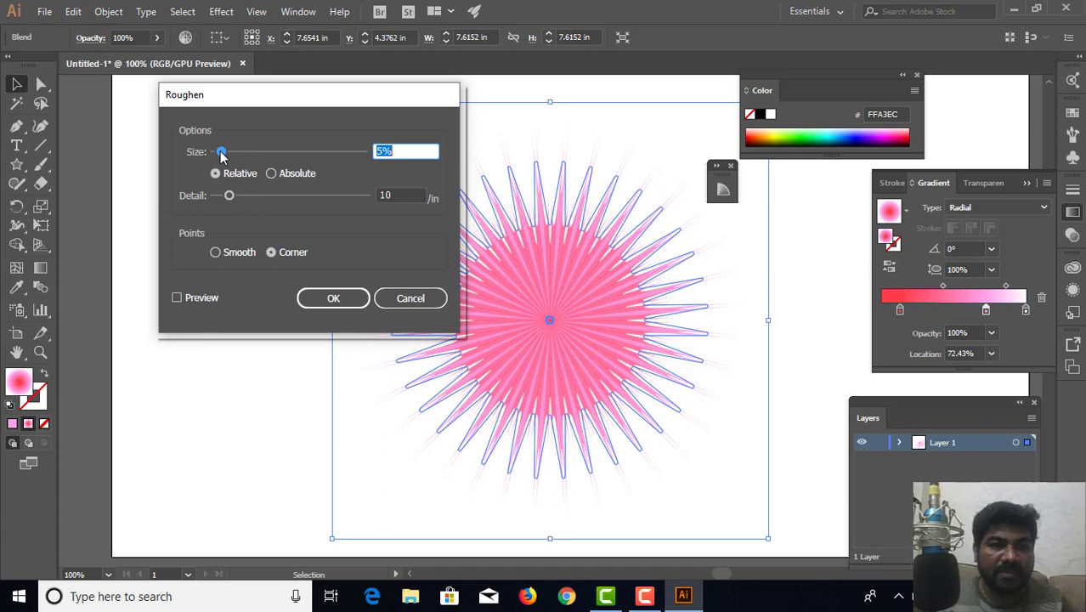
pyautogui.moveTo(221, 153); pyautogui.dragTo(227, 156)
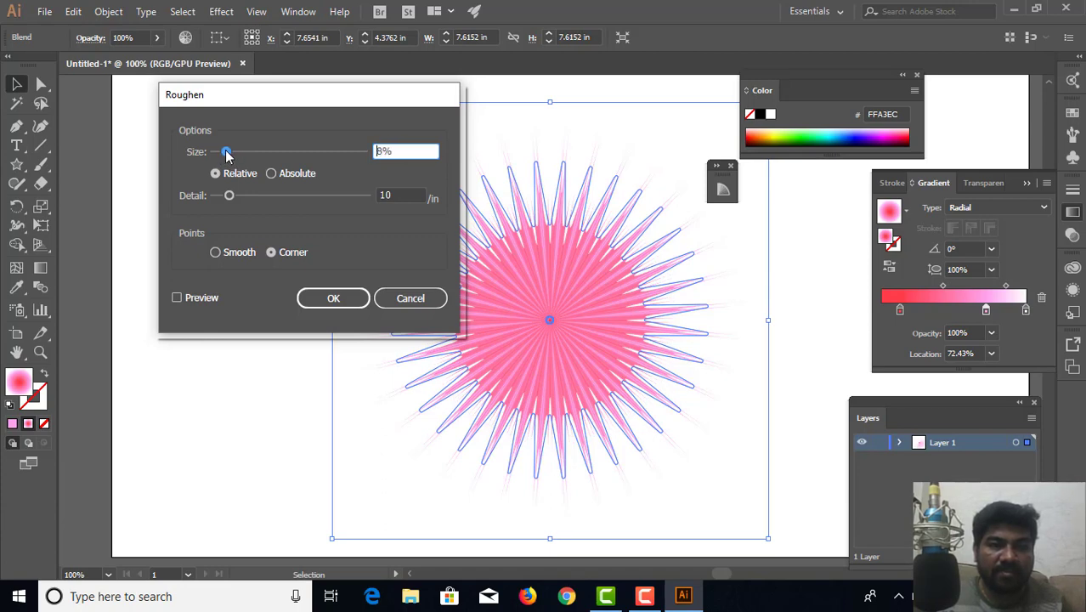
pyautogui.click(175, 299)
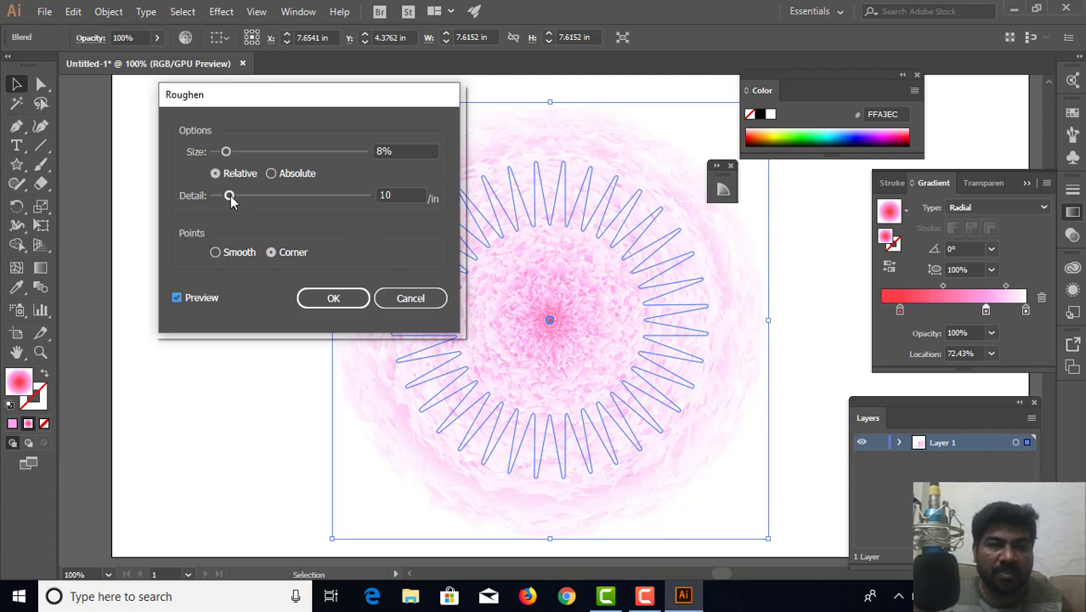
pyautogui.moveTo(230, 197); pyautogui.dragTo(252, 198)
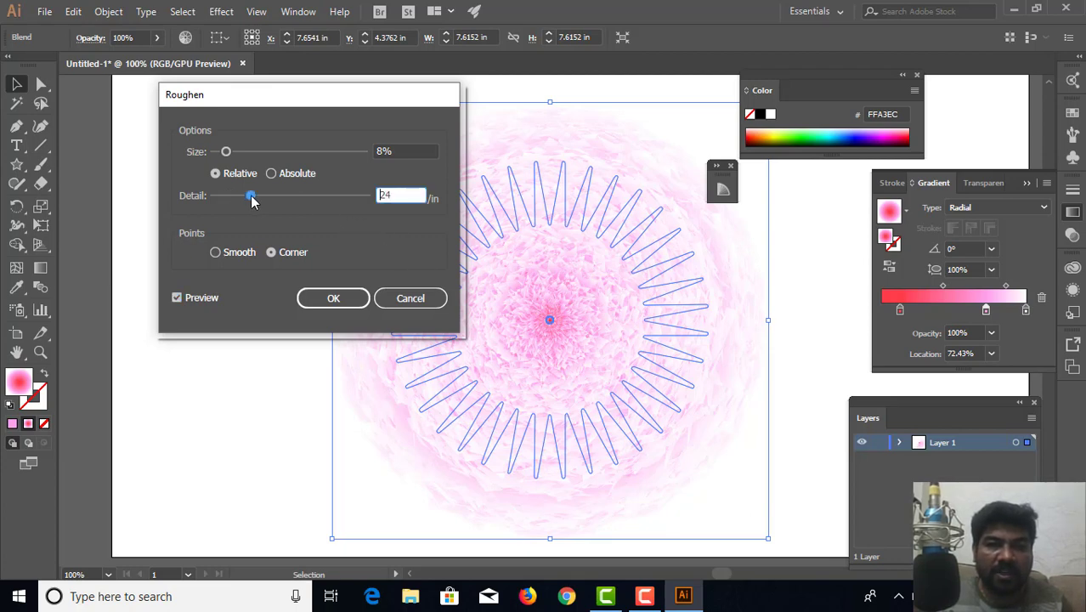
pyautogui.moveTo(226, 151); pyautogui.dragTo(238, 152)
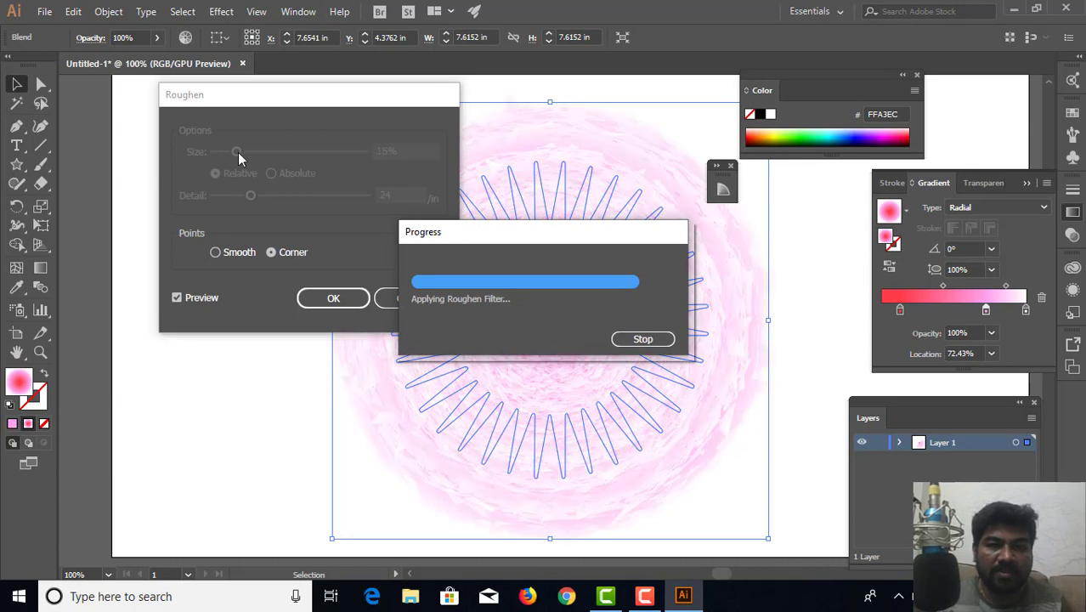
pyautogui.click(216, 253)
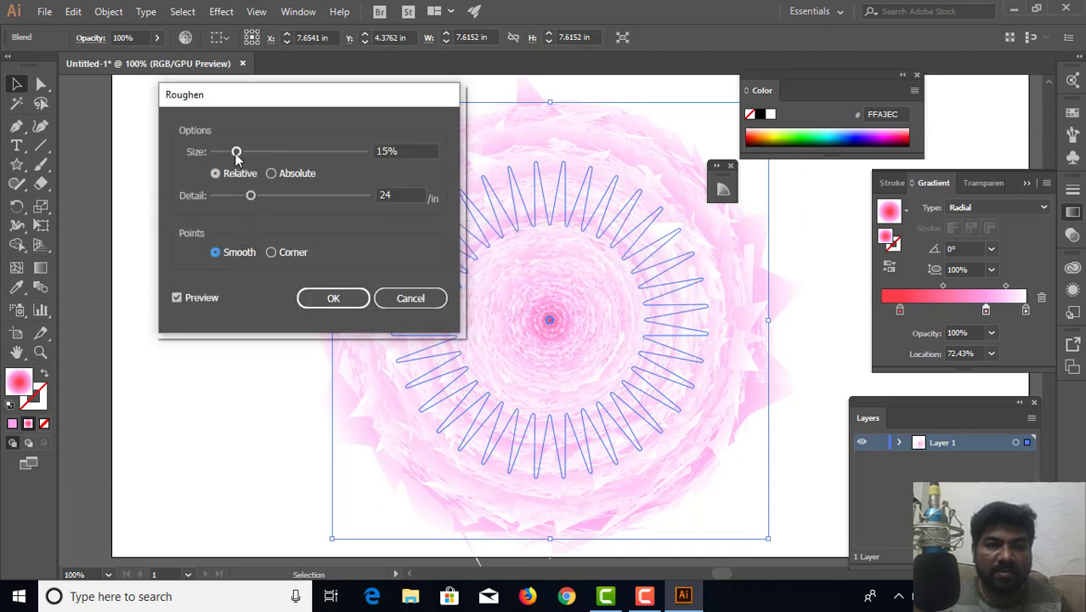
pyautogui.moveTo(236, 152); pyautogui.dragTo(260, 153)
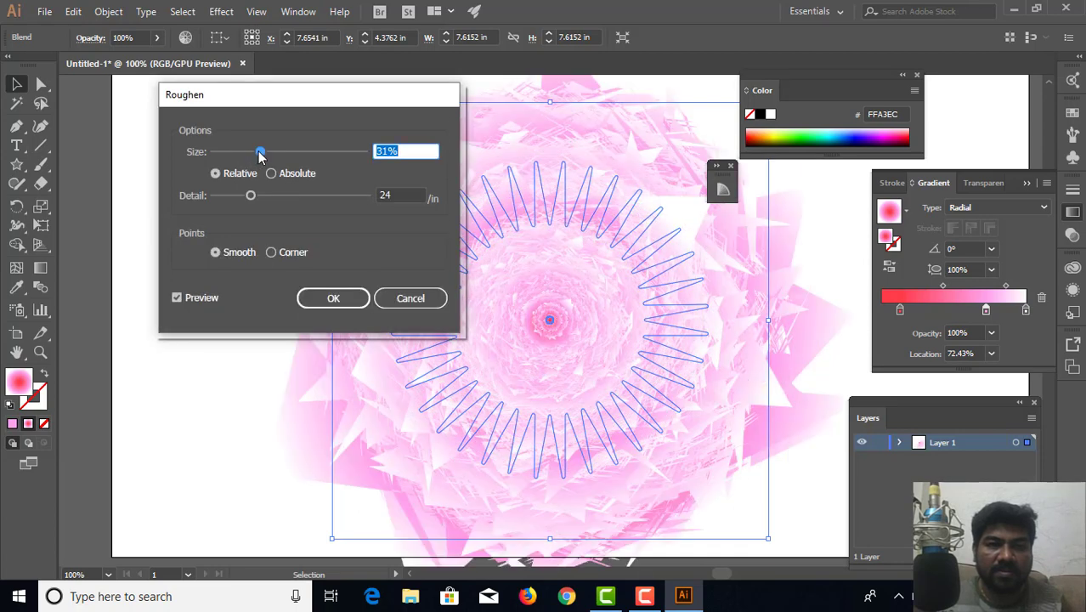
pyautogui.moveTo(259, 151); pyautogui.dragTo(258, 154)
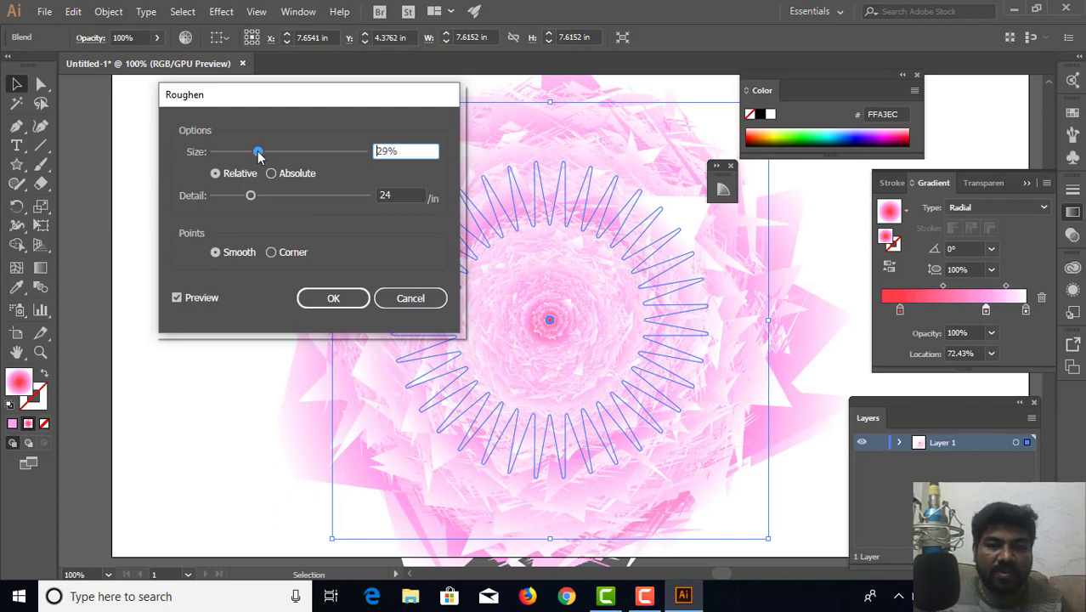
# Apply Roughen at 40% size and 0/in detail, then zoom out to the artboard.
pyautogui.click(248, 197)
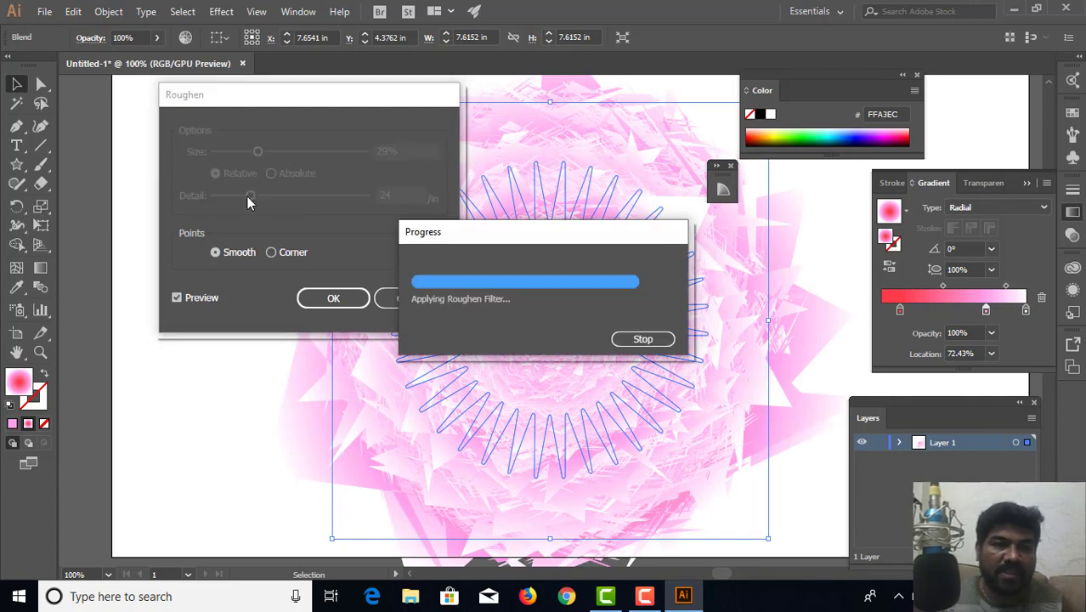
pyautogui.moveTo(248, 196); pyautogui.dragTo(214, 195)
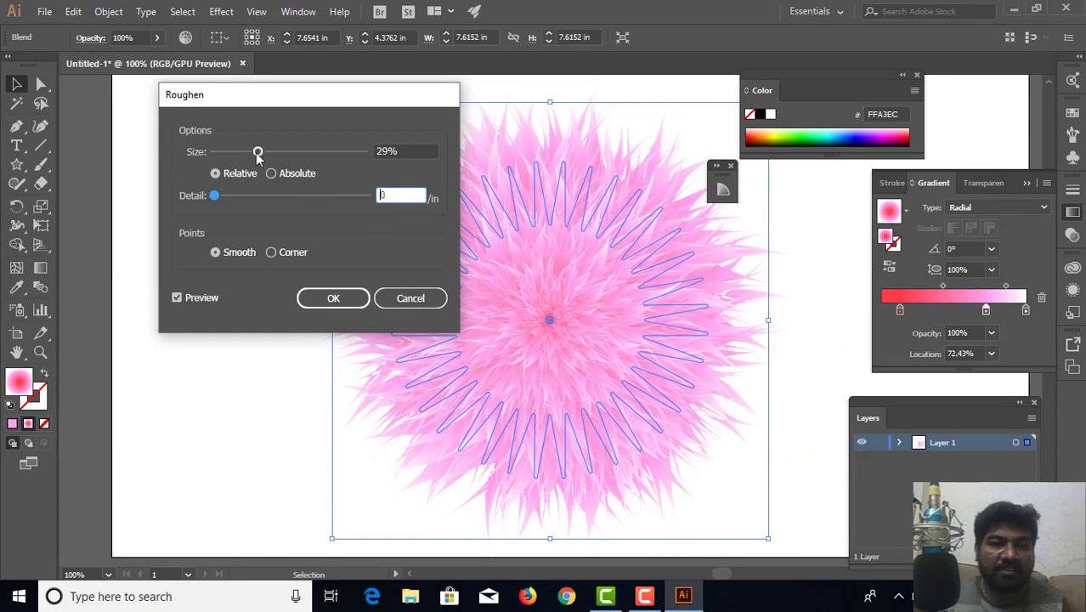
pyautogui.moveTo(258, 152); pyautogui.dragTo(265, 157)
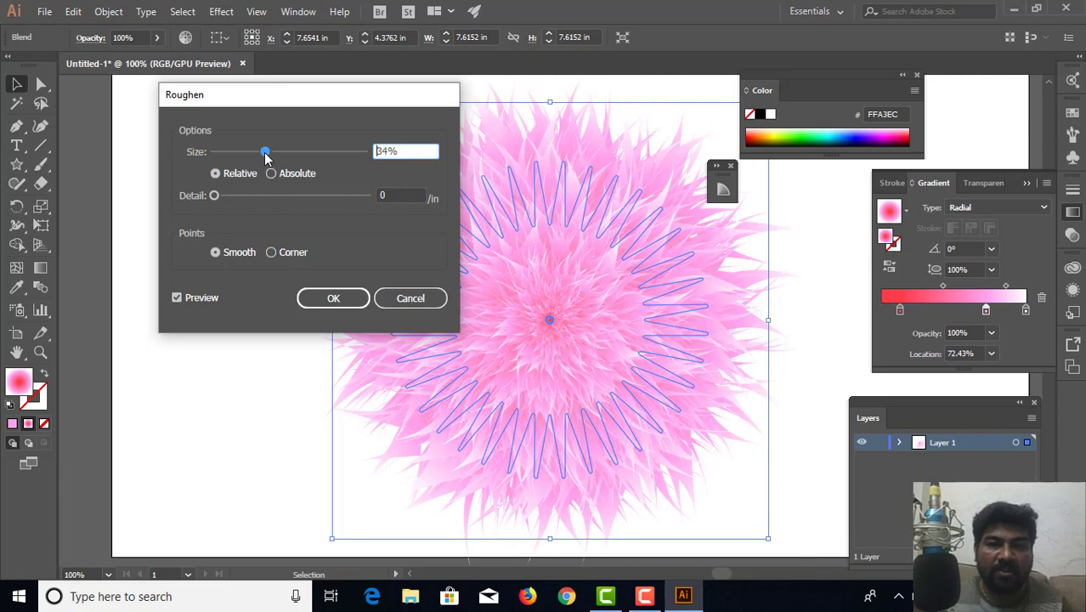
pyautogui.click(215, 195)
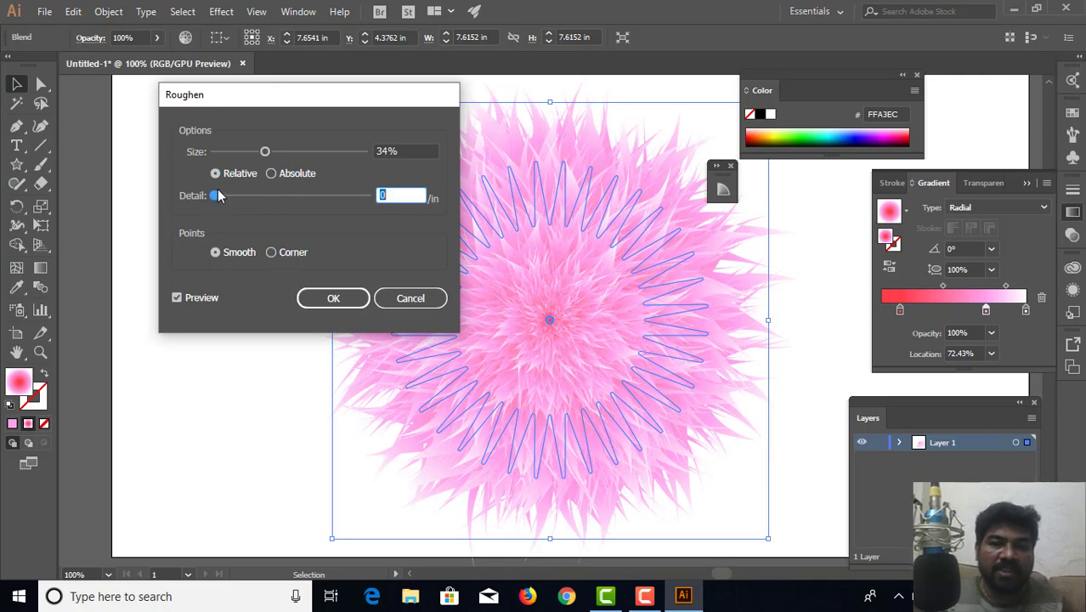
pyautogui.click(265, 153)
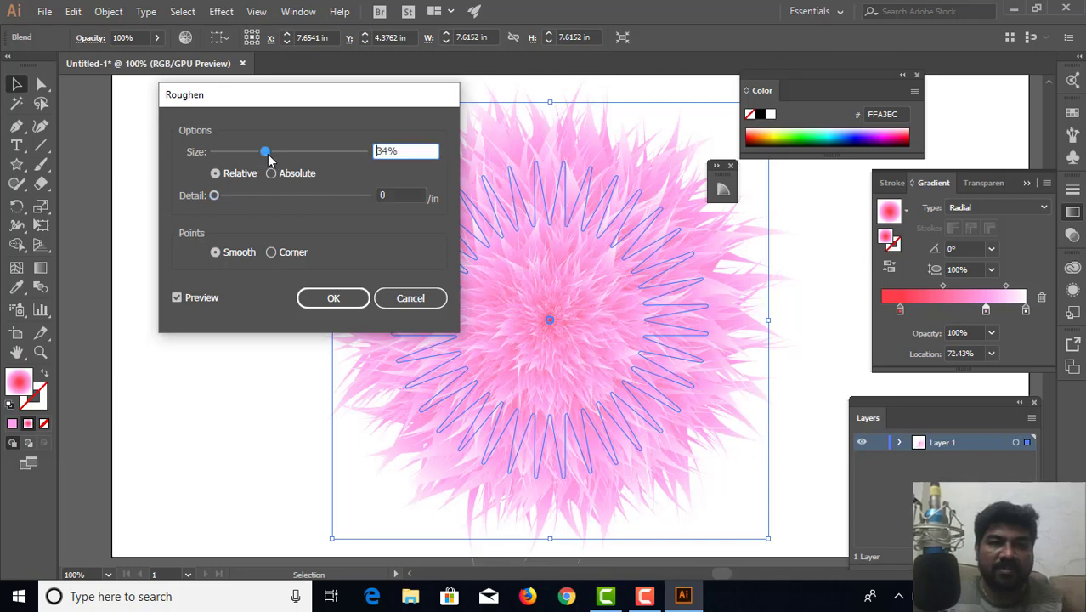
pyautogui.moveTo(267, 158); pyautogui.dragTo(274, 159)
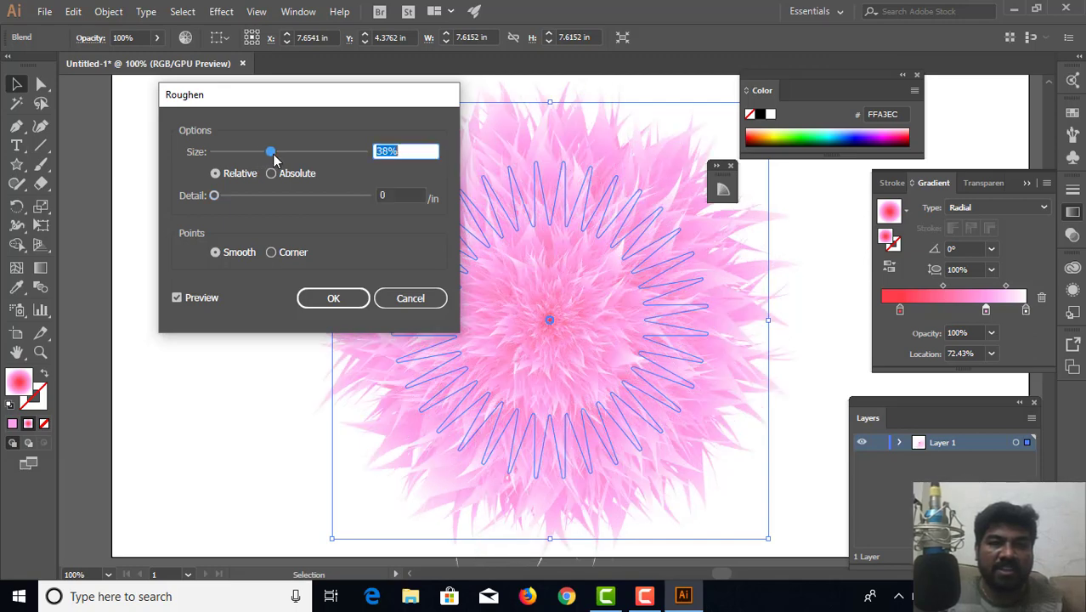
pyautogui.moveTo(272, 153); pyautogui.dragTo(273, 153)
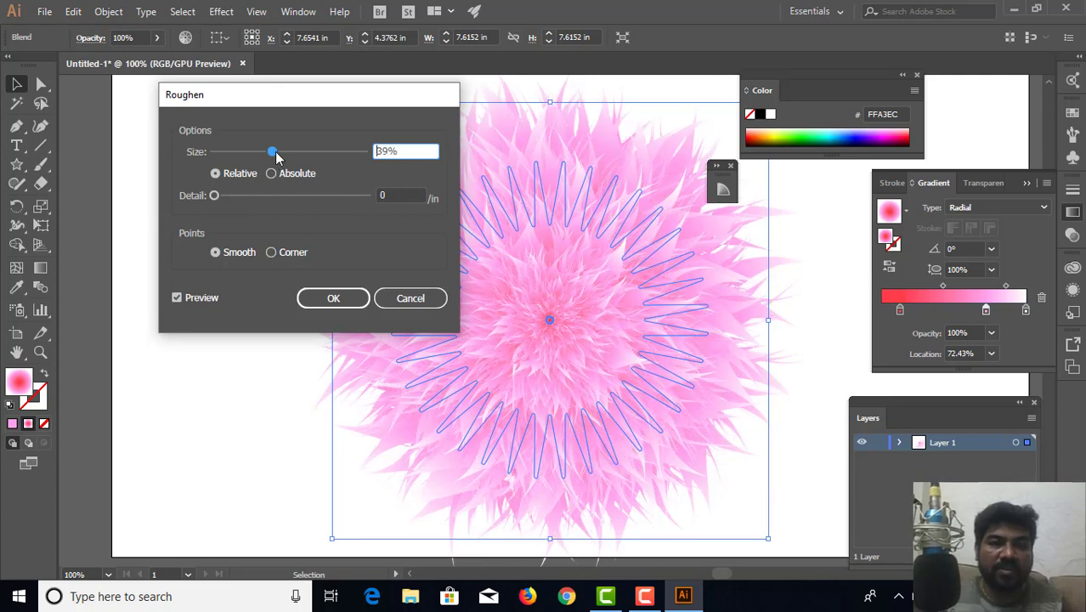
pyautogui.write('4')
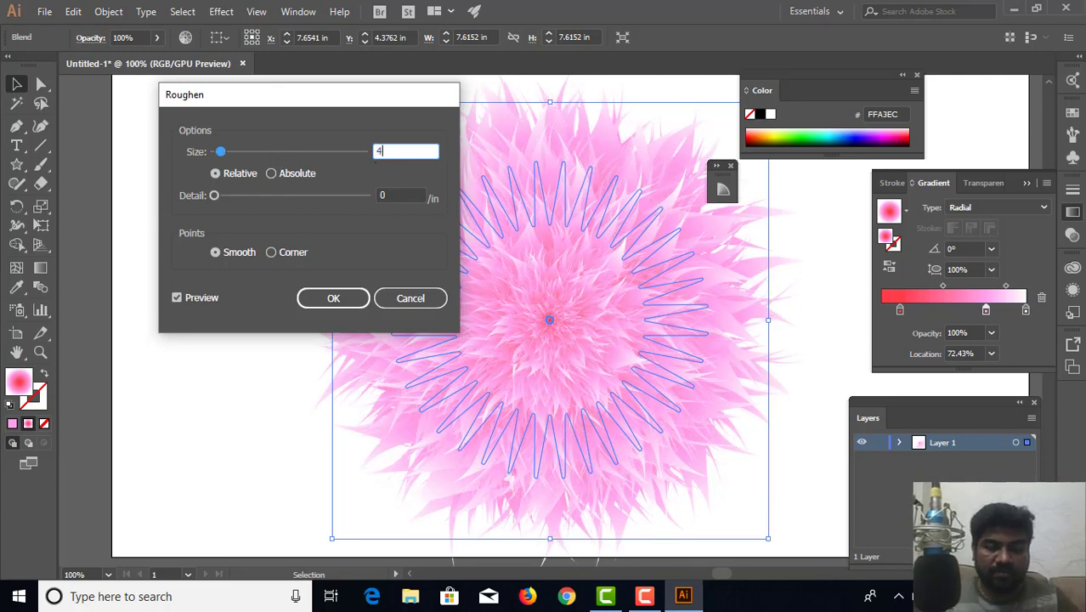
pyautogui.write('0')
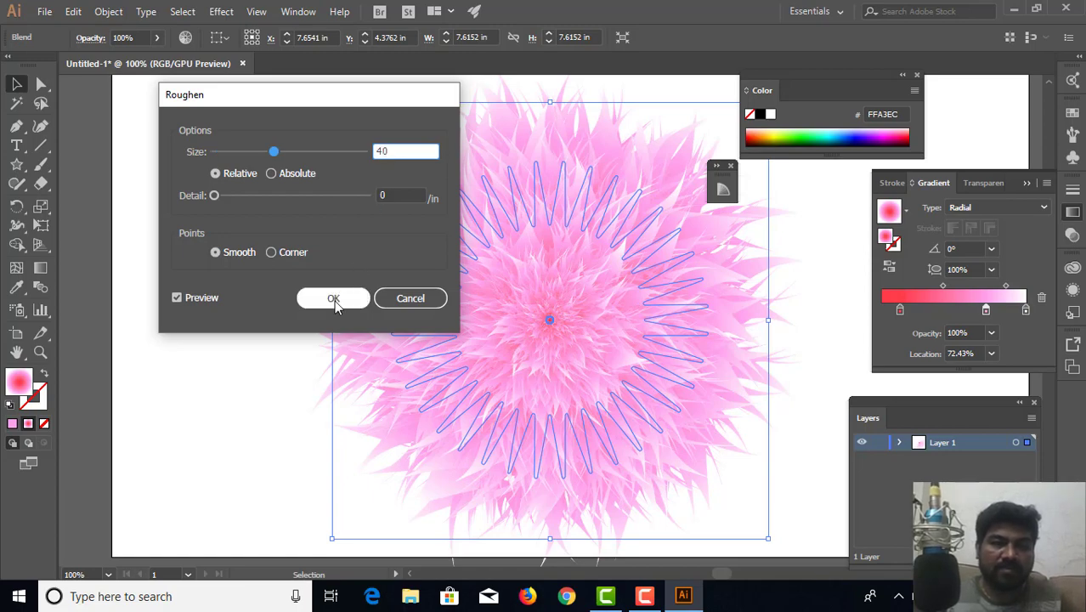
pyautogui.click(335, 297)
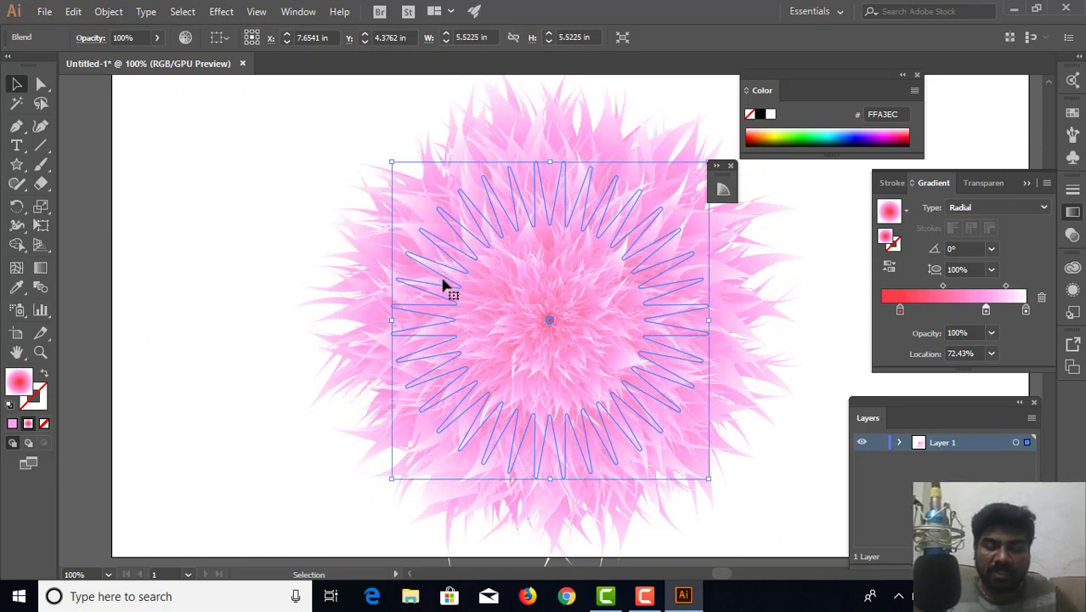
pyautogui.hotkey('ctrl', '-')
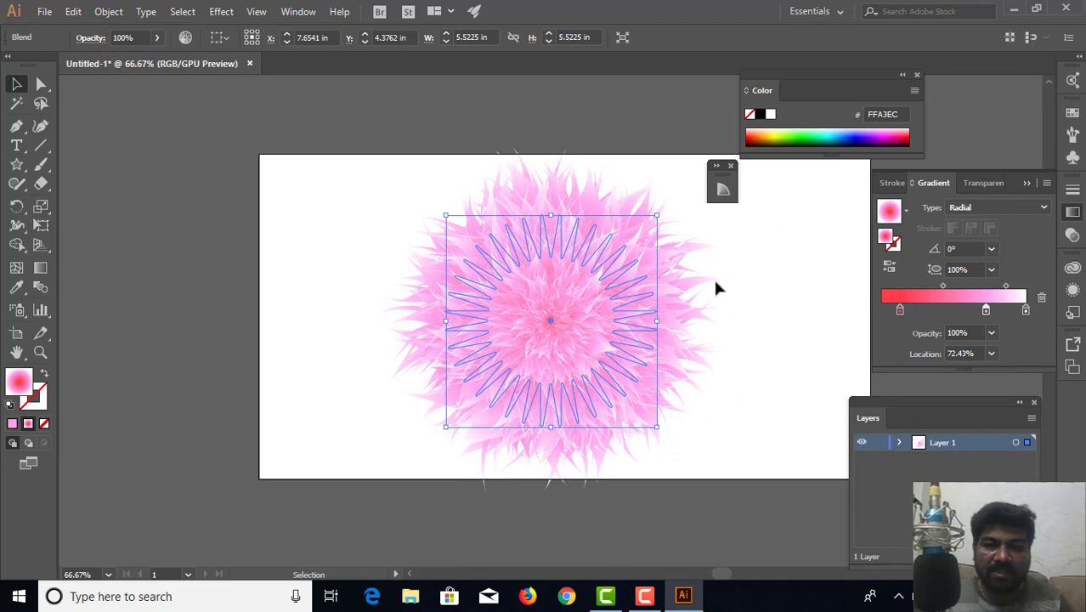
# Isolate the fluffy teardrop blend, select its centre path, then return to the full layer.
pyautogui.click(379, 201)
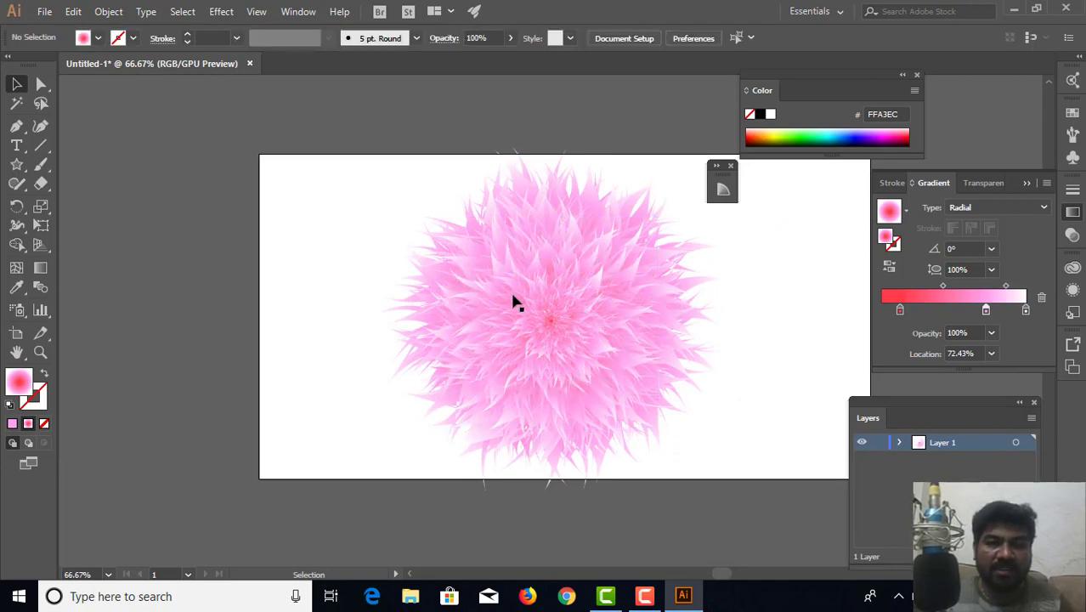
pyautogui.click(537, 316)
pyautogui.rightClick(559, 326)
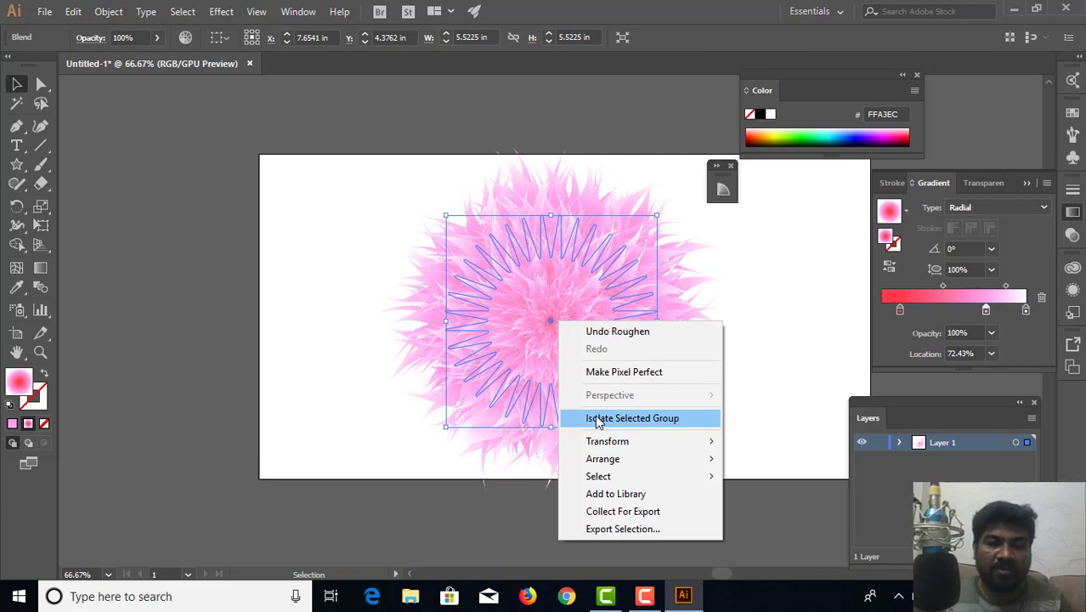
pyautogui.click(598, 417)
pyautogui.click(557, 324)
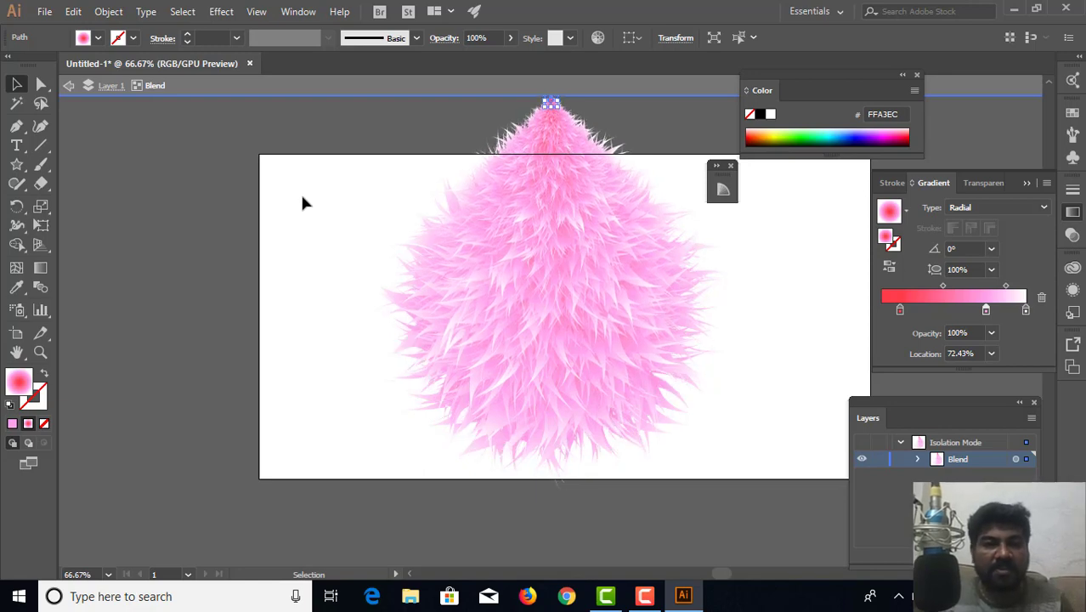
pyautogui.click(68, 86)
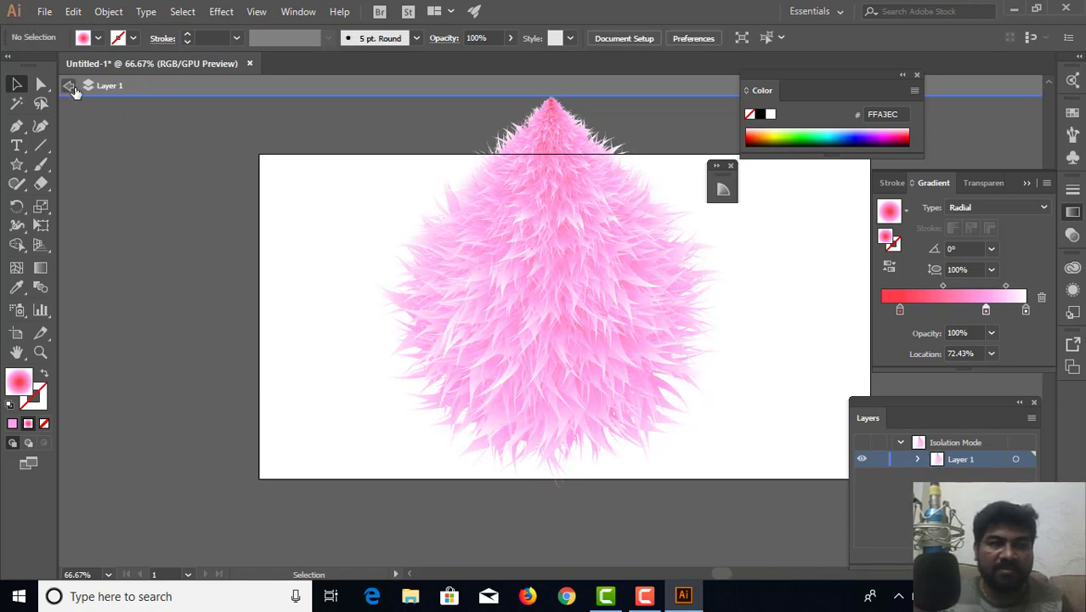
pyautogui.click(68, 86)
# Scale the teardrop down to 3.7358 × 5.8187 in and move it toward the artboard's left.
pyautogui.click(536, 232)
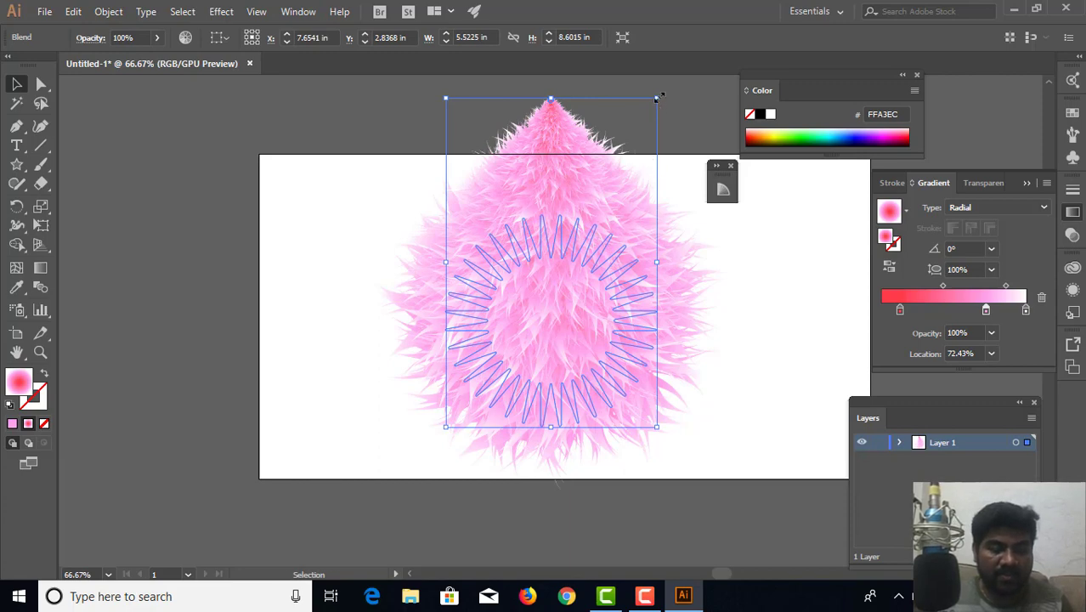
pyautogui.moveTo(656, 99); pyautogui.dragTo(630, 137)
pyautogui.moveTo(574, 244); pyautogui.dragTo(463, 282)
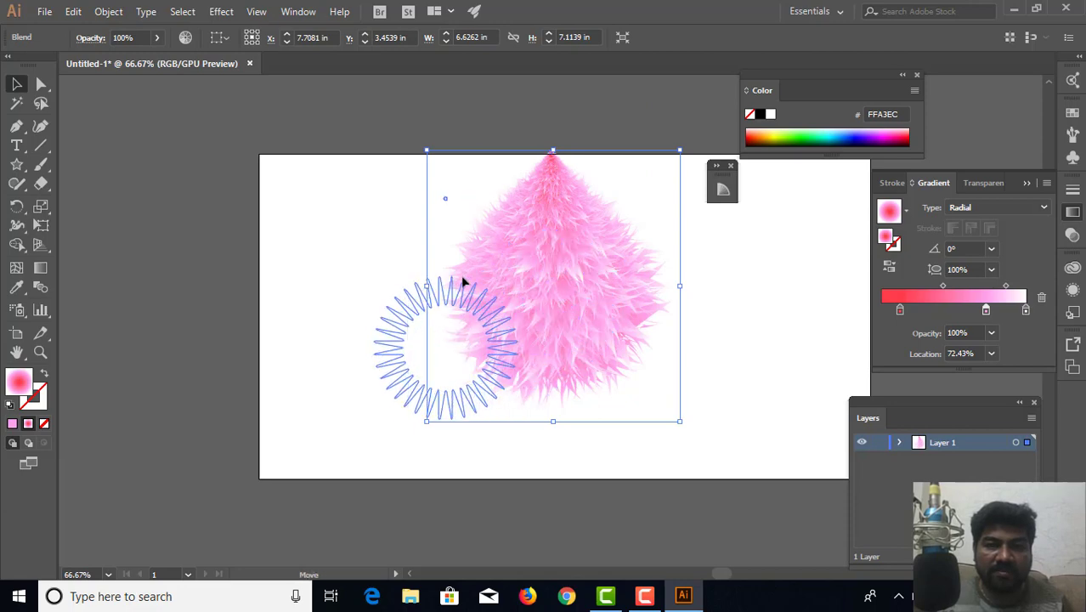
pyautogui.click(547, 265)
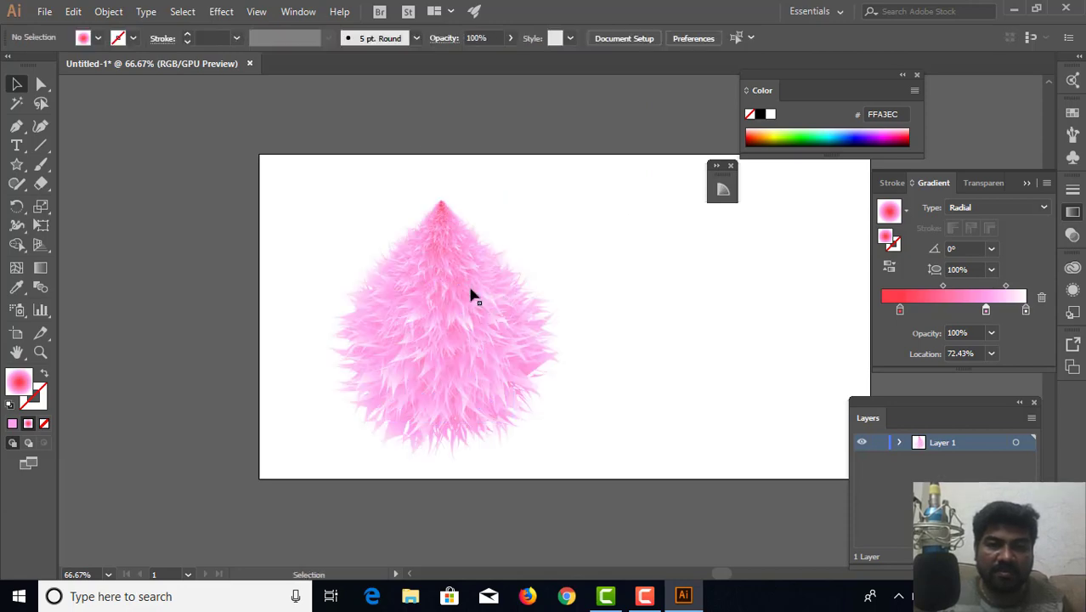
pyautogui.click(473, 296)
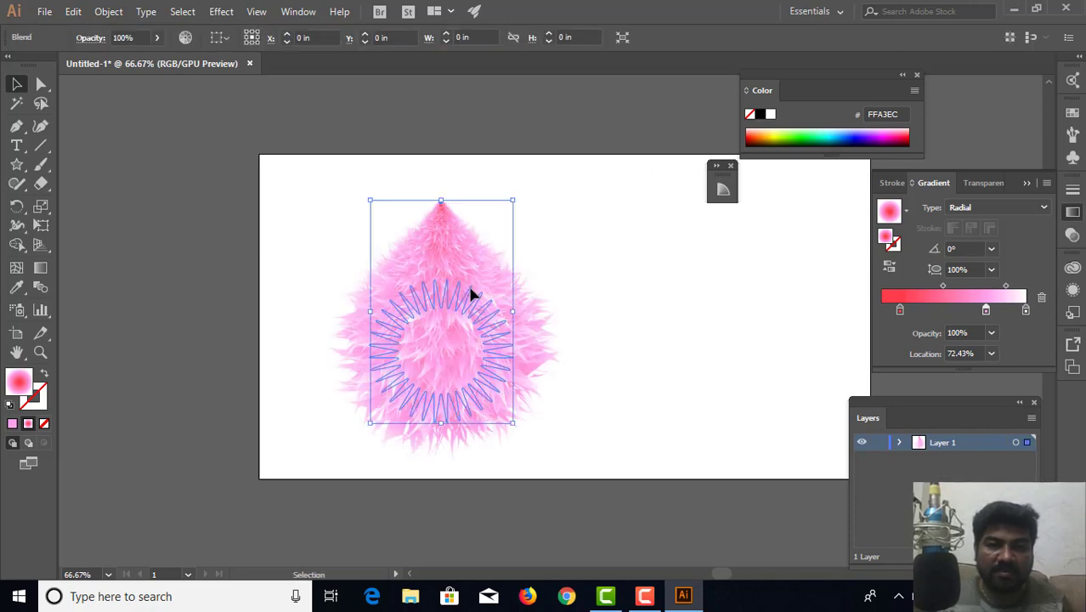
# Deepen the red and pink gradient stops and shift the pink stop to 62.16%.
pyautogui.click(898, 310)
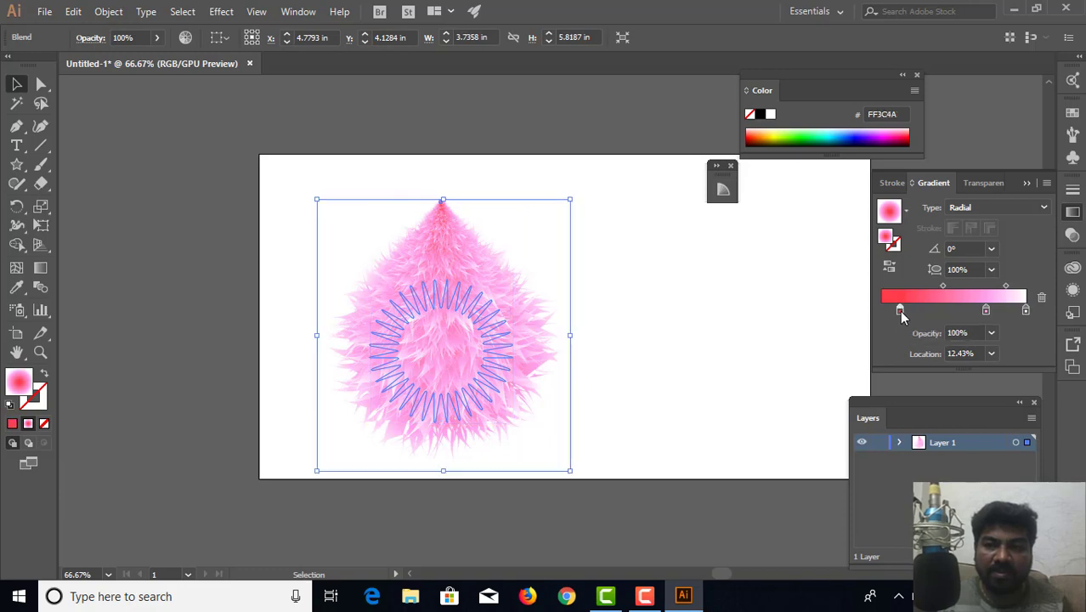
pyautogui.doubleClick(899, 310)
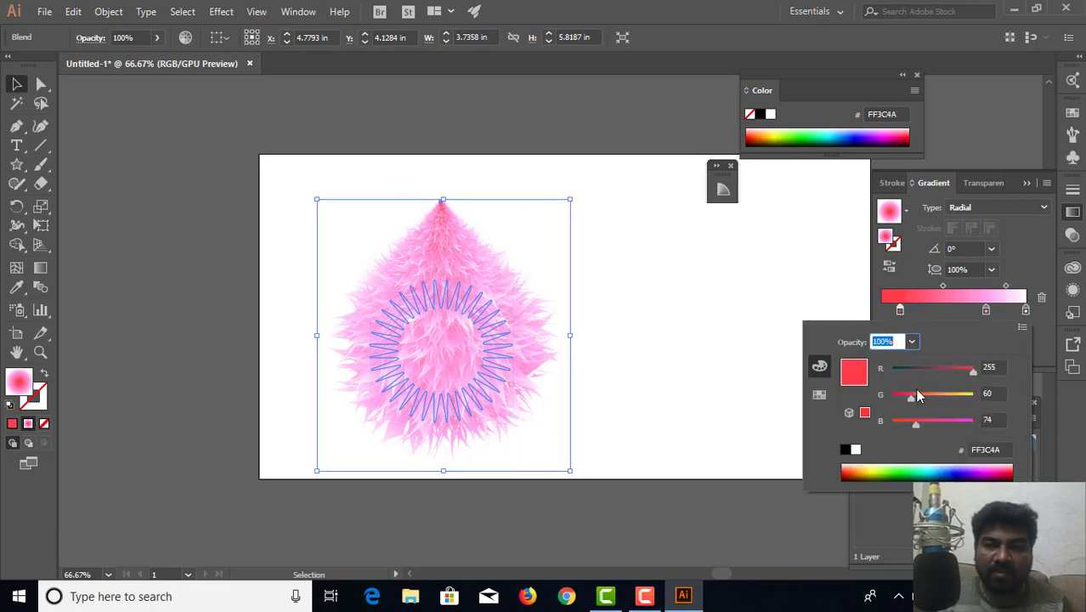
pyautogui.moveTo(909, 407); pyautogui.dragTo(905, 407)
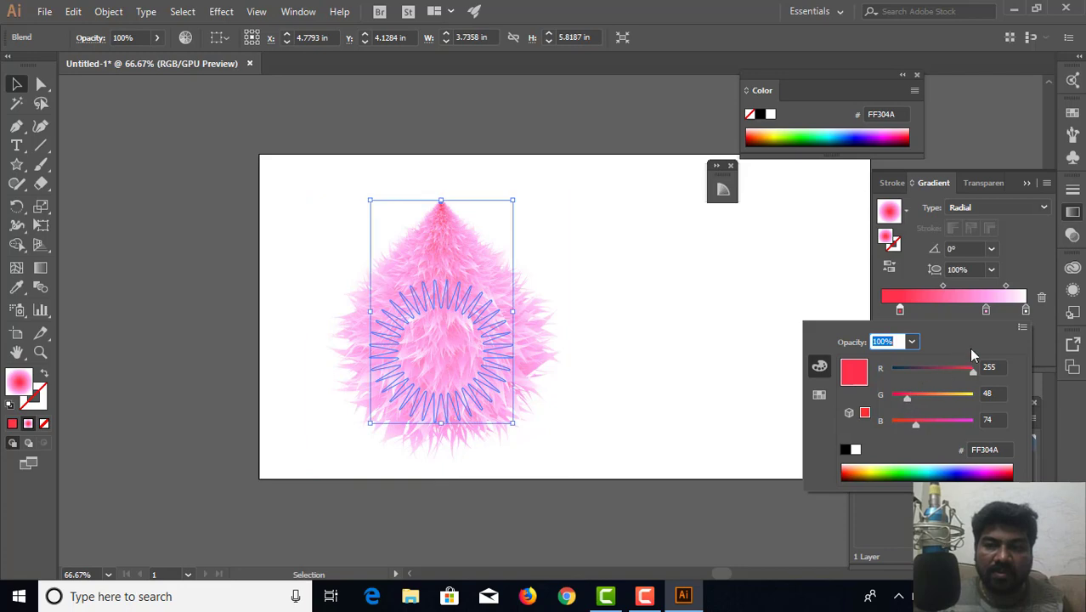
pyautogui.click(985, 311)
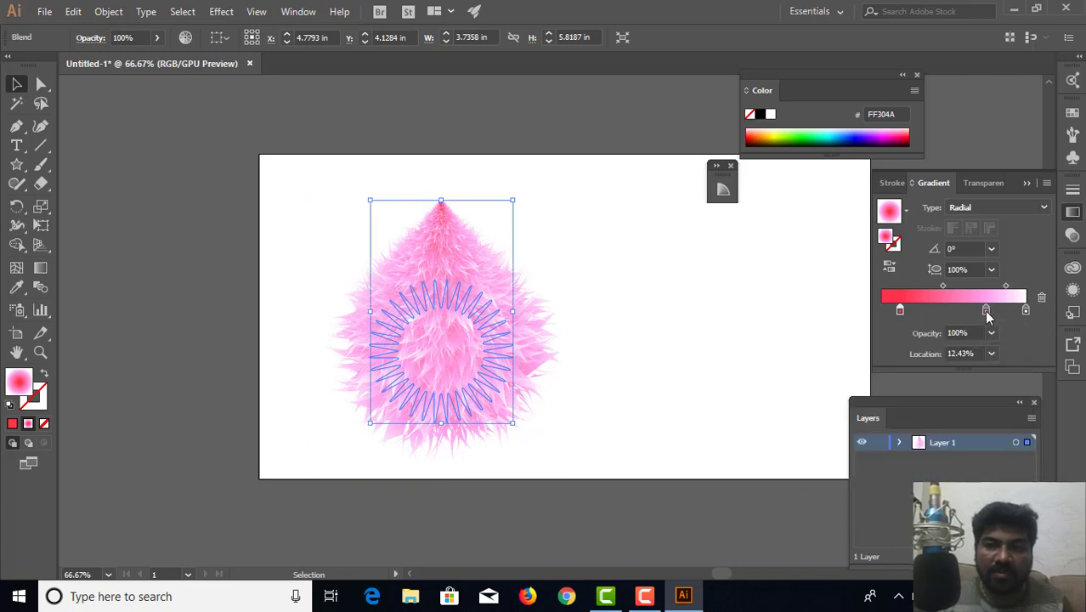
pyautogui.doubleClick(986, 311)
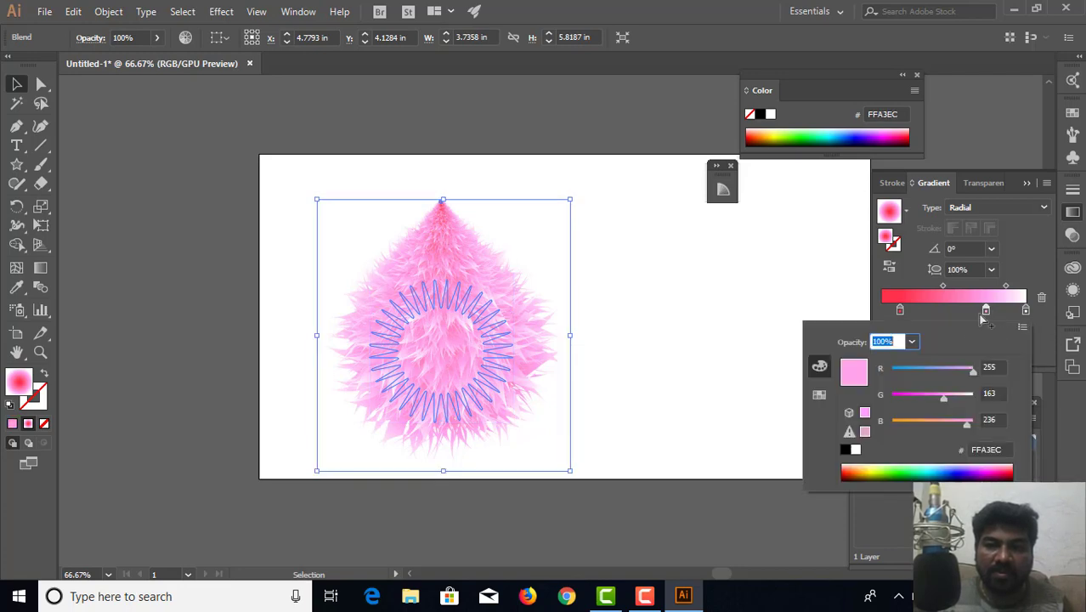
pyautogui.moveTo(927, 395); pyautogui.dragTo(921, 398)
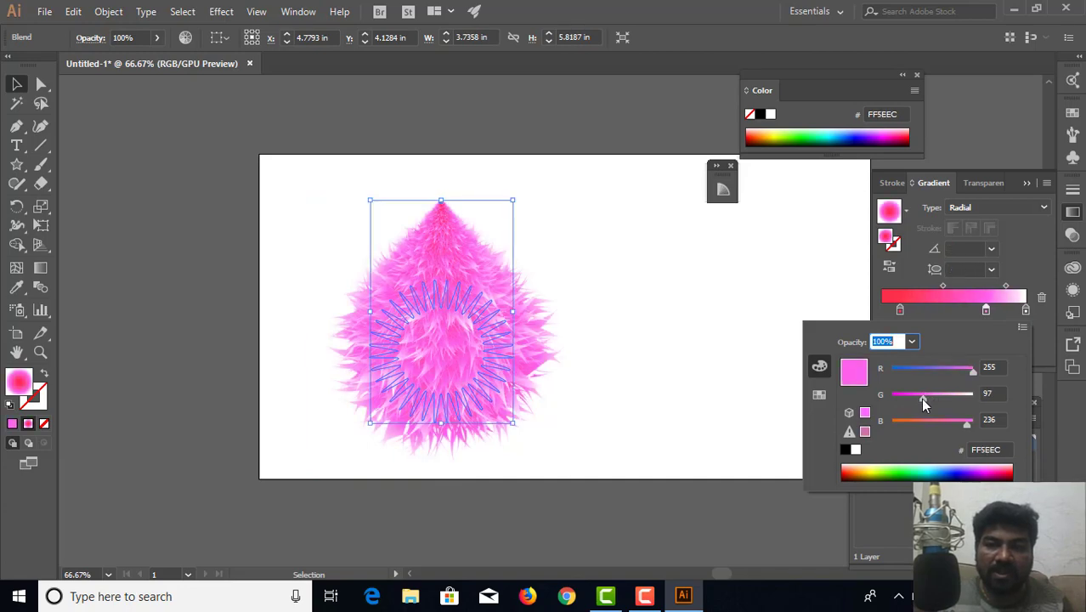
pyautogui.moveTo(921, 397); pyautogui.dragTo(923, 398)
pyautogui.moveTo(921, 400); pyautogui.dragTo(917, 397)
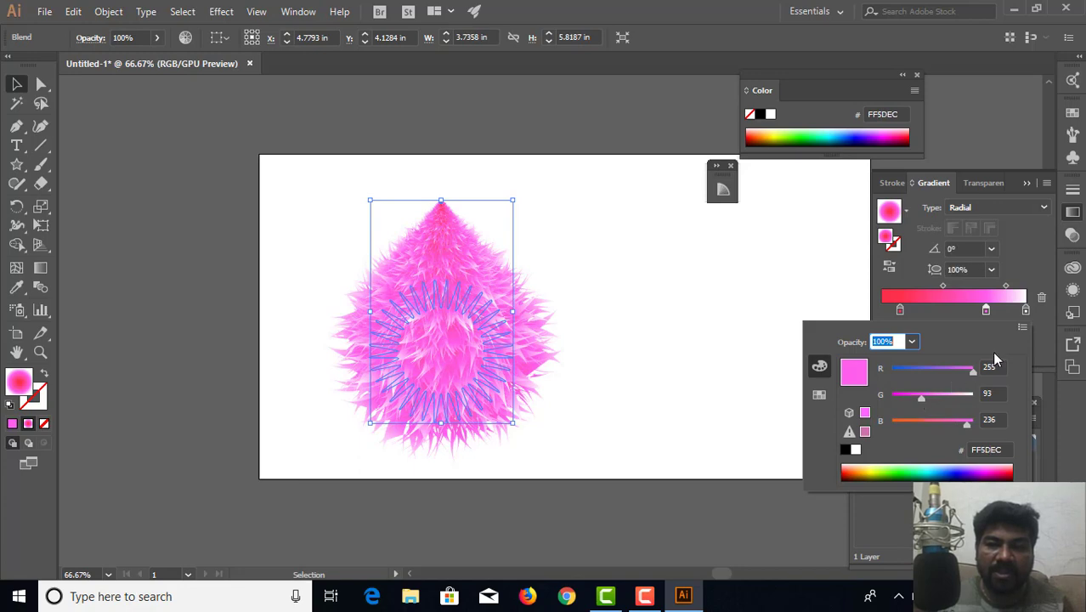
pyautogui.press('Escape')
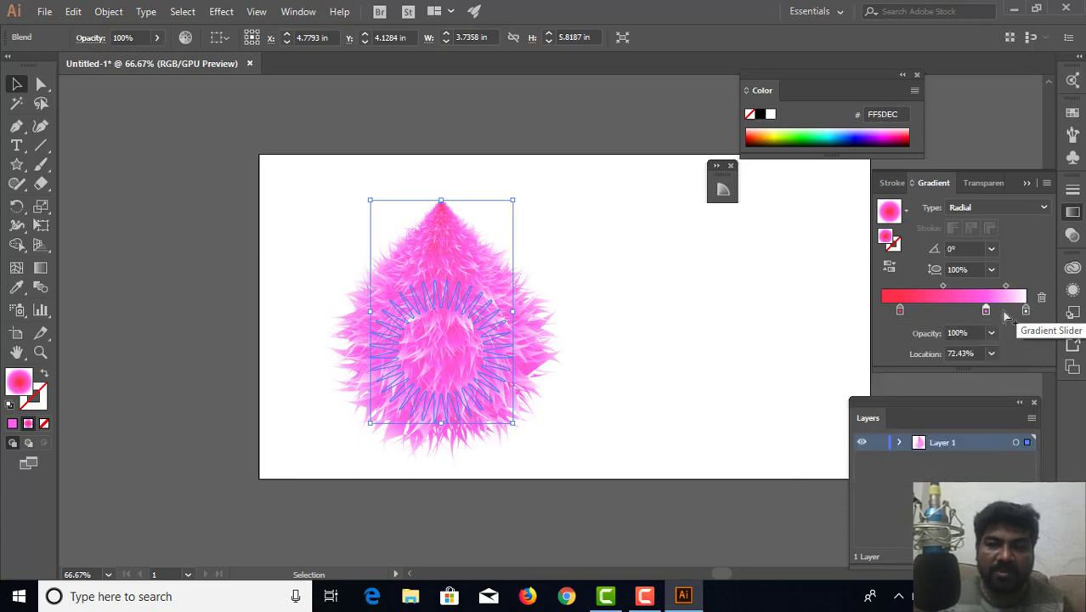
pyautogui.moveTo(987, 311)
pyautogui.mouseDown()
pyautogui.moveTo(971, 311)
pyautogui.moveTo(990, 318)
pyautogui.mouseUp()
# Try pink end-stop colours, reposition the middle stop, and reset the end stop to white FFFFFF.
pyautogui.click(1025, 312)
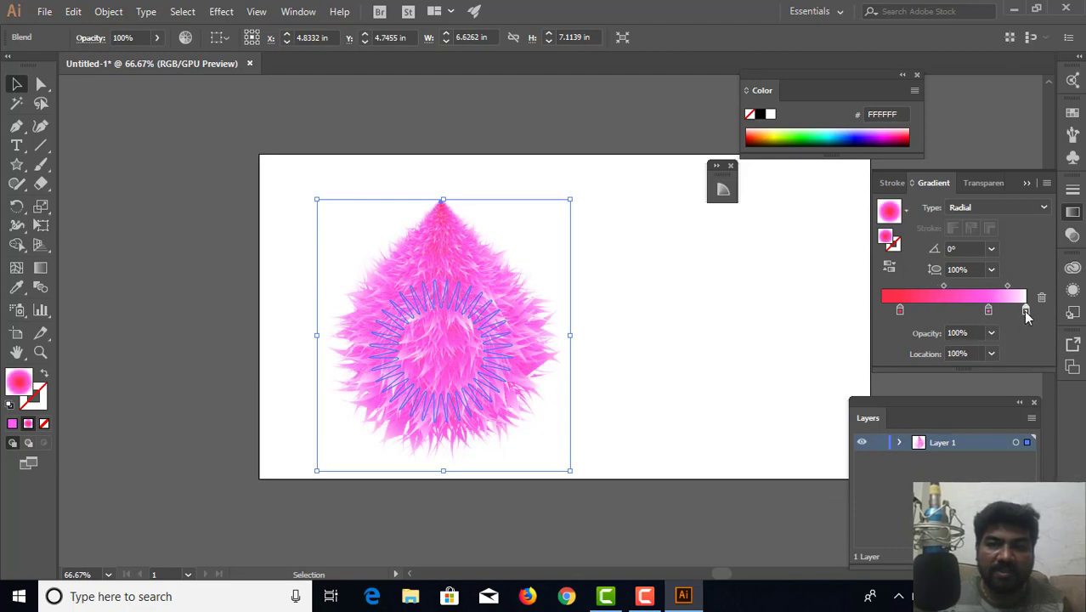
pyautogui.click(891, 129)
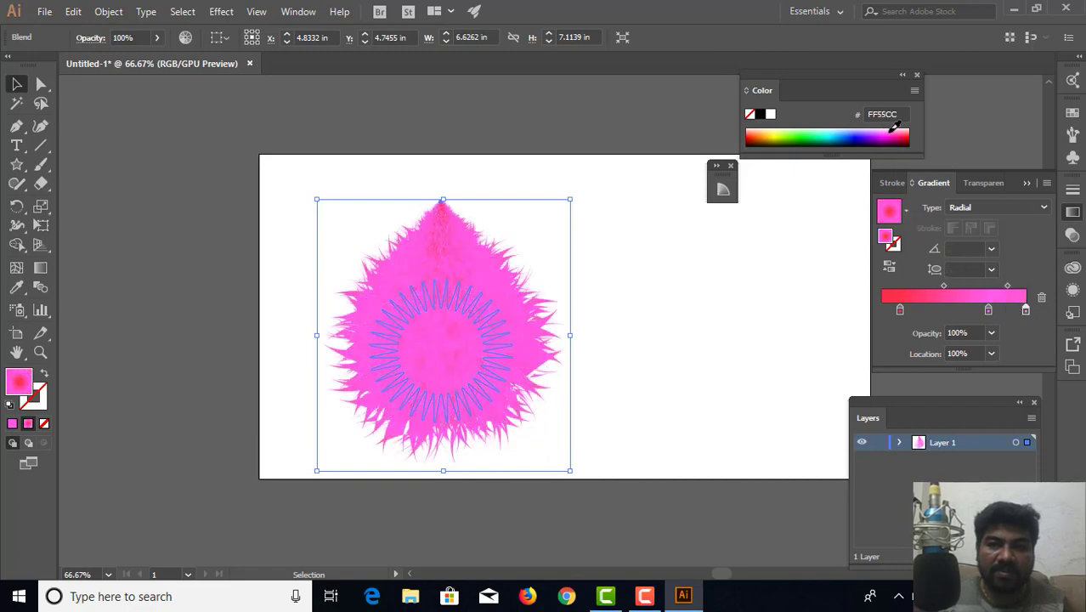
pyautogui.click(886, 124)
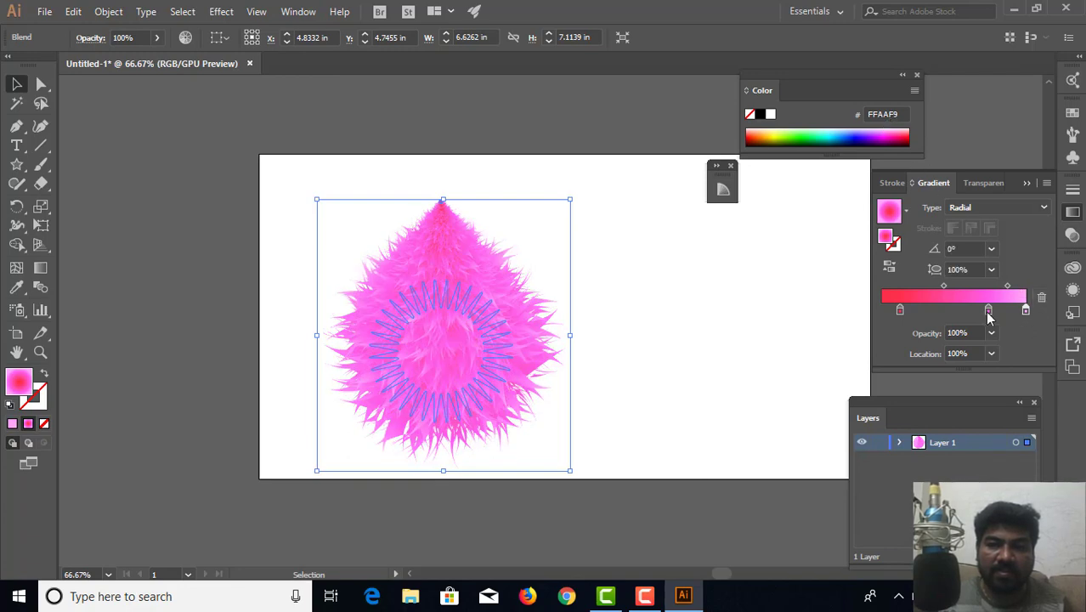
pyautogui.moveTo(988, 310); pyautogui.dragTo(976, 311)
pyautogui.click(1025, 311)
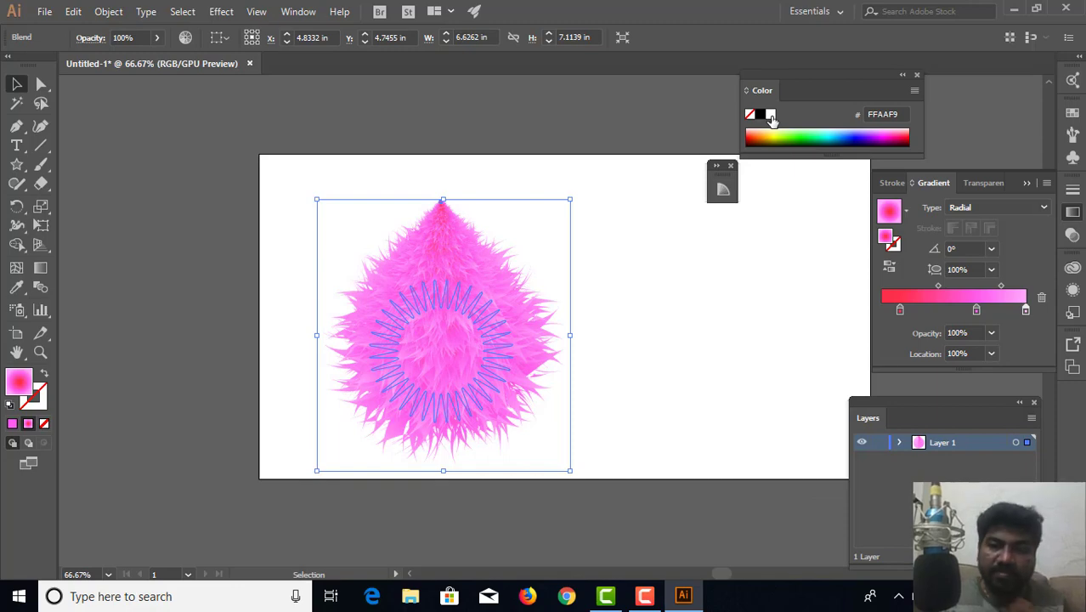
pyautogui.click(770, 116)
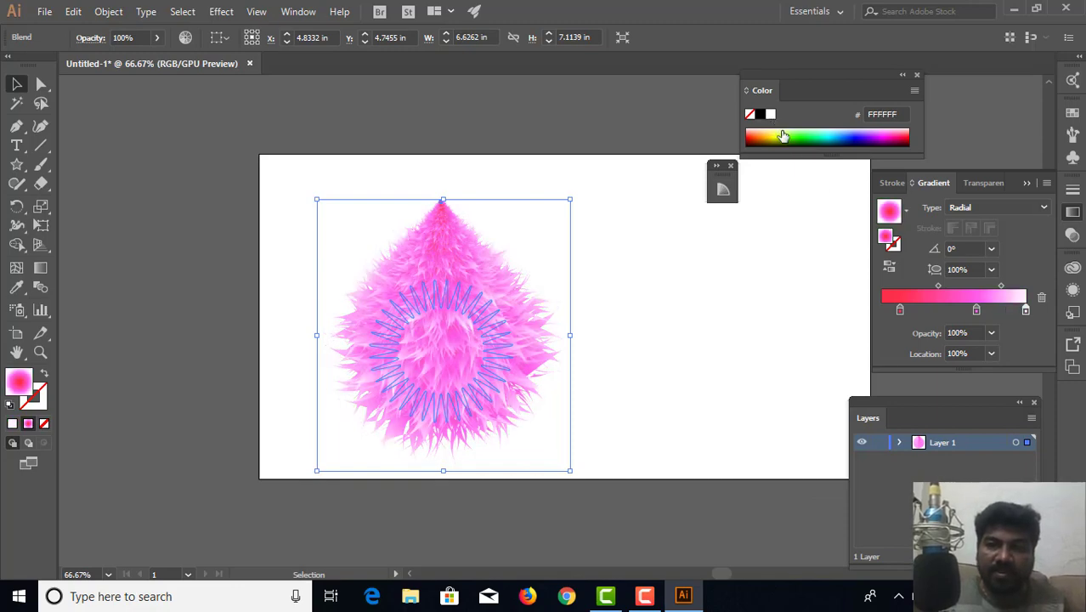
pyautogui.click(686, 276)
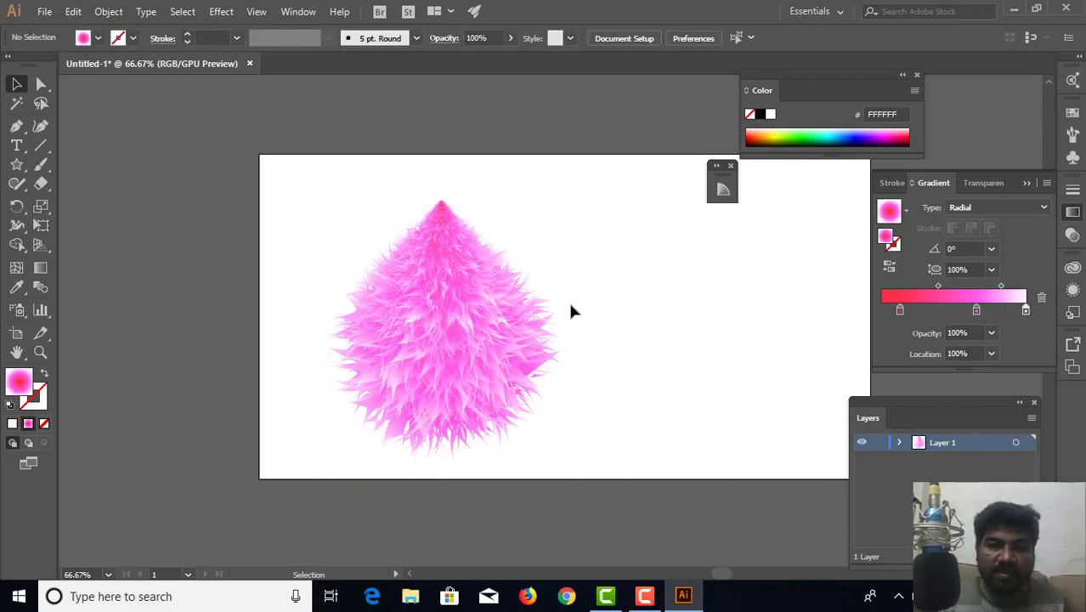
pyautogui.click(482, 329)
pyautogui.hotkey('ctrl', '+')
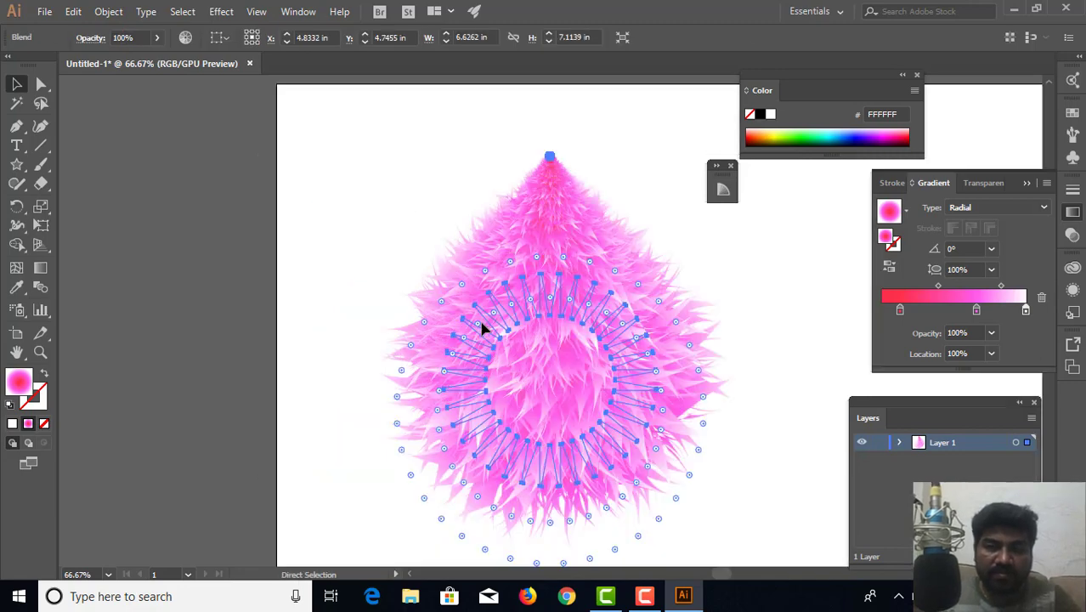
pyautogui.press('v')
pyautogui.click(346, 283)
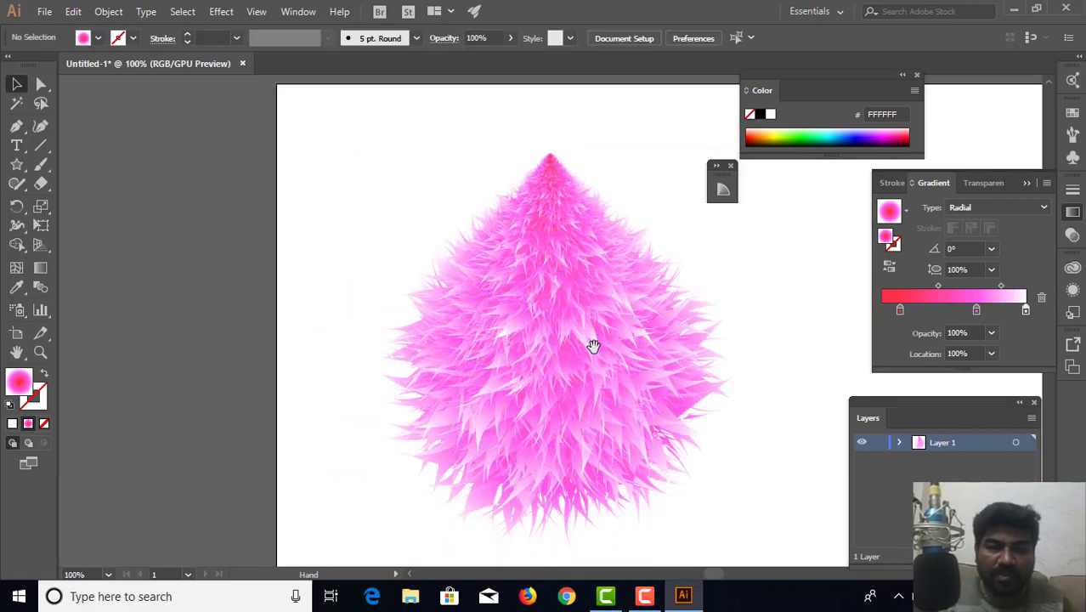
pyautogui.moveTo(593, 346); pyautogui.dragTo(455, 340)
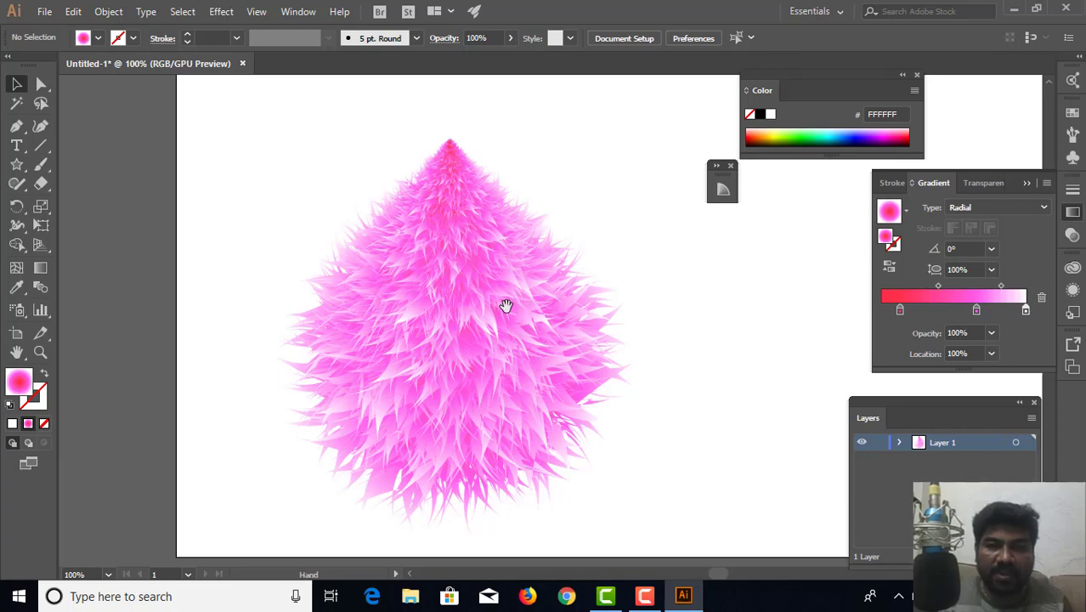
pyautogui.moveTo(504, 306); pyautogui.dragTo(490, 316)
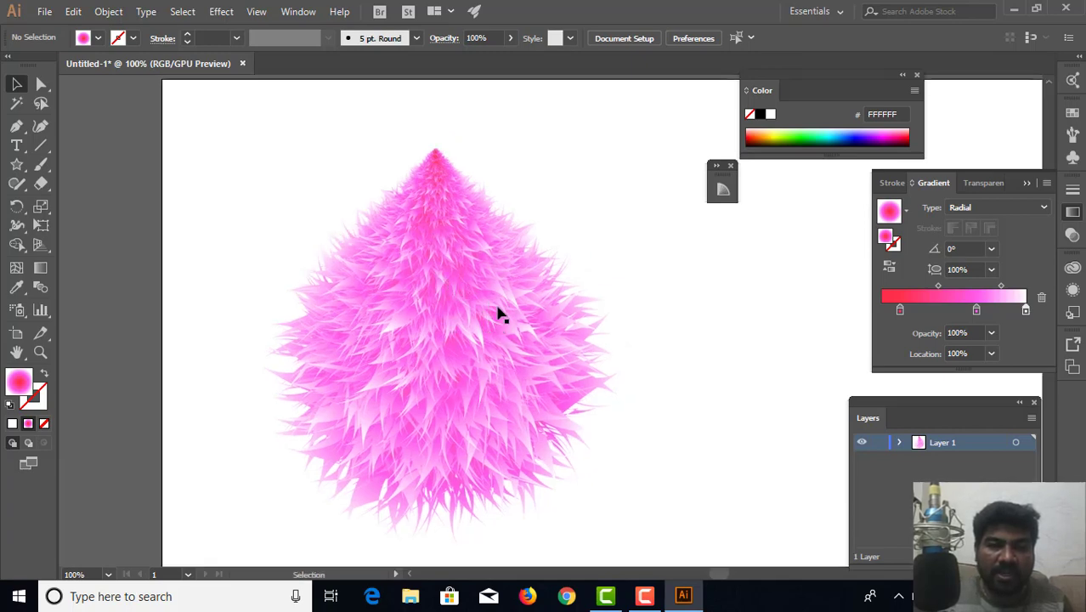
pyautogui.hotkey('ctrl', '-')
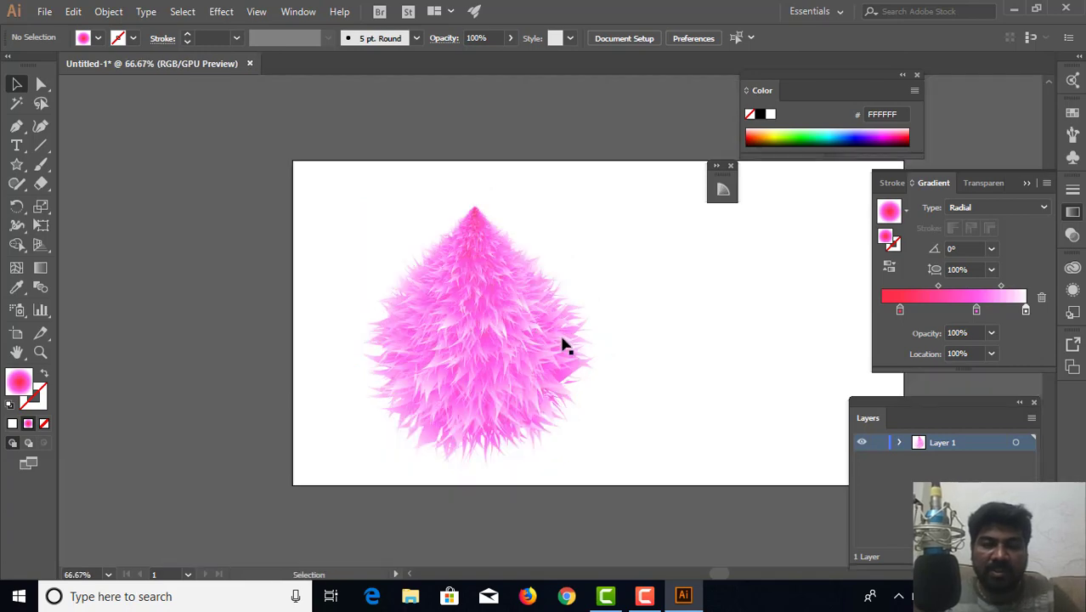
# Drag a copy of the teardrop to the right of the original and pan to show both.
pyautogui.click(515, 332)
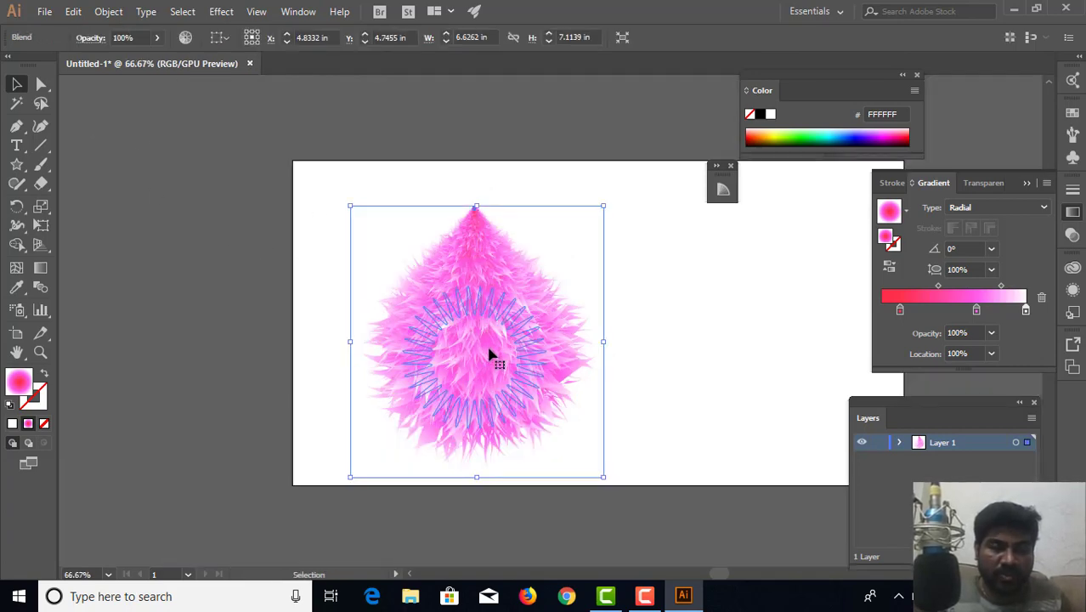
pyautogui.press('ctrl')
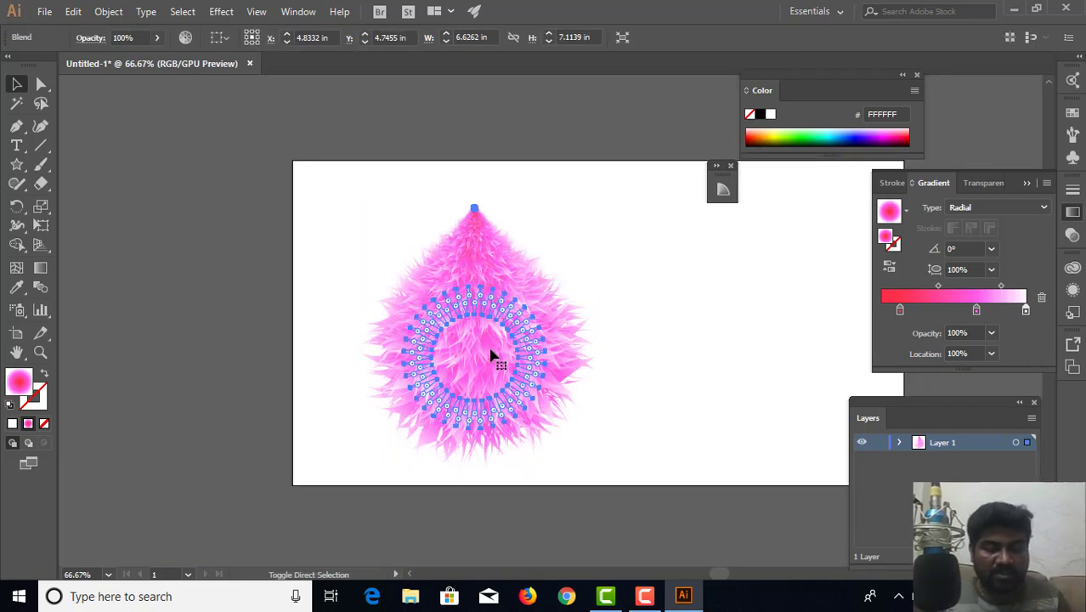
pyautogui.moveTo(491, 355)
pyautogui.mouseDown()
pyautogui.moveTo(564, 336)
pyautogui.moveTo(721, 345)
pyautogui.mouseUp()
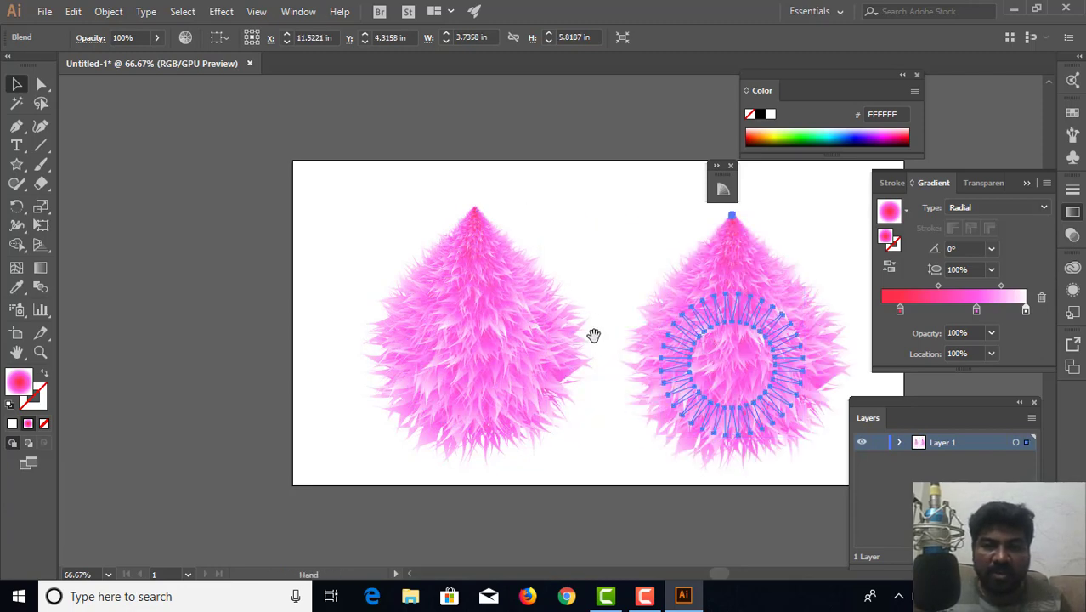
pyautogui.moveTo(592, 335); pyautogui.dragTo(430, 335)
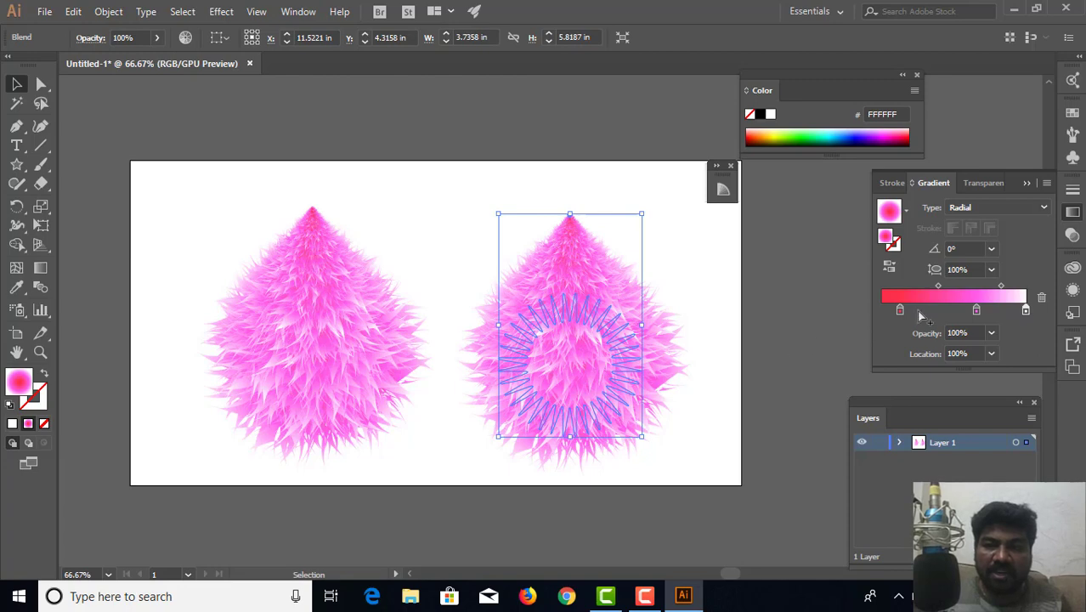
# Make the right teardrop's first gradient stop dark brown.
pyautogui.click(900, 311)
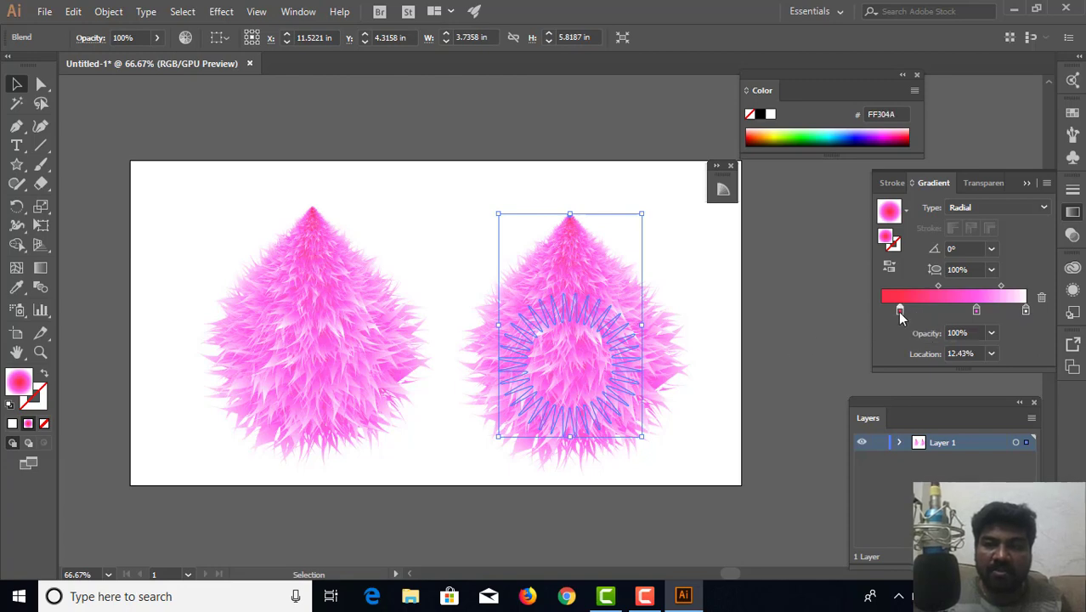
pyautogui.click(765, 130)
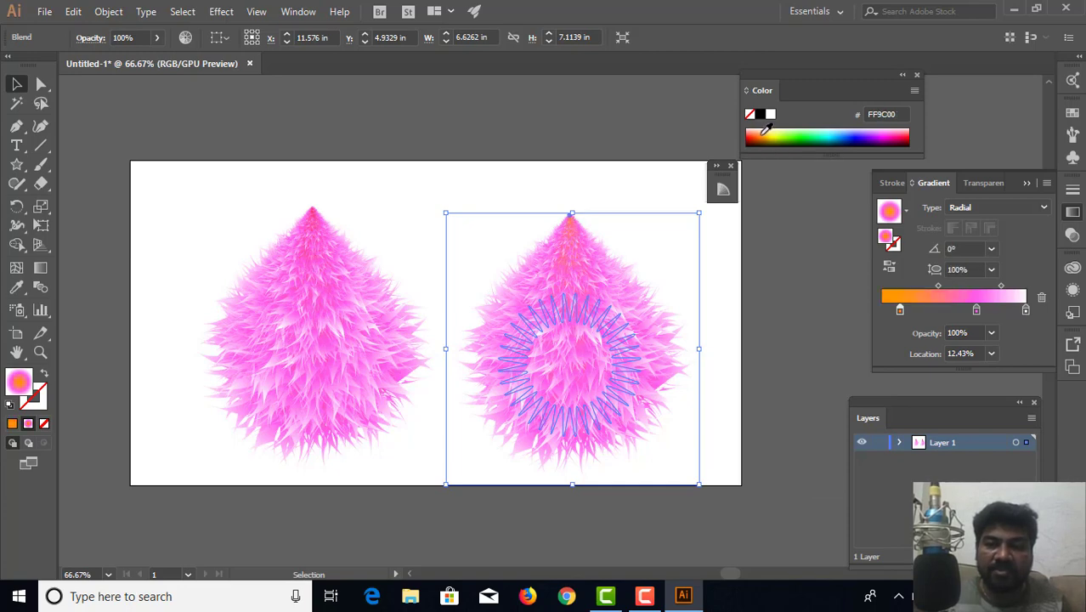
pyautogui.click(761, 136)
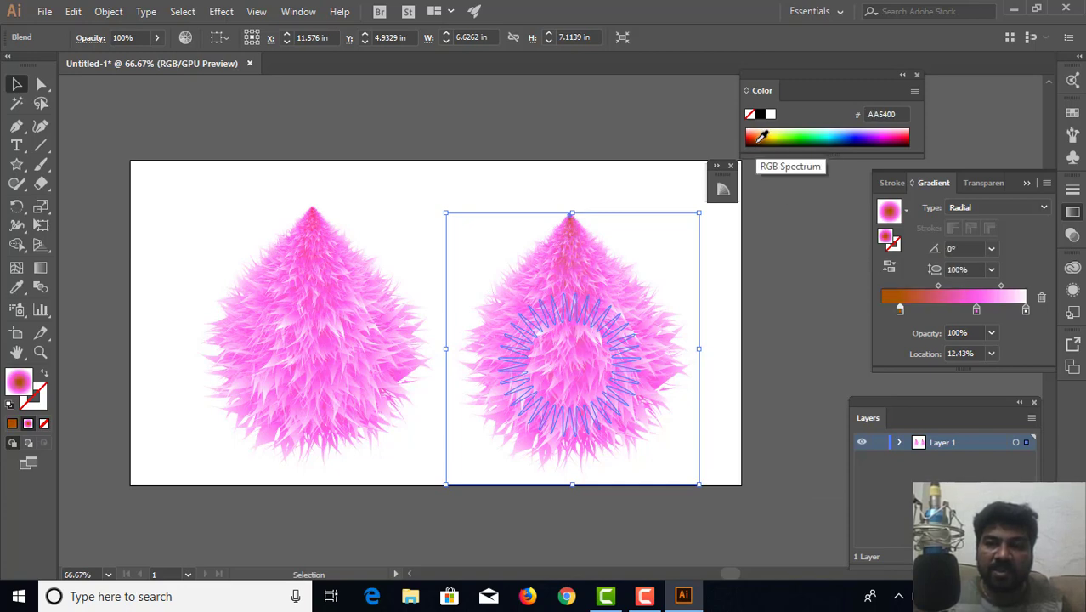
pyautogui.click(761, 137)
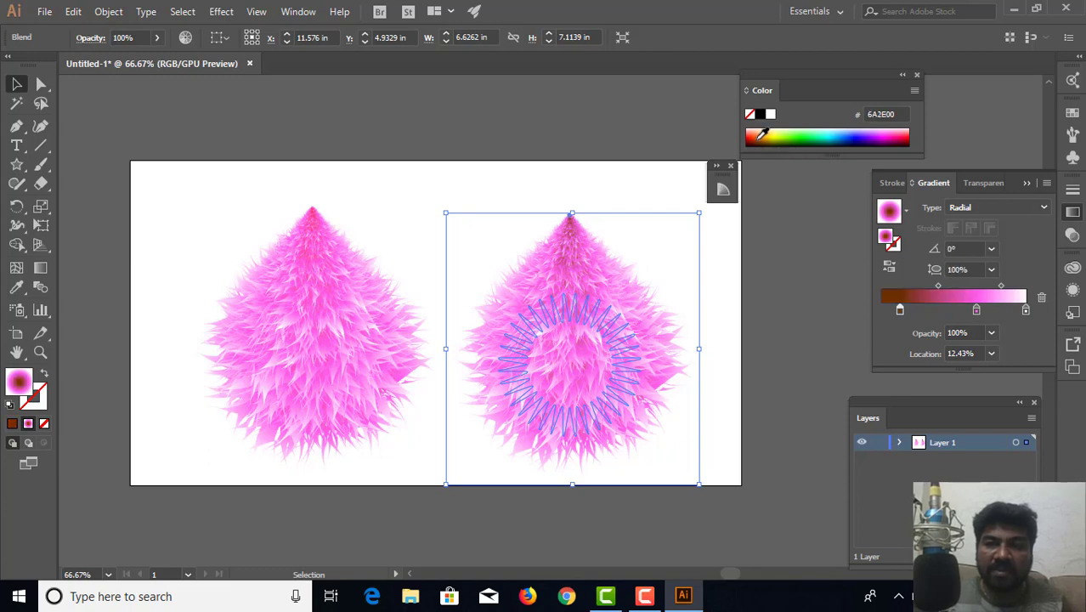
pyautogui.click(761, 136)
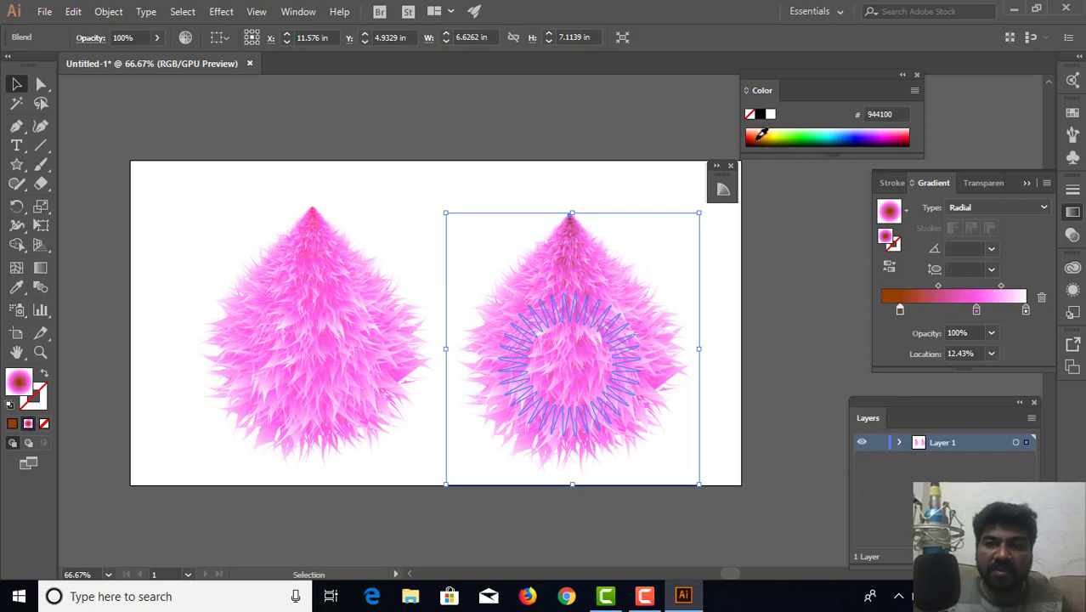
# Try lighter, stronger and darker orange shades on the middle gradient stop.
pyautogui.click(976, 310)
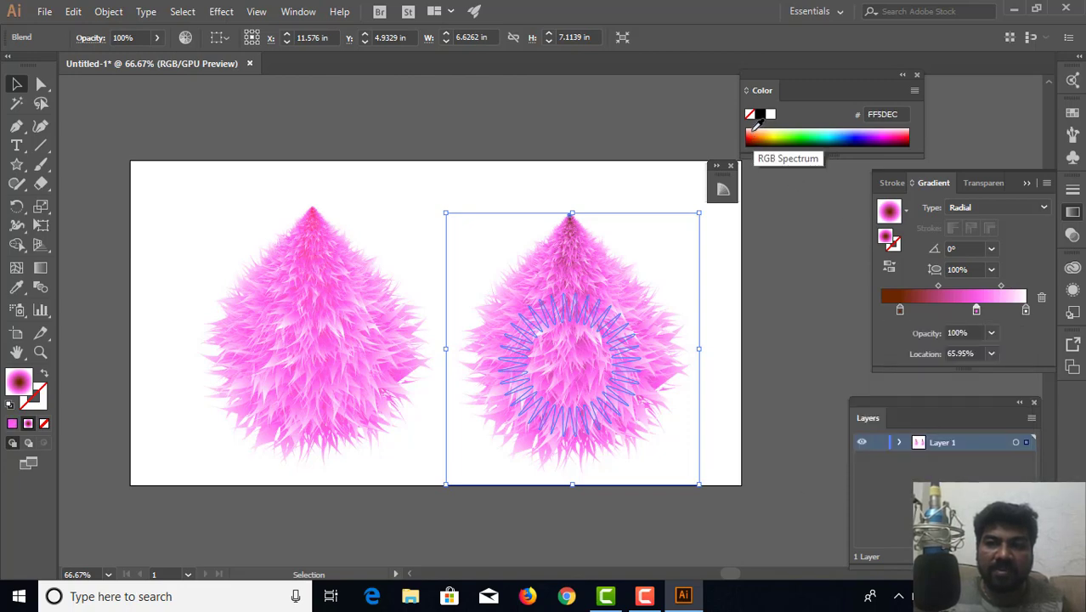
pyautogui.click(754, 131)
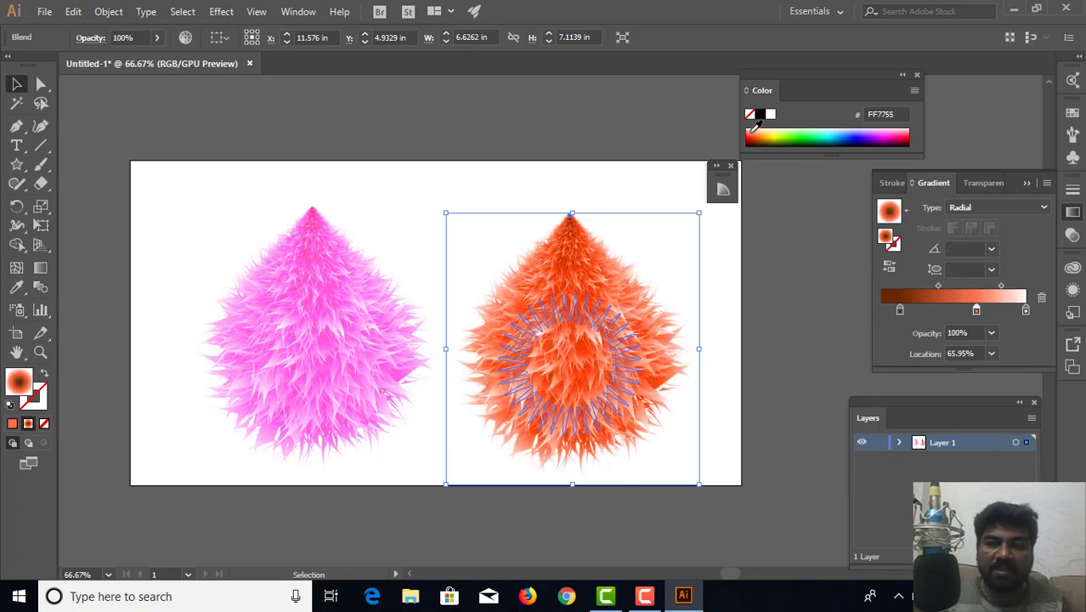
pyautogui.click(756, 125)
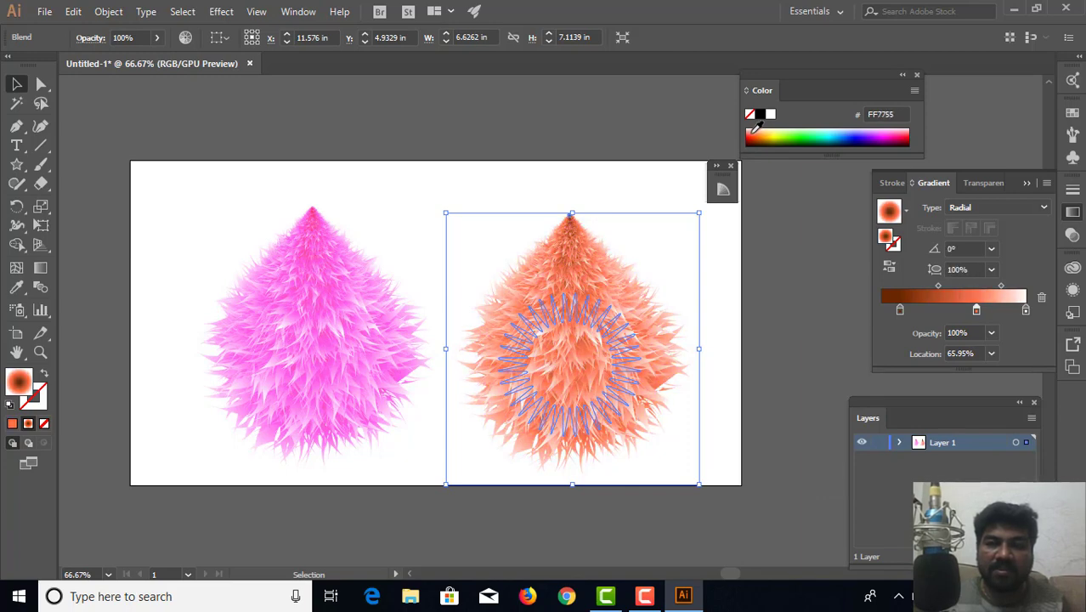
pyautogui.click(758, 133)
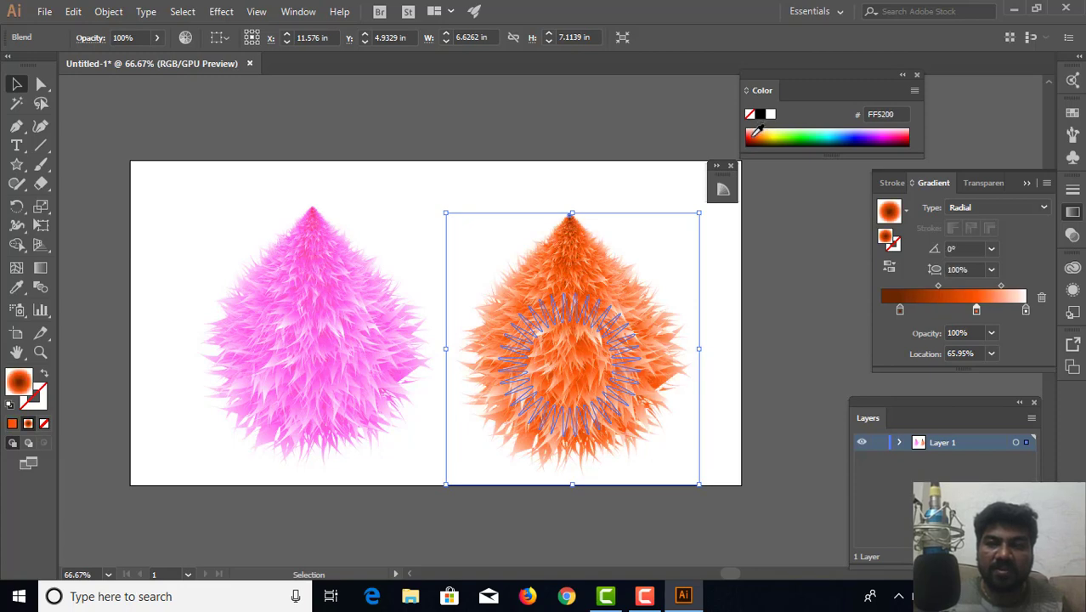
pyautogui.click(756, 127)
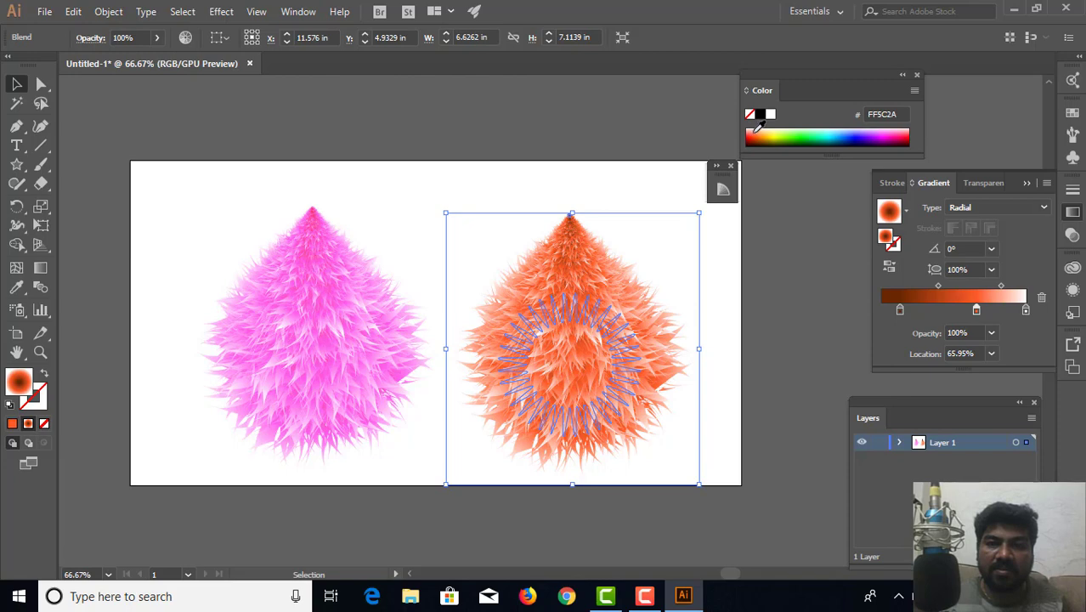
pyautogui.click(758, 126)
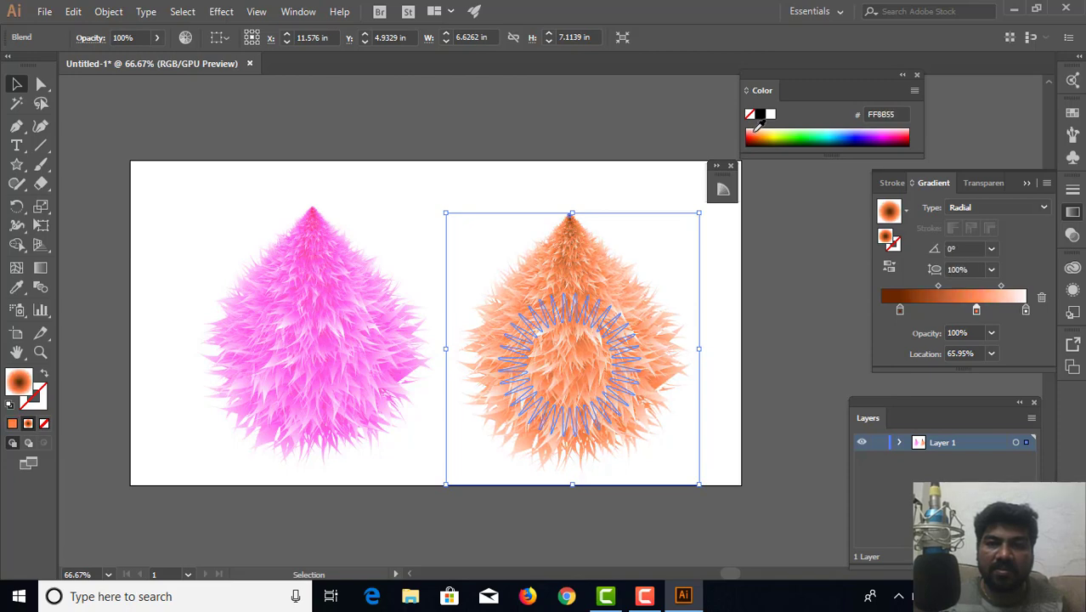
pyautogui.click(769, 130)
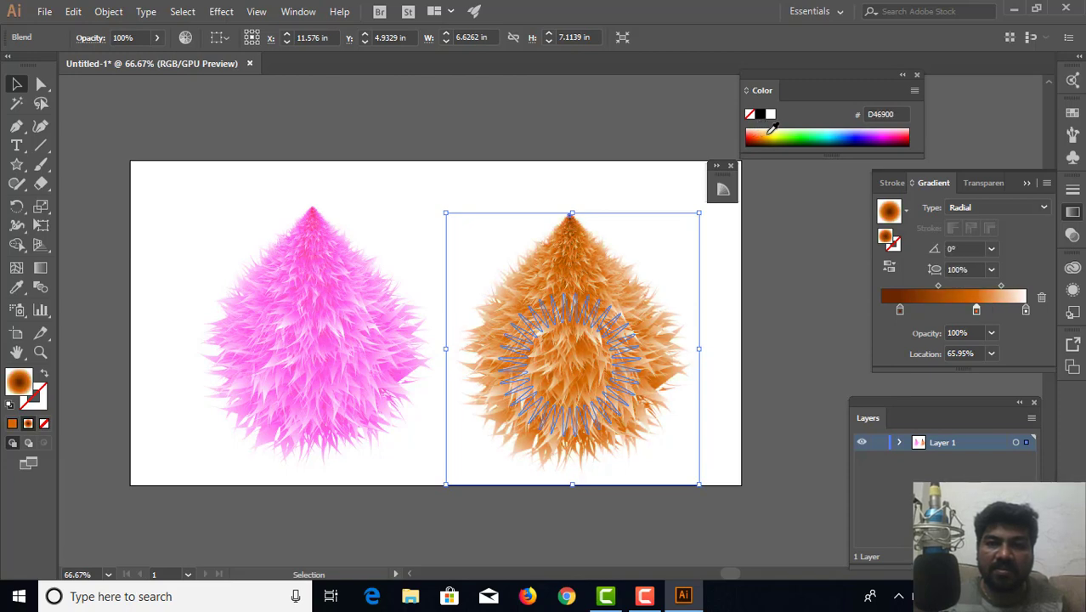
pyautogui.click(771, 129)
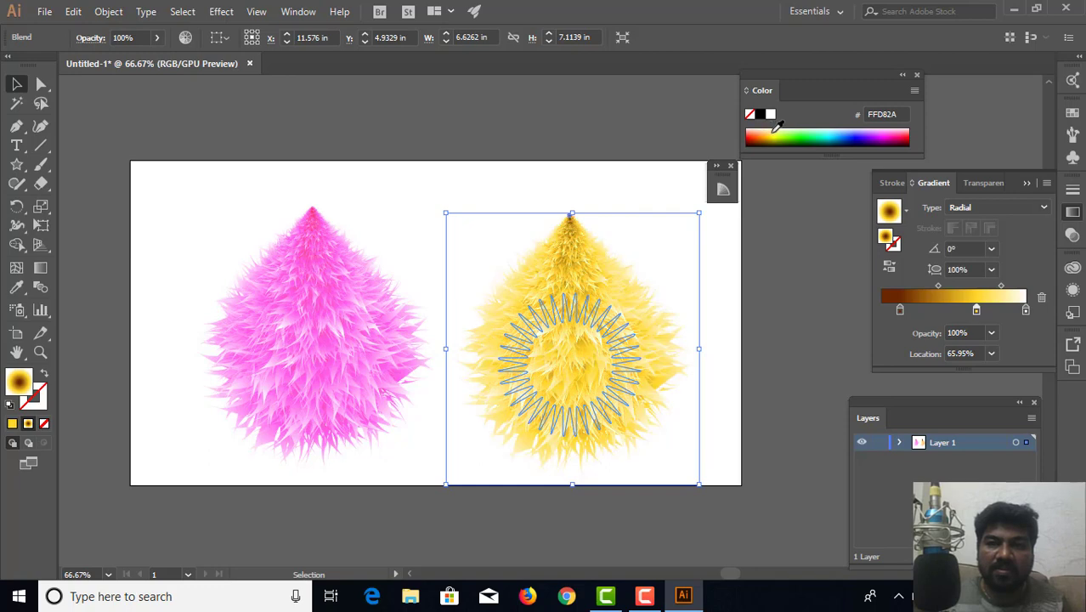
pyautogui.click(770, 134)
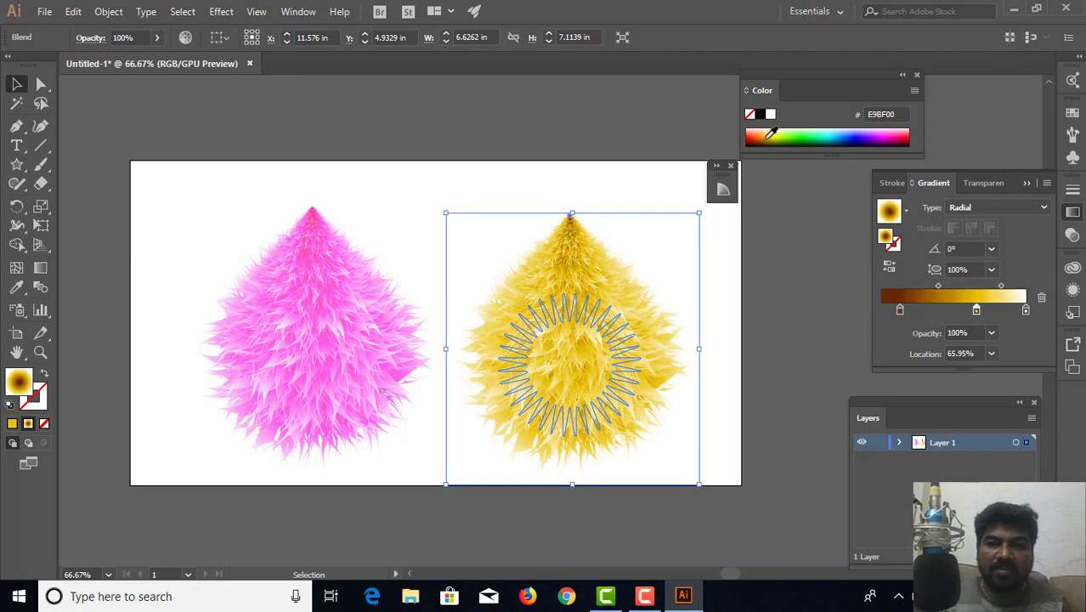
# Try gold, red-orange and yellow shades on the middle stop, ending on yellow.
pyautogui.click(771, 133)
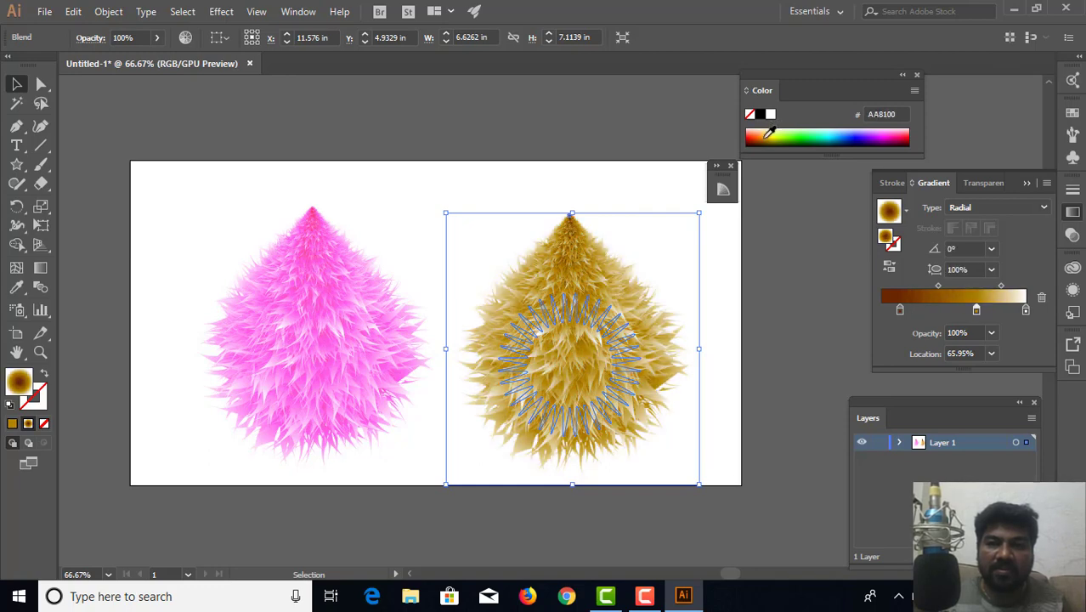
pyautogui.click(770, 130)
pyautogui.click(769, 131)
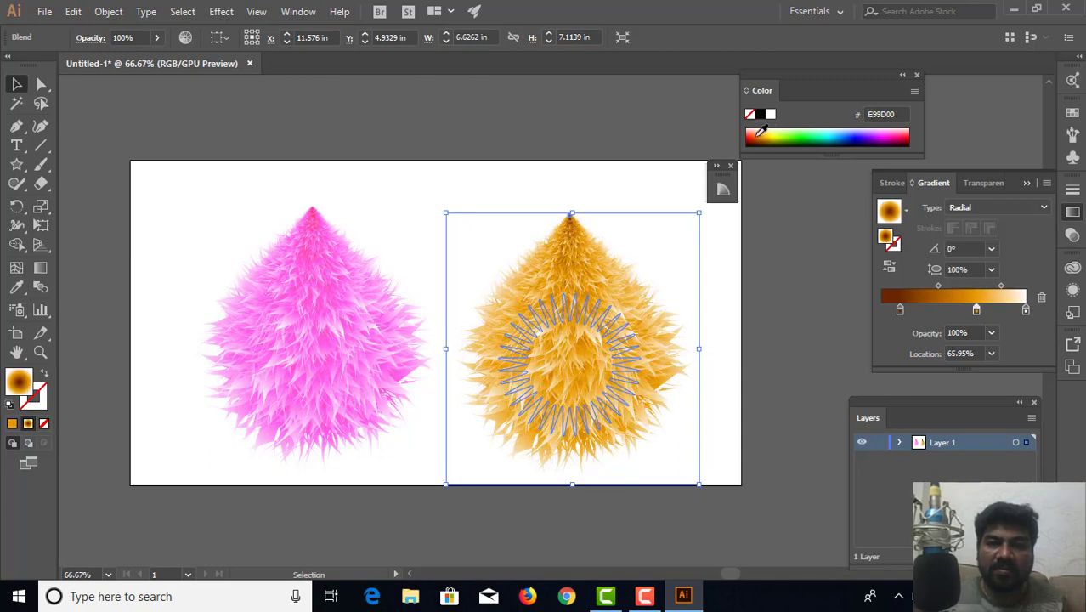
pyautogui.click(760, 134)
pyautogui.click(764, 132)
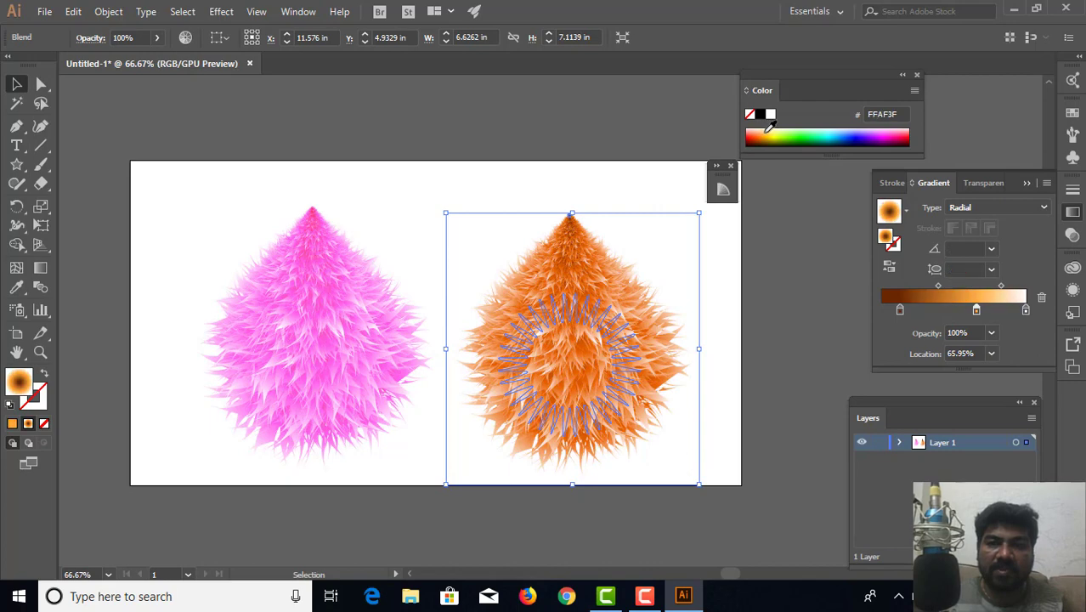
pyautogui.click(771, 132)
pyautogui.click(771, 131)
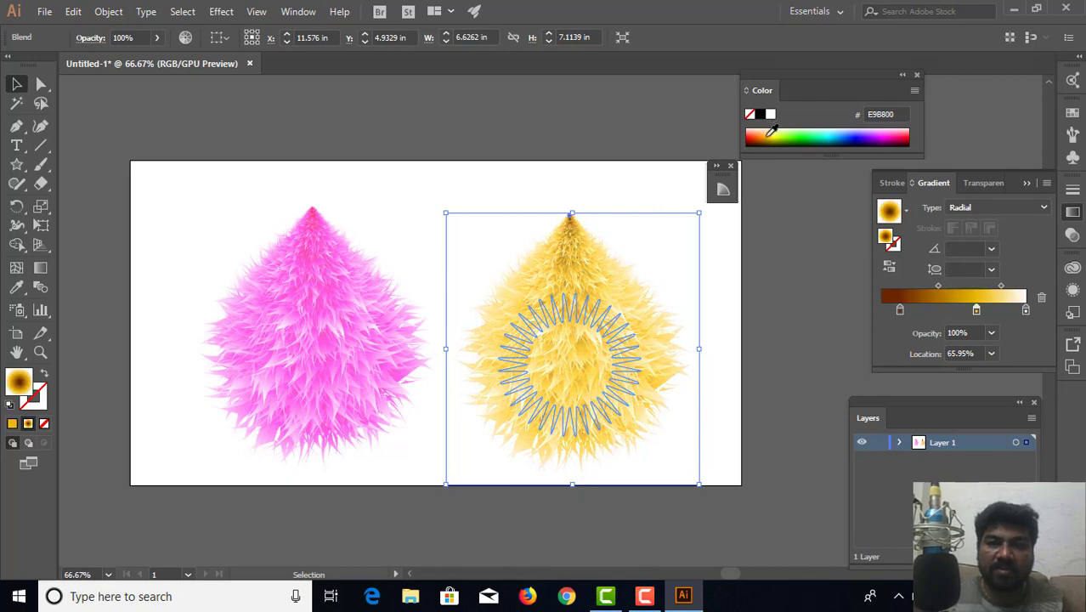
pyautogui.click(758, 133)
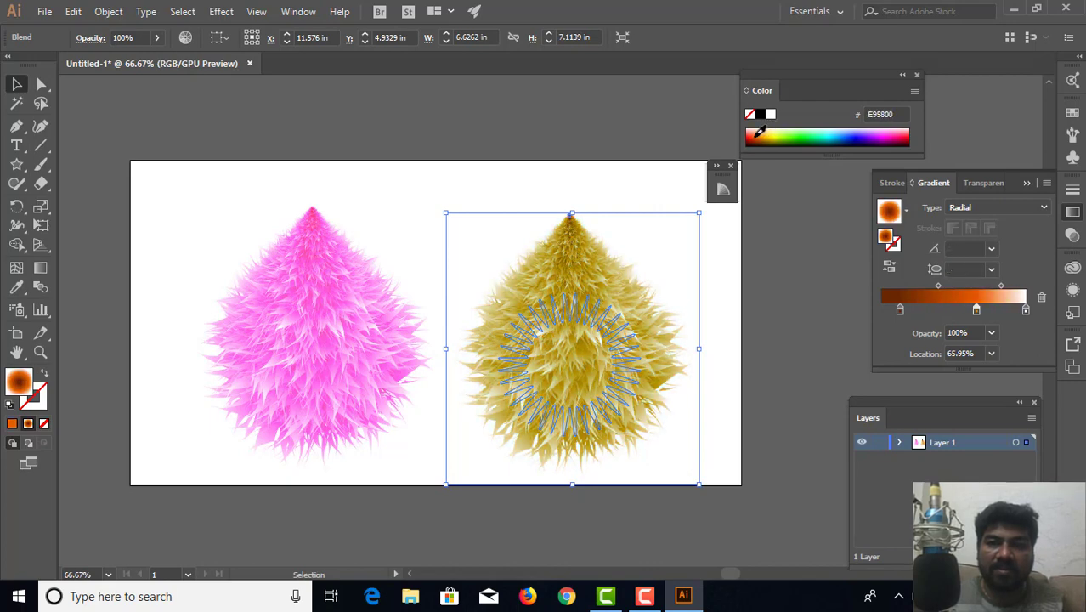
pyautogui.click(751, 133)
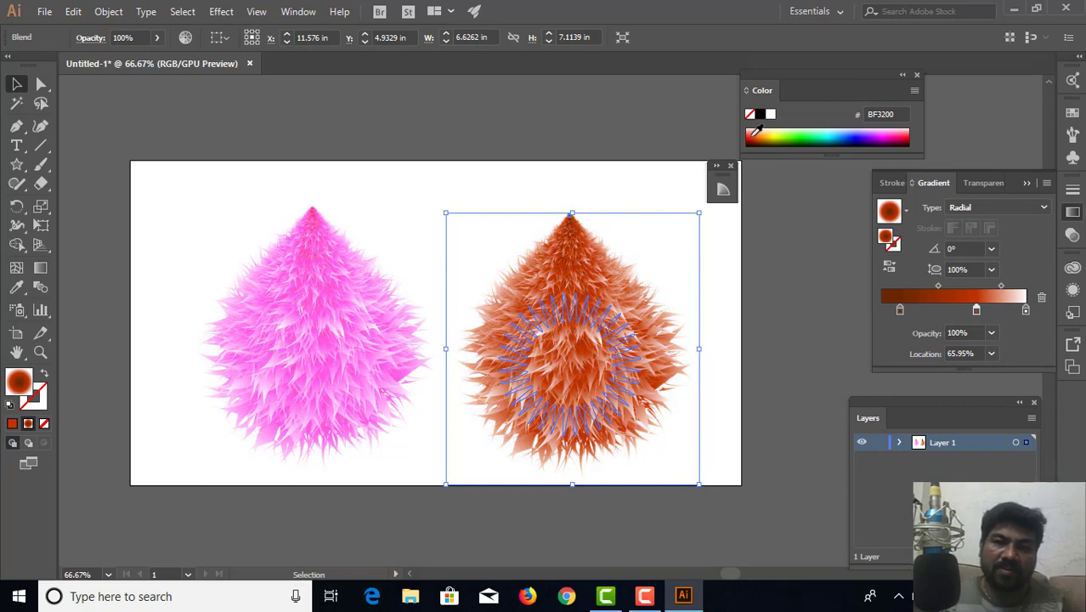
pyautogui.click(755, 131)
pyautogui.click(770, 130)
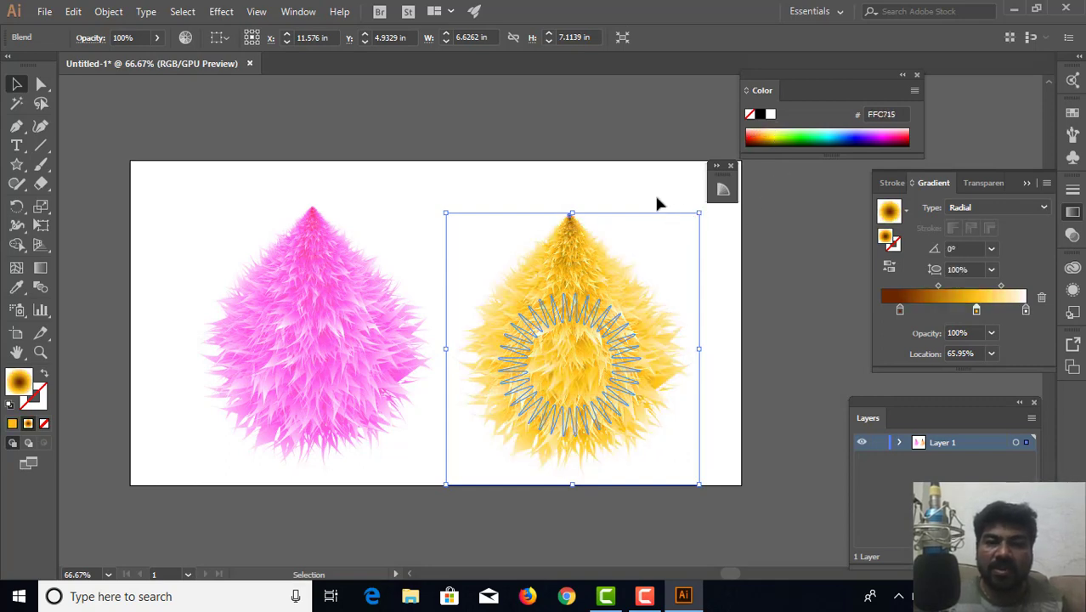
# Move the first stop to 0% and the middle stop to 70.27%, coloured FF9500.
pyautogui.click(658, 235)
pyautogui.click(610, 339)
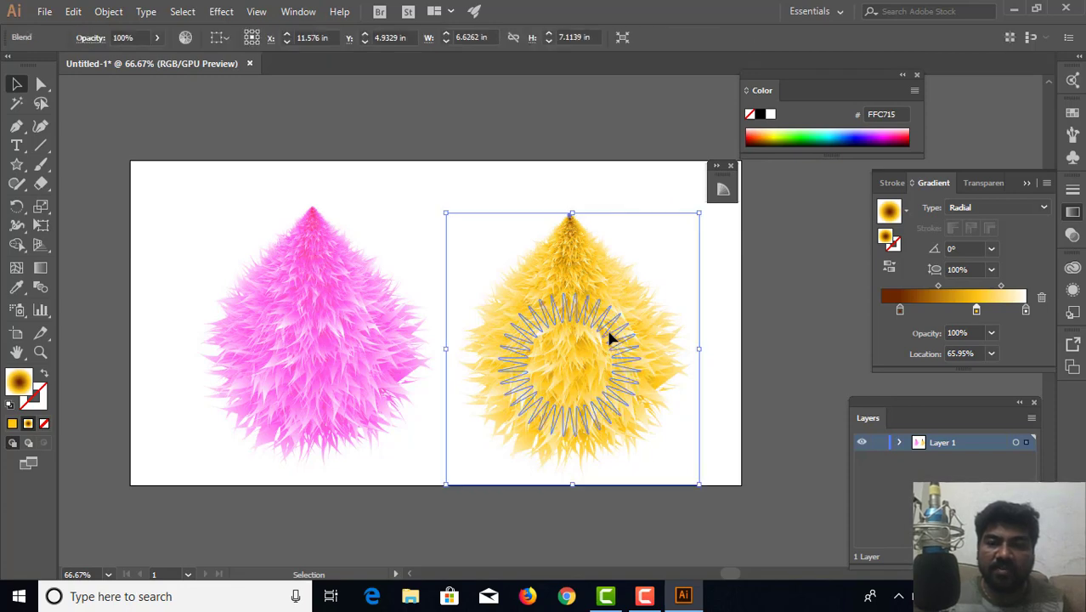
pyautogui.moveTo(899, 310); pyautogui.dragTo(881, 310)
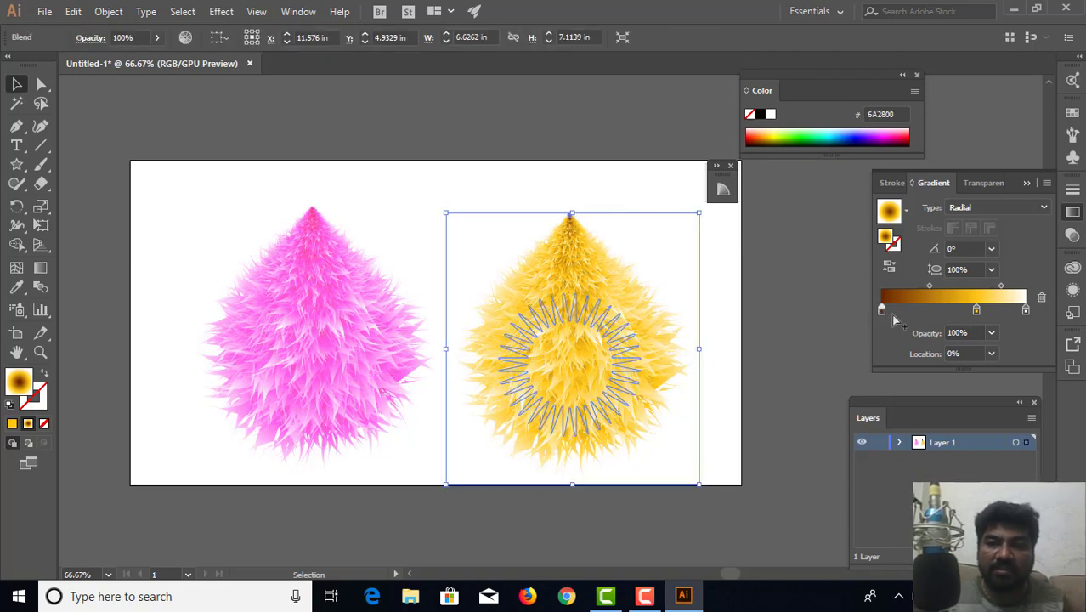
pyautogui.moveTo(975, 311); pyautogui.dragTo(982, 312)
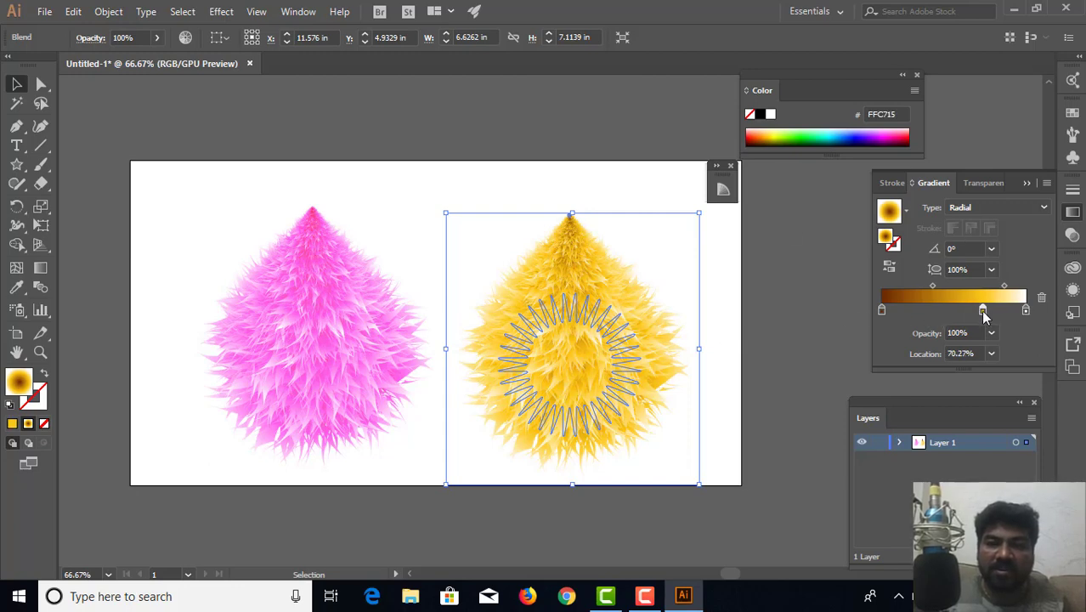
pyautogui.click(764, 135)
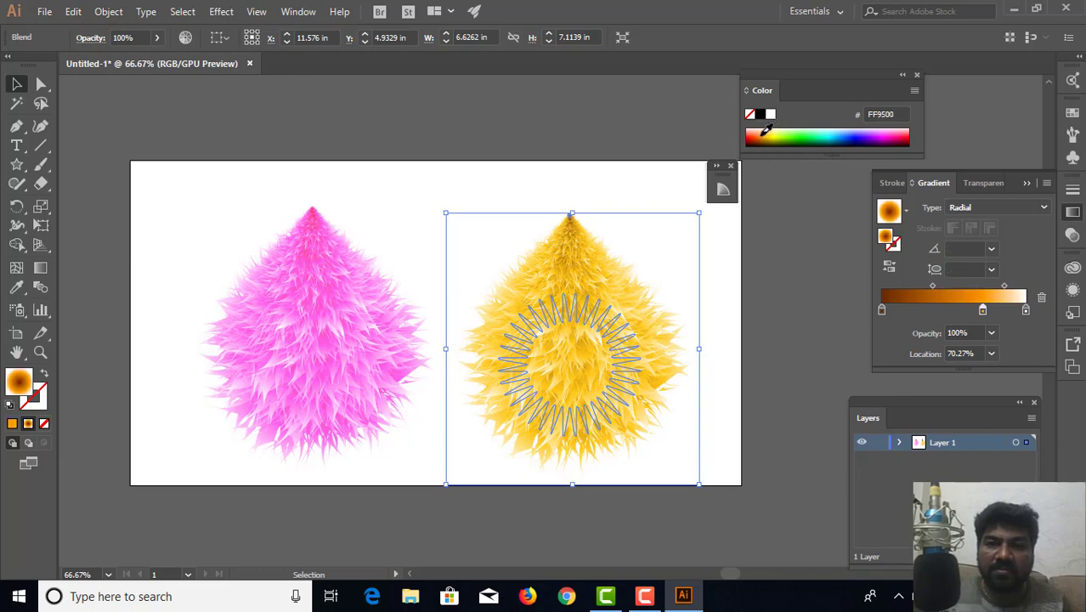
# Preview the orange teardrop deselected, then reselect it.
pyautogui.click(641, 202)
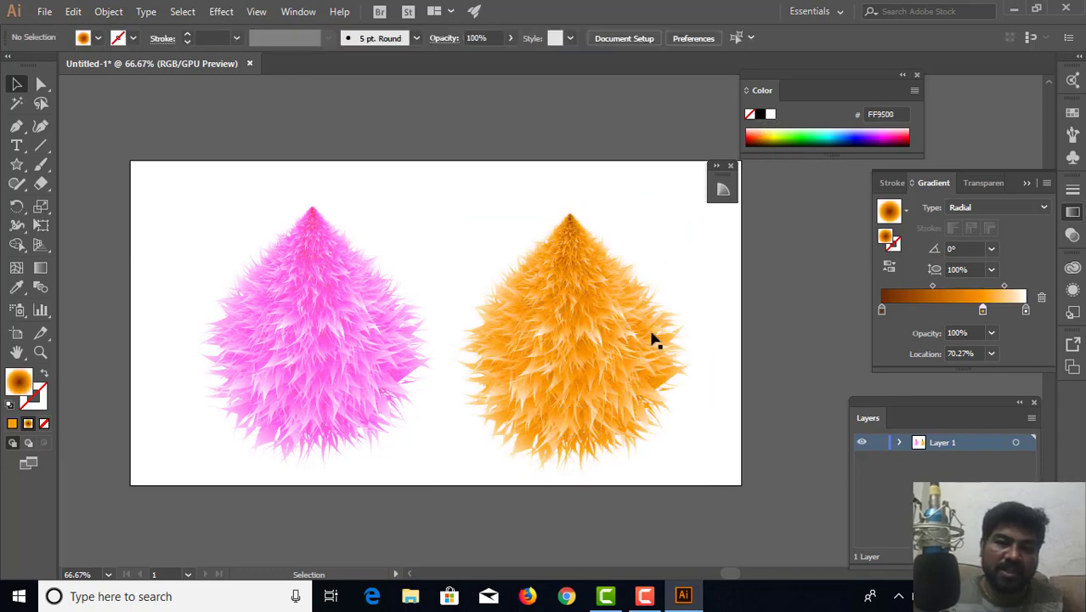
pyautogui.moveTo(565, 381)
pyautogui.mouseDown()
pyautogui.moveTo(559, 343)
pyautogui.moveTo(574, 364)
pyautogui.mouseUp()
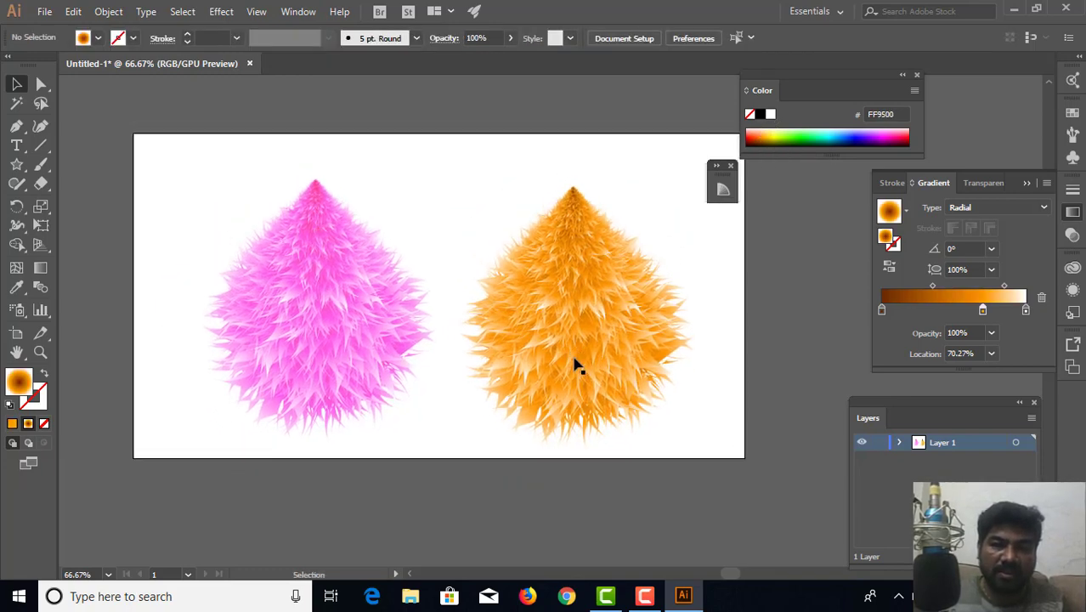
pyautogui.click(580, 335)
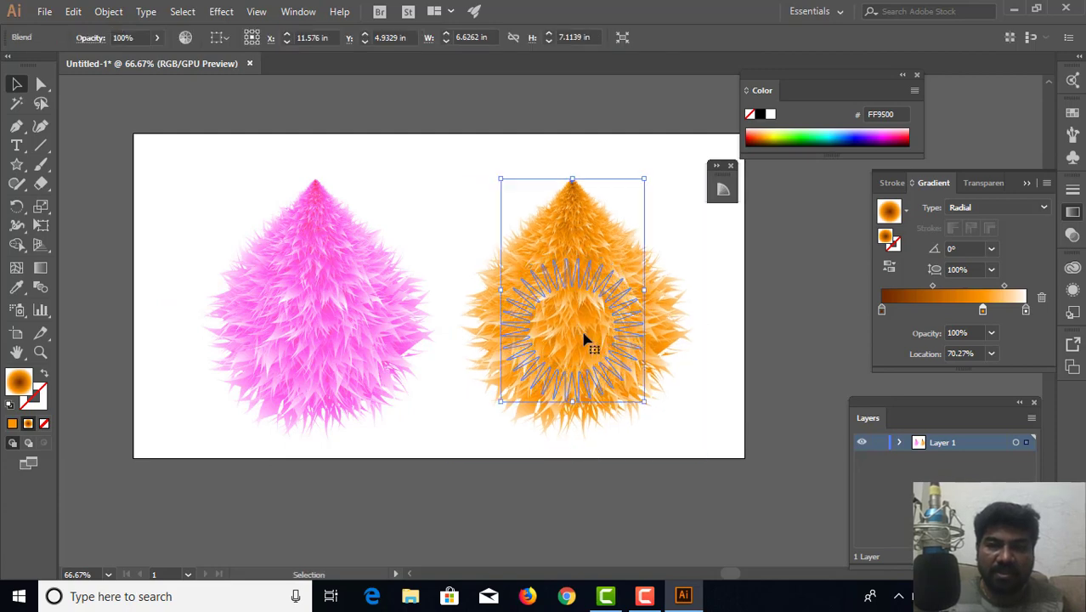
# Select the pink teardrop blend and inspect its first and middle gradient stops.
pyautogui.click(348, 340)
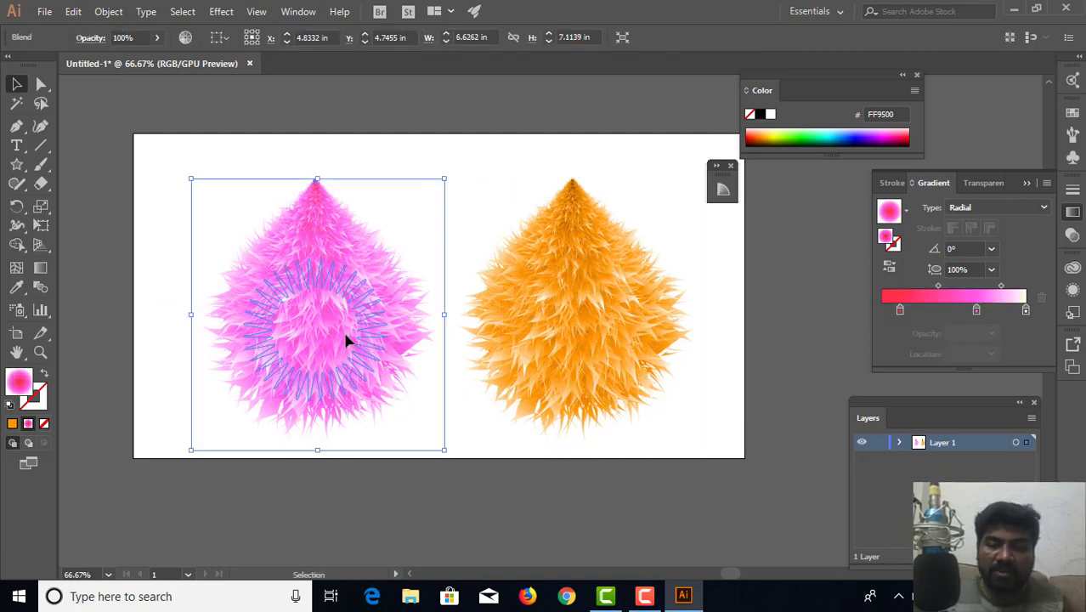
pyautogui.click(899, 309)
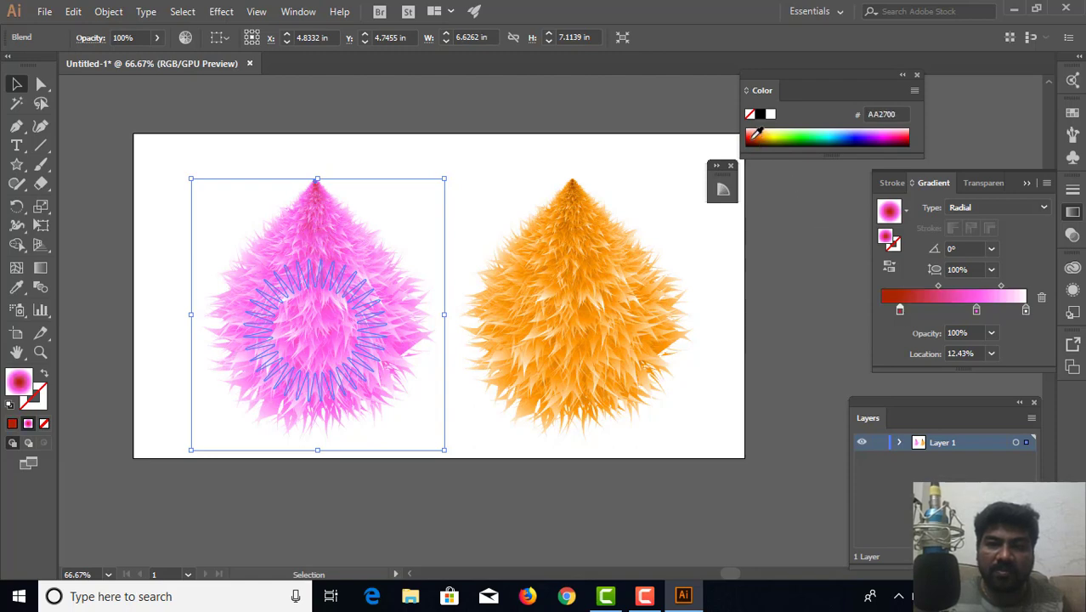
pyautogui.click(976, 311)
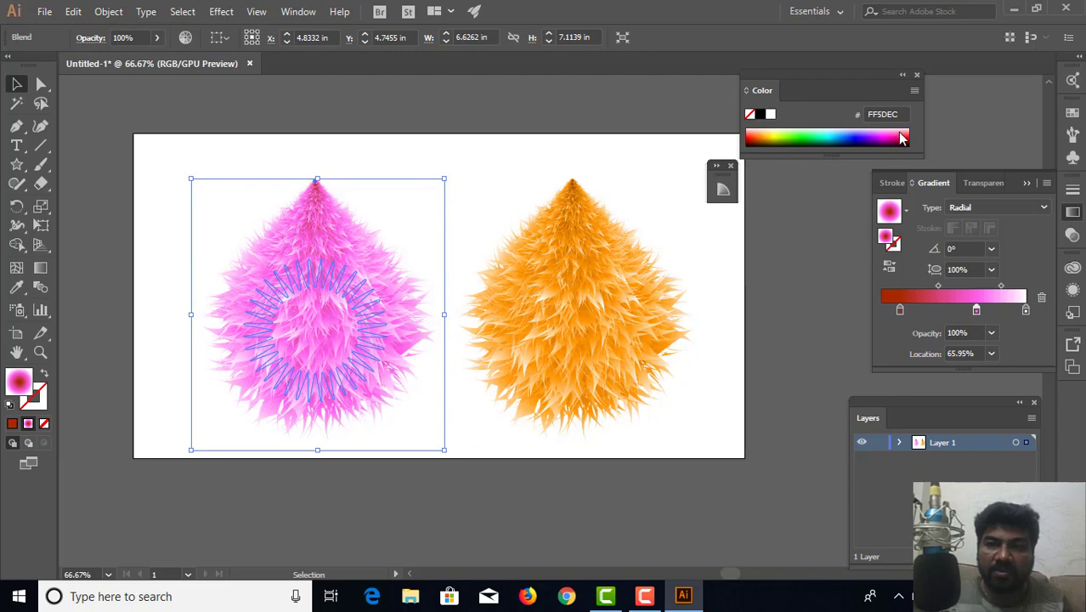
pyautogui.press('Escape')
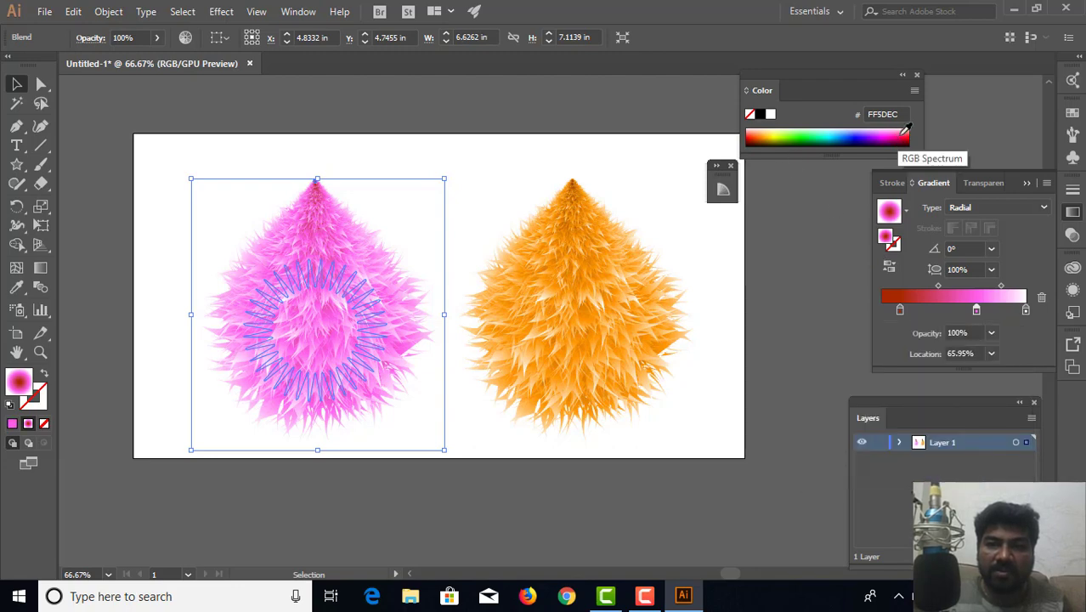
# Try dark red and pink shades on the stop, settling on hot pink FF156E.
pyautogui.click(900, 139)
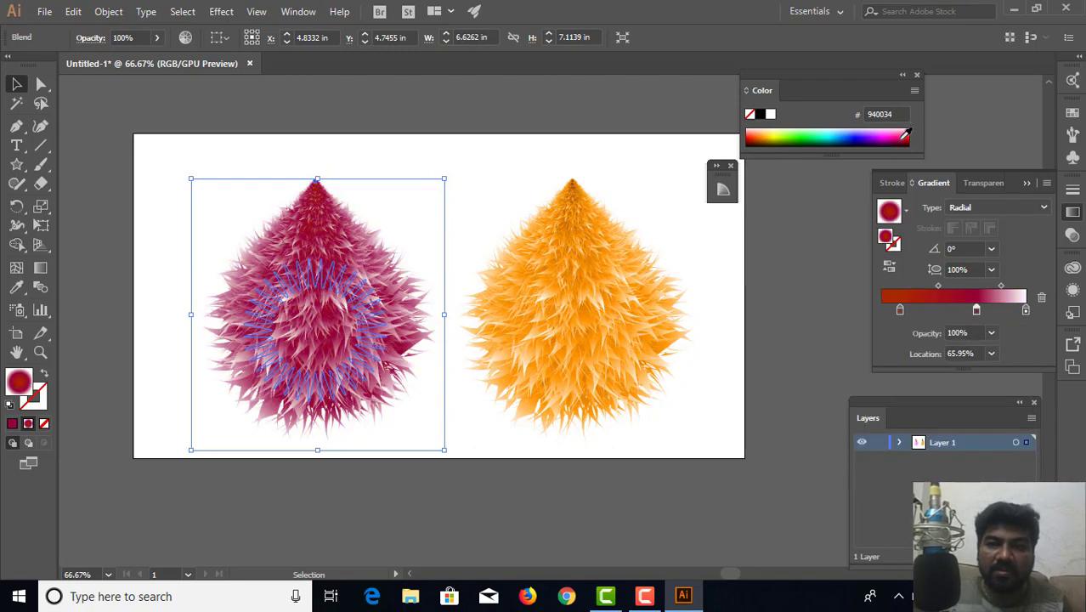
pyautogui.click(907, 128)
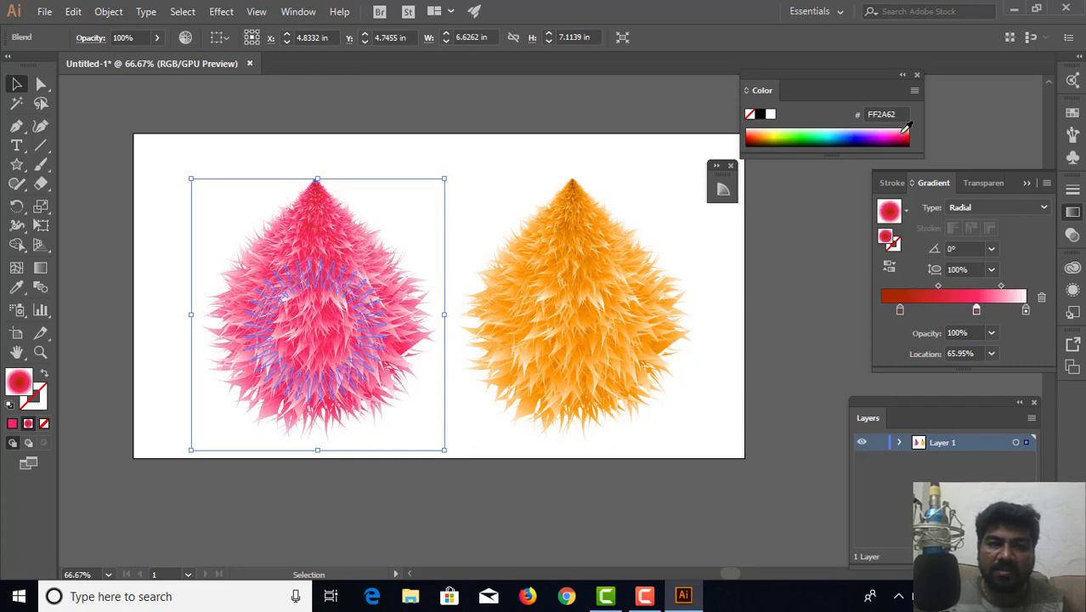
pyautogui.click(905, 126)
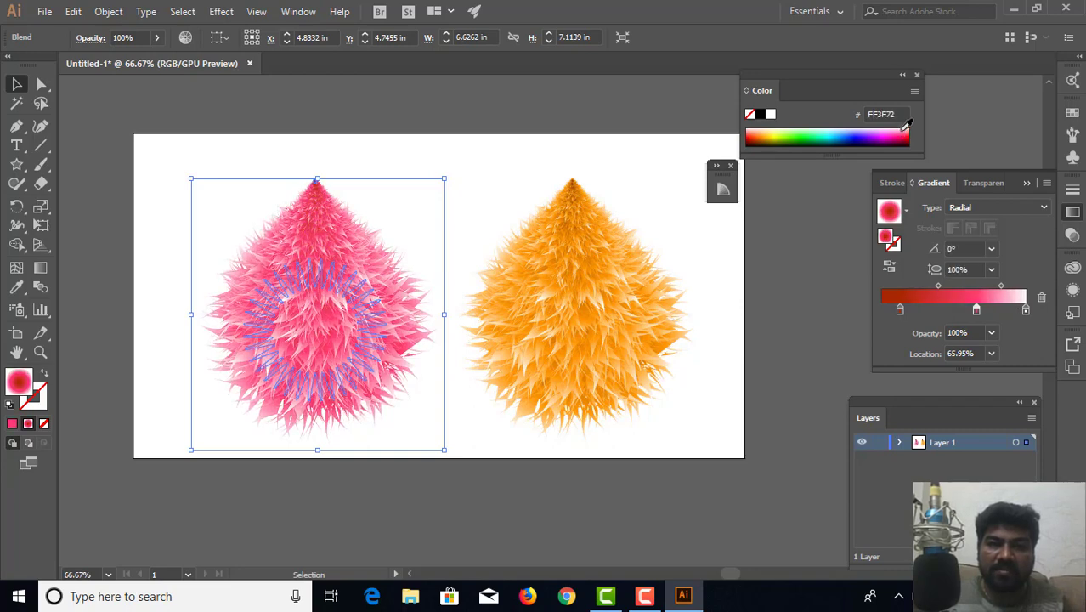
pyautogui.click(907, 125)
pyautogui.click(910, 133)
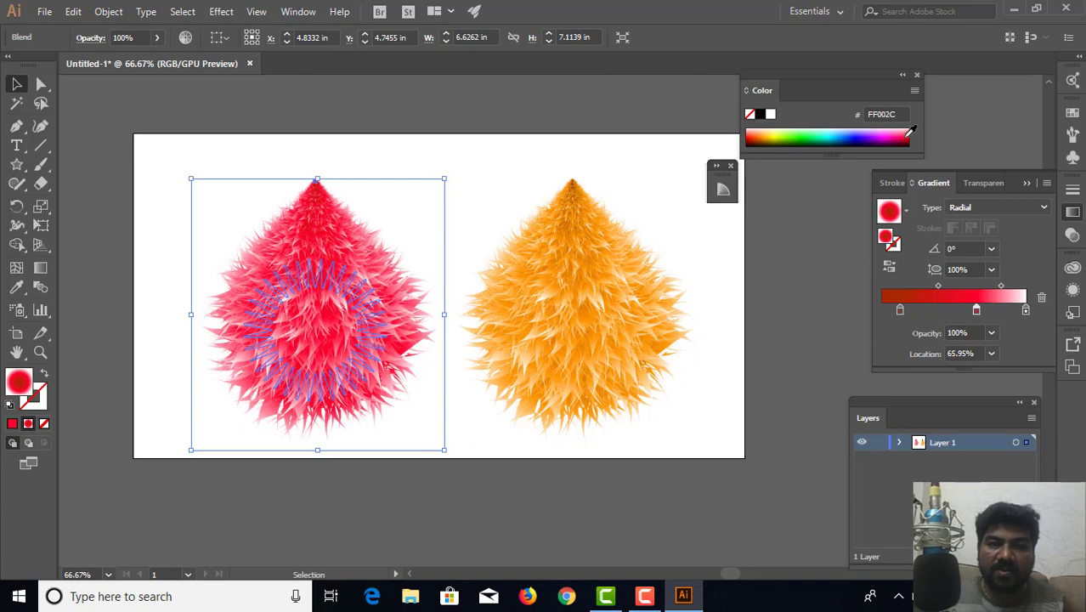
pyautogui.click(909, 127)
pyautogui.click(909, 126)
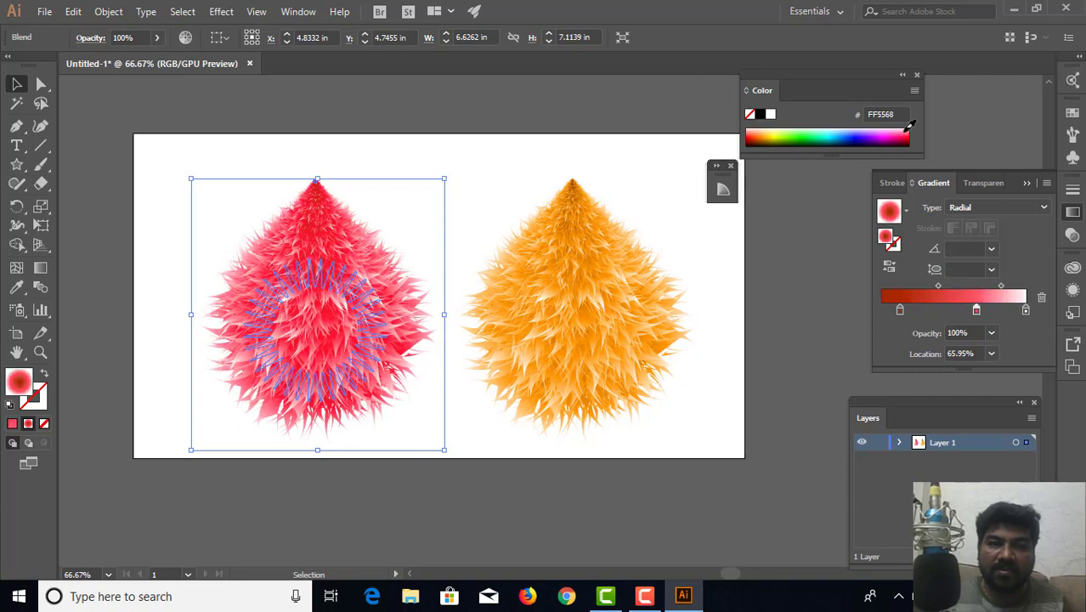
pyautogui.click(905, 129)
pyautogui.click(906, 129)
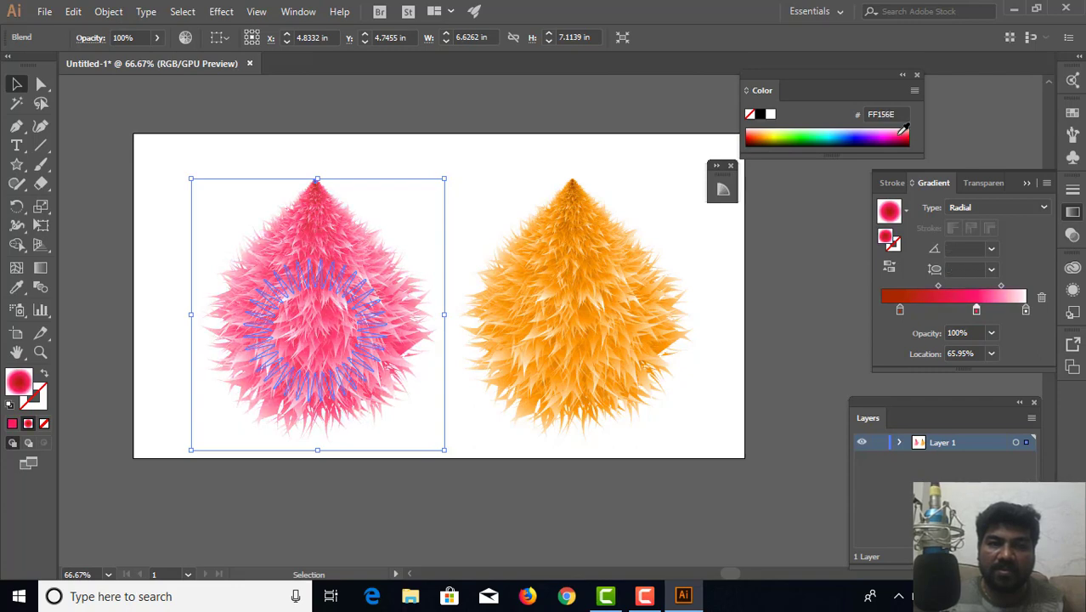
# Move the dark red stop to 4.32% and the pink stop to 60.54%.
pyautogui.click(733, 289)
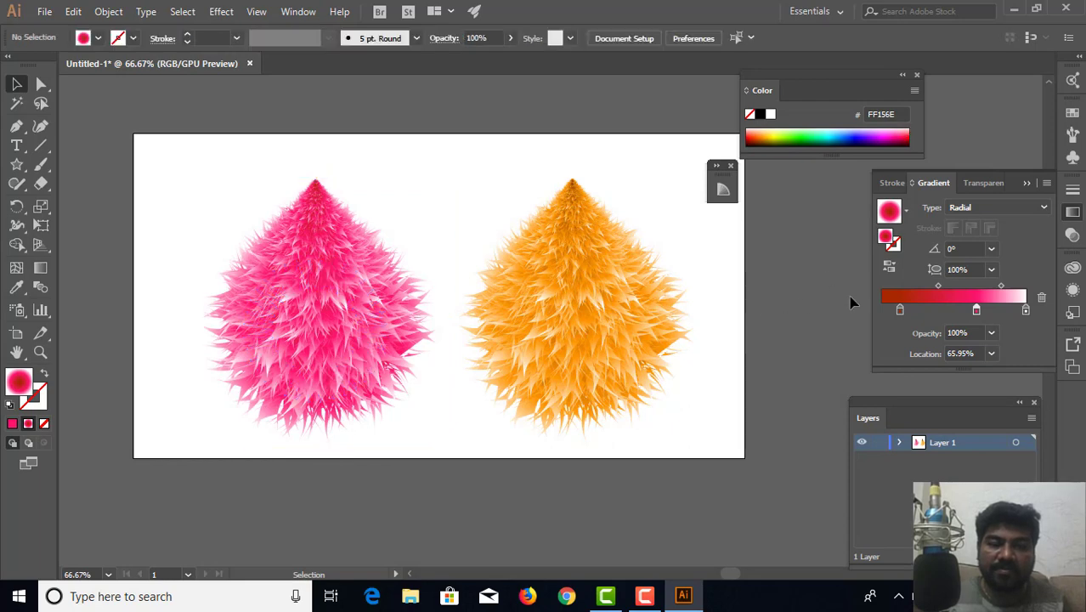
pyautogui.click(308, 384)
pyautogui.moveTo(899, 309); pyautogui.dragTo(881, 309)
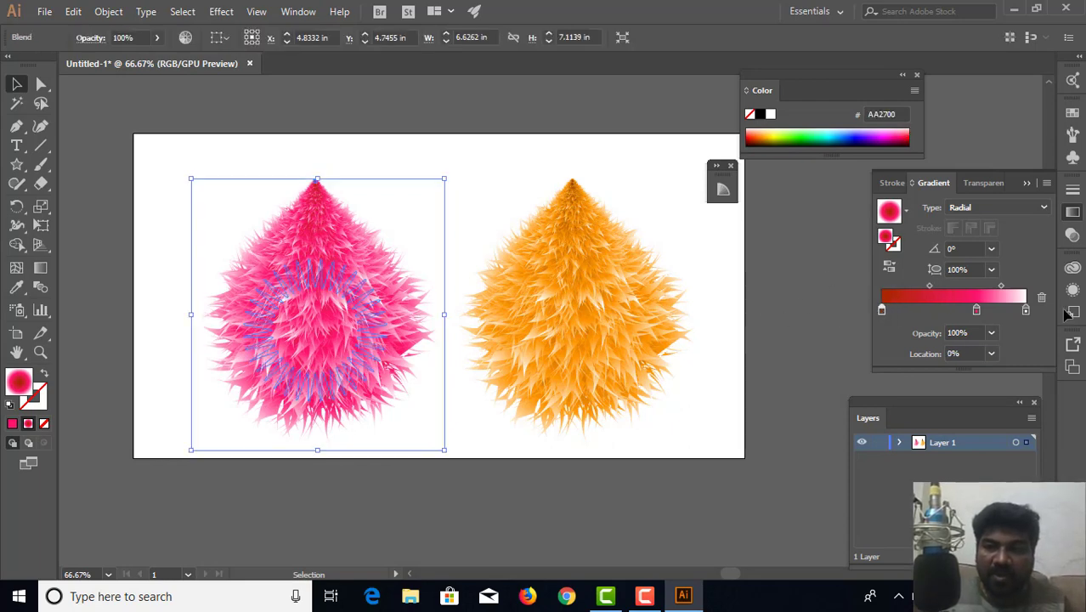
pyautogui.moveTo(975, 311); pyautogui.dragTo(966, 312)
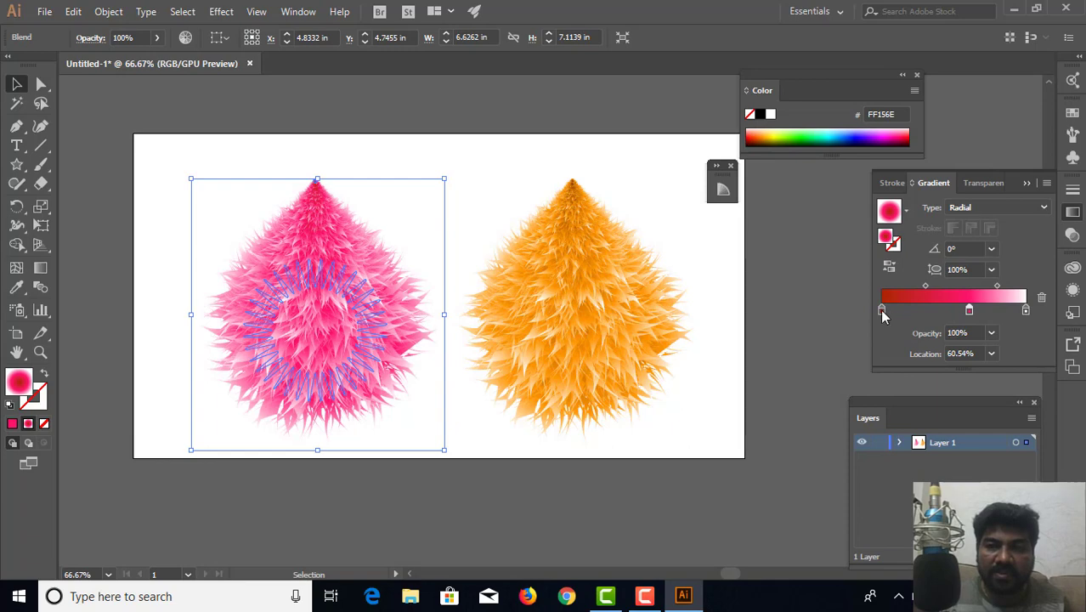
pyautogui.moveTo(880, 310); pyautogui.dragTo(886, 310)
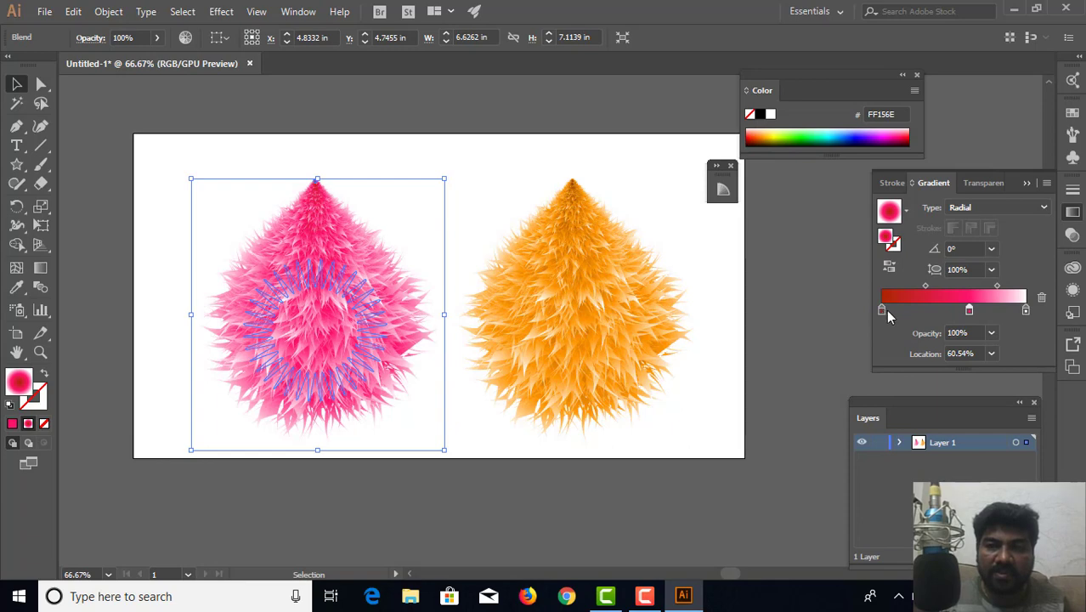
pyautogui.click(713, 299)
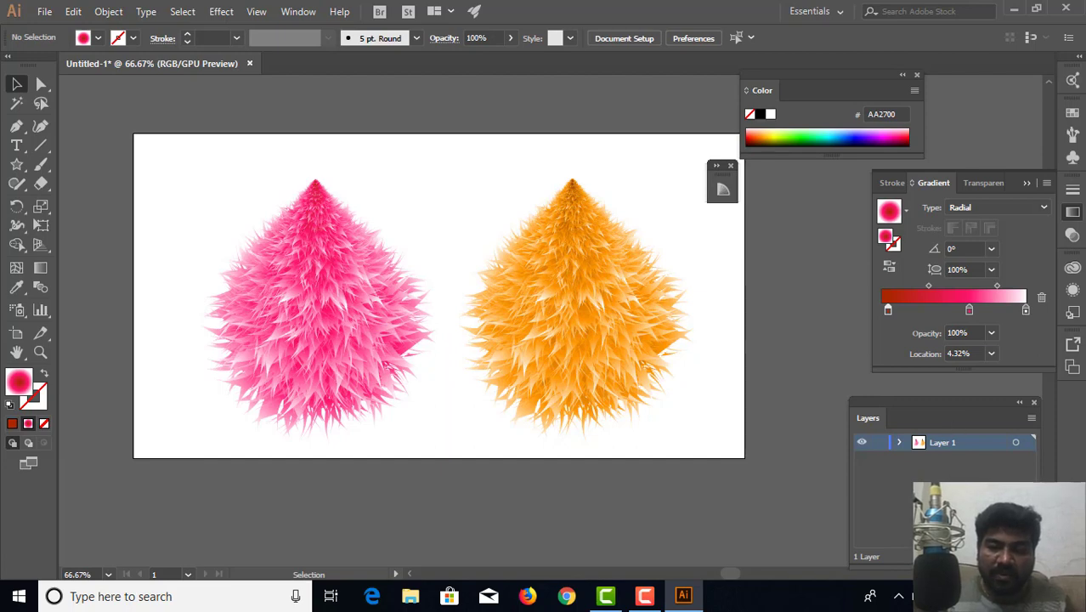
# Add Layer 2 below Layer 1 and draw an artboard-sized gradient rectangle on it.
pyautogui.click(1003, 556)
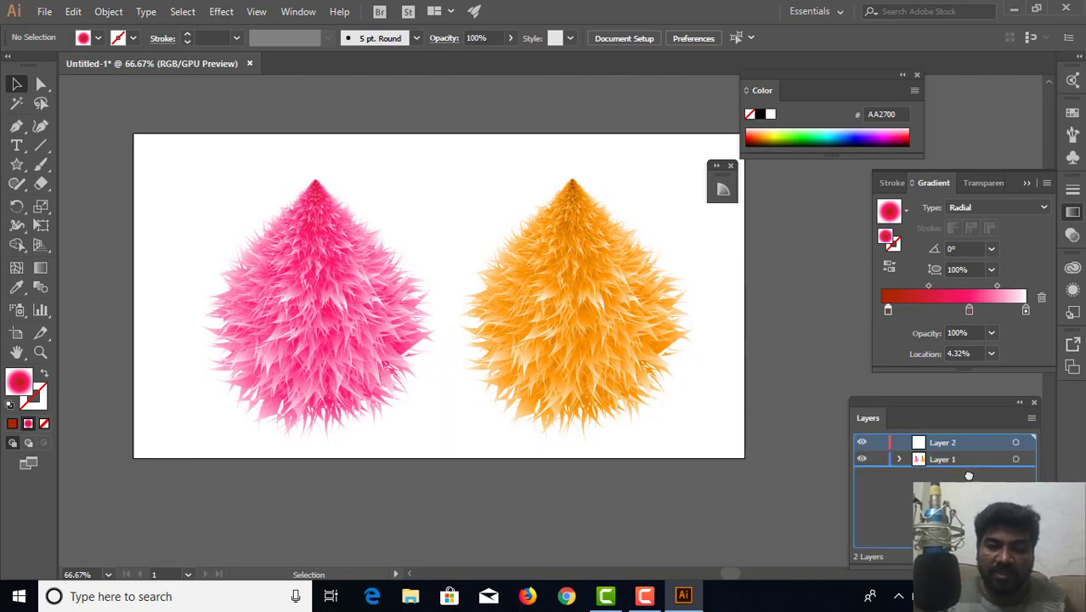
pyautogui.moveTo(968, 476); pyautogui.dragTo(969, 474)
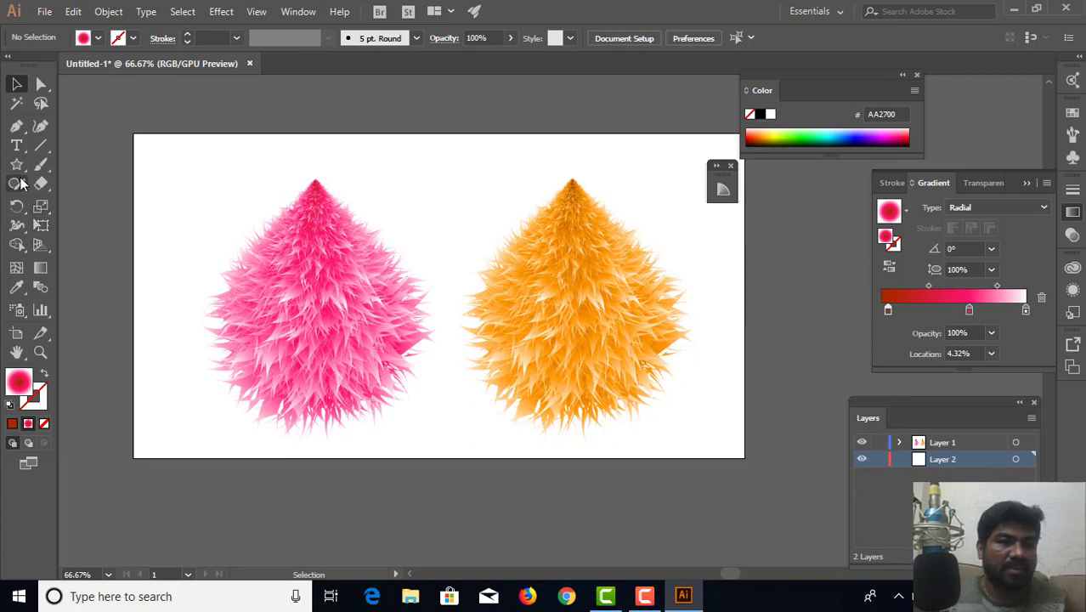
pyautogui.moveTo(17, 164); pyautogui.dragTo(49, 171)
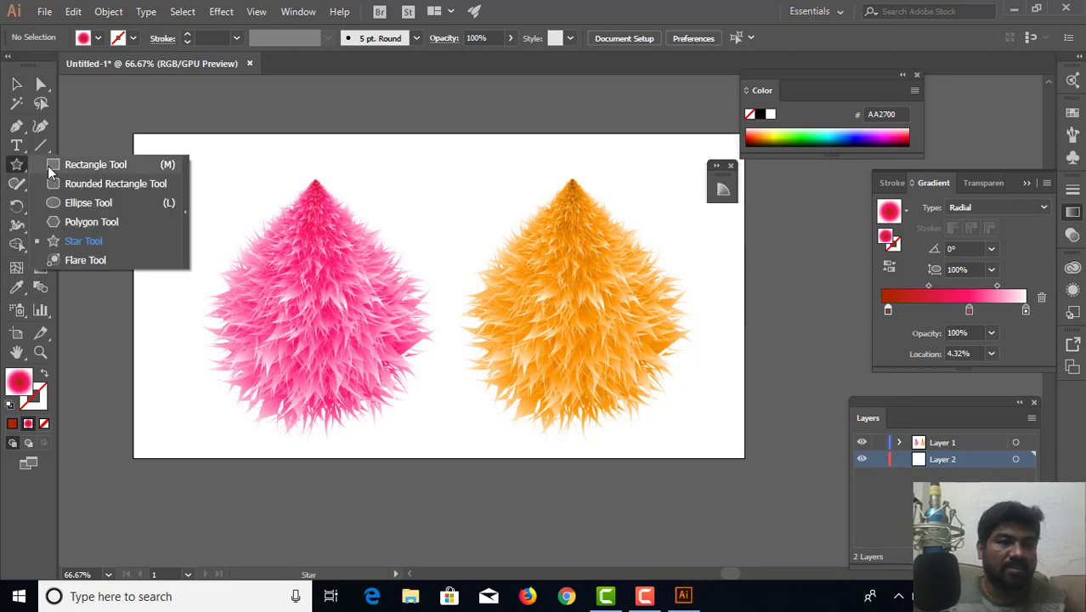
pyautogui.click(49, 170)
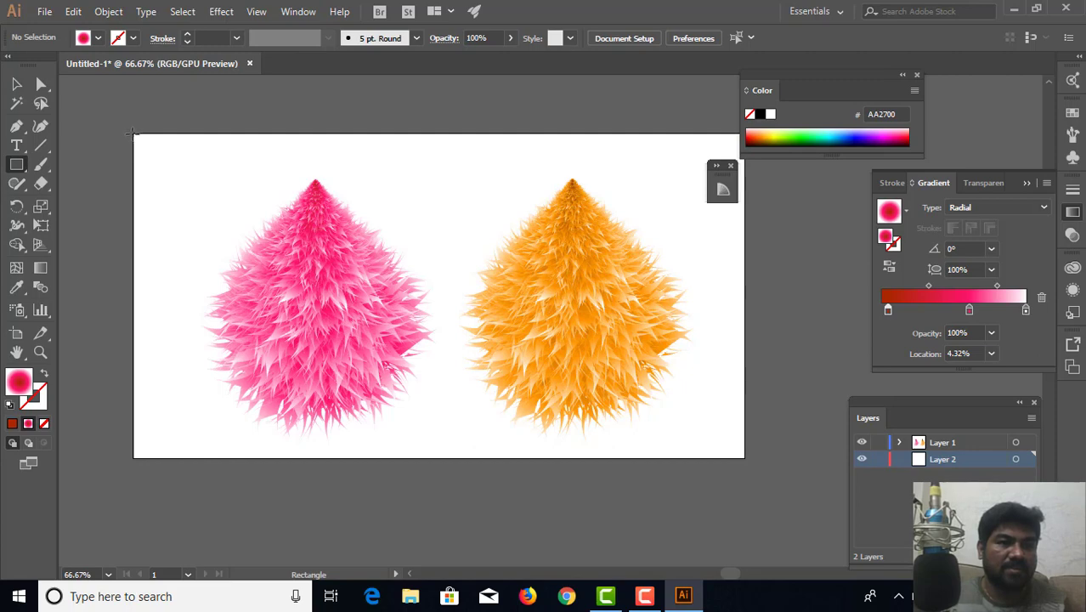
pyautogui.moveTo(130, 131); pyautogui.dragTo(743, 462)
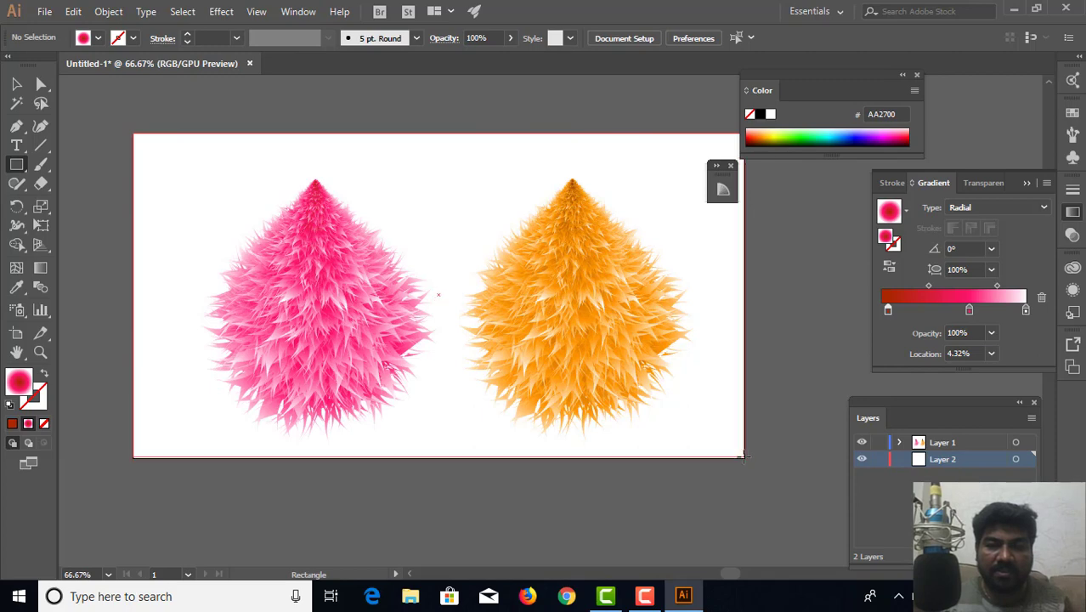
pyautogui.moveTo(743, 460); pyautogui.dragTo(743, 457)
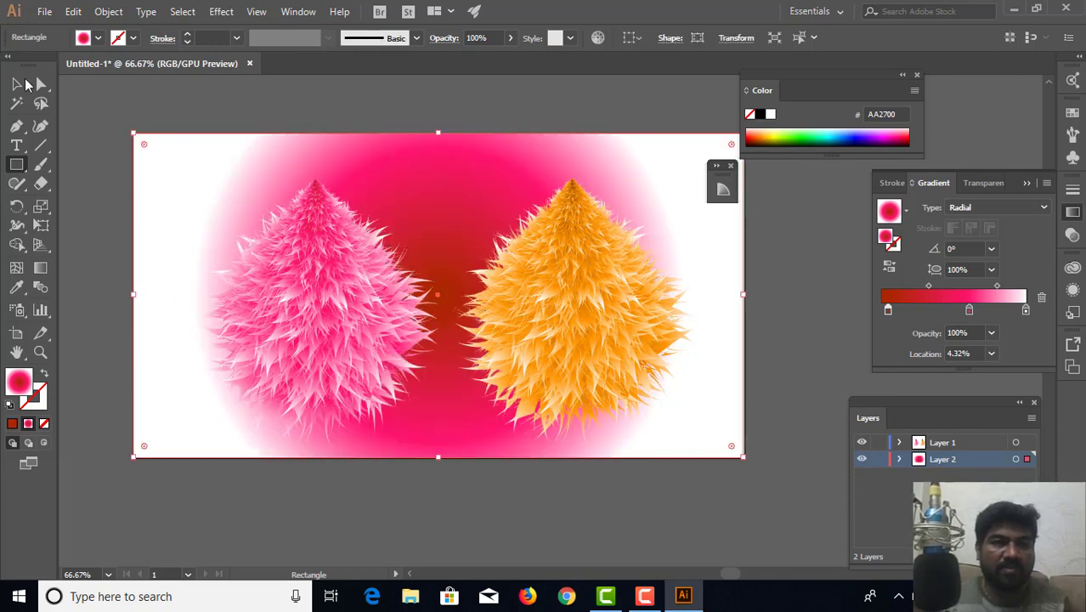
# Make the outer gradient stop orange FF8D00 and remove the pink middle stop.
pyautogui.click(15, 86)
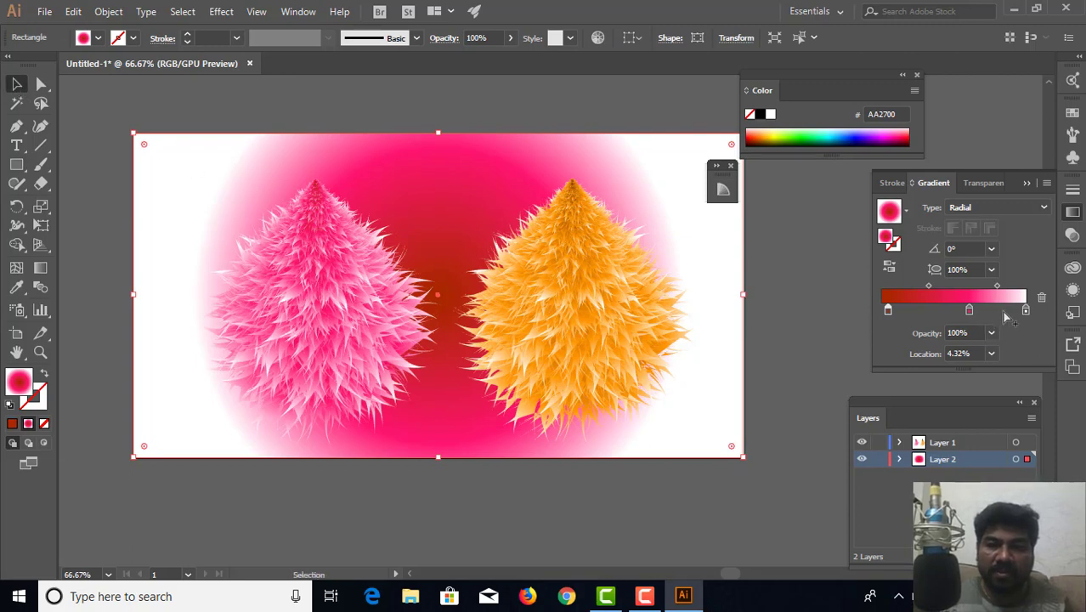
pyautogui.click(1025, 310)
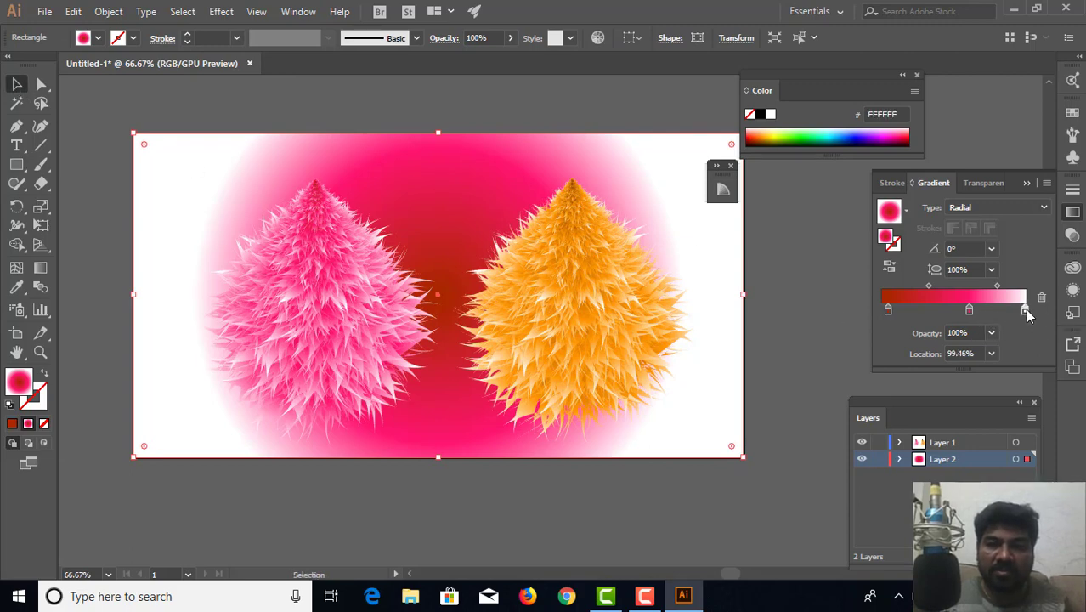
pyautogui.click(764, 132)
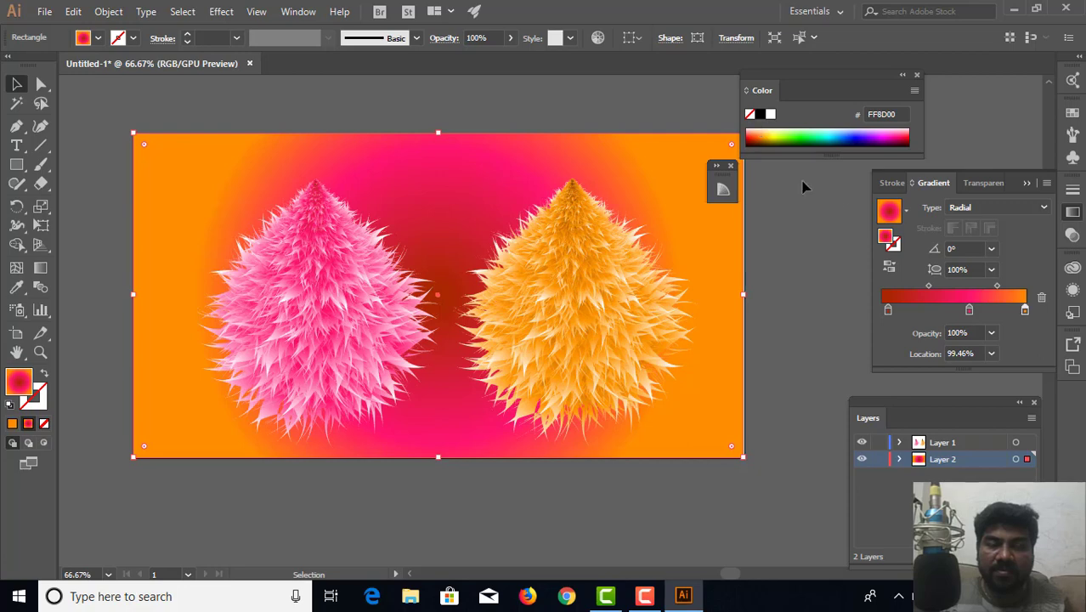
pyautogui.moveTo(970, 311); pyautogui.dragTo(916, 378)
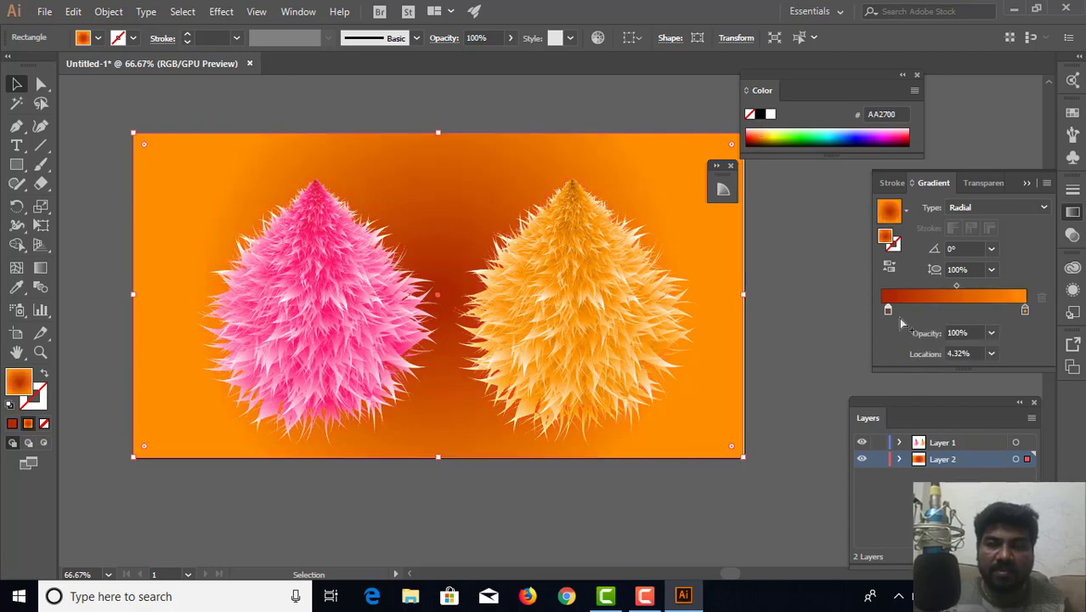
pyautogui.moveTo(888, 310)
pyautogui.mouseDown()
pyautogui.moveTo(991, 311)
pyautogui.moveTo(881, 311)
pyautogui.mouseUp()
# Set the centre stop to light yellow F4FF7F and add an amber stop at 85.14%.
pyautogui.click(1024, 311)
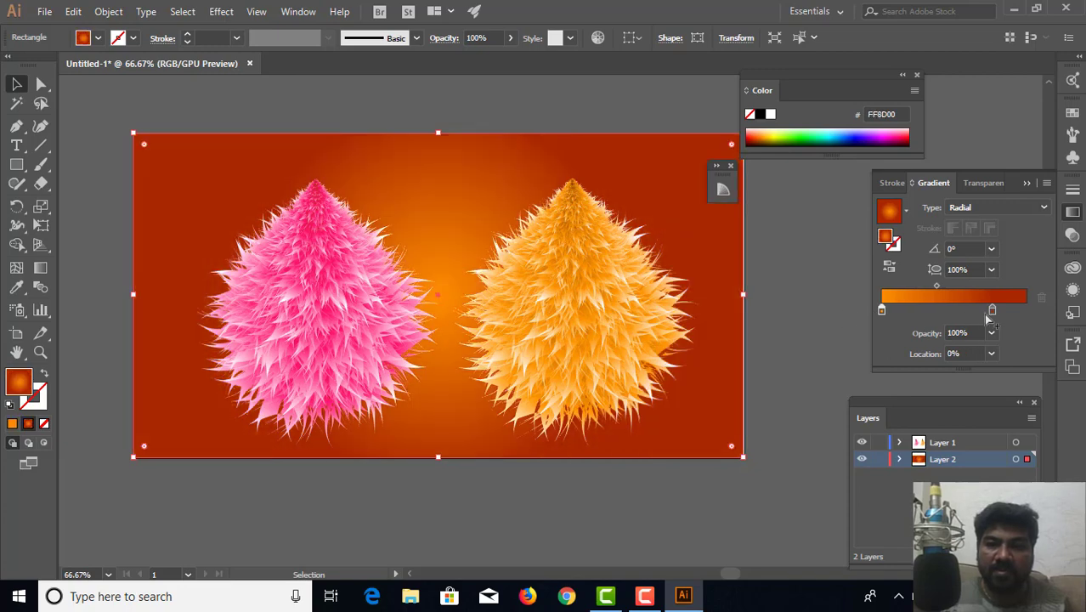
pyautogui.moveTo(992, 311); pyautogui.dragTo(1025, 311)
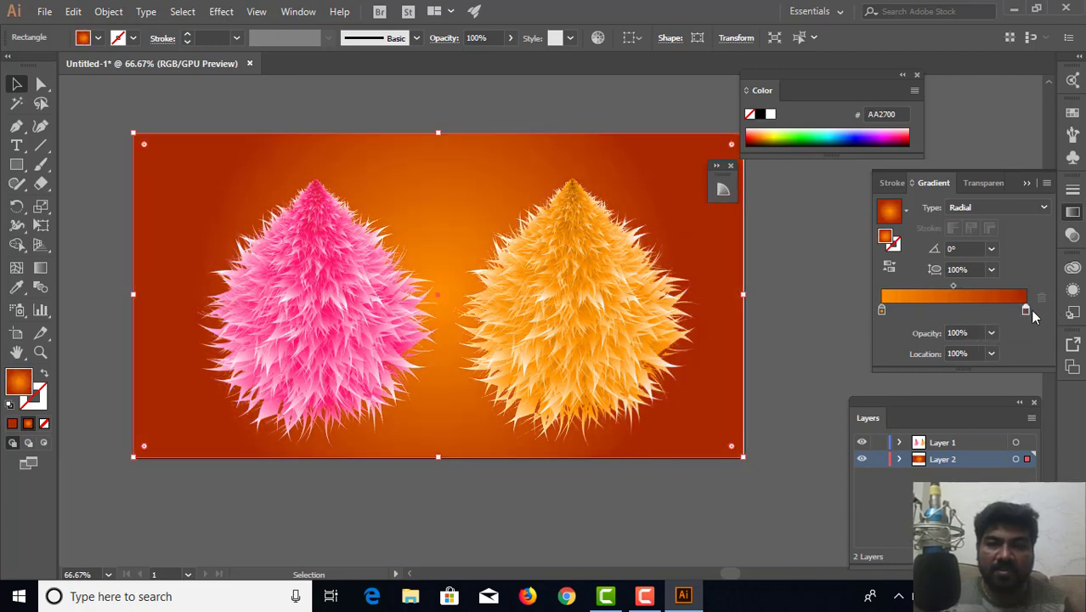
pyautogui.moveTo(948, 311); pyautogui.dragTo(1025, 311)
pyautogui.click(996, 309)
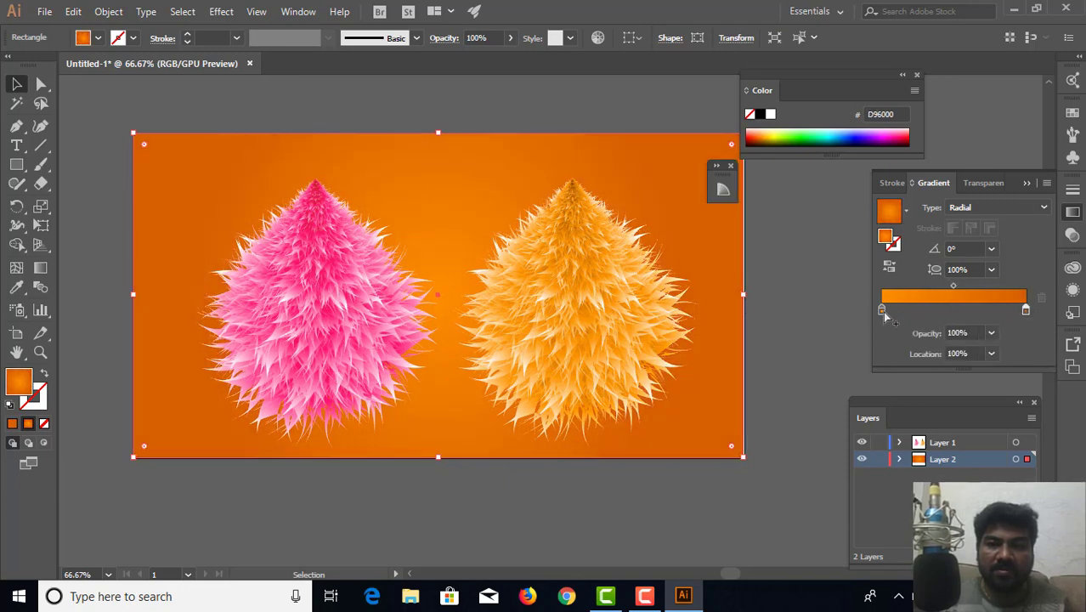
pyautogui.click(881, 311)
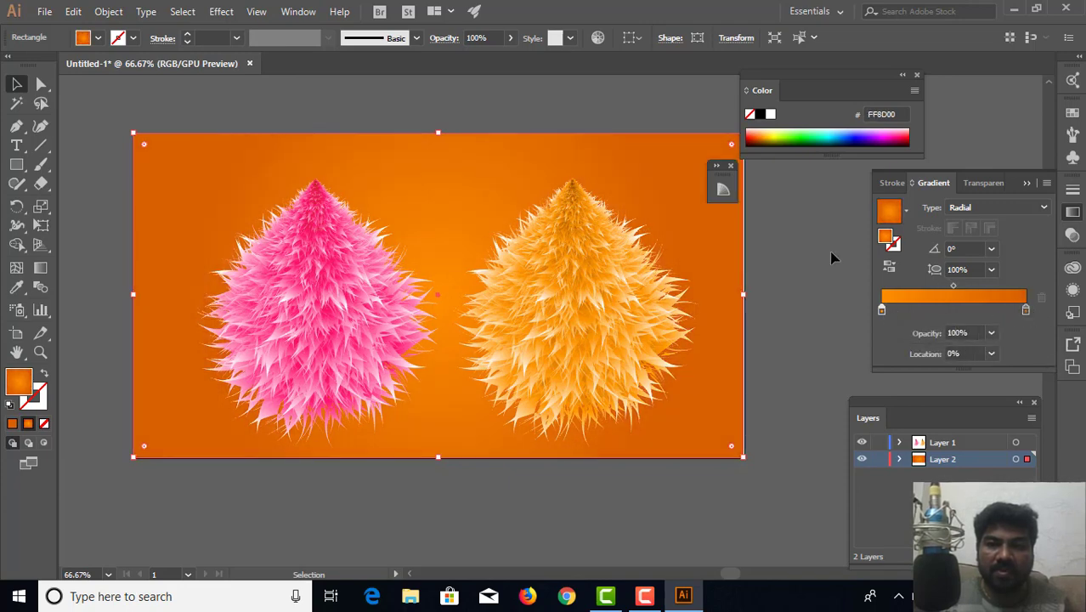
pyautogui.click(778, 125)
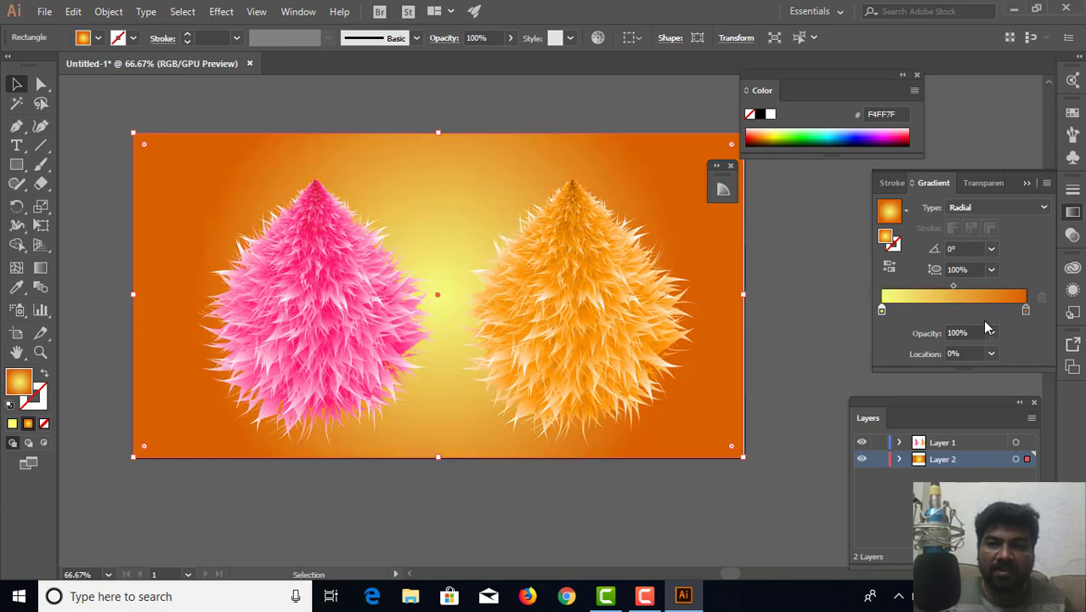
pyautogui.moveTo(989, 310)
pyautogui.mouseDown()
pyautogui.moveTo(1010, 327)
pyautogui.moveTo(1026, 311)
pyautogui.mouseUp()
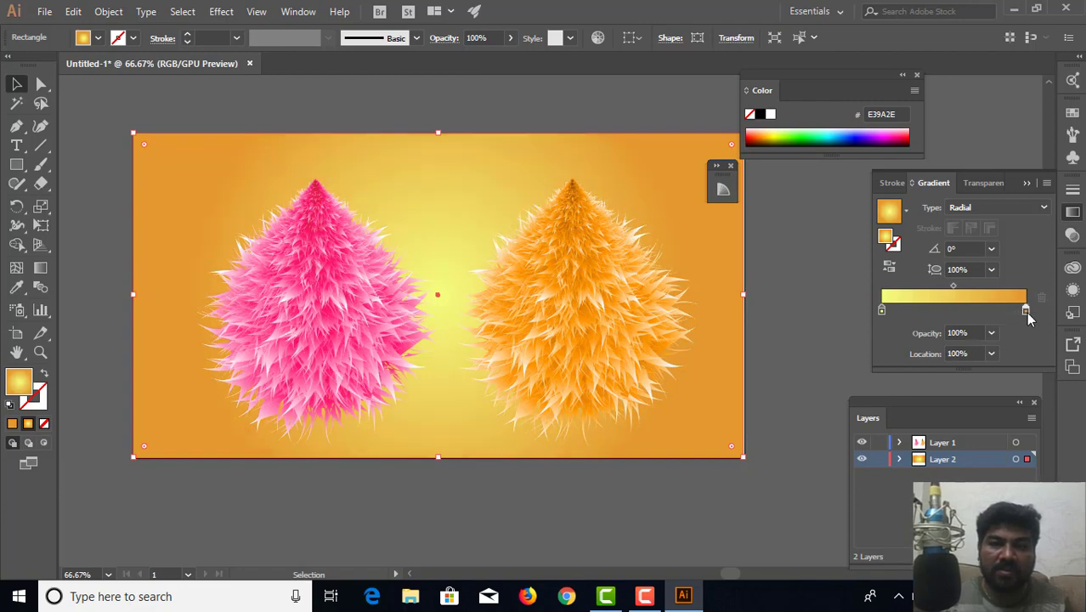
# Recolour the background radial gradient to deep orange edges and a light orange centre, then preview it.
pyautogui.click(765, 130)
pyautogui.click(767, 131)
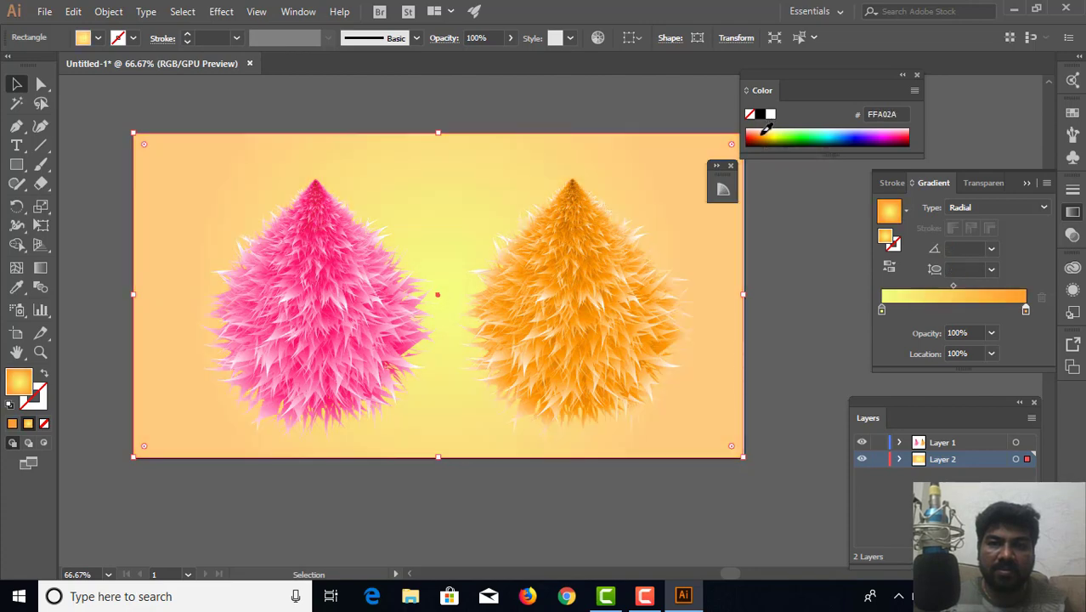
pyautogui.click(766, 131)
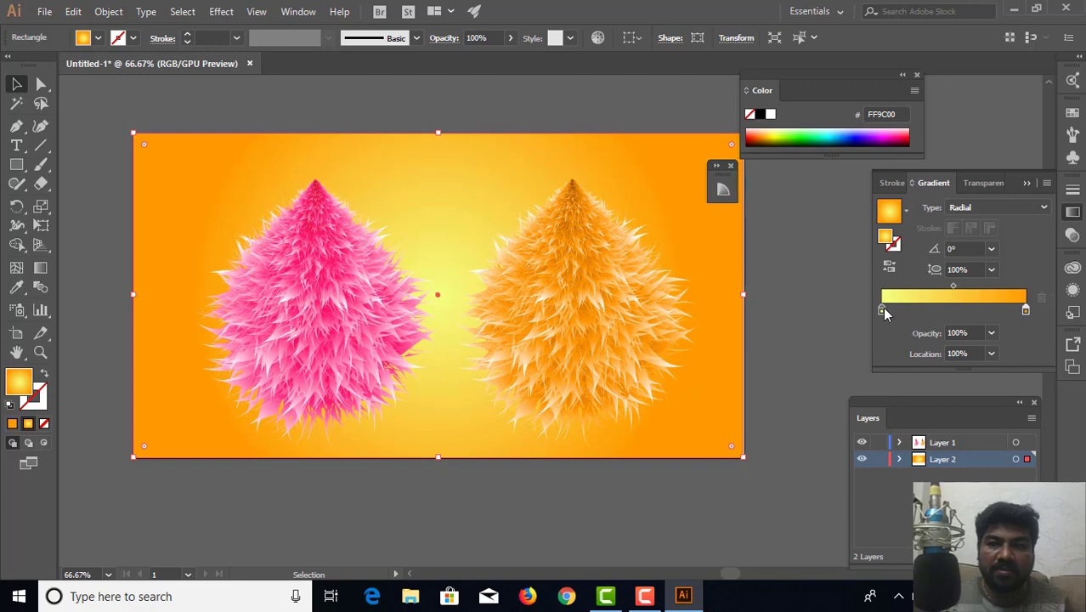
pyautogui.click(881, 310)
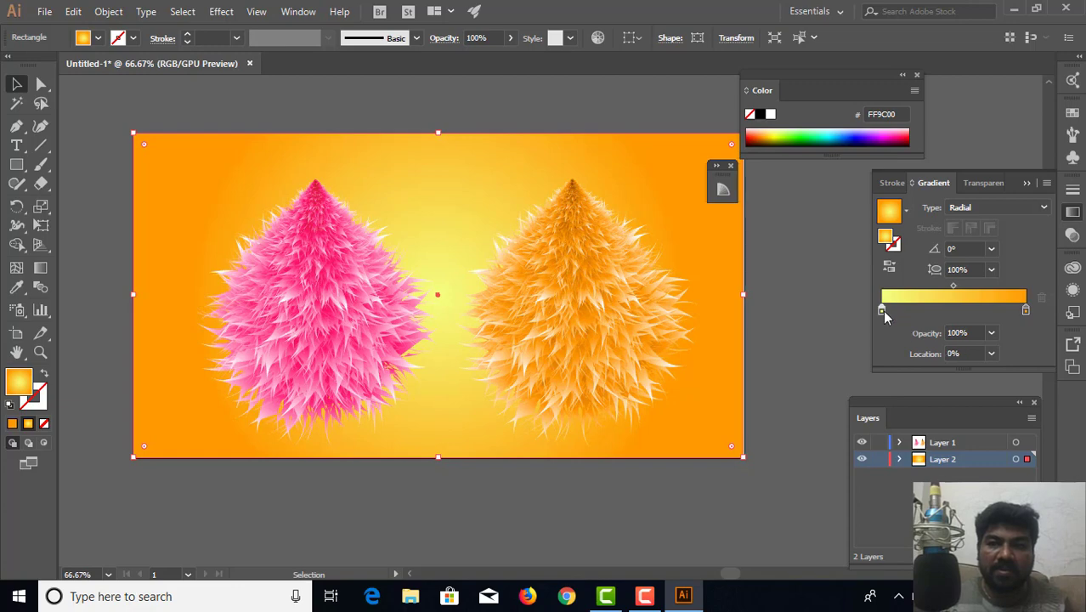
pyautogui.click(767, 130)
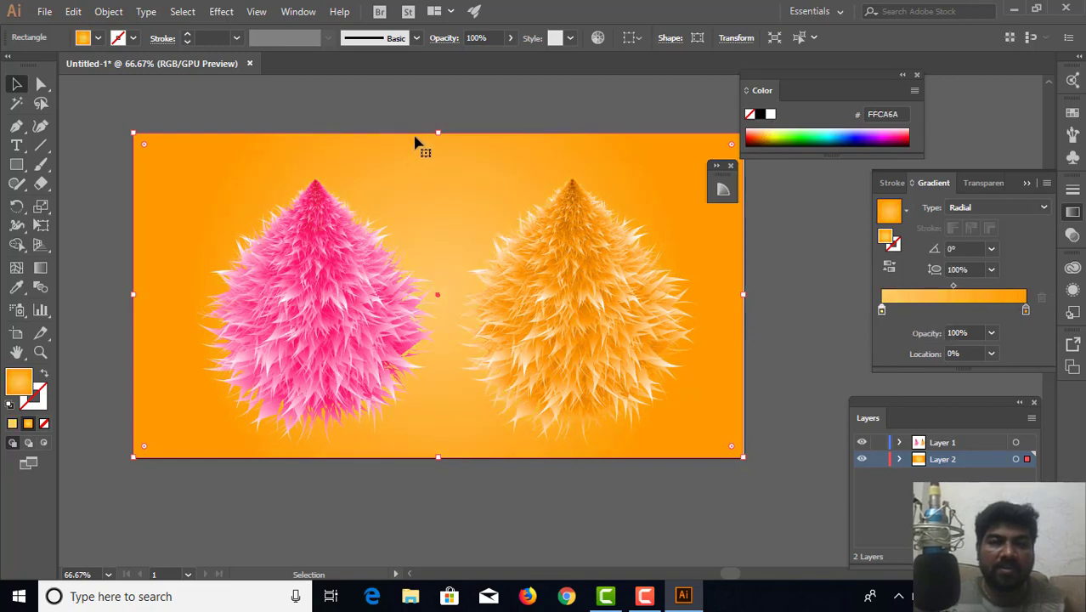
pyautogui.click(289, 111)
pyautogui.click(440, 216)
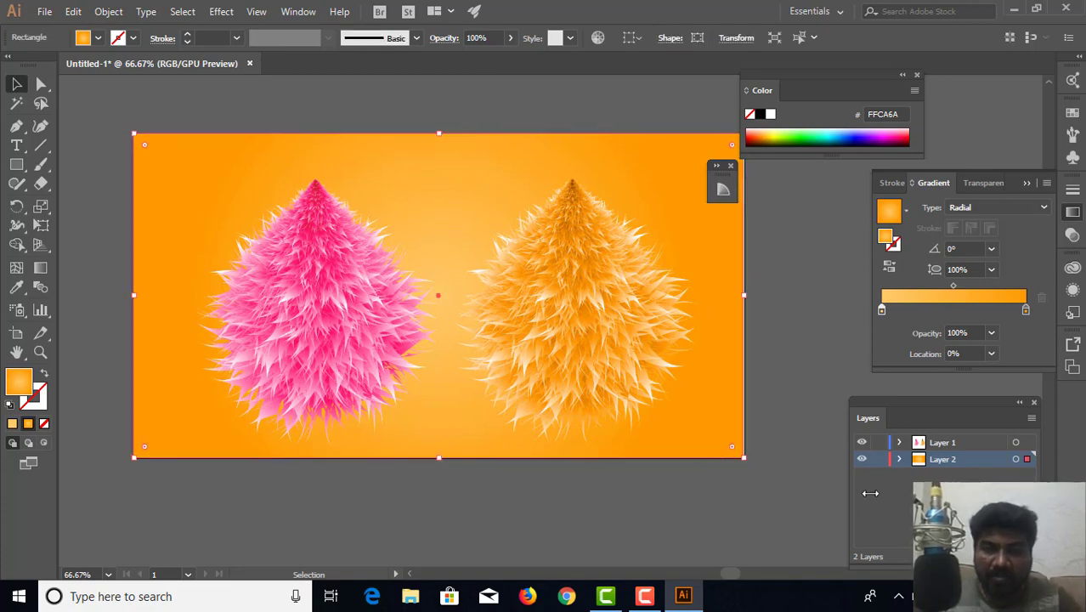
pyautogui.click(807, 455)
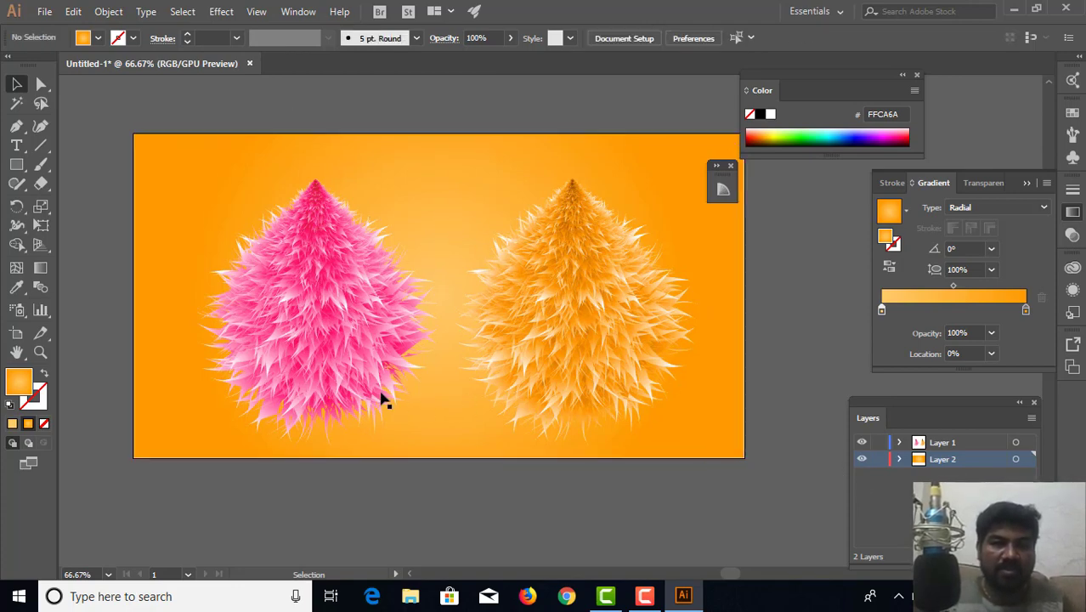
# Set the right creature's gradient centre stop to dark orange-red.
pyautogui.moveTo(447, 397); pyautogui.dragTo(458, 393)
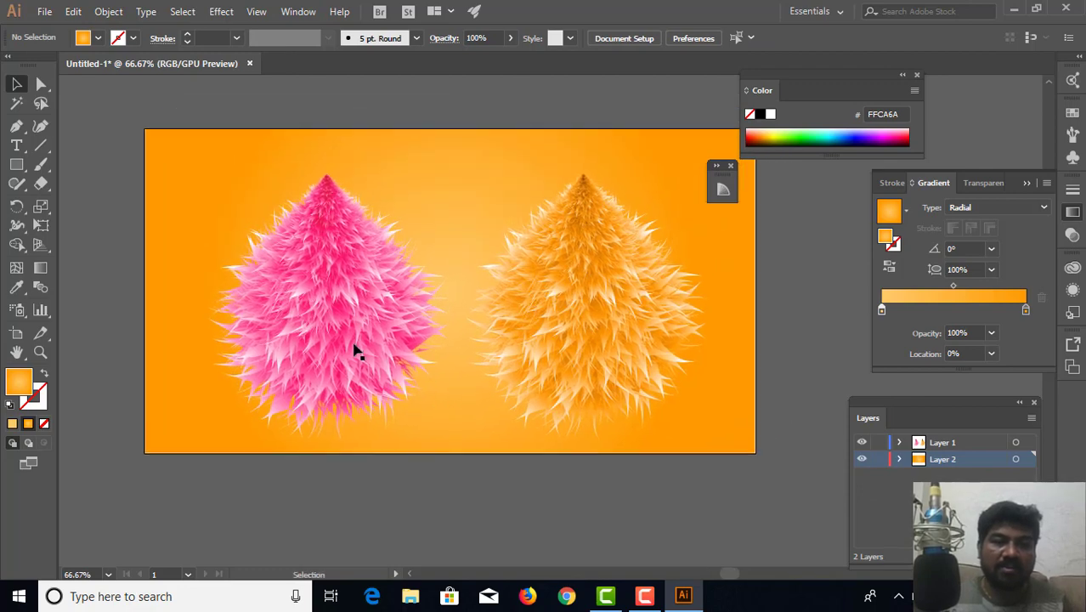
pyautogui.click(584, 310)
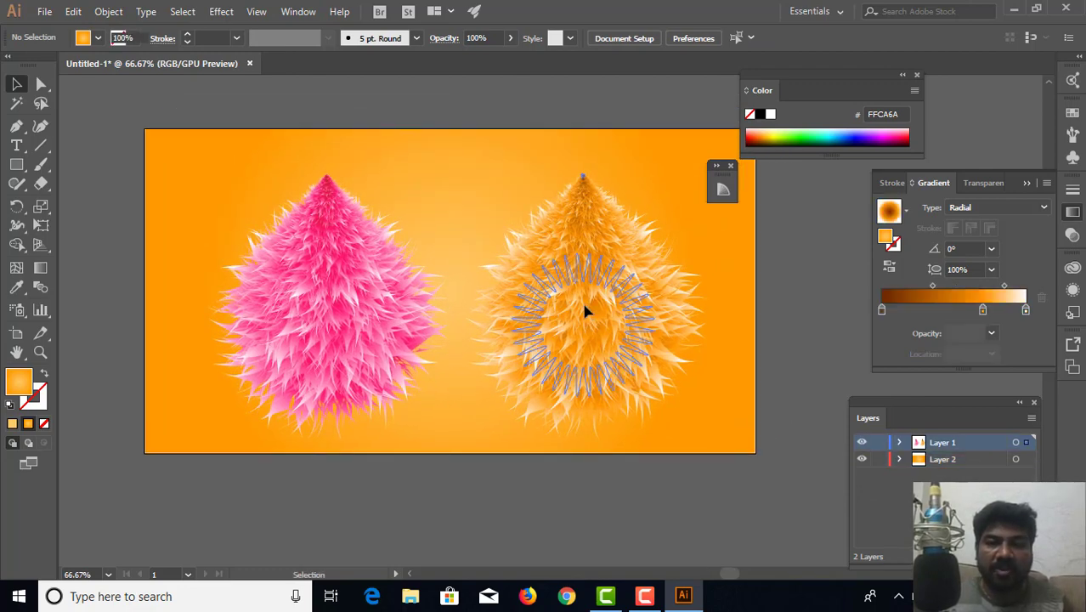
pyautogui.click(881, 310)
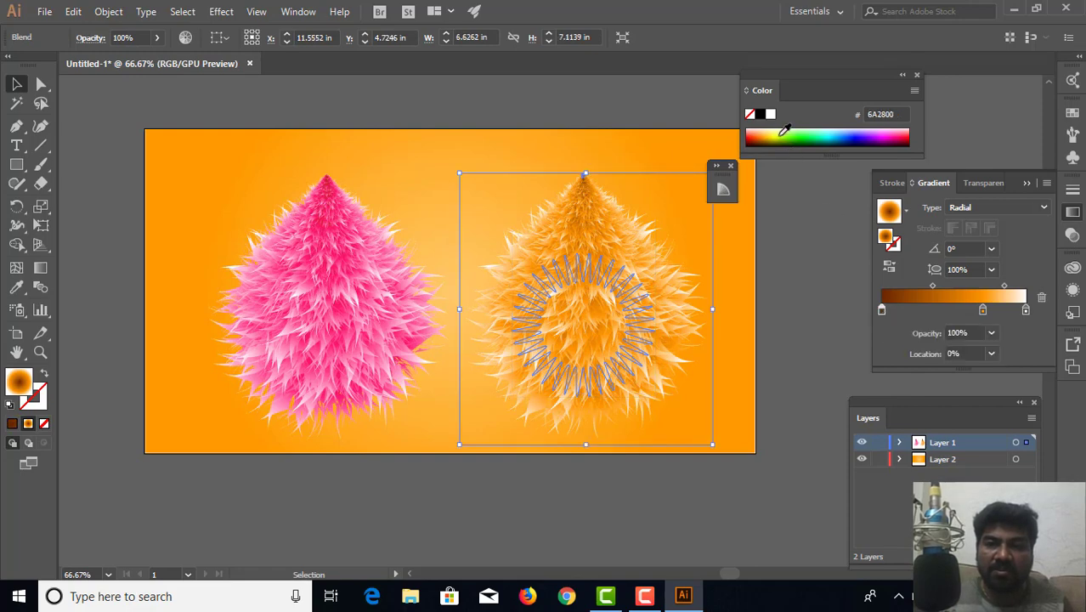
pyautogui.click(786, 132)
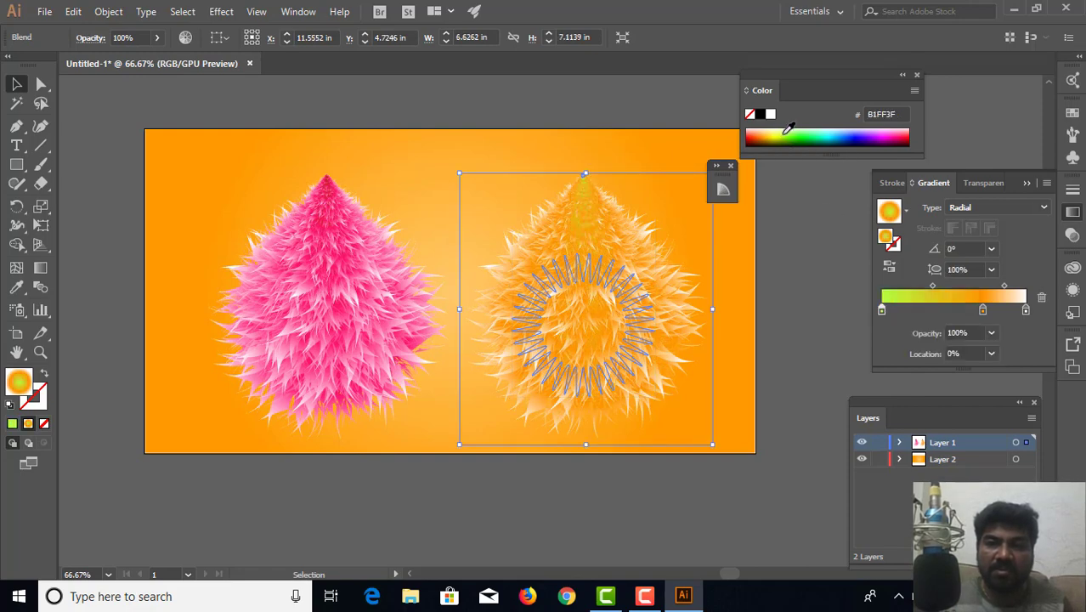
pyautogui.click(783, 130)
pyautogui.moveTo(781, 132); pyautogui.dragTo(750, 132)
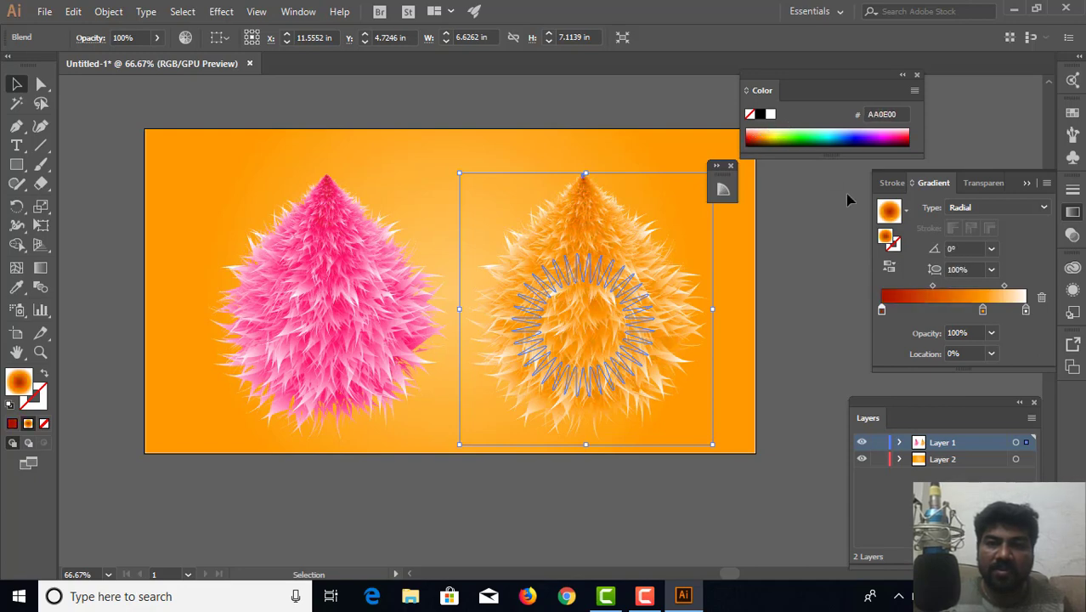
# Set the middle gradient stop to orange-red (FF5215) and preview the creature.
pyautogui.click(982, 310)
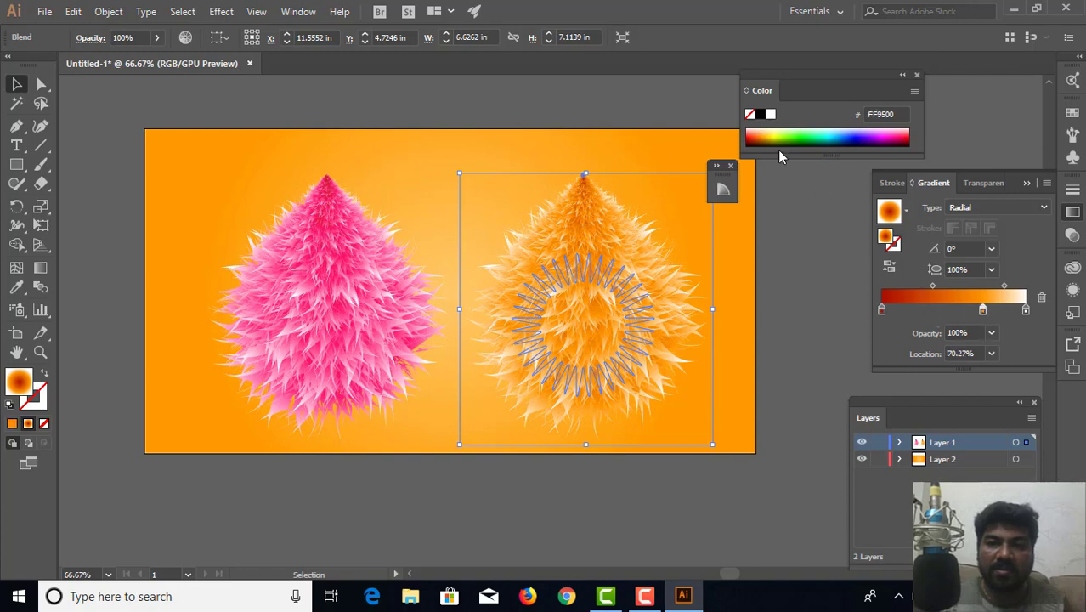
pyautogui.moveTo(762, 128); pyautogui.dragTo(751, 133)
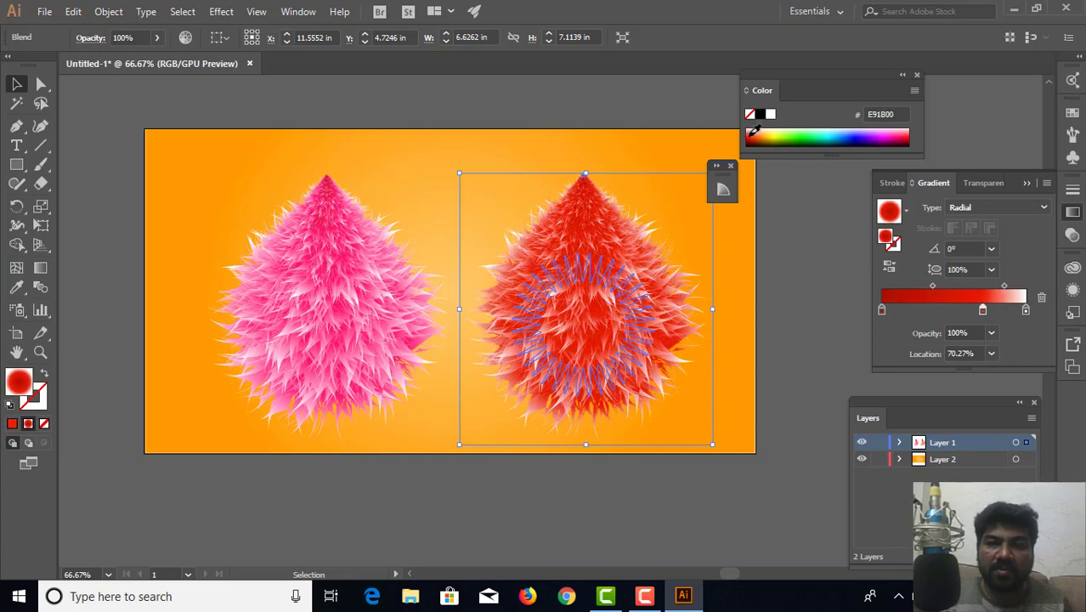
pyautogui.moveTo(755, 130); pyautogui.dragTo(756, 125)
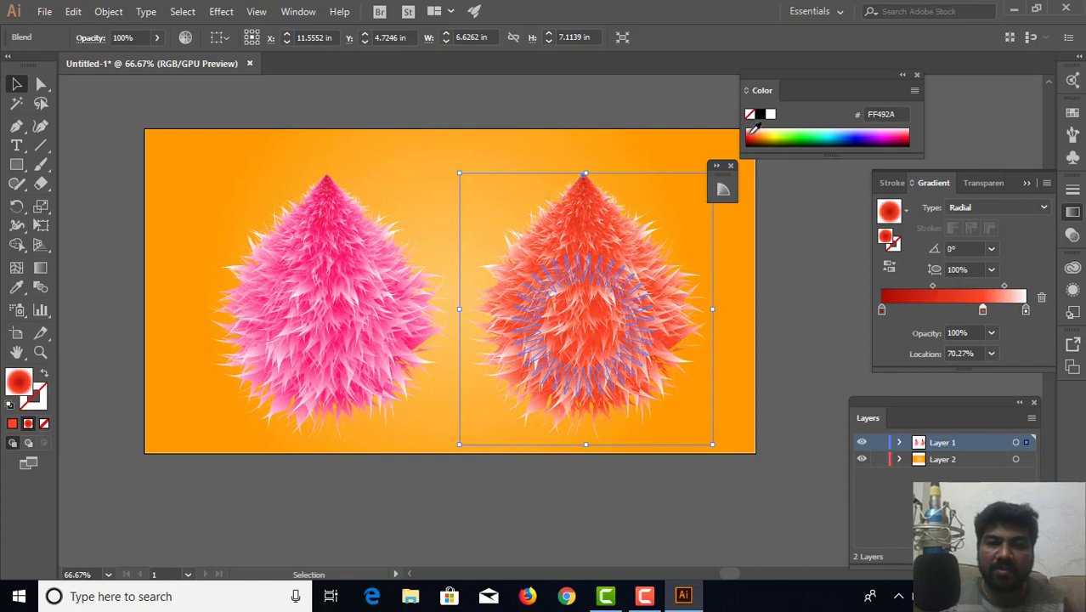
pyautogui.click(754, 130)
pyautogui.click(783, 277)
pyautogui.hscroll(2, 613, 347)
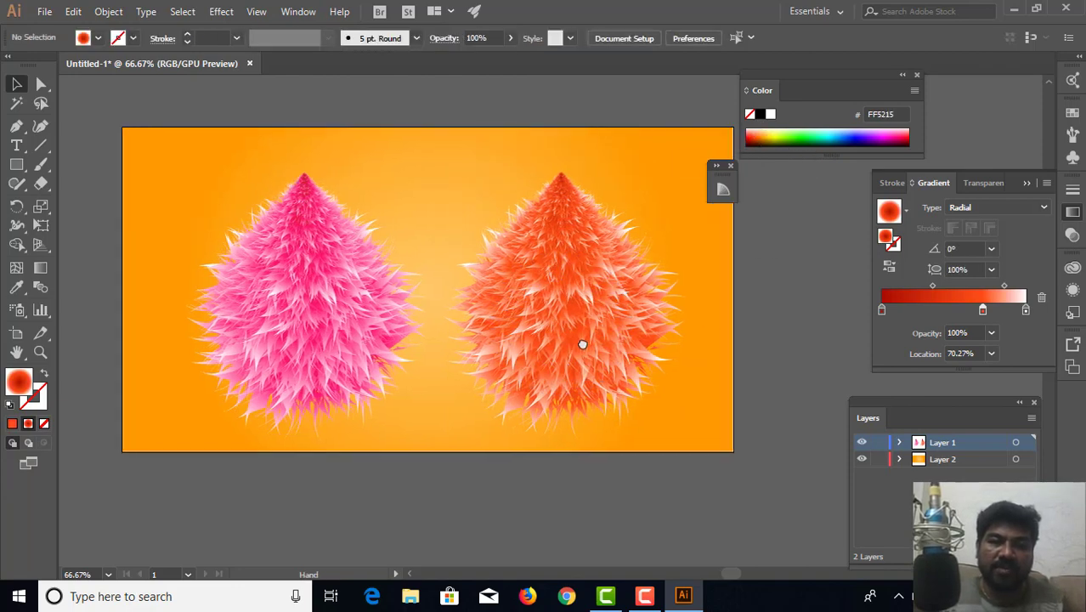
pyautogui.click(572, 334)
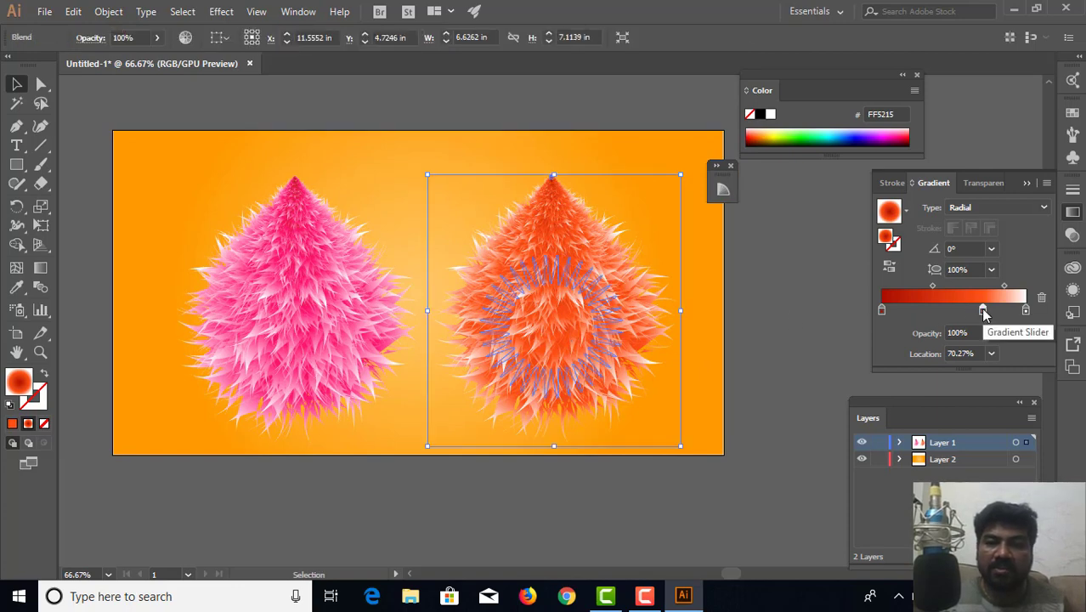
# Try red and pink, then settle the creature's fur on deep green and preview it.
pyautogui.click(897, 129)
pyautogui.click(905, 136)
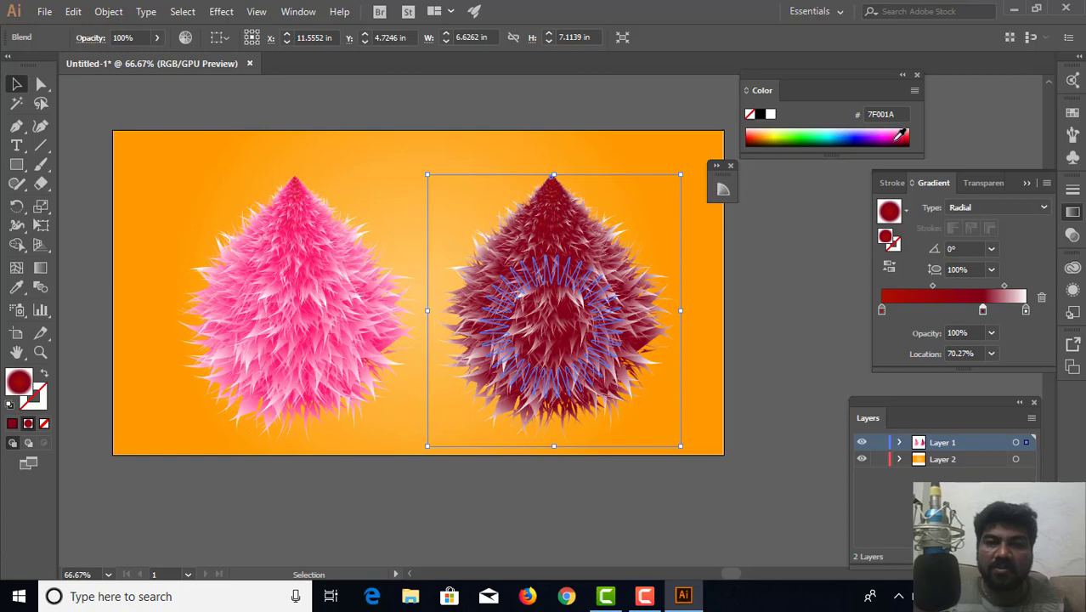
pyautogui.click(903, 129)
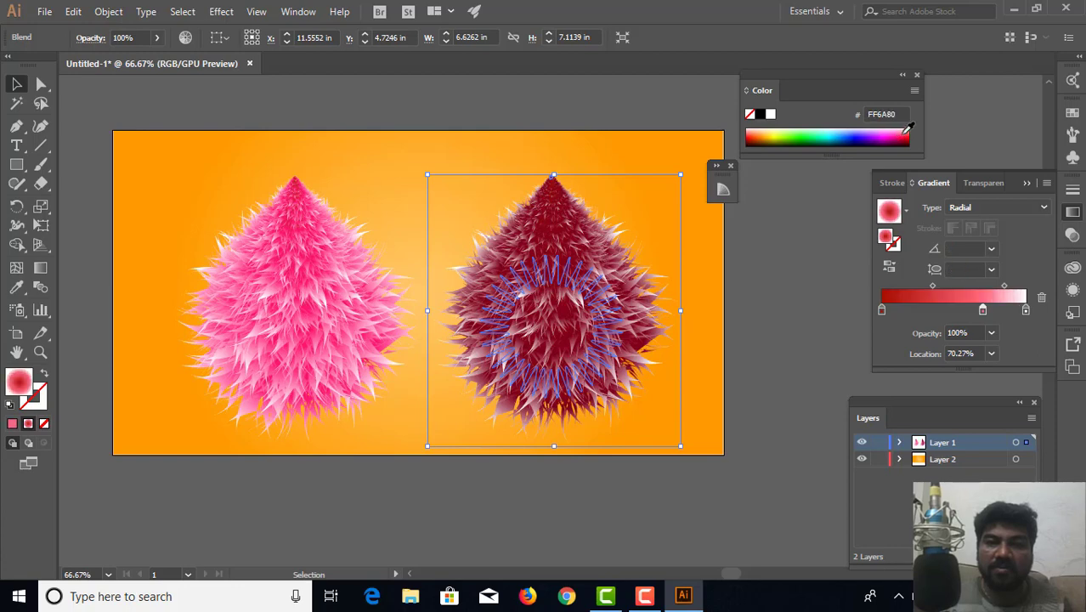
pyautogui.click(775, 134)
pyautogui.click(795, 134)
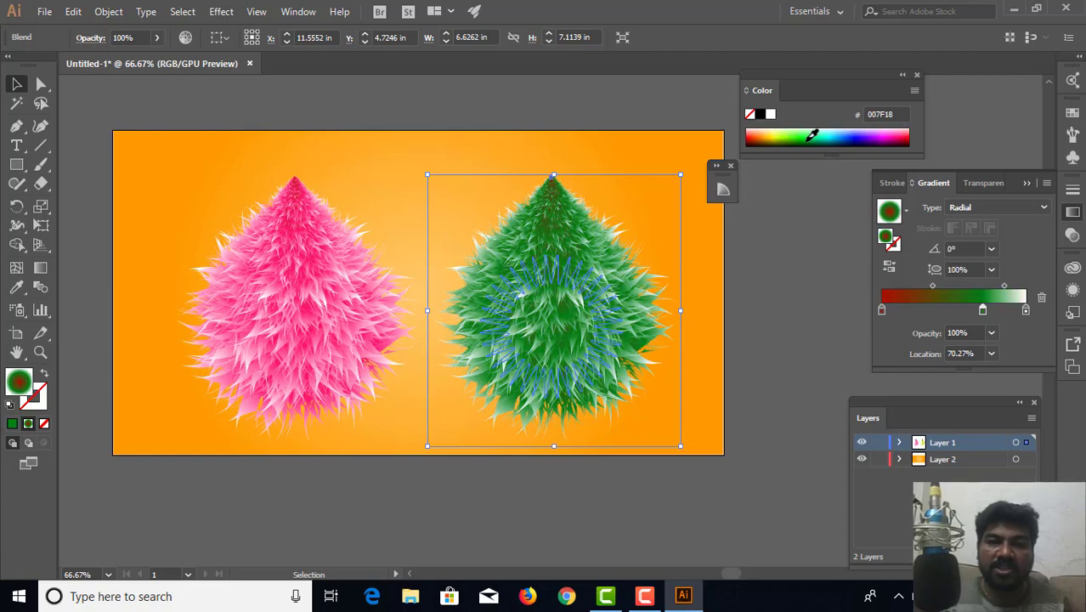
pyautogui.click(798, 132)
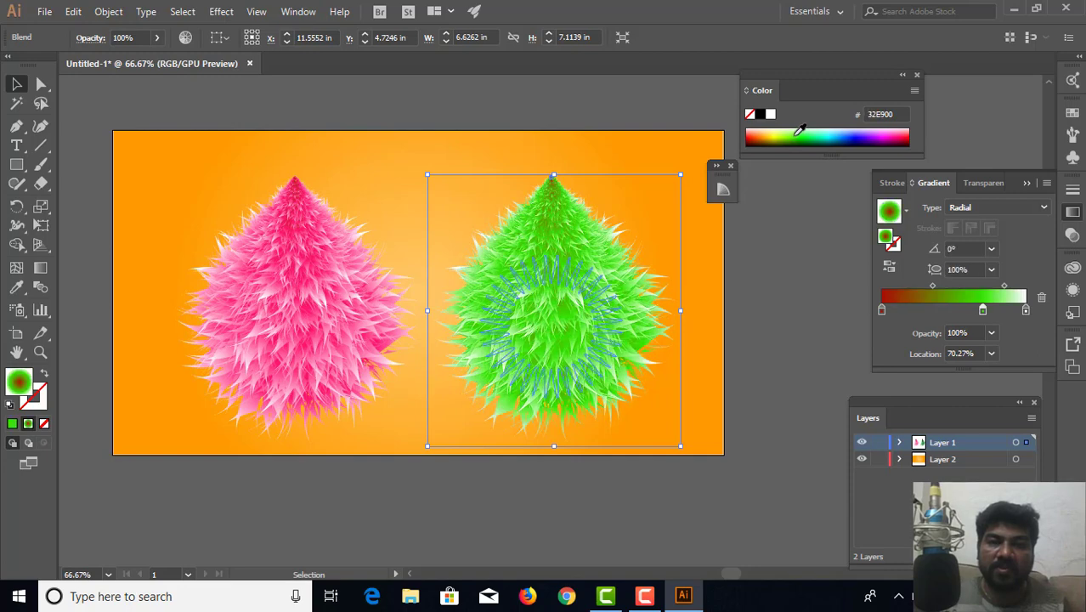
pyautogui.click(796, 132)
pyautogui.click(806, 135)
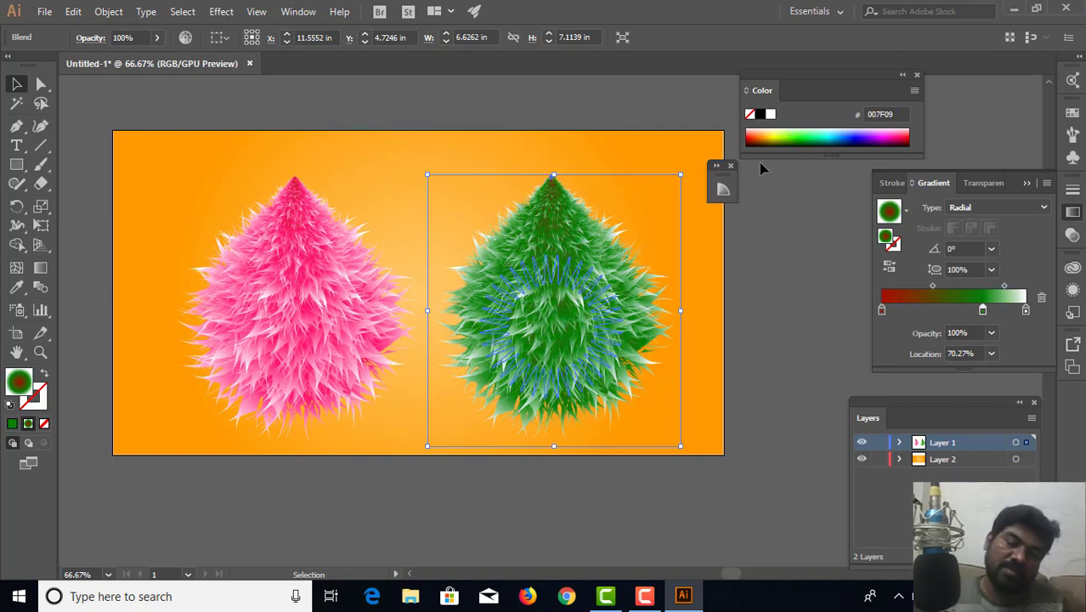
pyautogui.click(745, 310)
# Fine-tune the fur colour to a medium yellowish green.
pyautogui.click(667, 281)
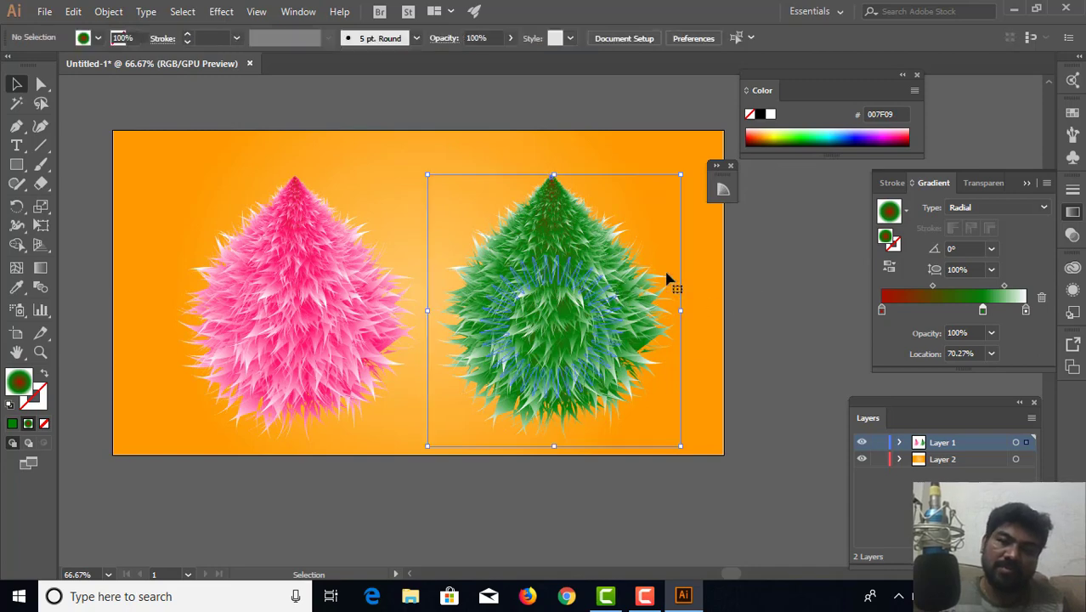
pyautogui.click(796, 134)
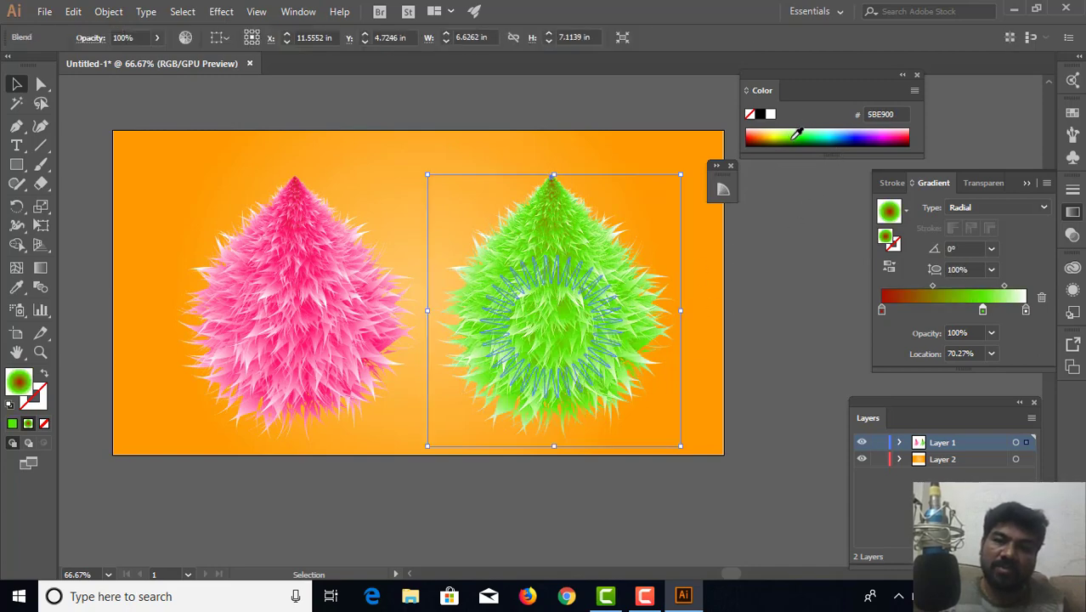
pyautogui.click(797, 134)
pyautogui.click(797, 134)
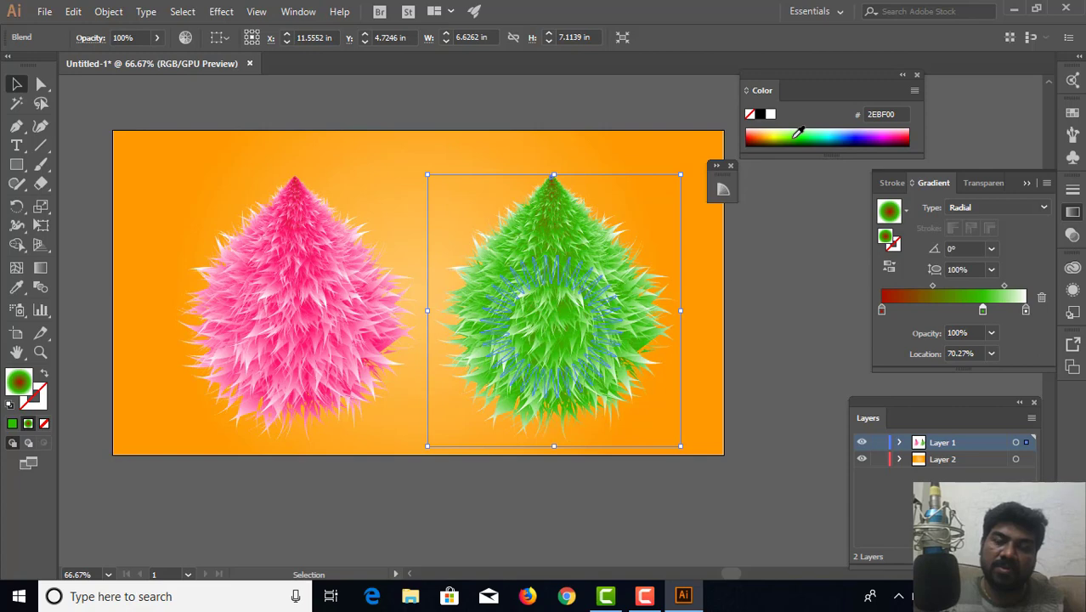
pyautogui.click(798, 134)
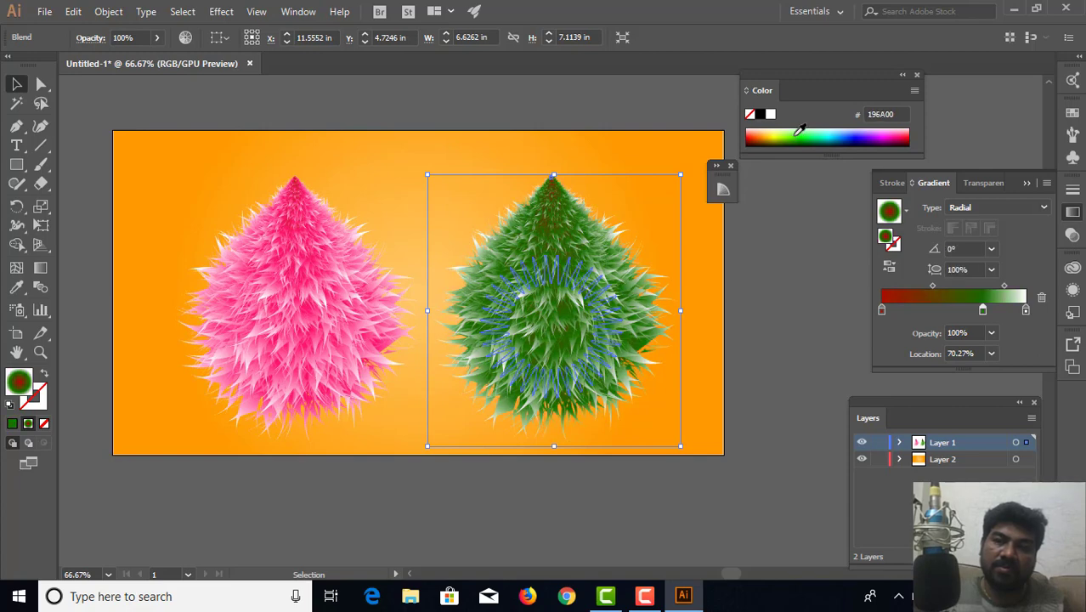
pyautogui.click(798, 133)
pyautogui.click(800, 135)
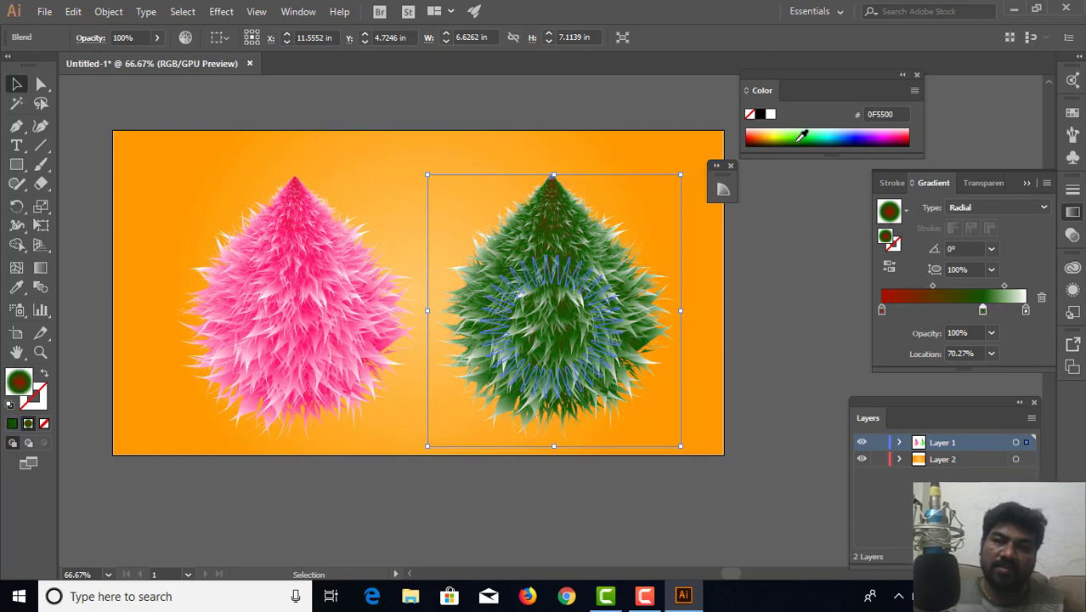
pyautogui.click(799, 133)
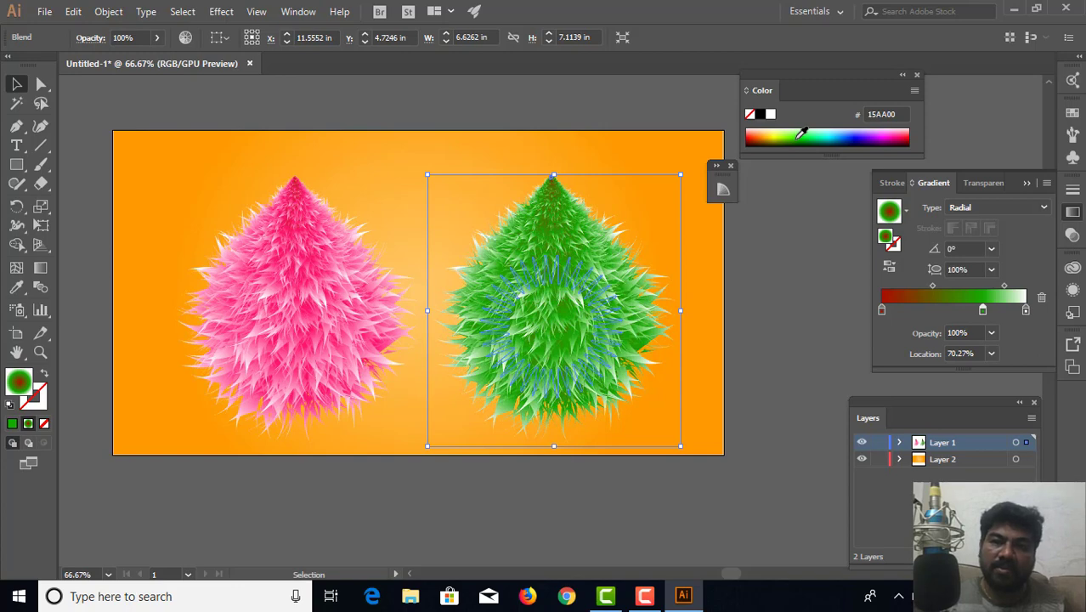
pyautogui.click(793, 135)
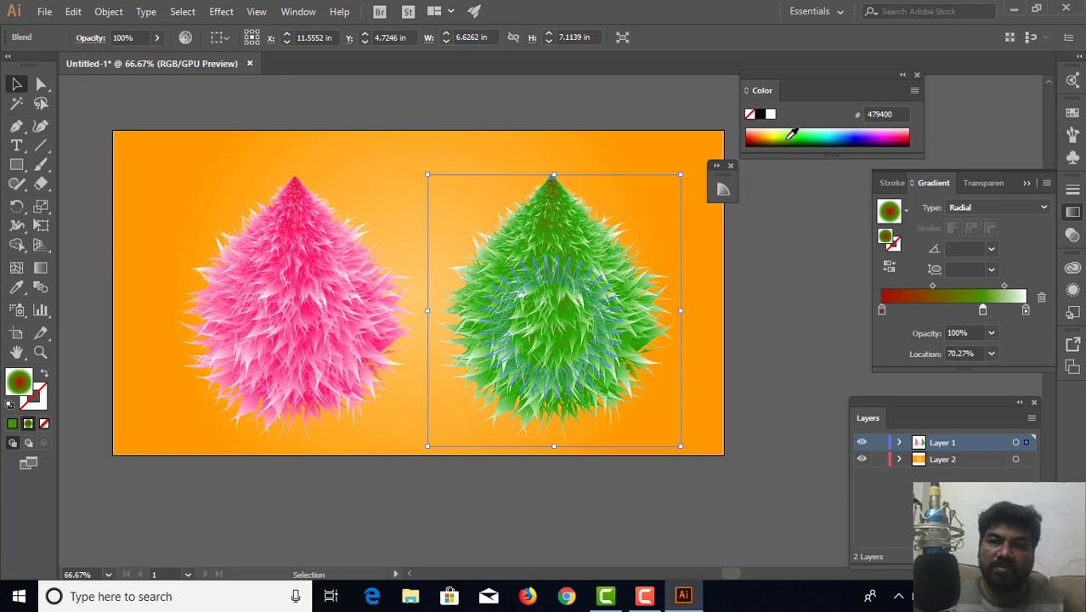
# Set the gradient centre to dark green (175500) and move the middle transition to about 58%.
pyautogui.click(881, 309)
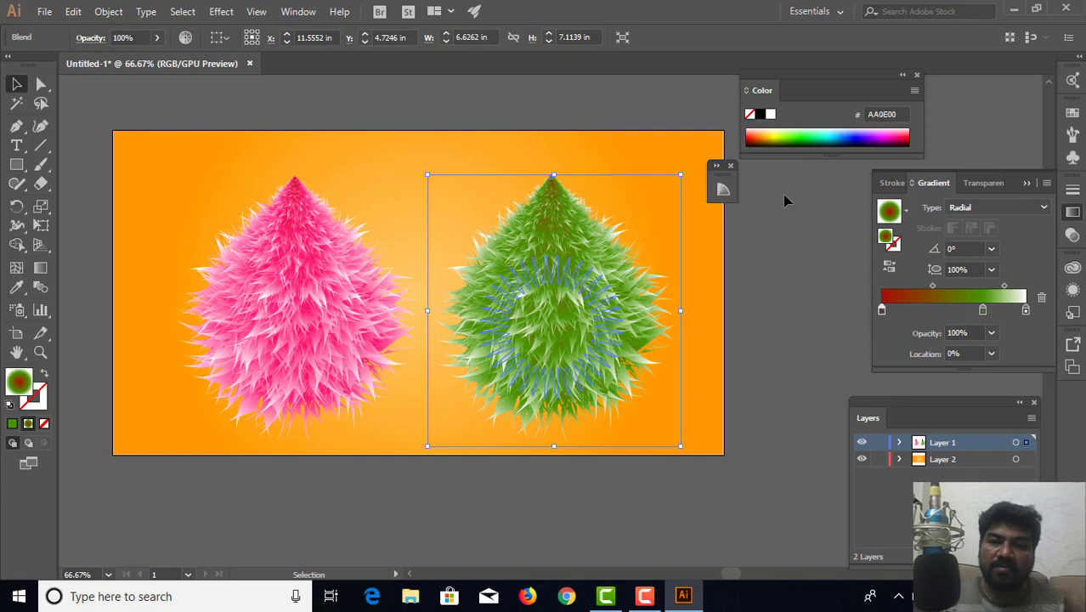
pyautogui.click(797, 135)
pyautogui.click(797, 137)
pyautogui.moveTo(982, 311)
pyautogui.mouseDown()
pyautogui.moveTo(966, 312)
pyautogui.moveTo(1005, 288)
pyautogui.moveTo(961, 311)
pyautogui.moveTo(1011, 286)
pyautogui.mouseUp()
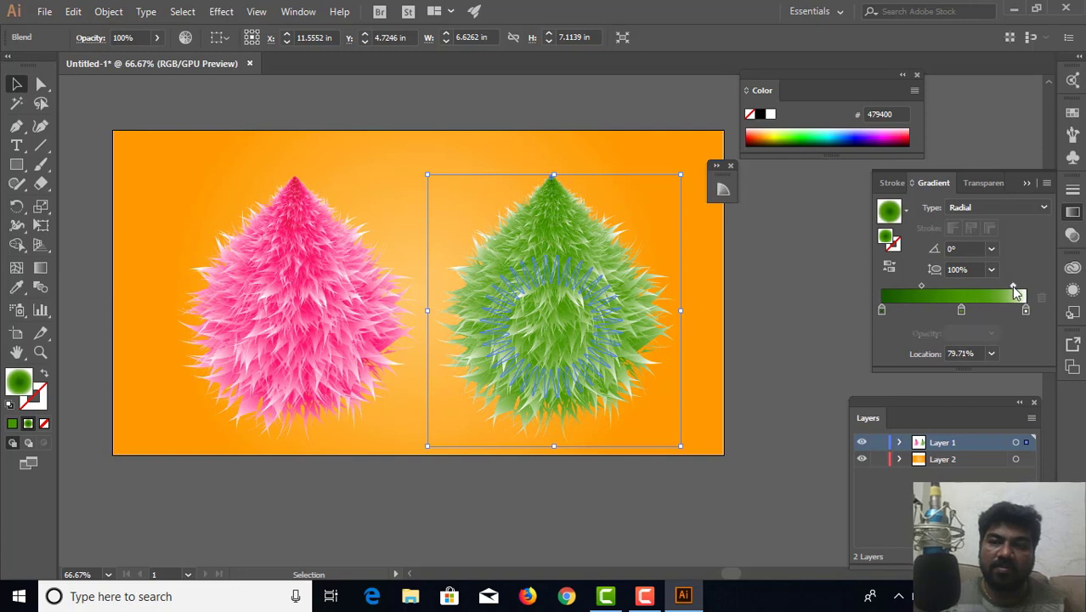
# Place the teardrop's middle gradient stop at 50.27% and try green shades.
pyautogui.click(789, 287)
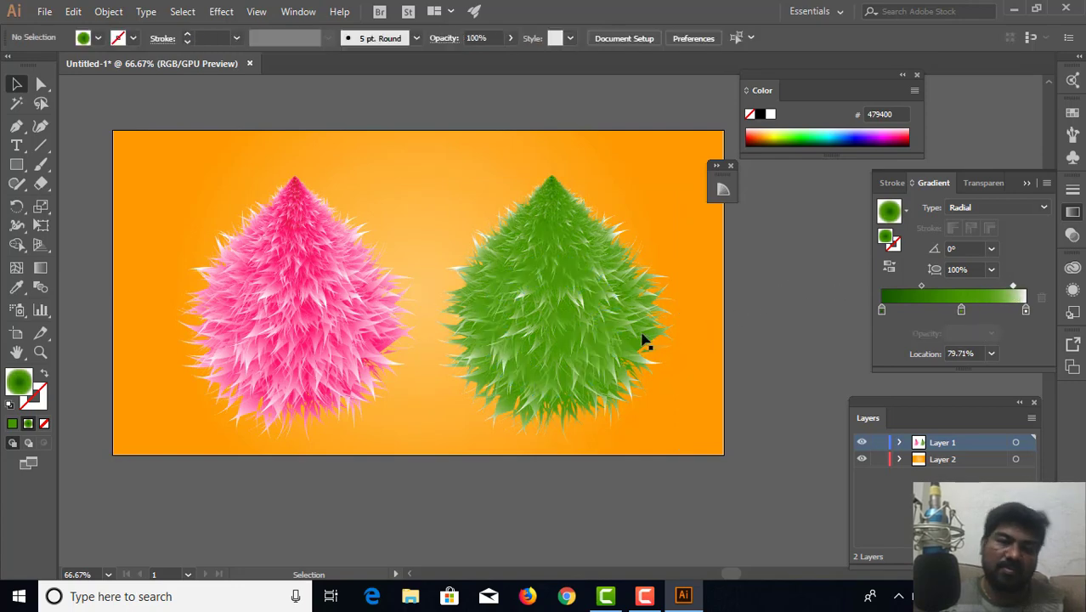
pyautogui.click(583, 348)
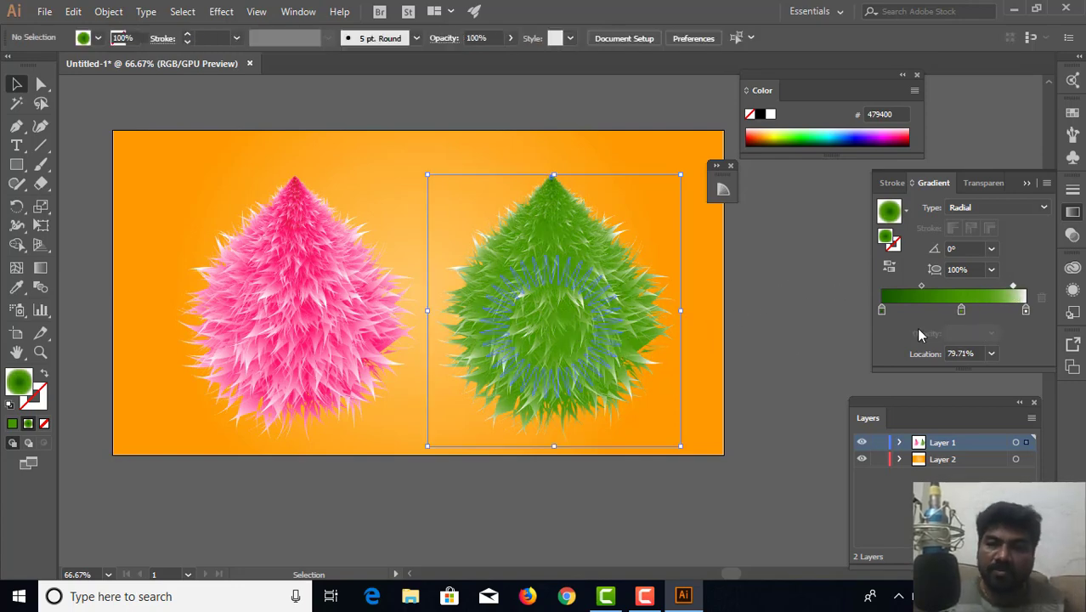
pyautogui.moveTo(962, 316); pyautogui.dragTo(956, 314)
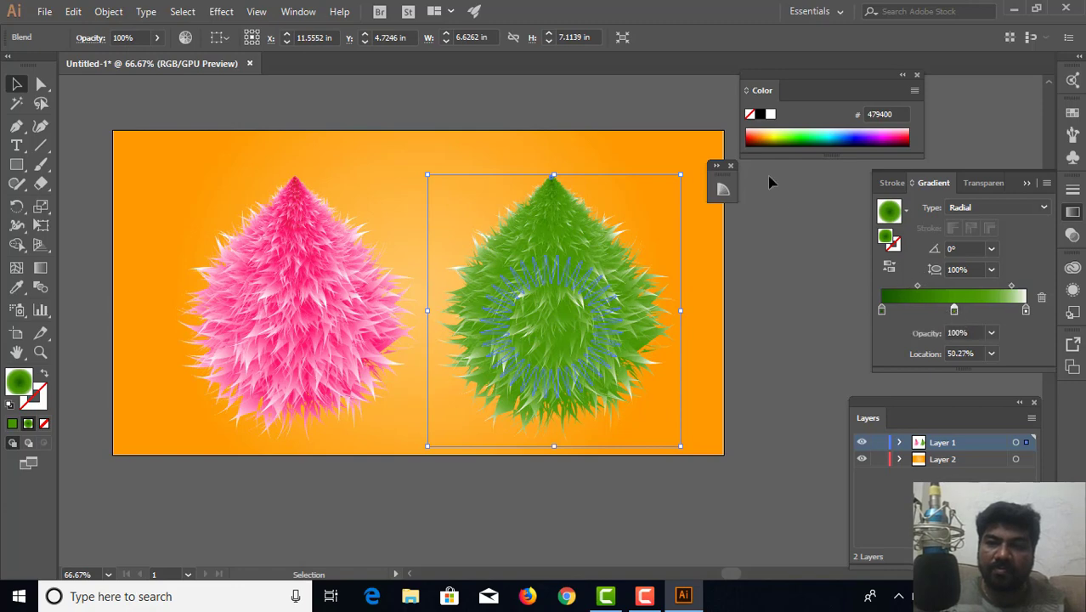
pyautogui.click(791, 130)
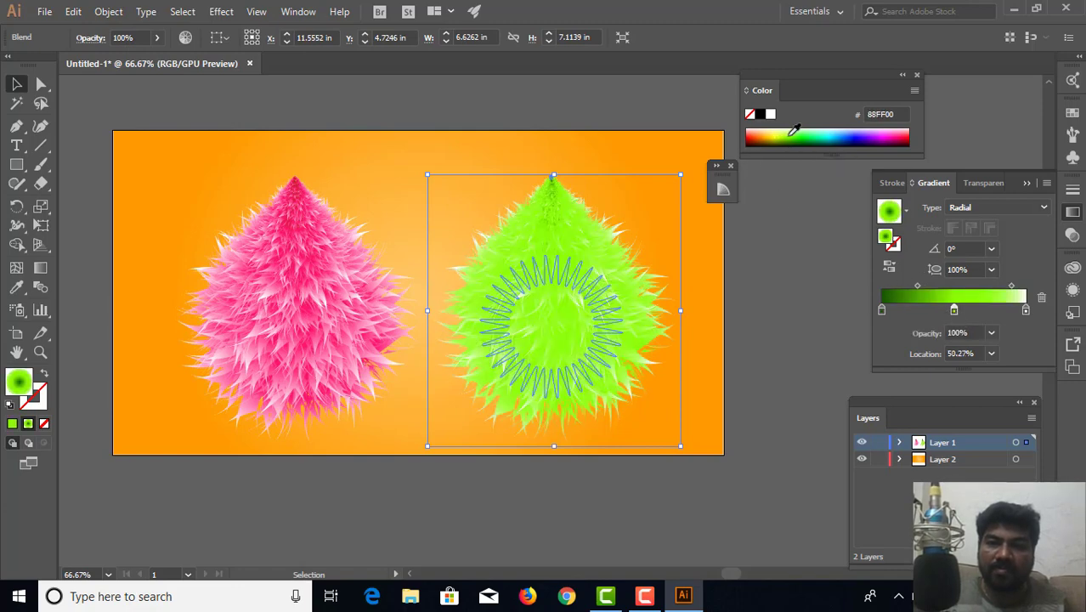
pyautogui.click(794, 129)
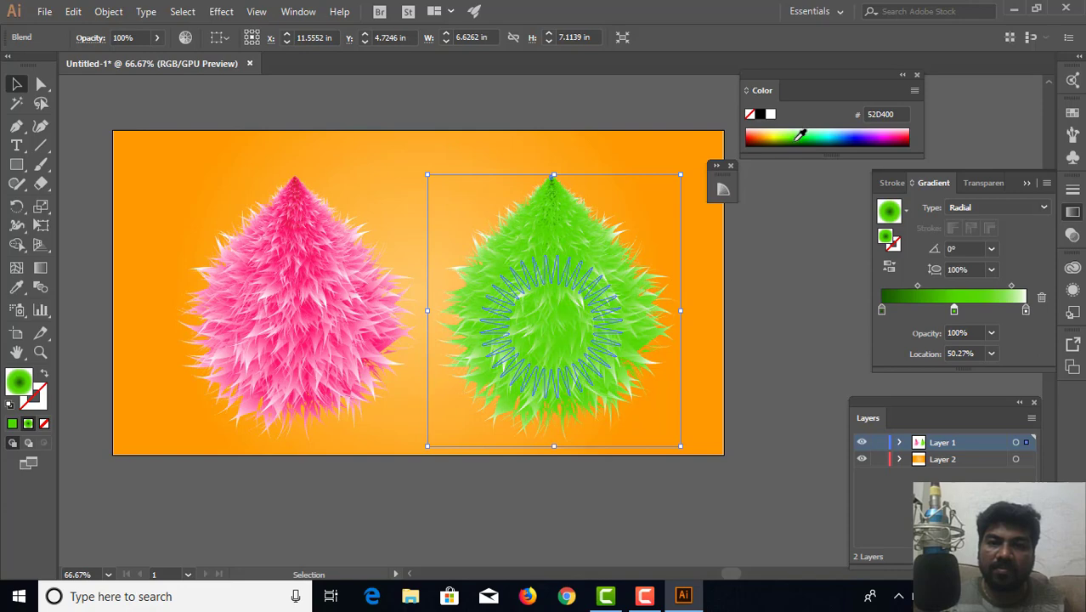
pyautogui.click(799, 127)
pyautogui.click(799, 133)
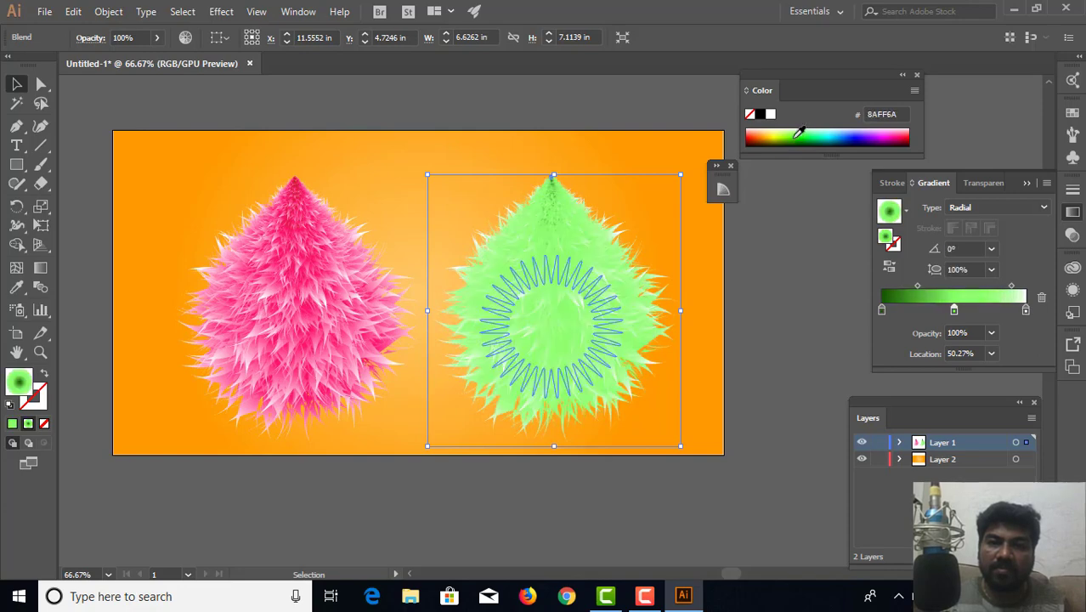
# Try orange shades for the middle stop, from salmon to dark red-orange.
pyautogui.moveTo(799, 134); pyautogui.dragTo(762, 134)
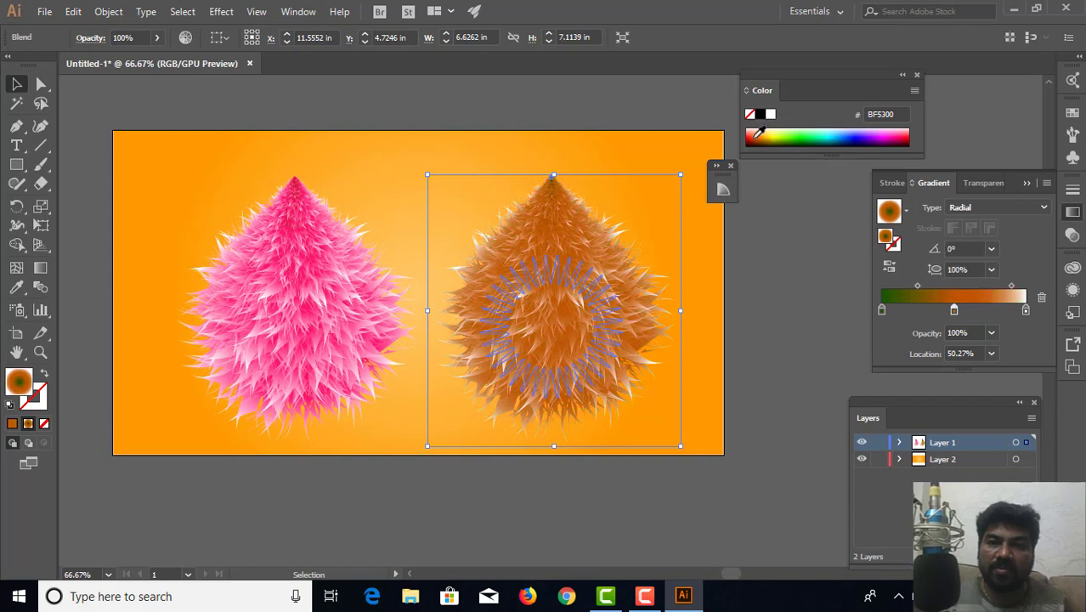
pyautogui.moveTo(762, 133); pyautogui.dragTo(764, 124)
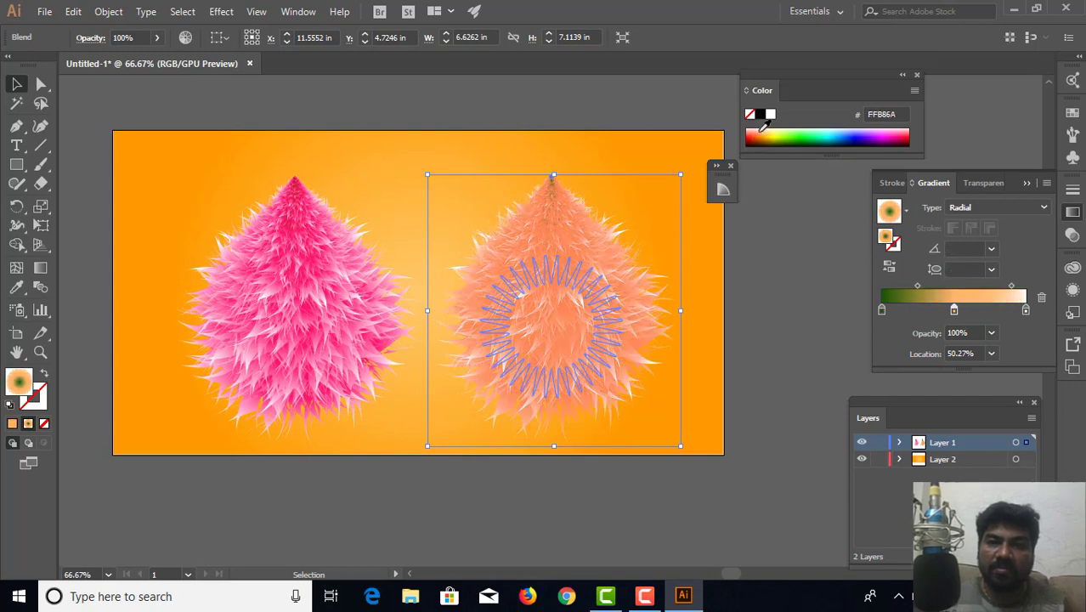
pyautogui.click(759, 133)
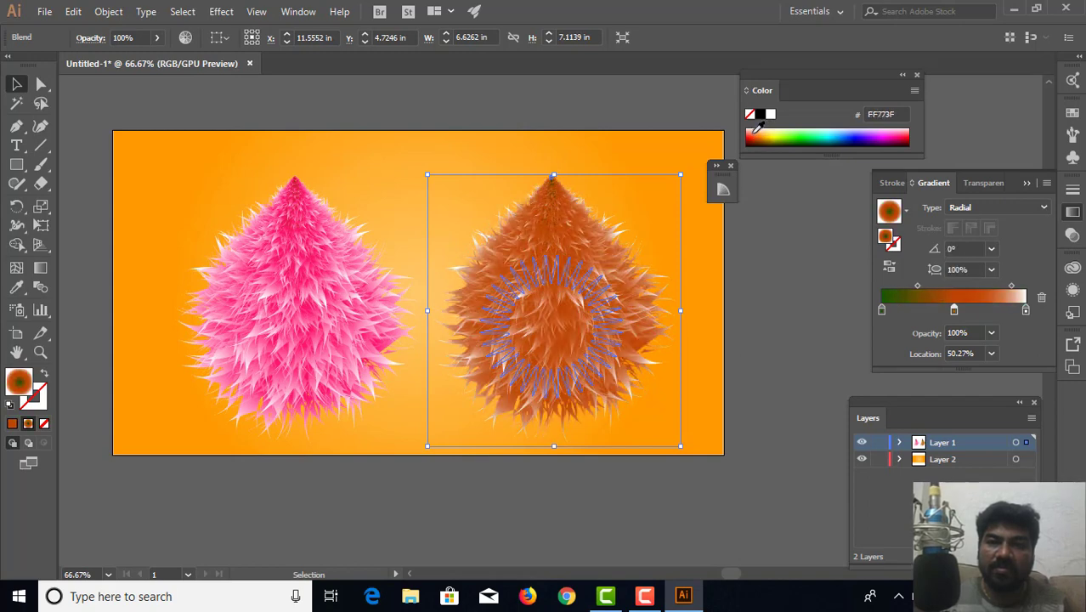
pyautogui.click(761, 128)
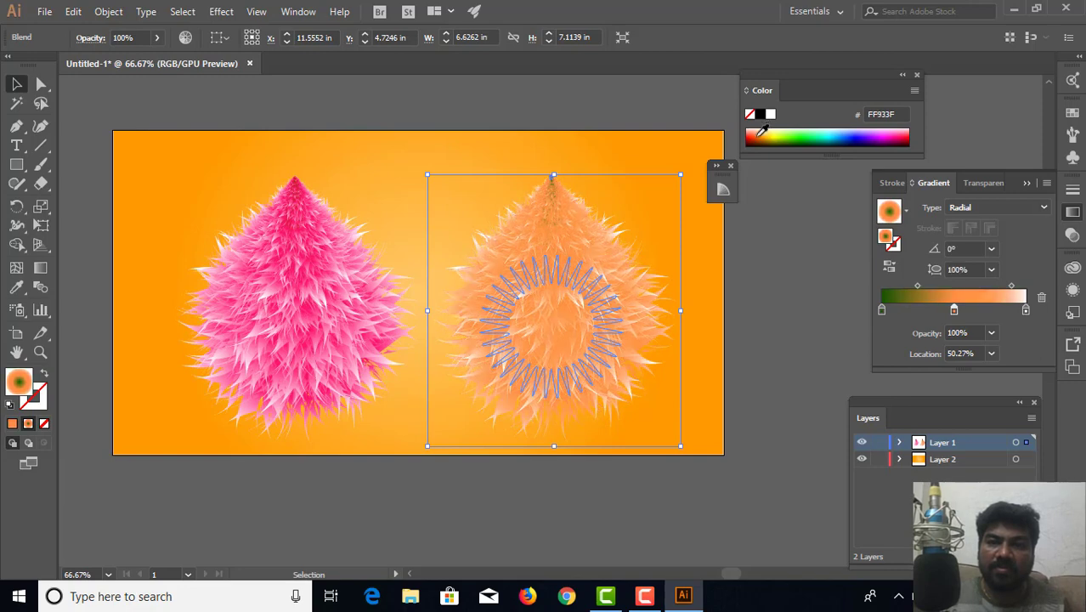
pyautogui.click(754, 133)
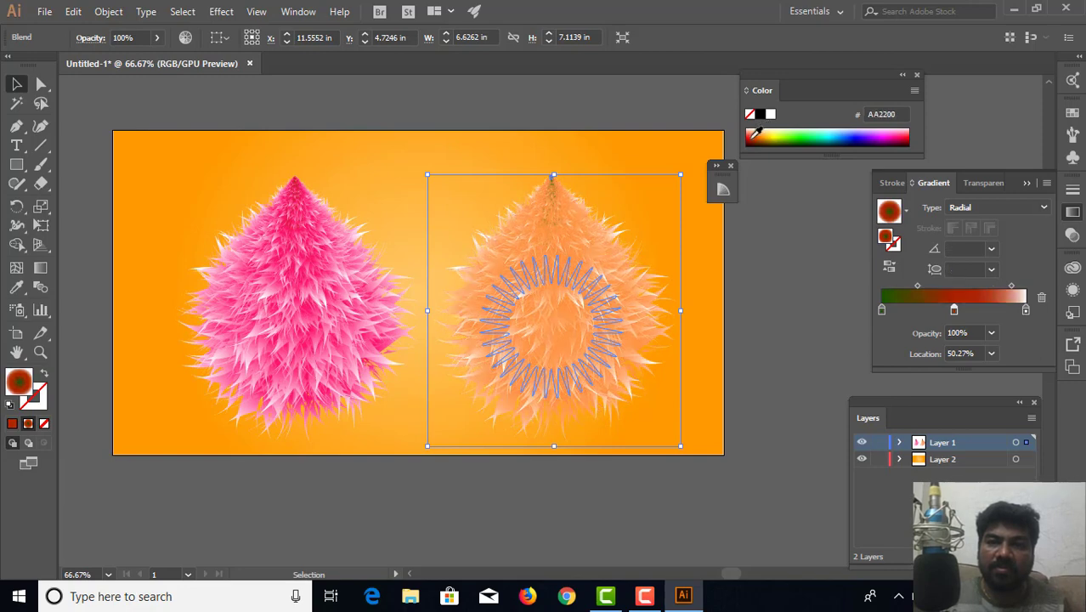
# Try pink and dark magenta shades for the fur.
pyautogui.click(905, 127)
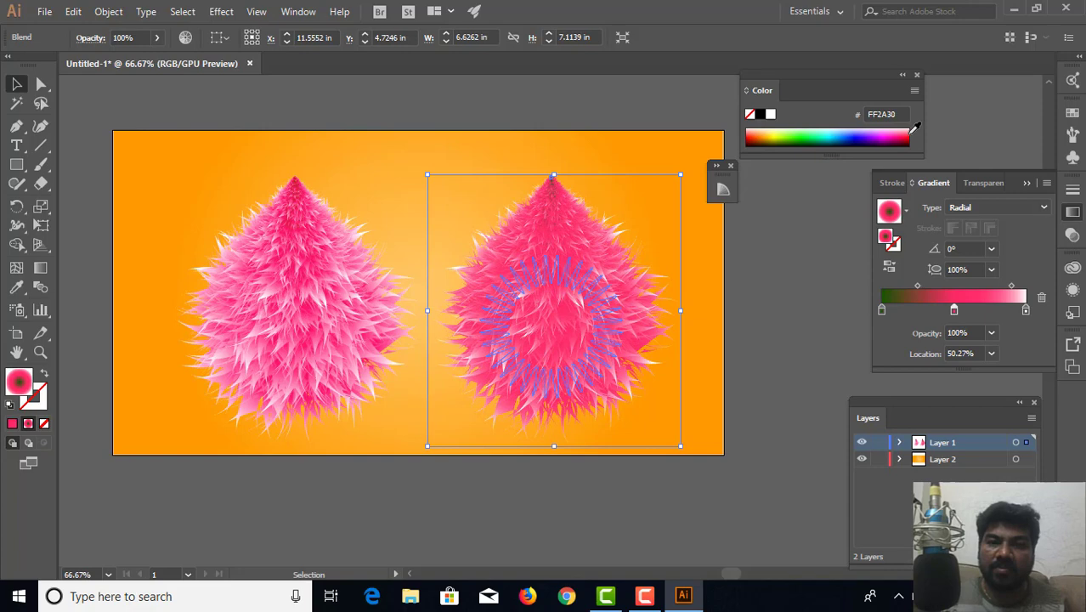
pyautogui.click(902, 127)
pyautogui.click(898, 127)
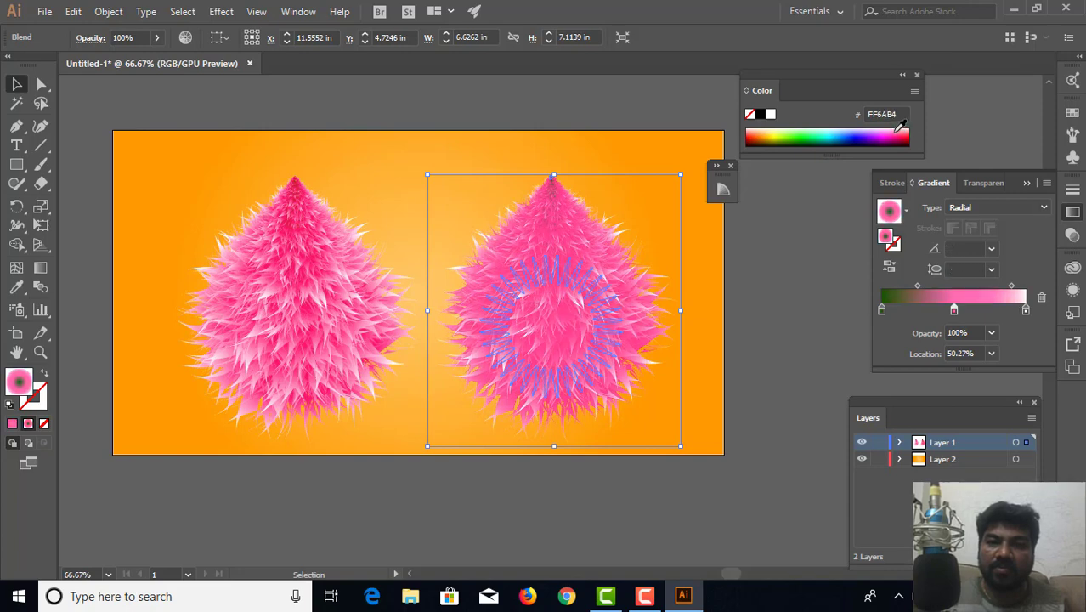
pyautogui.click(897, 129)
pyautogui.click(902, 133)
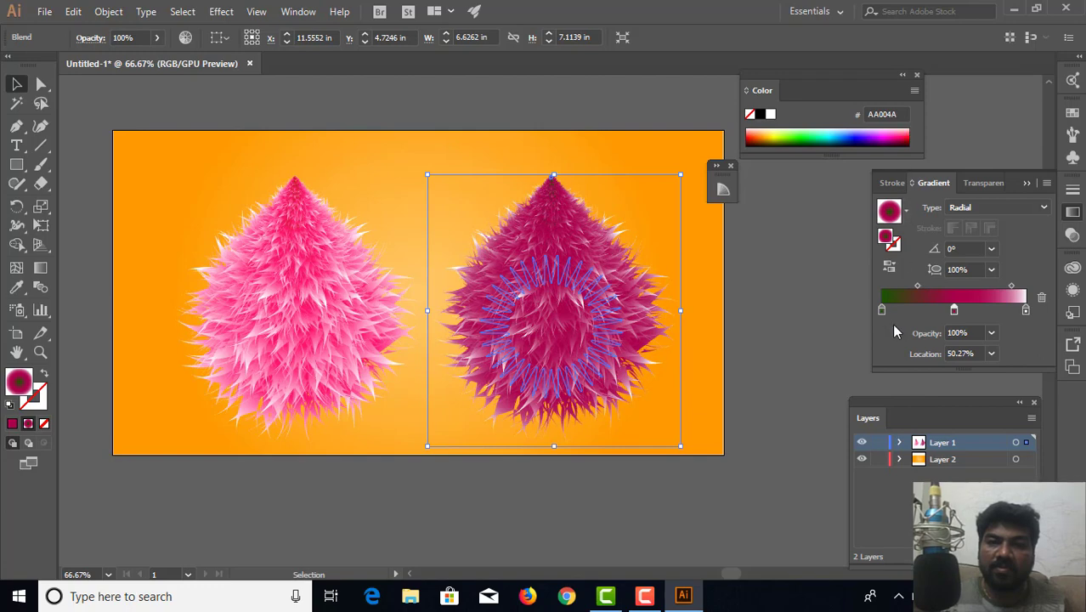
# Make the 0% stop nearly black red and the middle stop light pink.
pyautogui.click(882, 311)
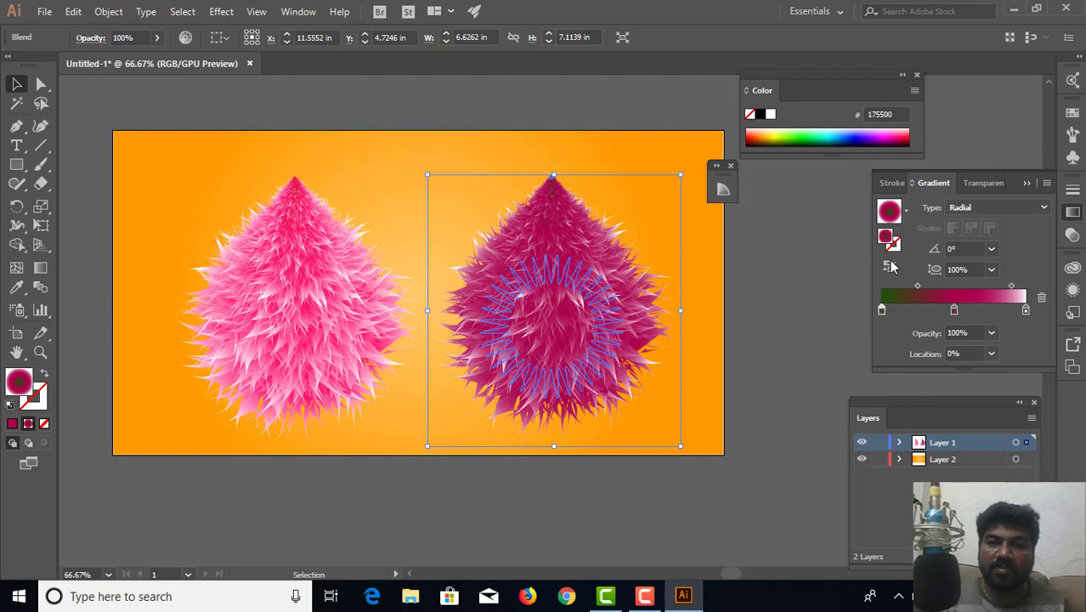
pyautogui.click(909, 138)
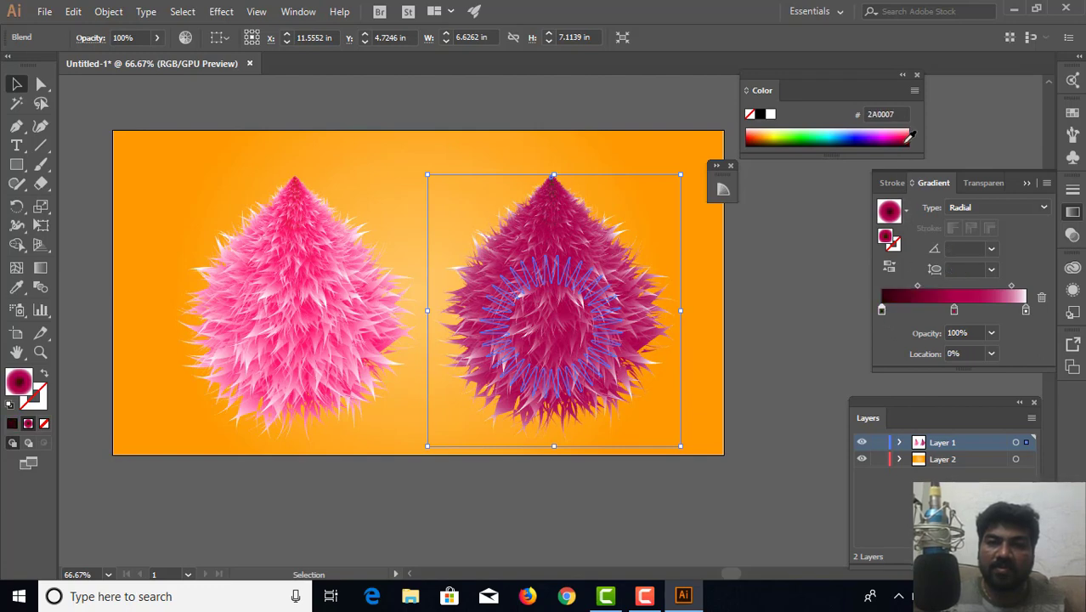
pyautogui.click(953, 311)
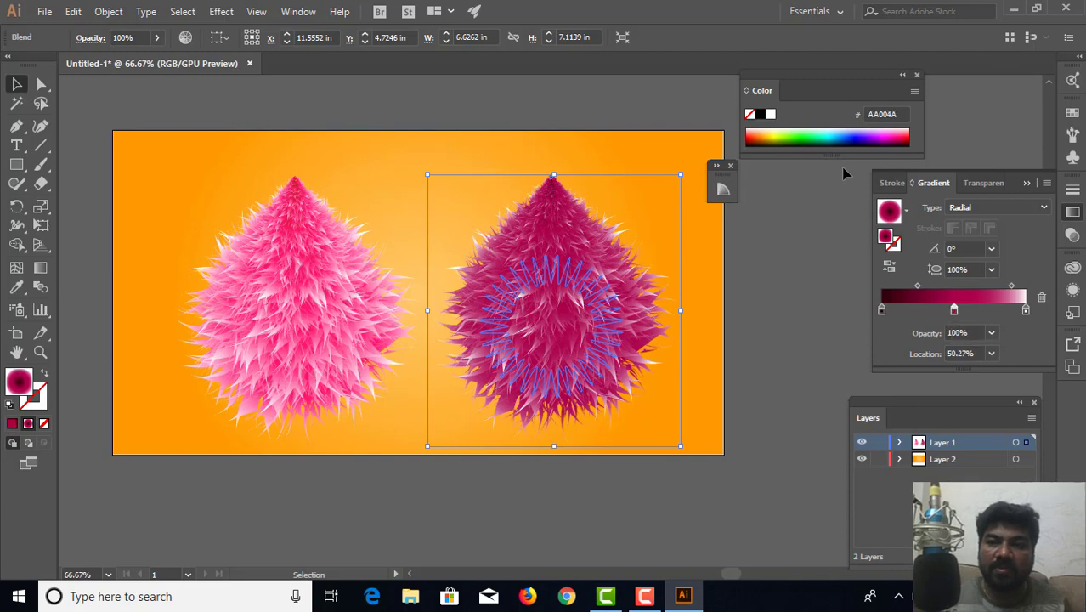
pyautogui.click(887, 129)
# Sweep the middle colour through blue and green to orange-red FF3400, then preview.
pyautogui.moveTo(887, 126)
pyautogui.mouseDown()
pyautogui.moveTo(834, 131)
pyautogui.moveTo(856, 138)
pyautogui.mouseUp()
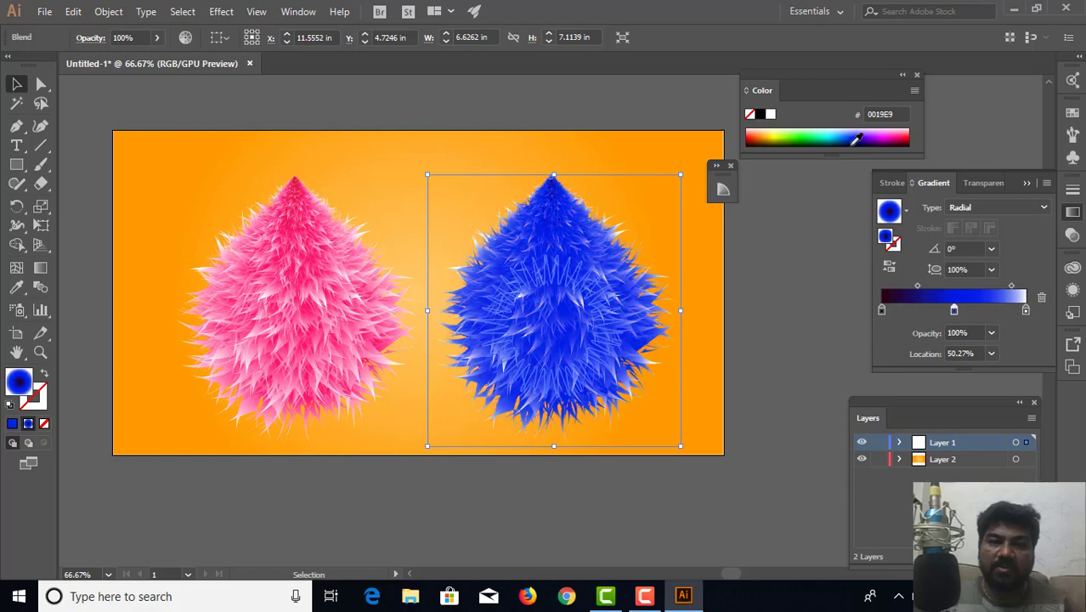
pyautogui.click(850, 129)
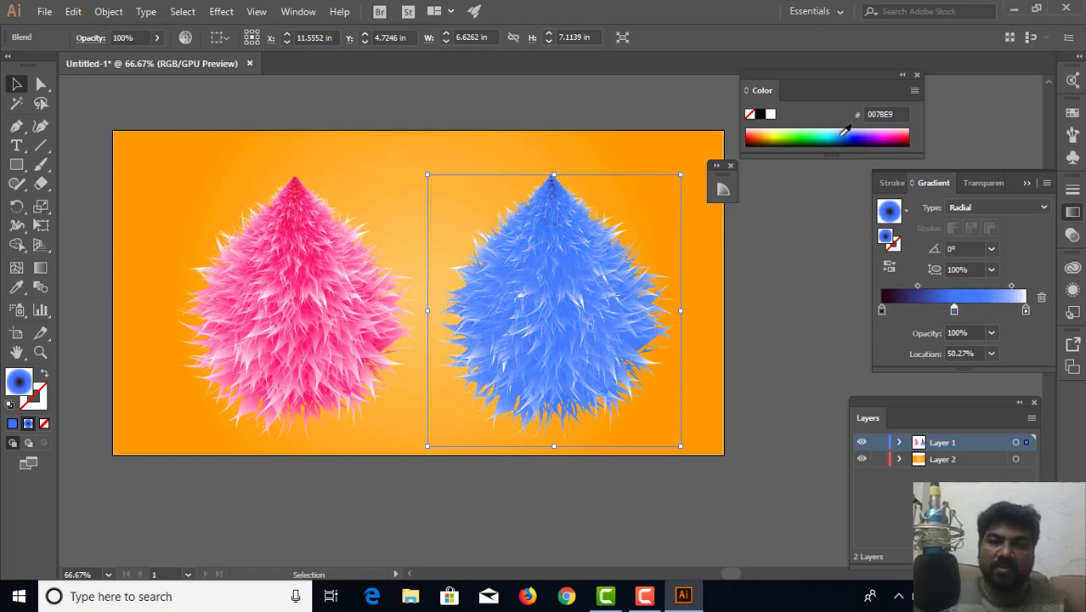
pyautogui.moveTo(845, 129); pyautogui.dragTo(793, 137)
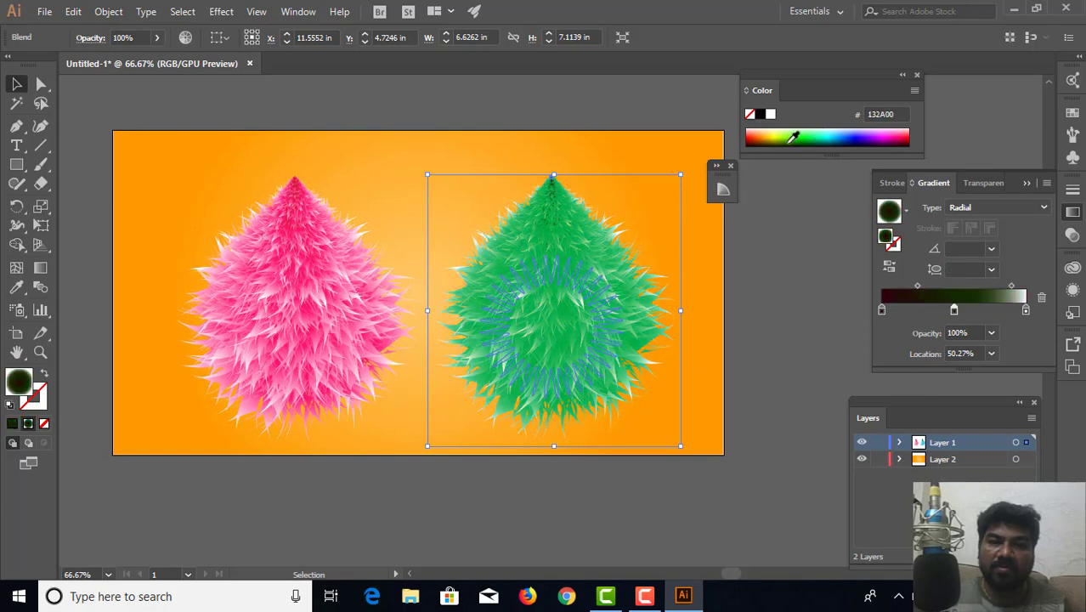
pyautogui.moveTo(785, 131); pyautogui.dragTo(762, 131)
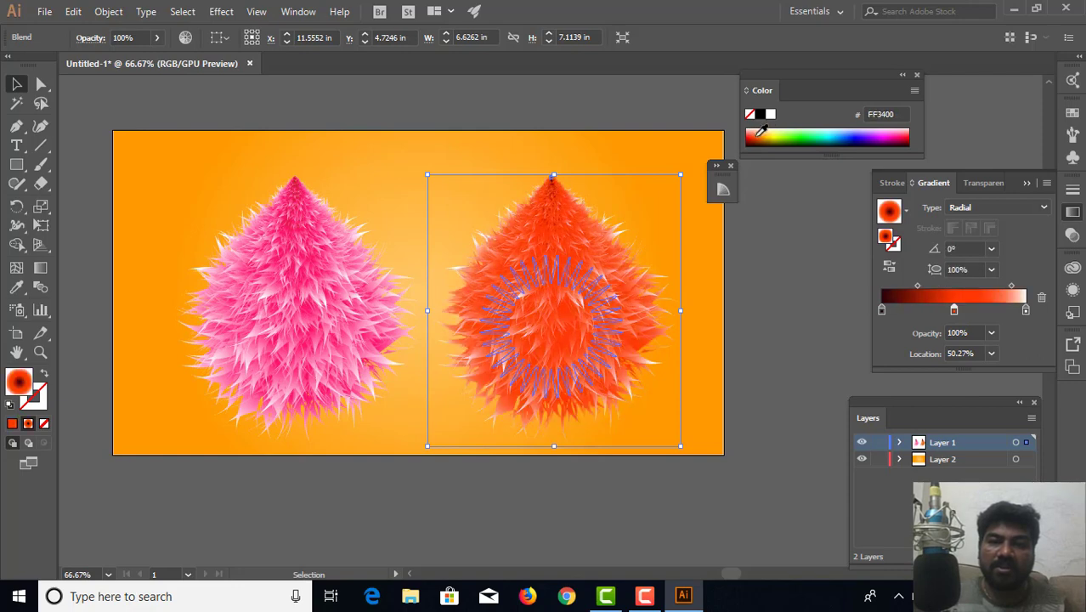
pyautogui.click(737, 284)
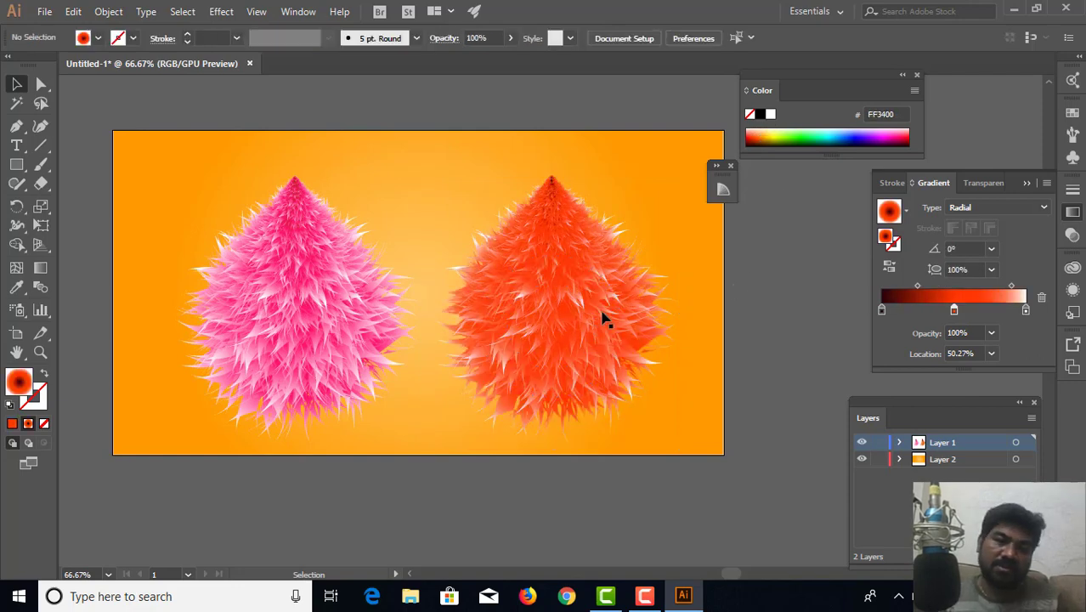
# Tune the orange teardrop's middle gradient stop toward a deep orange-red.
pyautogui.moveTo(600, 325)
pyautogui.mouseDown()
pyautogui.moveTo(552, 322)
pyautogui.moveTo(582, 322)
pyautogui.mouseUp()
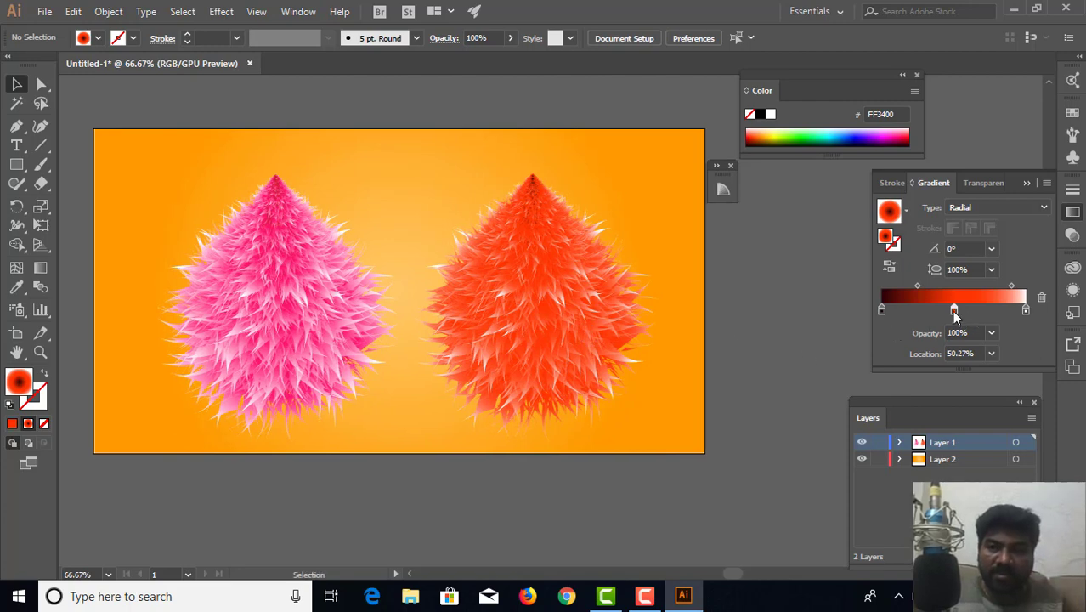
pyautogui.click(757, 130)
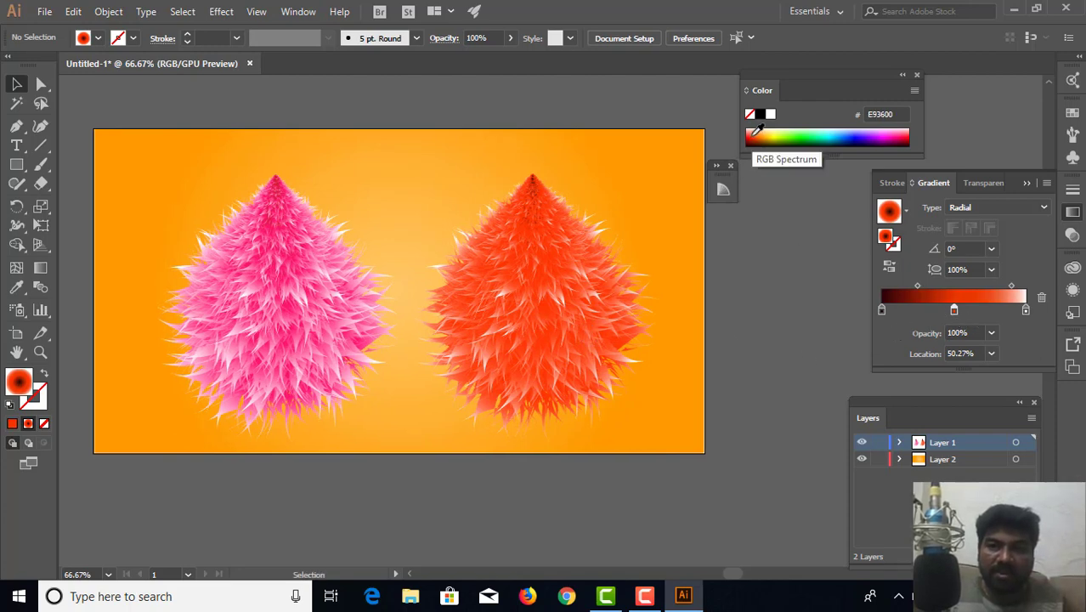
pyautogui.click(545, 278)
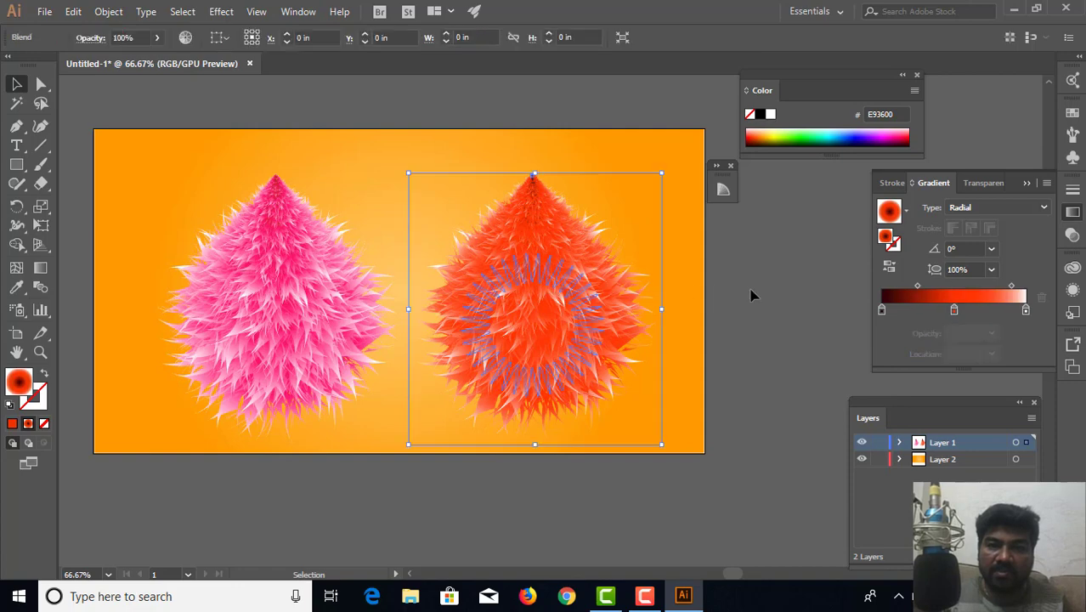
pyautogui.click(953, 311)
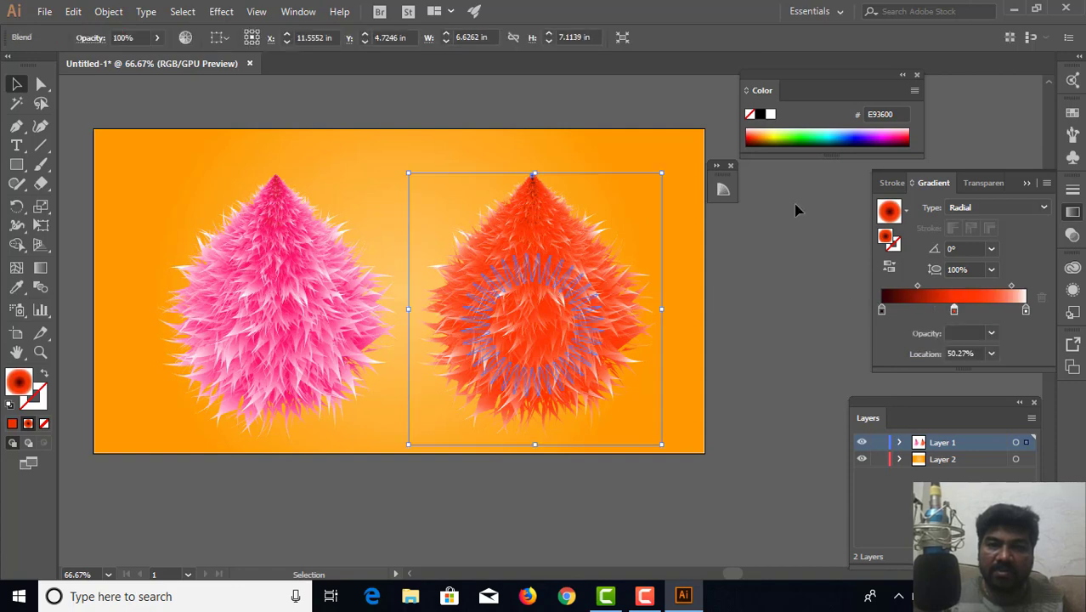
pyautogui.click(756, 130)
pyautogui.click(757, 130)
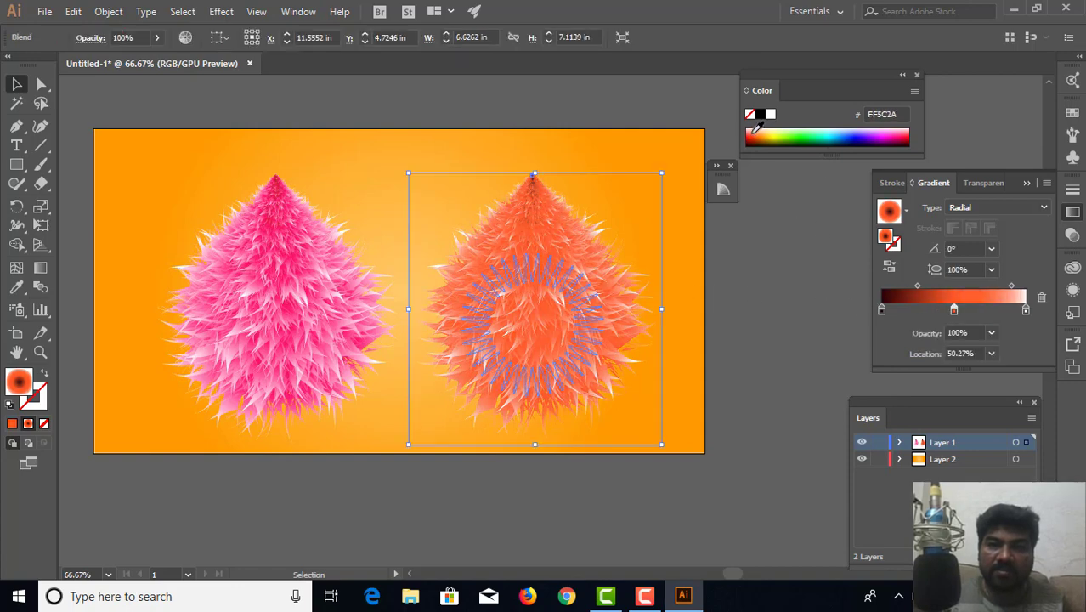
pyautogui.click(756, 132)
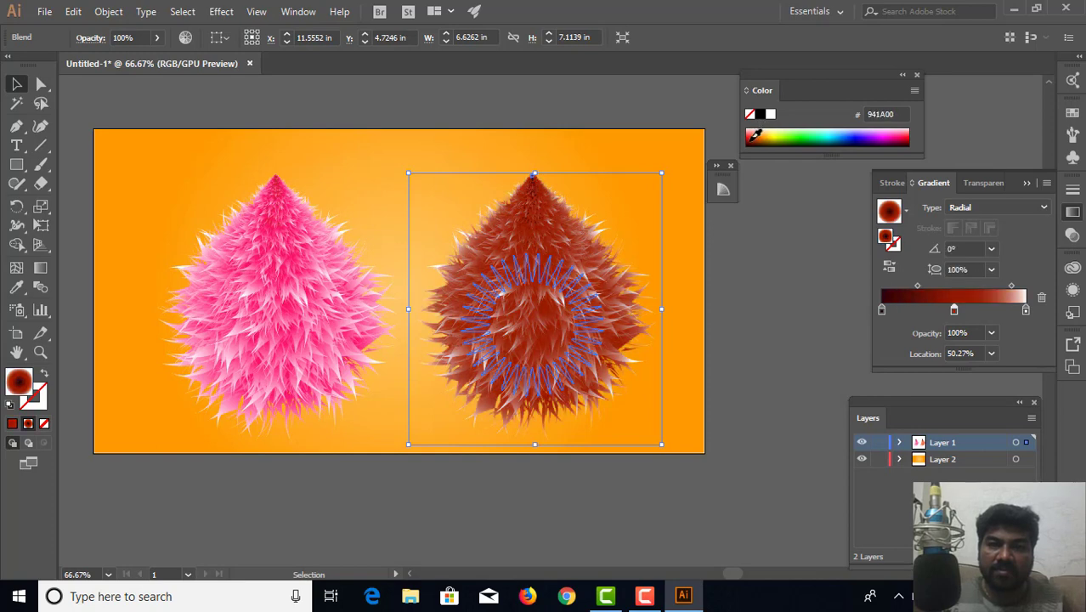
pyautogui.click(753, 140)
pyautogui.click(755, 128)
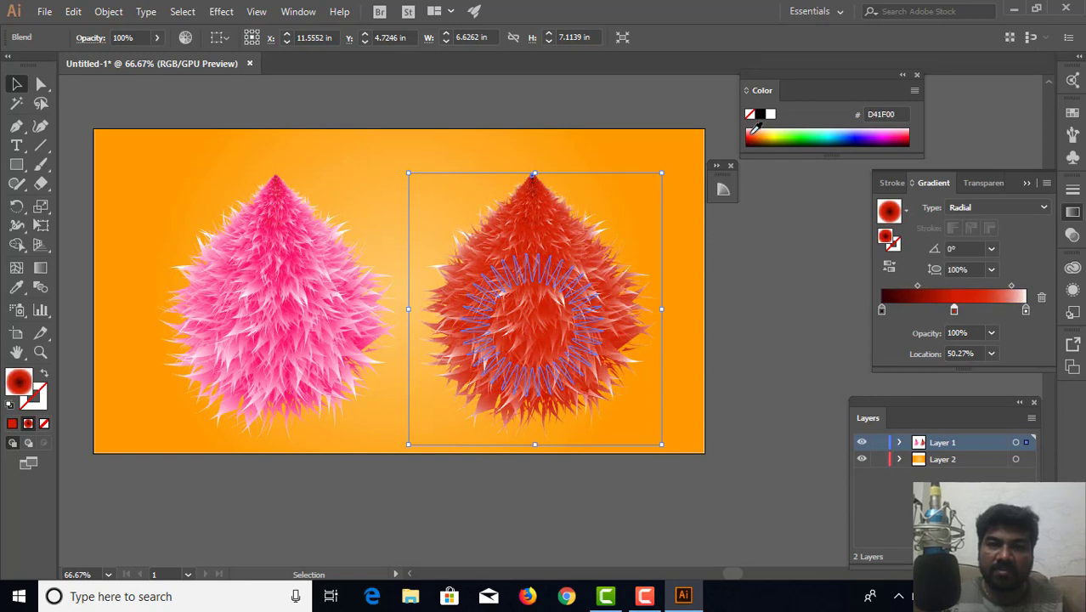
pyautogui.click(755, 129)
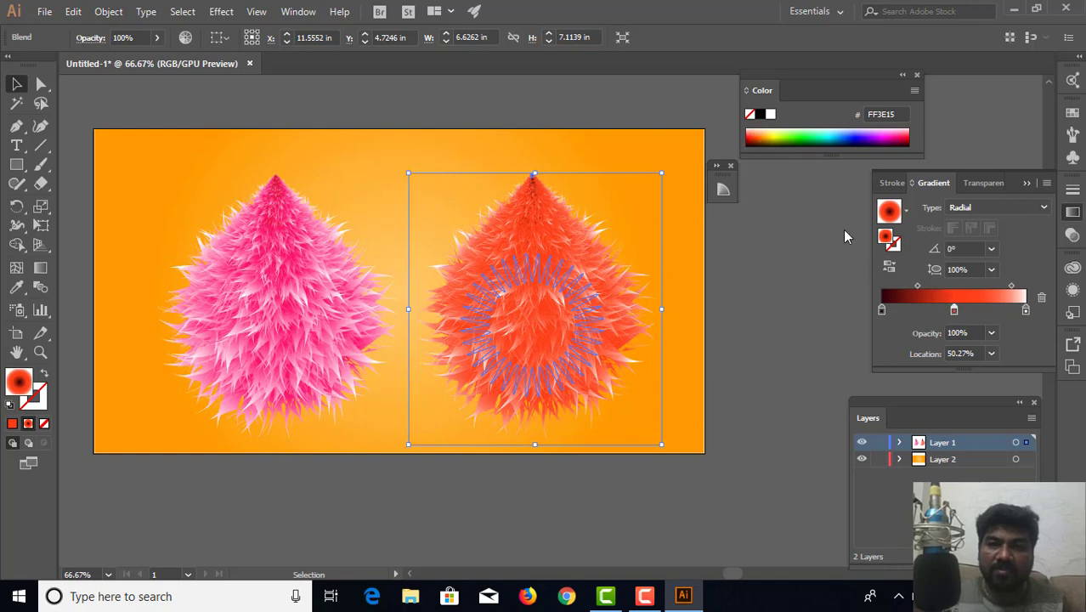
# Set that stop to vivid red (E90014) and compare the red and pink creatures.
pyautogui.click(755, 132)
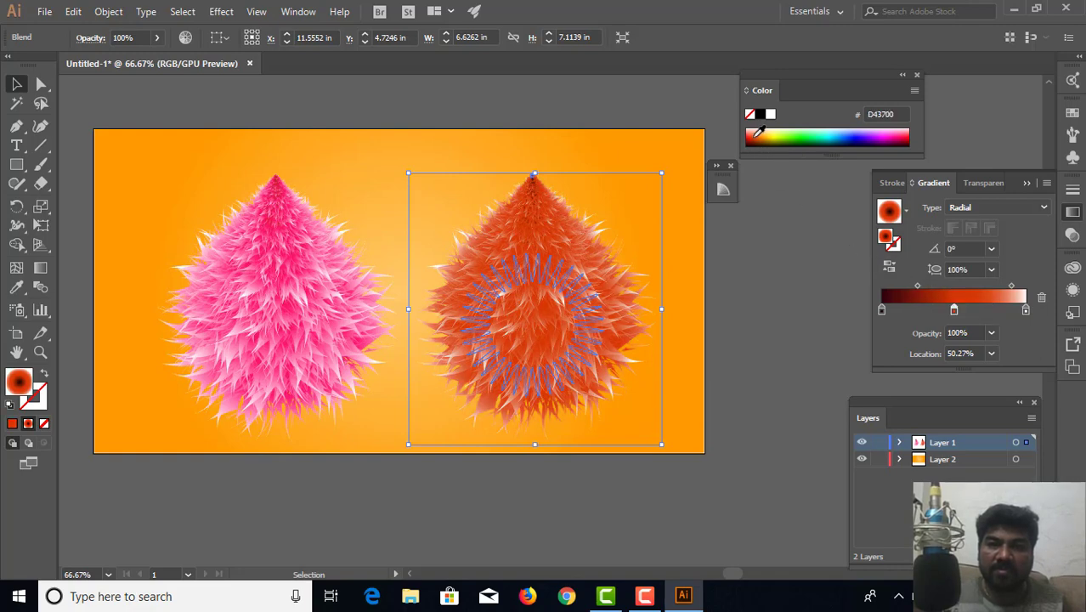
pyautogui.click(910, 130)
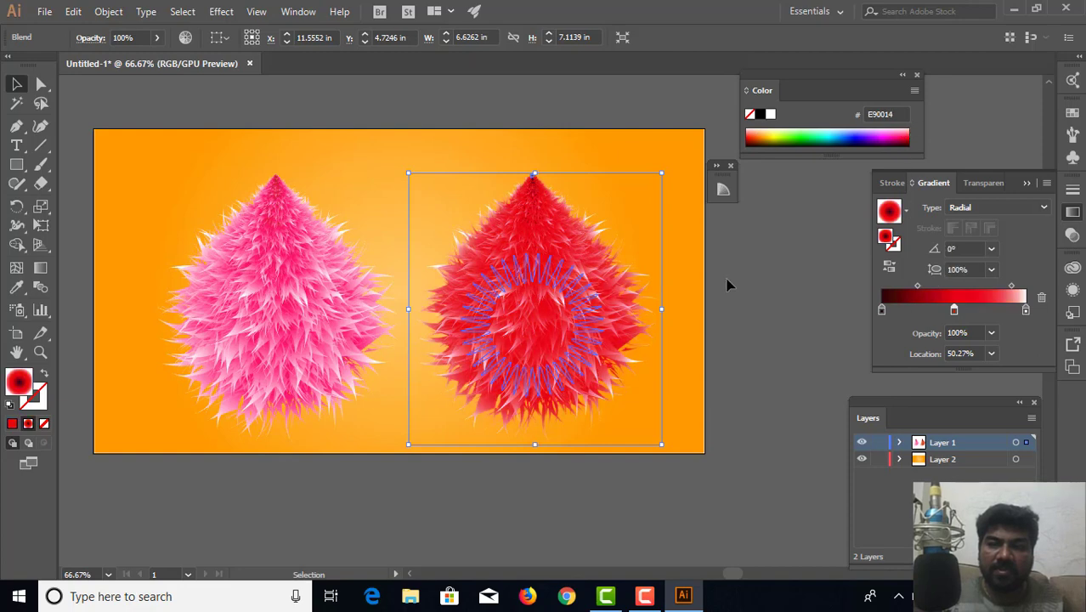
pyautogui.click(763, 274)
pyautogui.moveTo(449, 322)
pyautogui.mouseDown()
pyautogui.moveTo(560, 316)
pyautogui.moveTo(507, 314)
pyautogui.mouseUp()
pyautogui.click(373, 316)
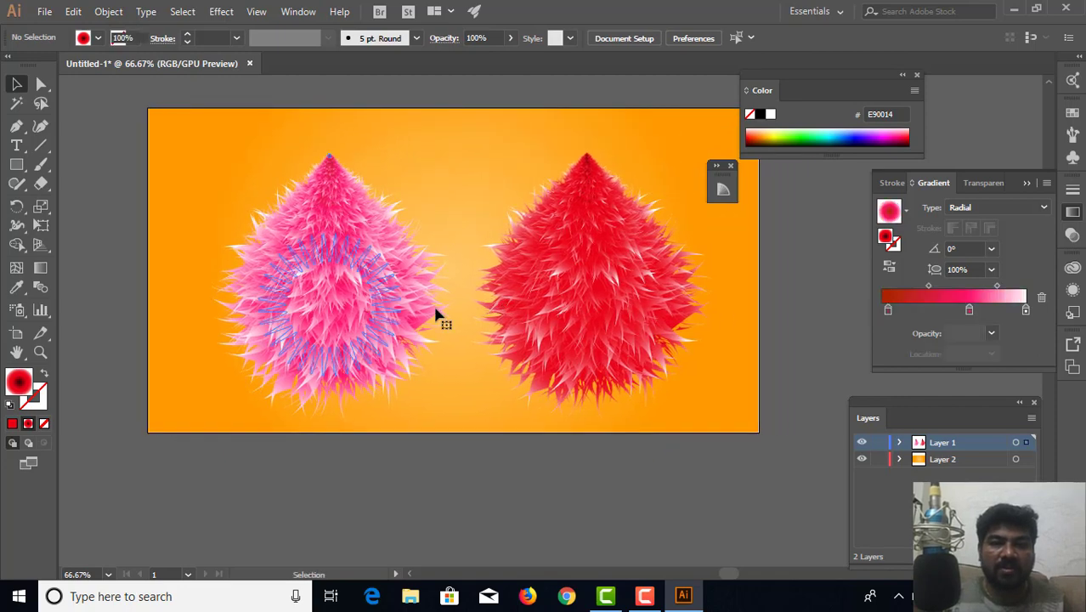
pyautogui.click(602, 303)
pyautogui.click(368, 321)
pyautogui.click(553, 317)
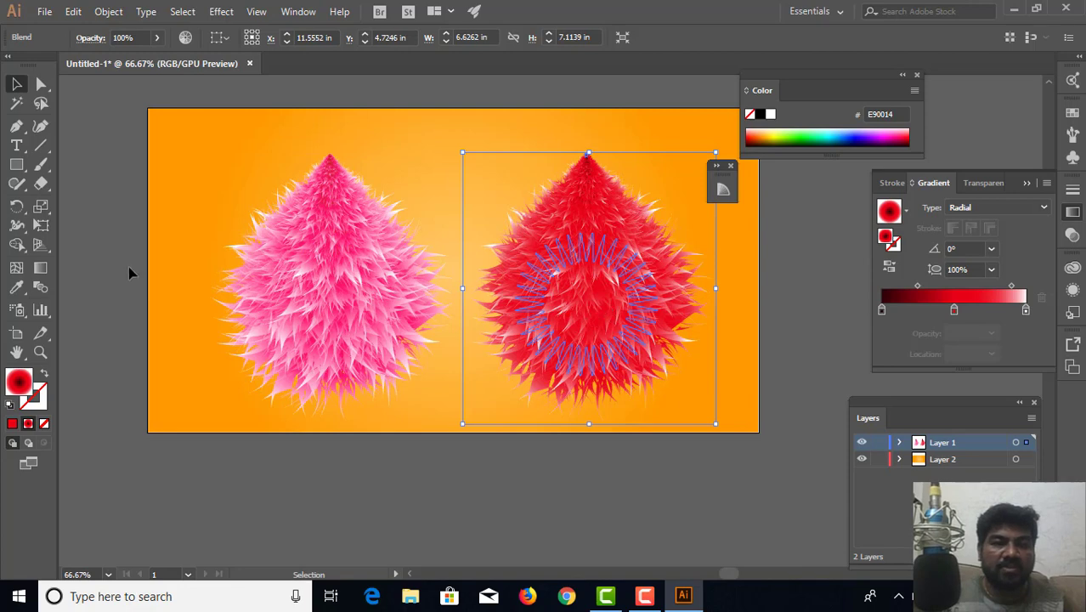
pyautogui.click(101, 267)
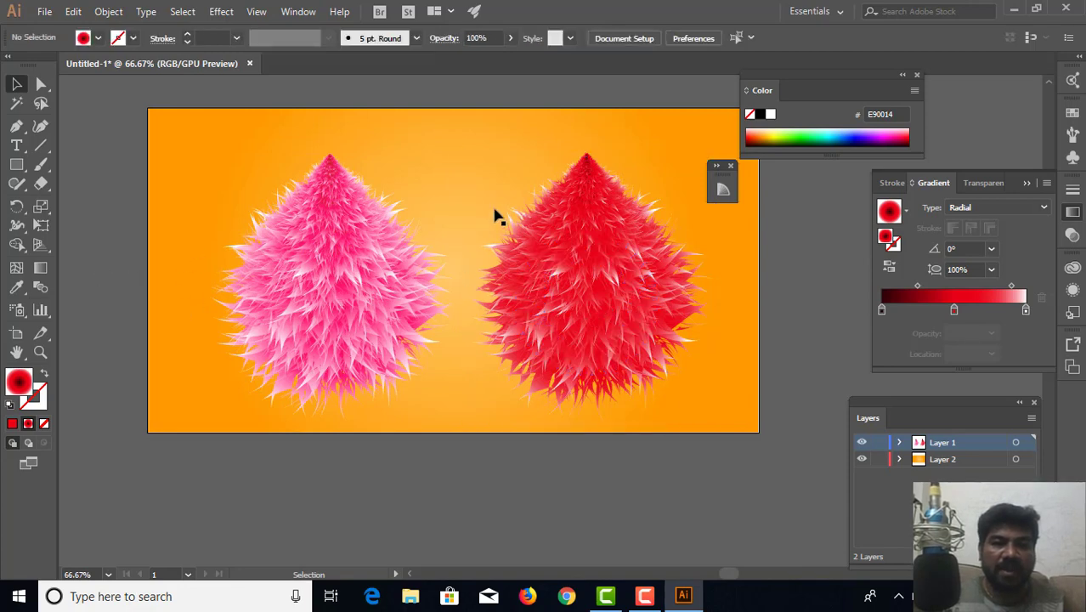
# Give the background hot pink (FF0061) edges, a light orange (FF9F55) centre and a 43% middle stop.
pyautogui.click(472, 192)
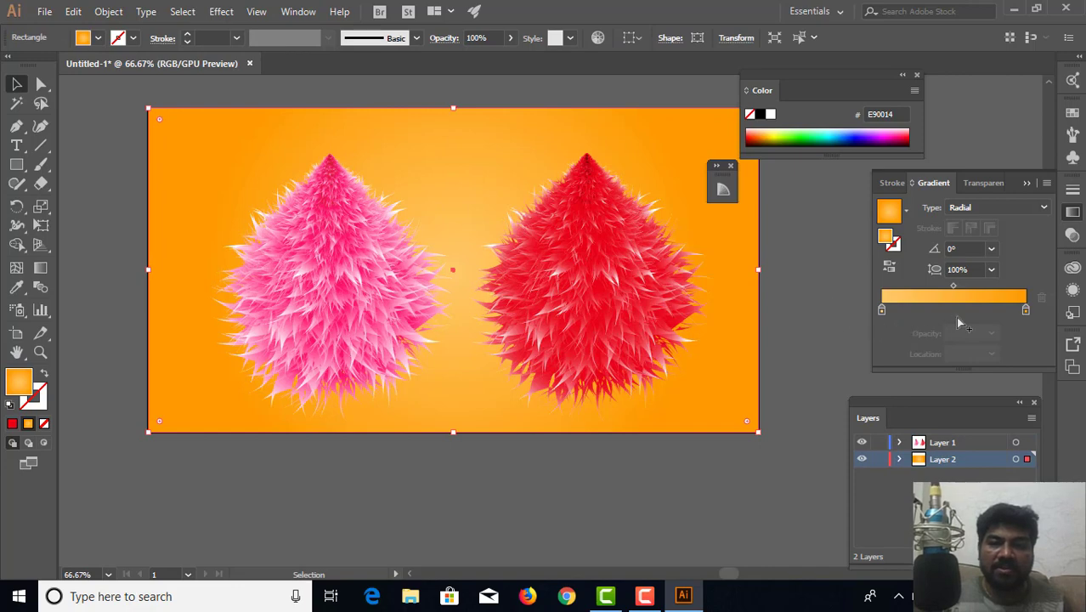
pyautogui.click(1024, 310)
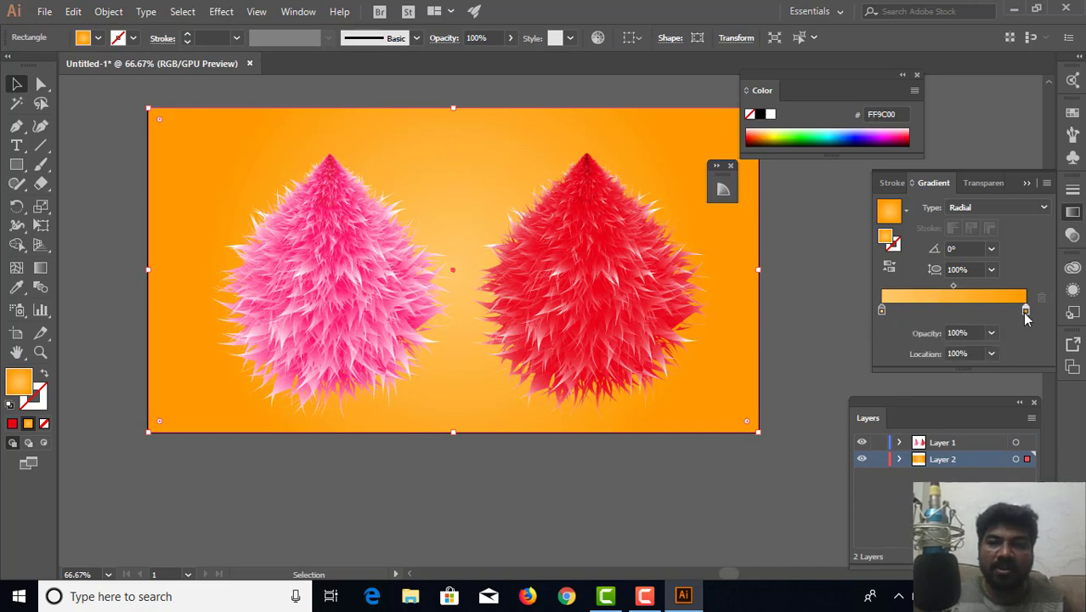
pyautogui.click(903, 128)
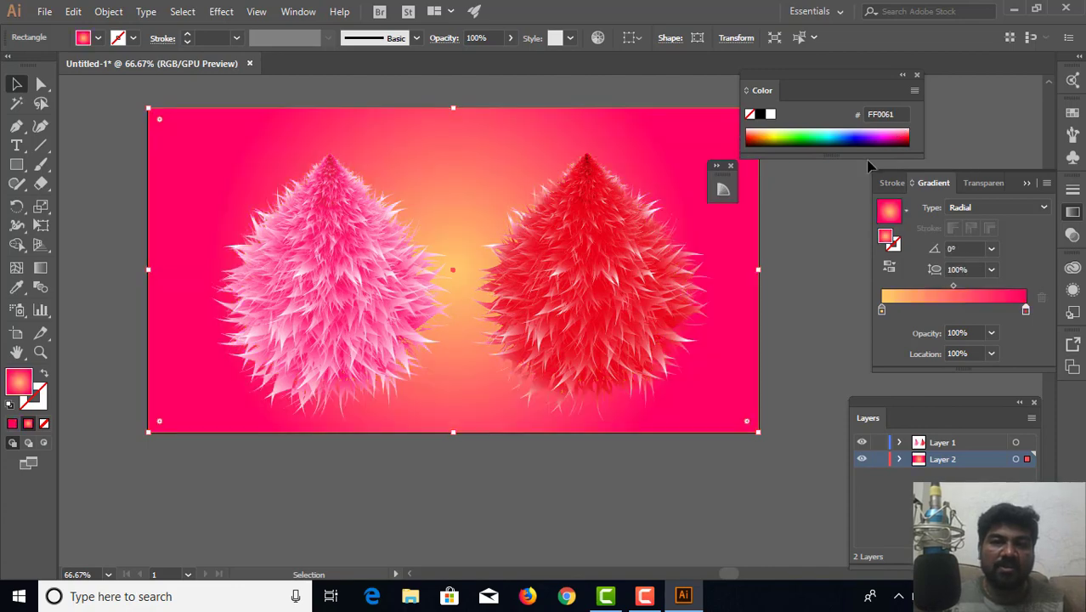
pyautogui.click(882, 311)
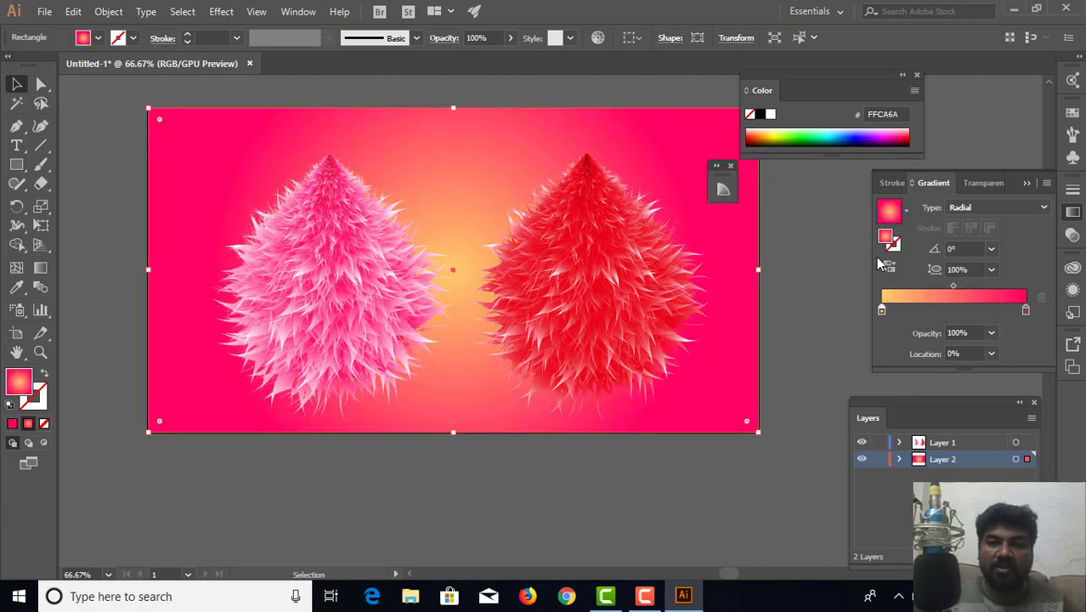
pyautogui.click(893, 126)
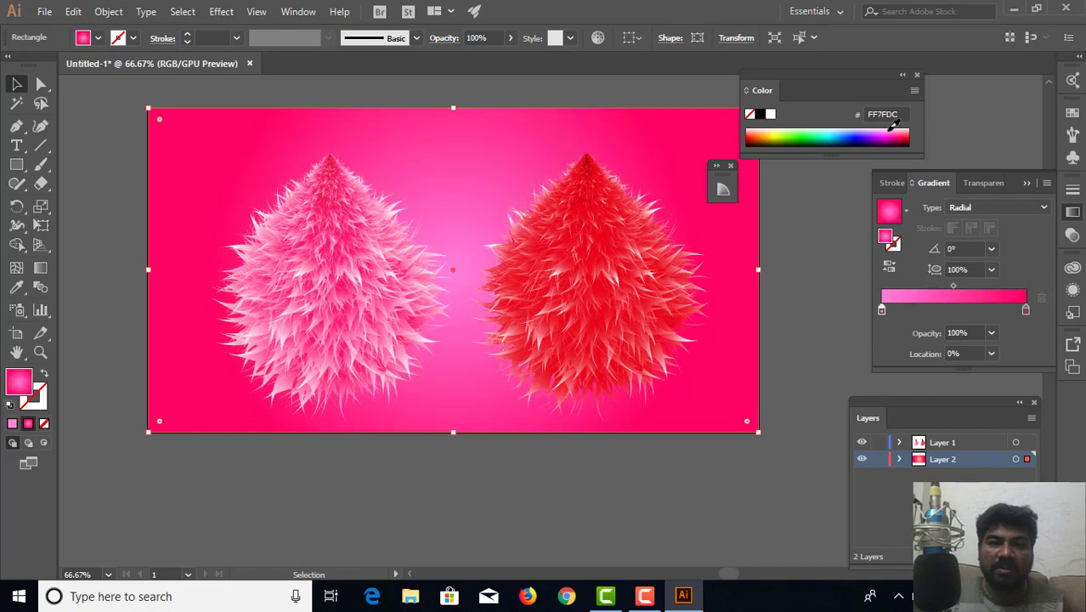
pyautogui.click(768, 127)
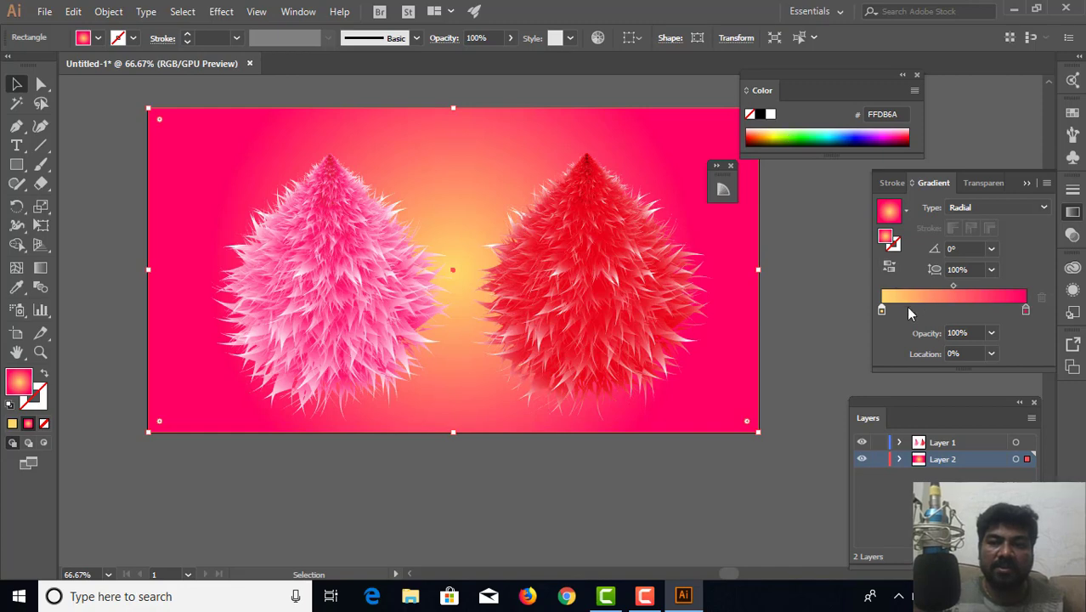
pyautogui.moveTo(908, 313)
pyautogui.mouseDown()
pyautogui.moveTo(942, 313)
pyautogui.moveTo(902, 345)
pyautogui.mouseUp()
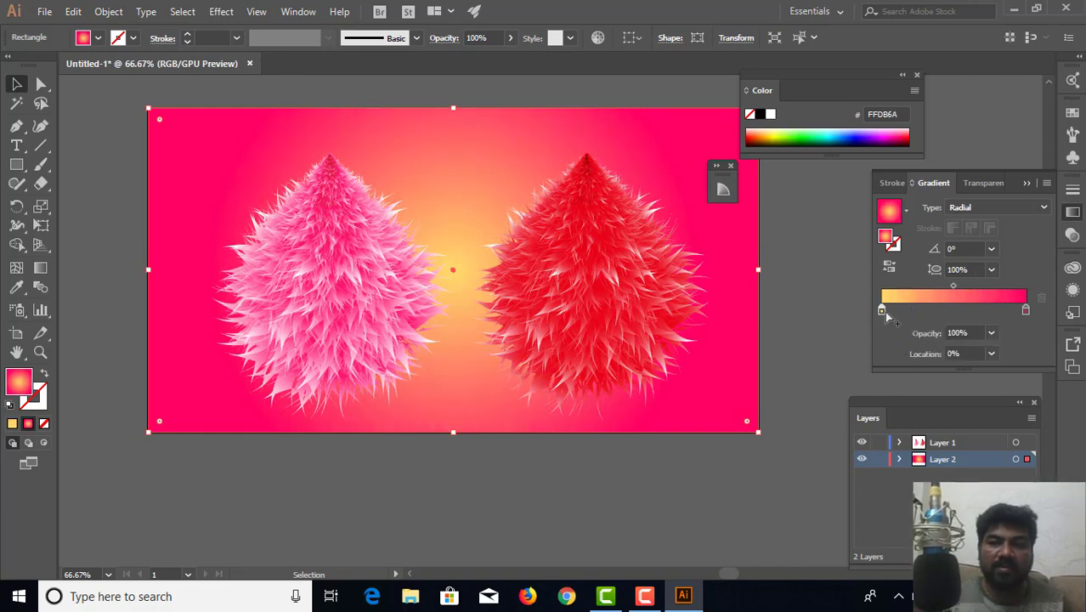
pyautogui.click(761, 127)
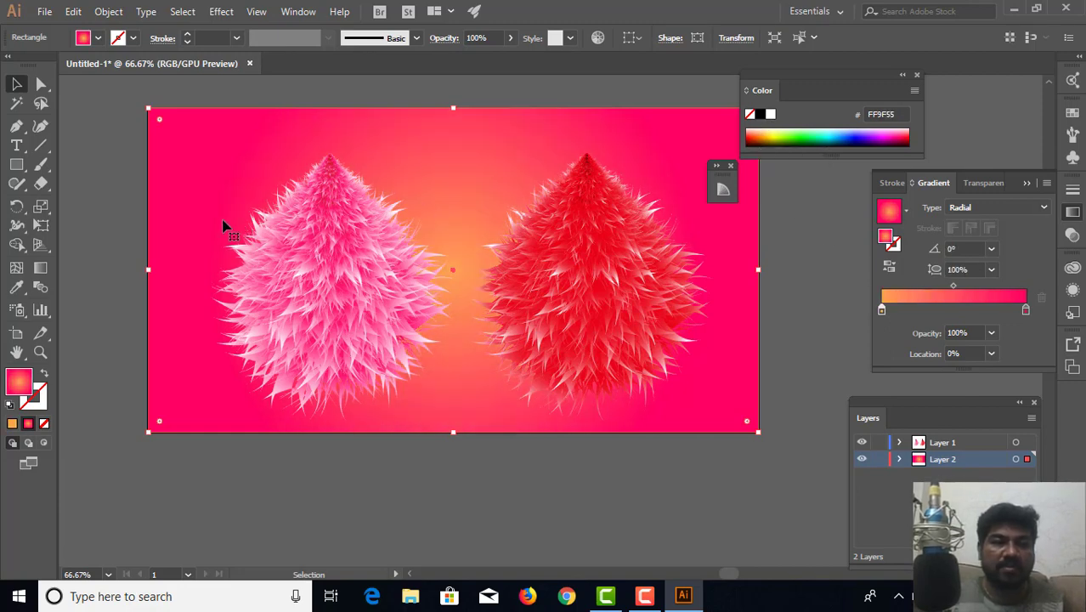
pyautogui.click(95, 219)
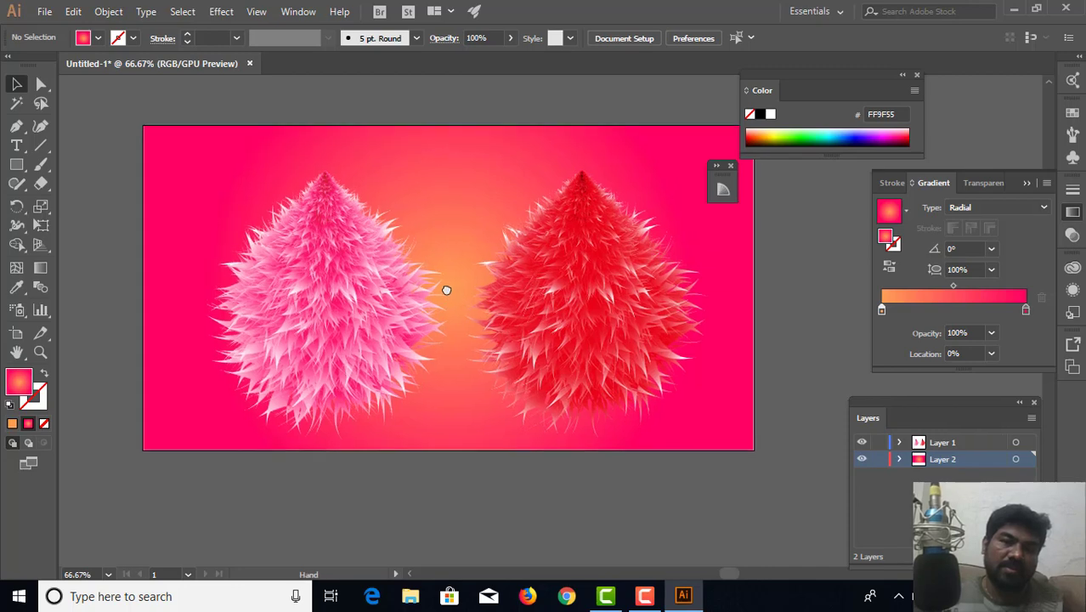
# Draw a small ellipse above the pink creature with the Ellipse Tool.
pyautogui.moveTo(451, 273); pyautogui.dragTo(444, 290)
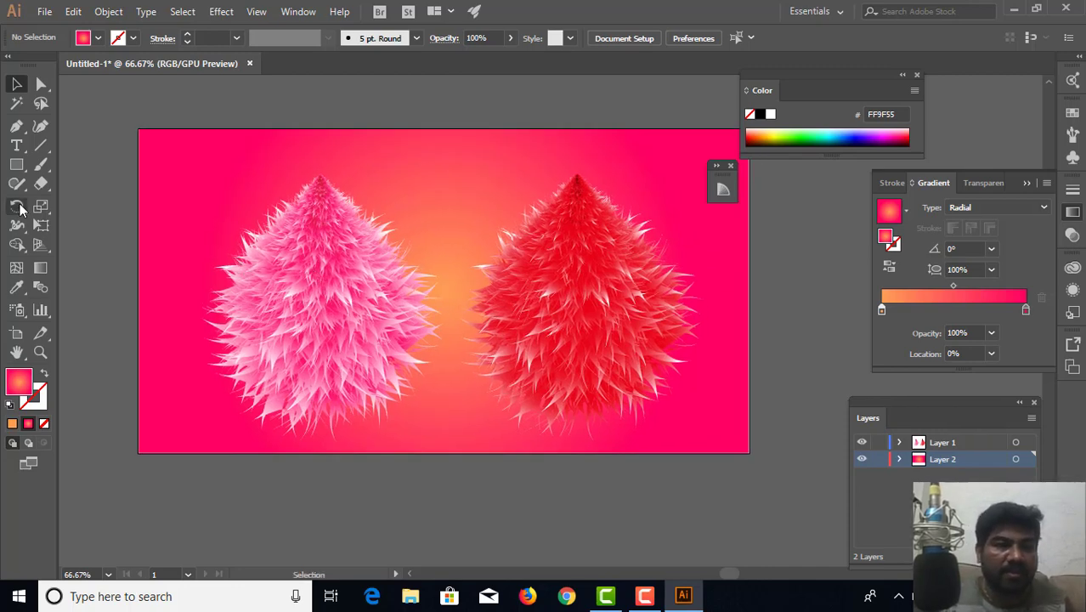
pyautogui.click(19, 168)
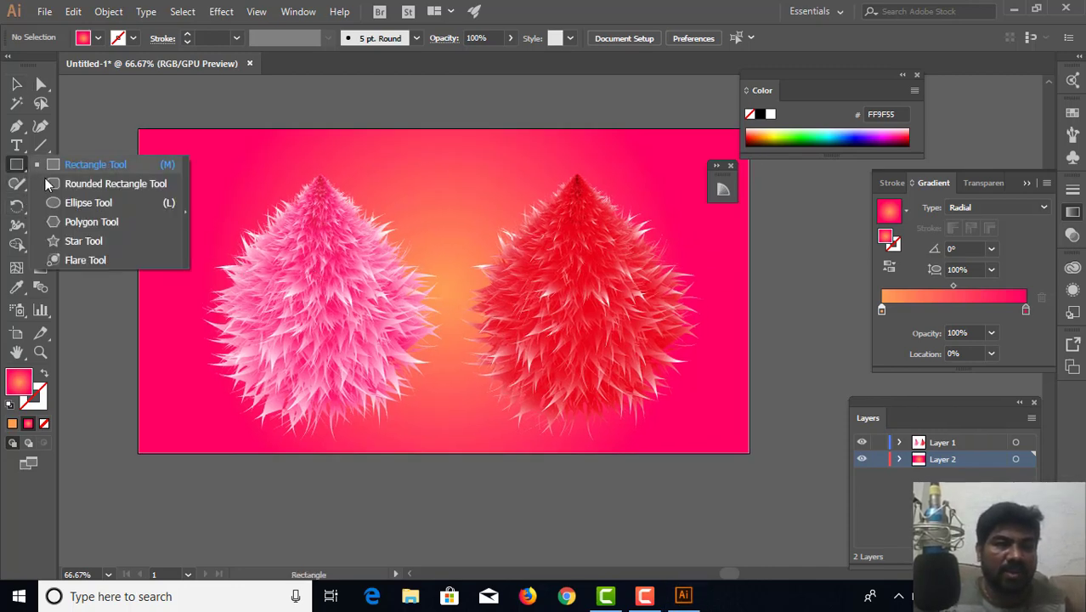
pyautogui.click(57, 204)
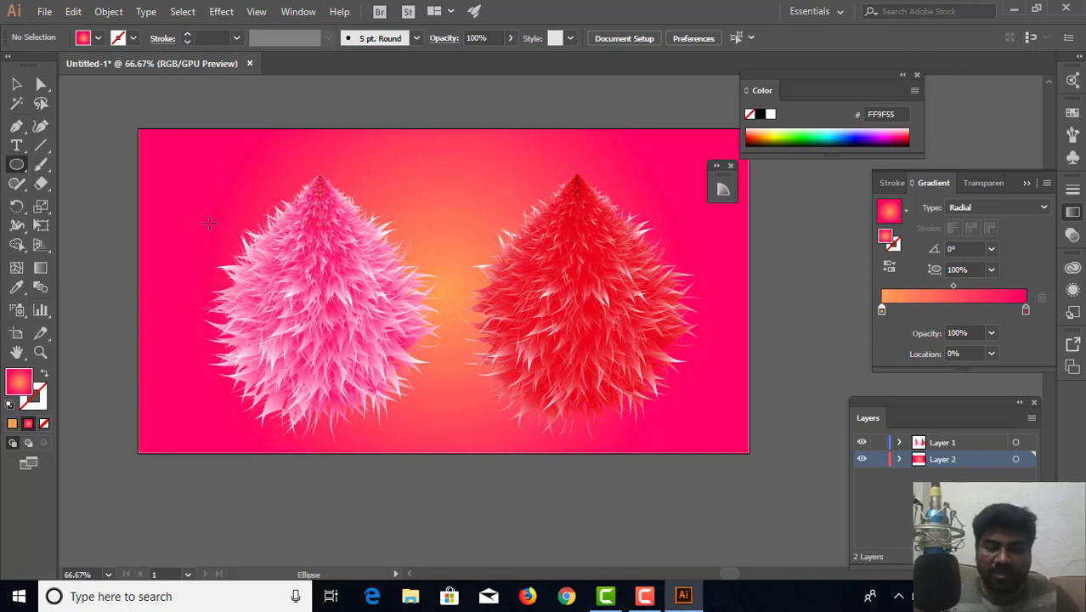
pyautogui.scroll(2, 209, 223)
pyautogui.scroll(2, 161, 217)
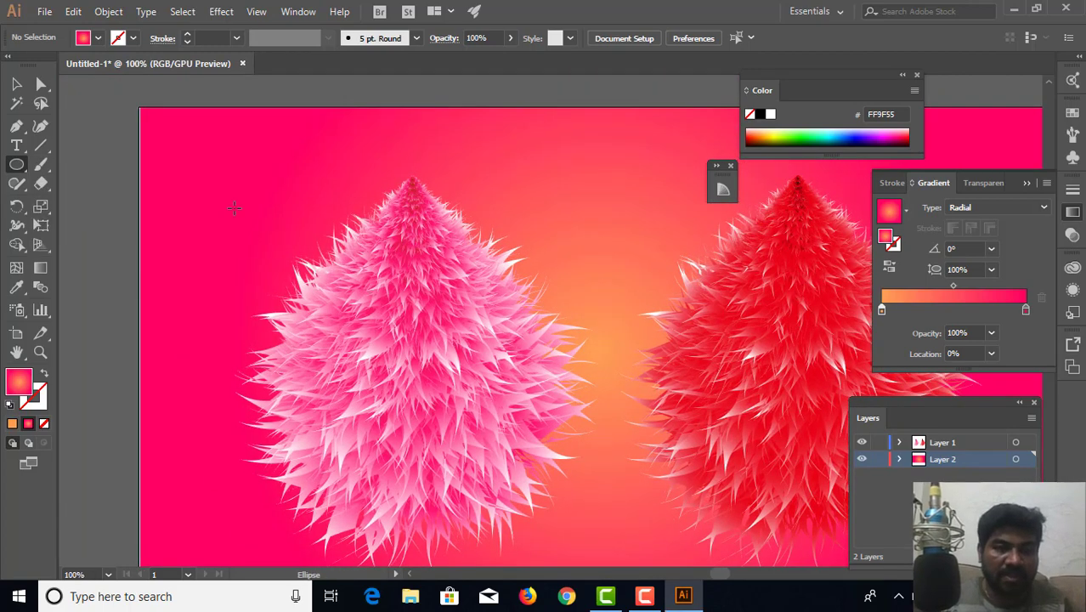
pyautogui.moveTo(231, 204); pyautogui.dragTo(290, 273)
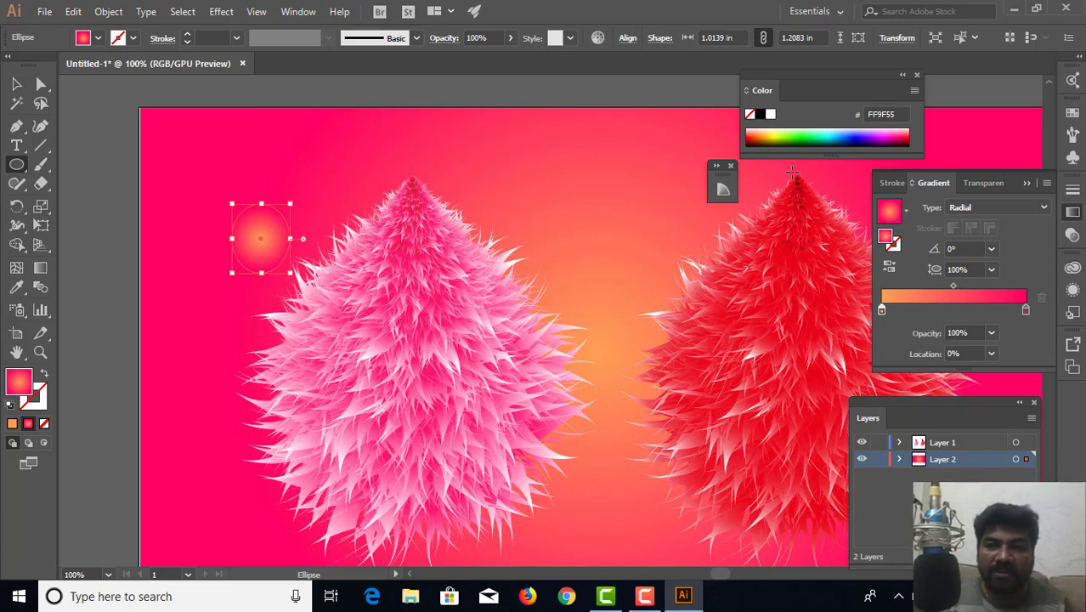
# Fill the ellipse with a dark red gradient fading to 0% opacity, then enlarge it.
pyautogui.moveTo(754, 134); pyautogui.dragTo(754, 143)
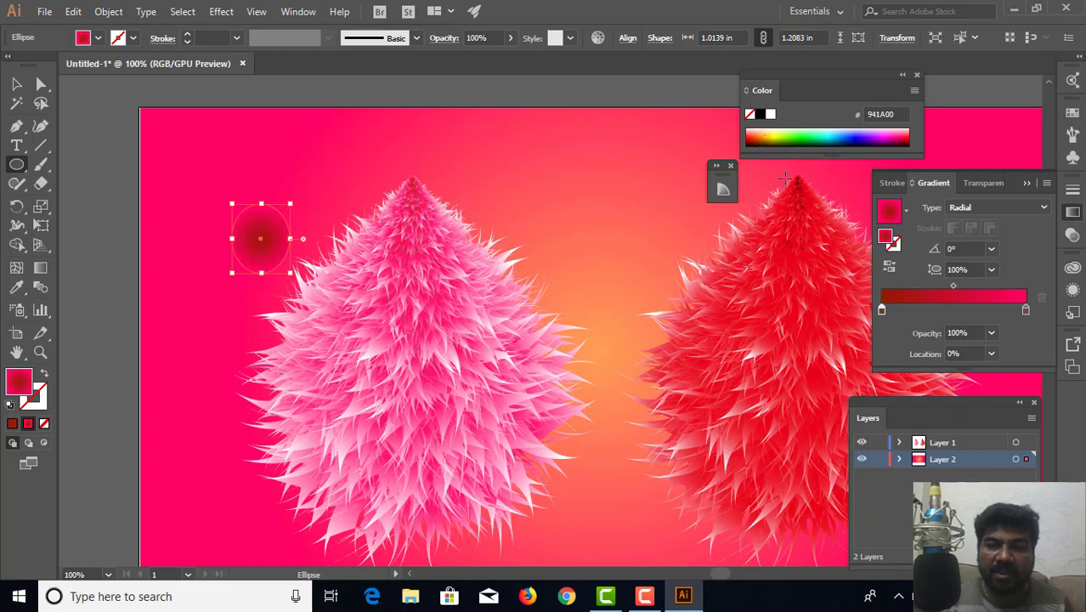
pyautogui.click(1025, 311)
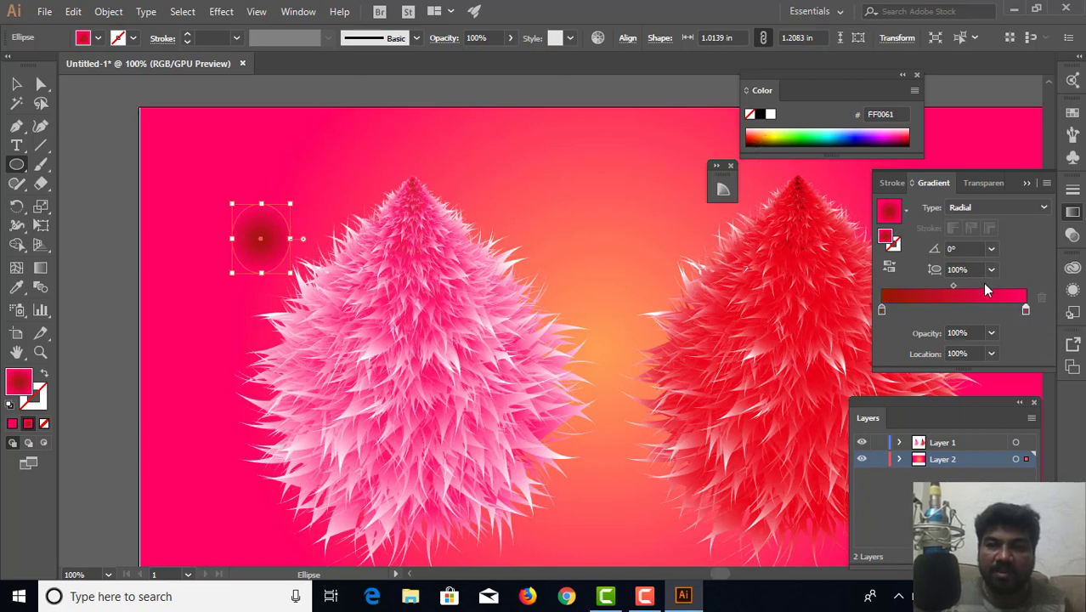
pyautogui.click(990, 333)
pyautogui.click(1007, 471)
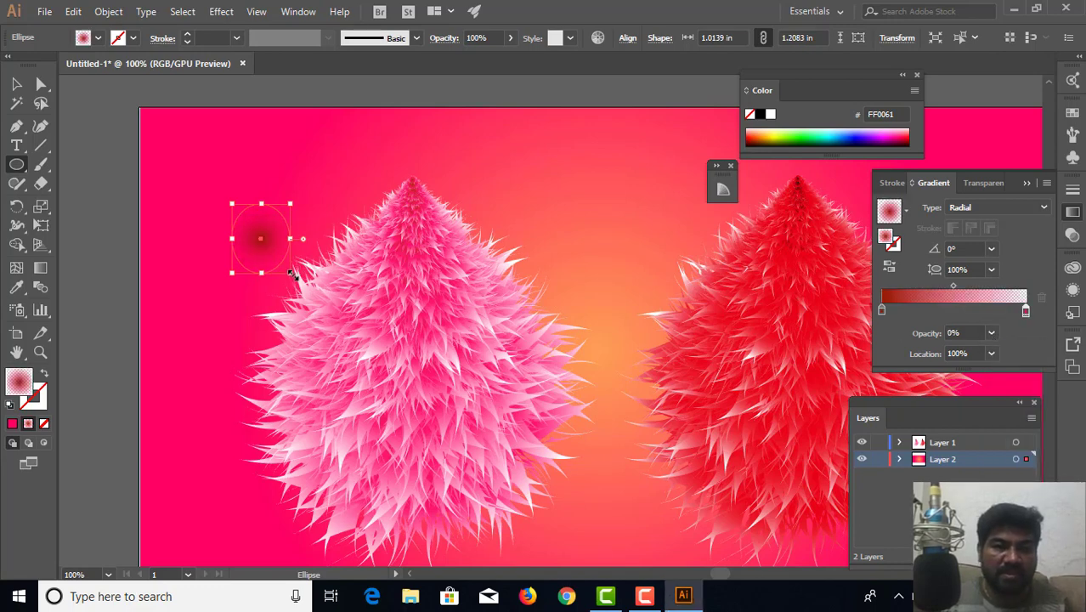
pyautogui.moveTo(291, 273); pyautogui.dragTo(326, 316)
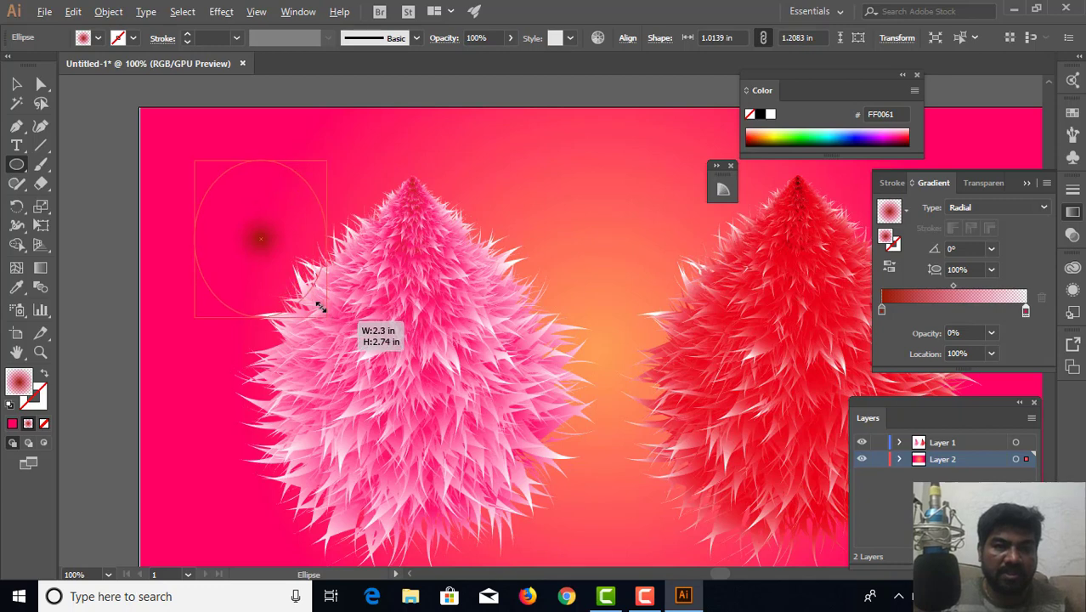
# Move the gradient ellipse onto the pink creature and bring it to the front.
pyautogui.press('v')
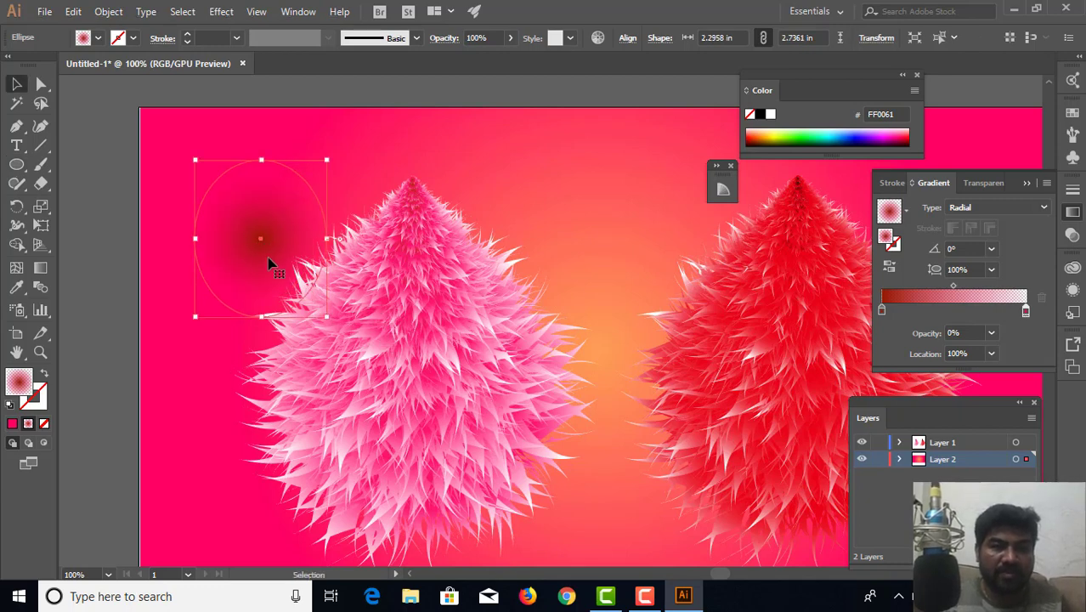
pyautogui.hotkey('ctrl', 'h')
pyautogui.moveTo(383, 350); pyautogui.dragTo(403, 351)
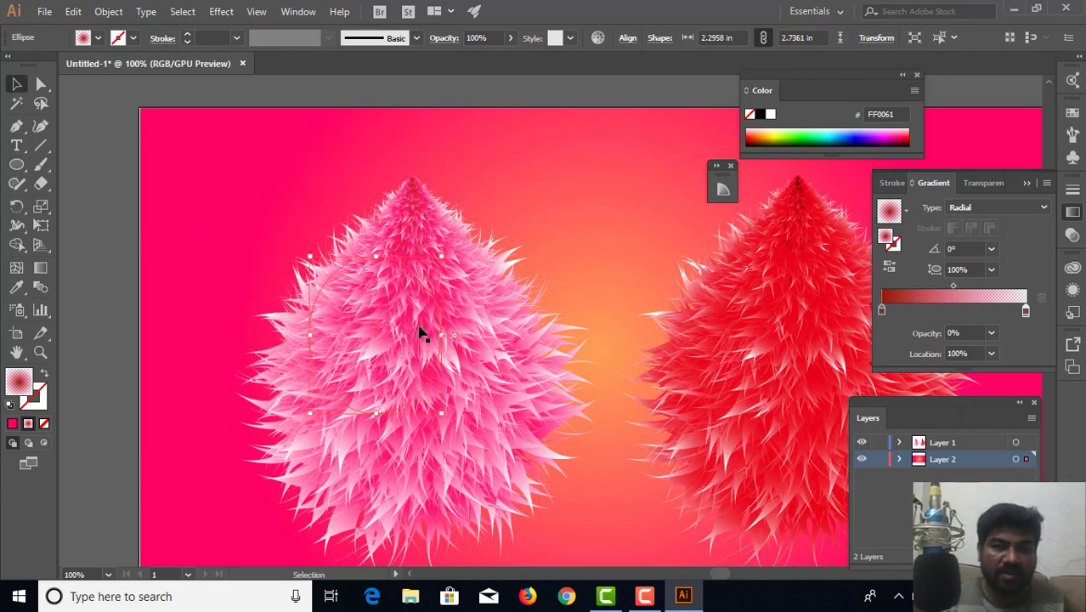
pyautogui.rightClick(376, 343)
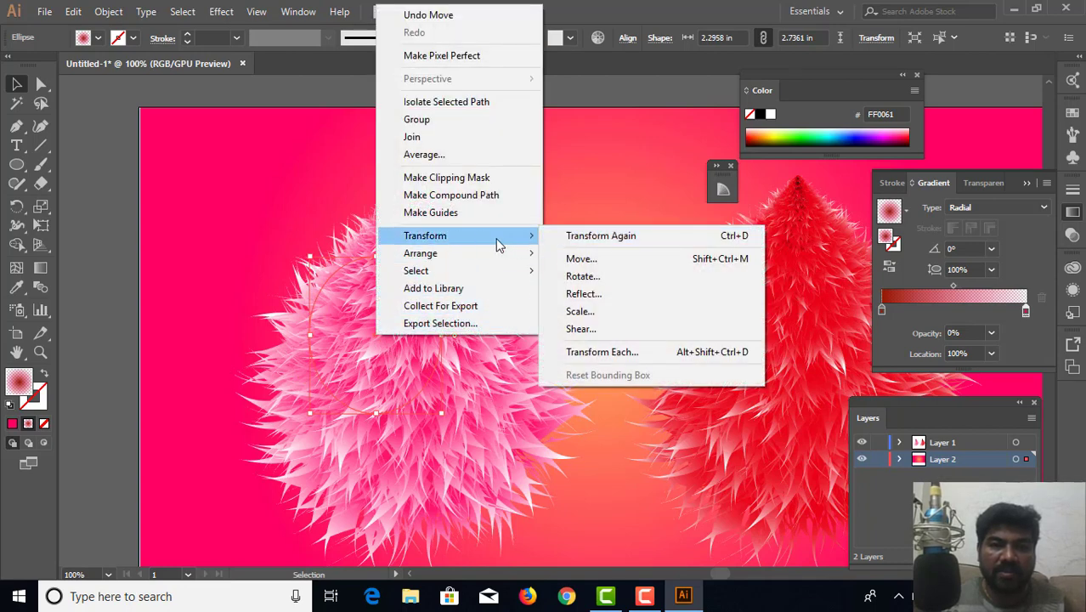
pyautogui.moveTo(420, 253)
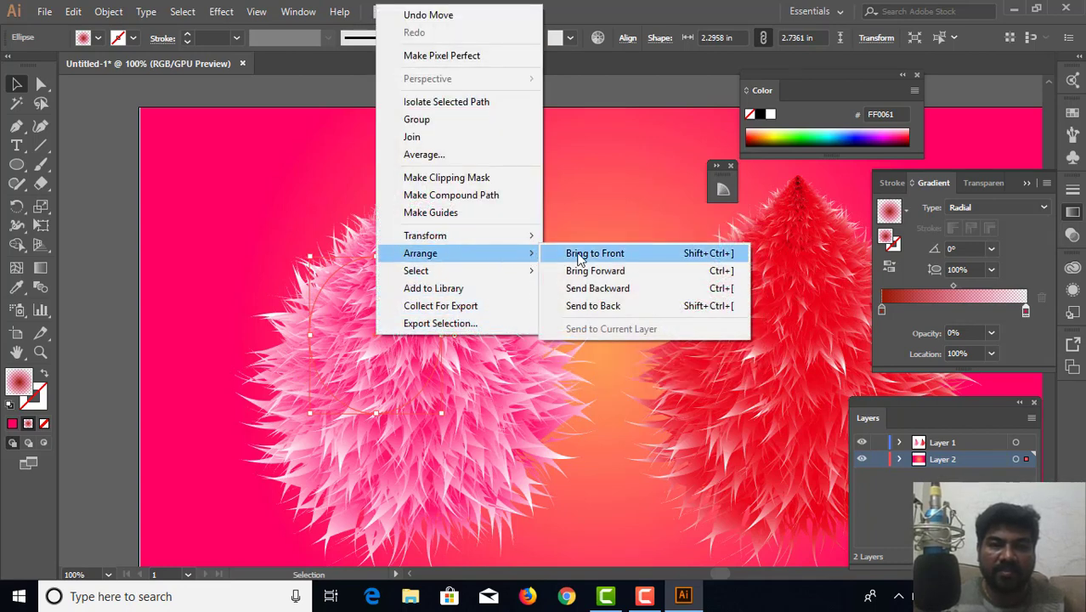
pyautogui.click(585, 252)
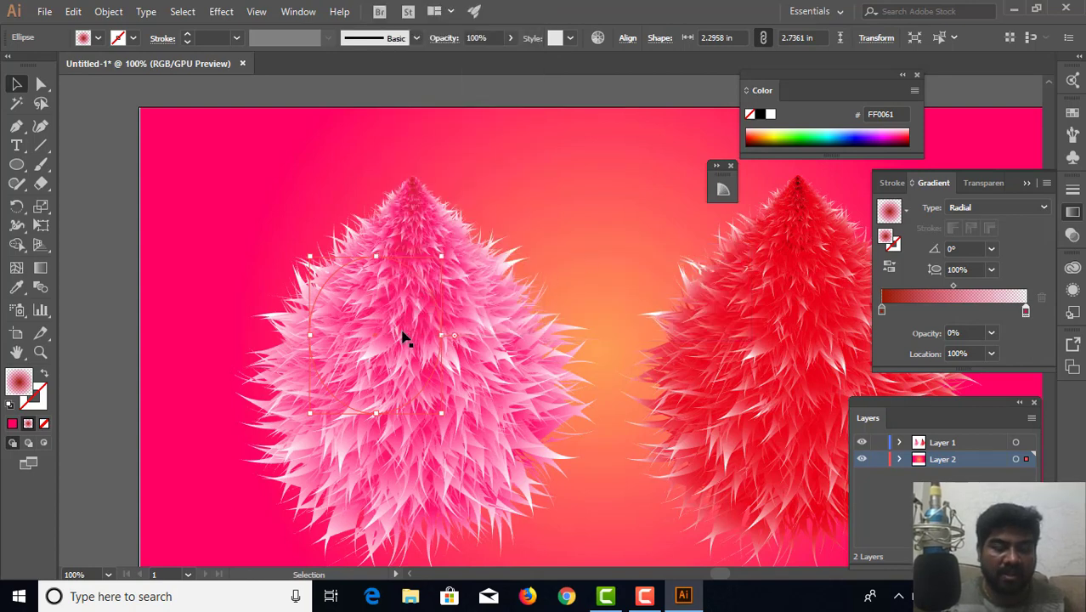
# Add Layer 3, paste the ellipse onto it, and centre it over the pink creature.
pyautogui.hotkey('ctrl', 'shift', 'a')
pyautogui.click(982, 442)
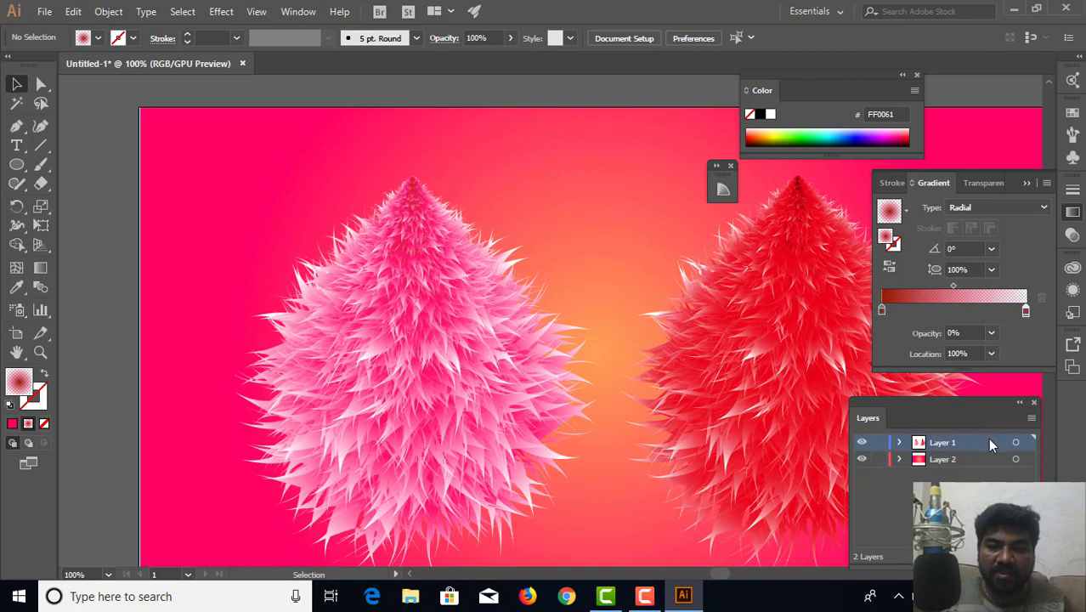
pyautogui.click(1010, 556)
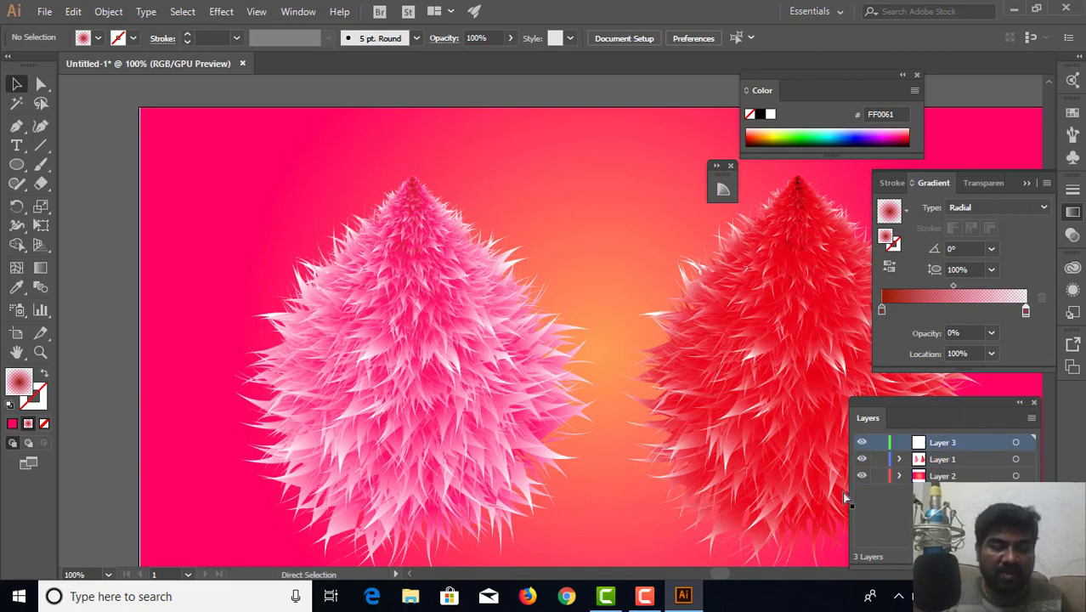
pyautogui.hotkey('ctrl', 'v')
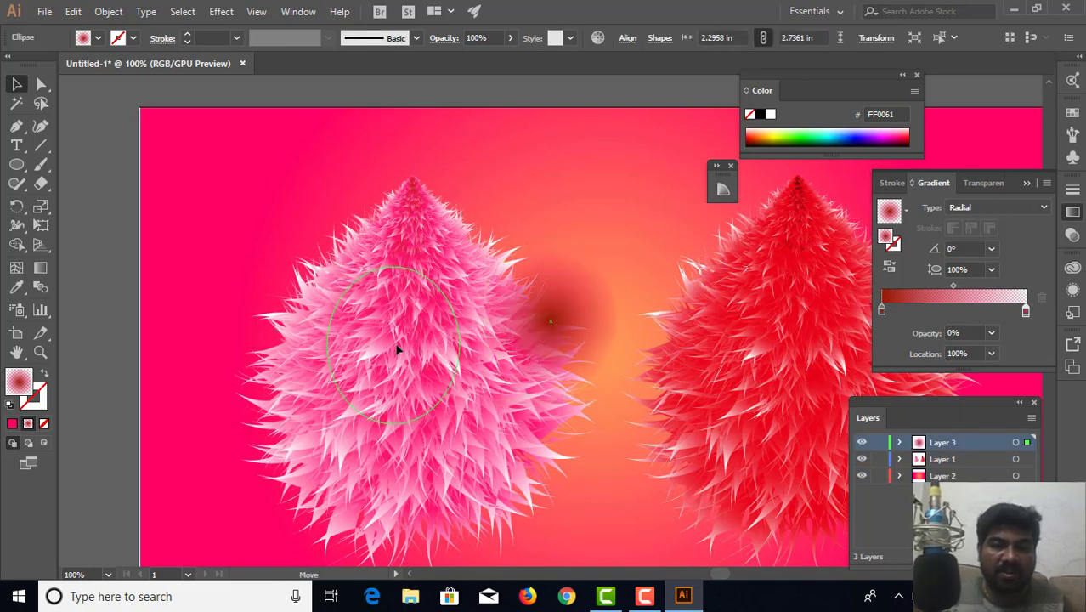
pyautogui.moveTo(580, 349); pyautogui.dragTo(404, 374)
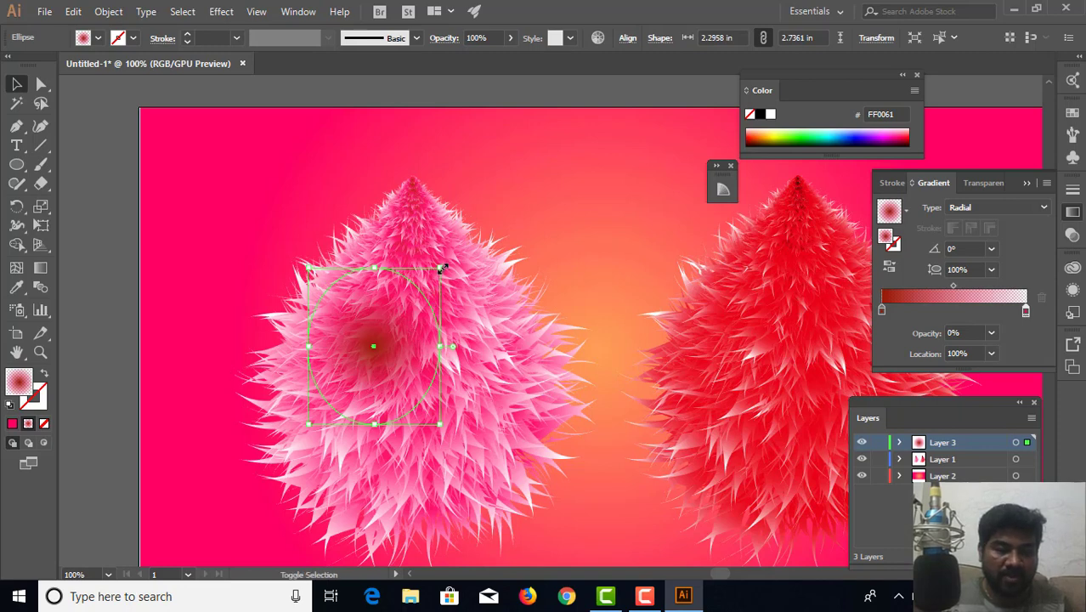
# Shrink the dark circle to about 1.9 by 2.27 in and reposition its gradient stops near 11.89% and 92.16%.
pyautogui.moveTo(439, 268); pyautogui.dragTo(429, 279)
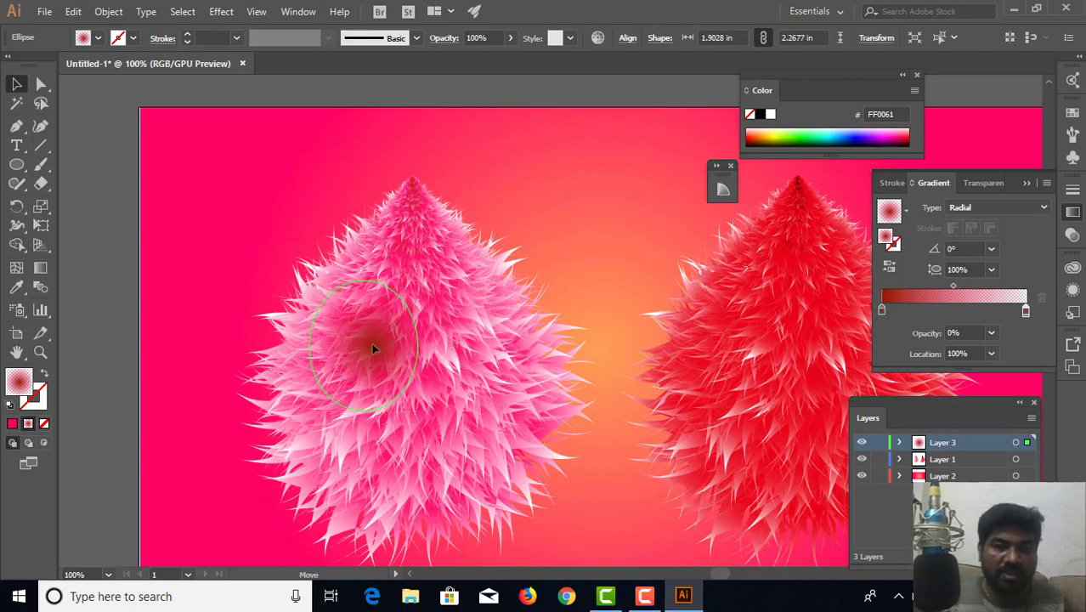
pyautogui.moveTo(372, 342); pyautogui.dragTo(361, 344)
pyautogui.moveTo(1025, 311); pyautogui.dragTo(1016, 312)
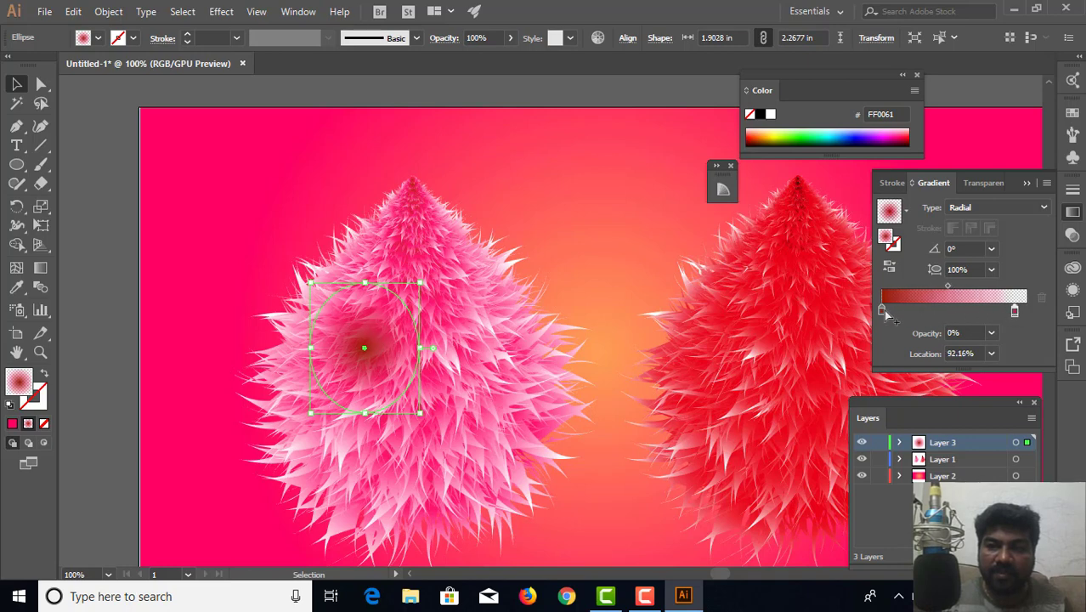
pyautogui.moveTo(883, 309); pyautogui.dragTo(912, 310)
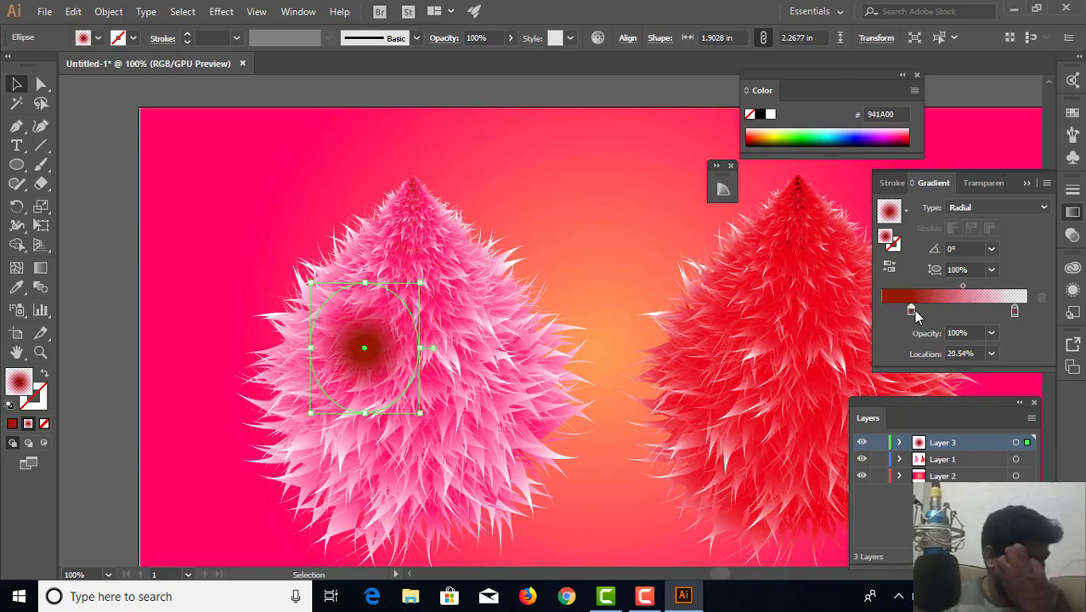
pyautogui.moveTo(912, 310); pyautogui.dragTo(894, 311)
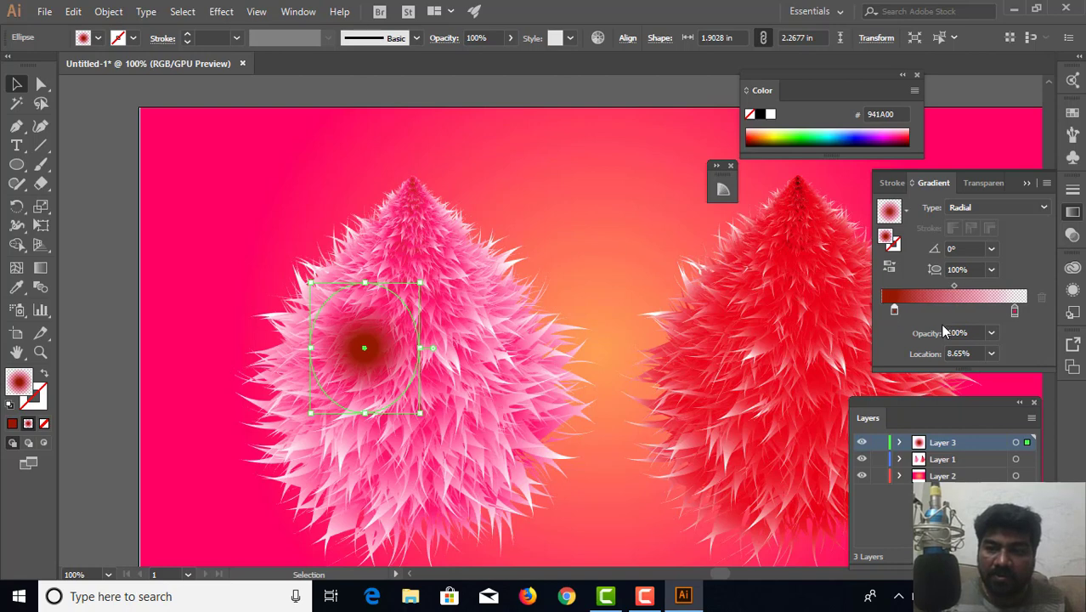
# Set the dark centre stop's opacity to 90%.
pyautogui.click(991, 334)
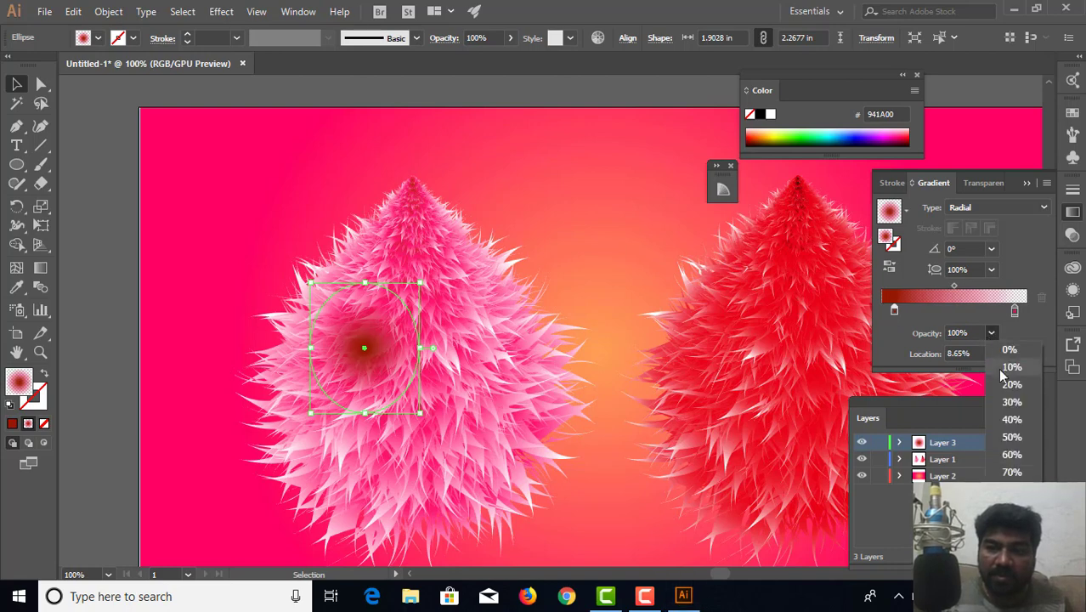
pyautogui.click(1013, 466)
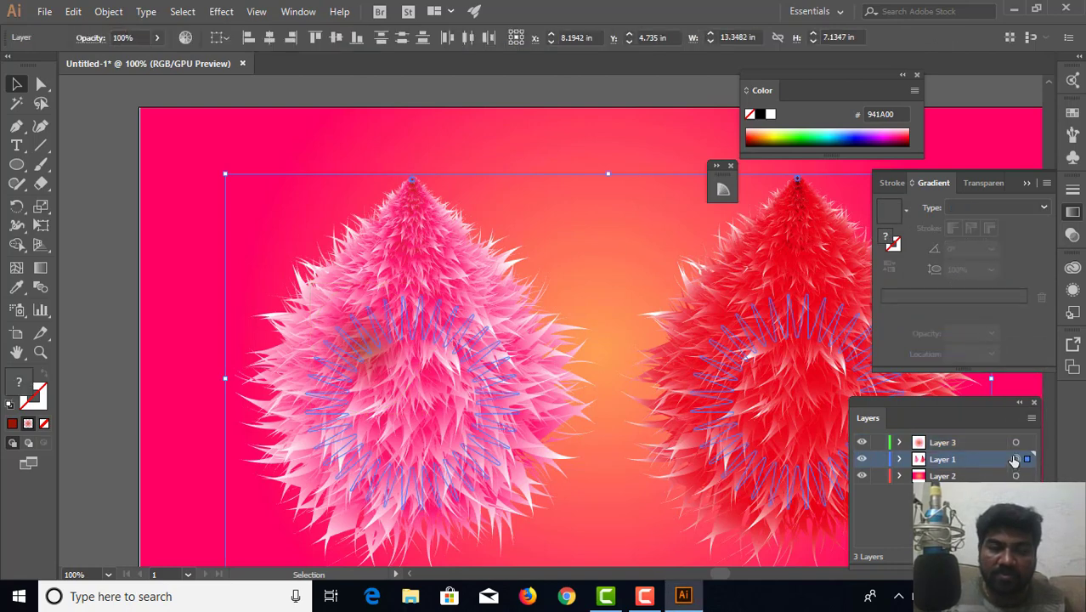
pyautogui.click(1015, 441)
pyautogui.press('ctrl')
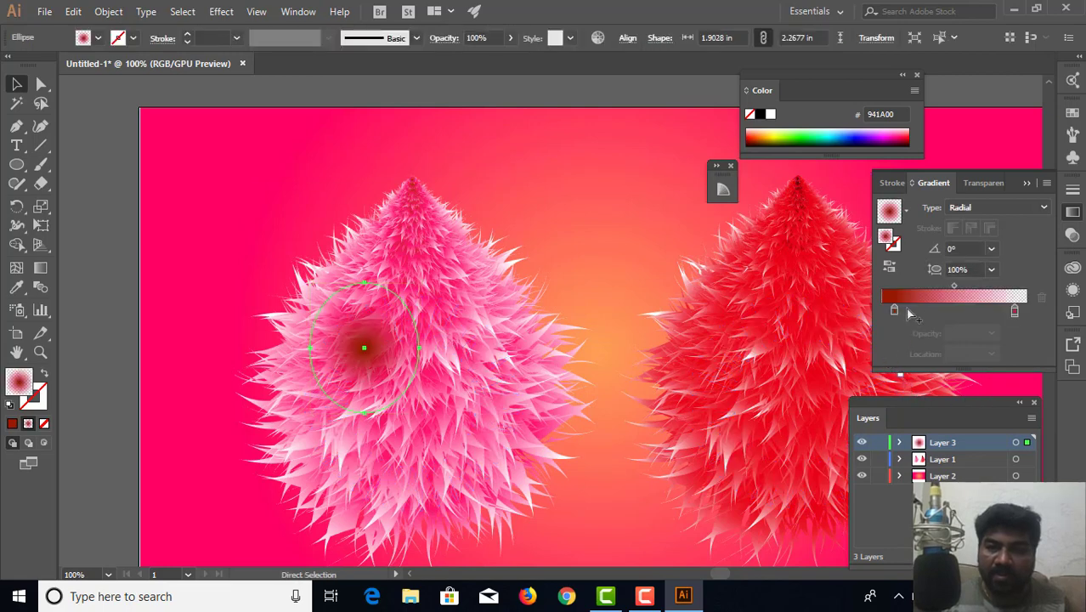
pyautogui.moveTo(895, 313); pyautogui.dragTo(901, 313)
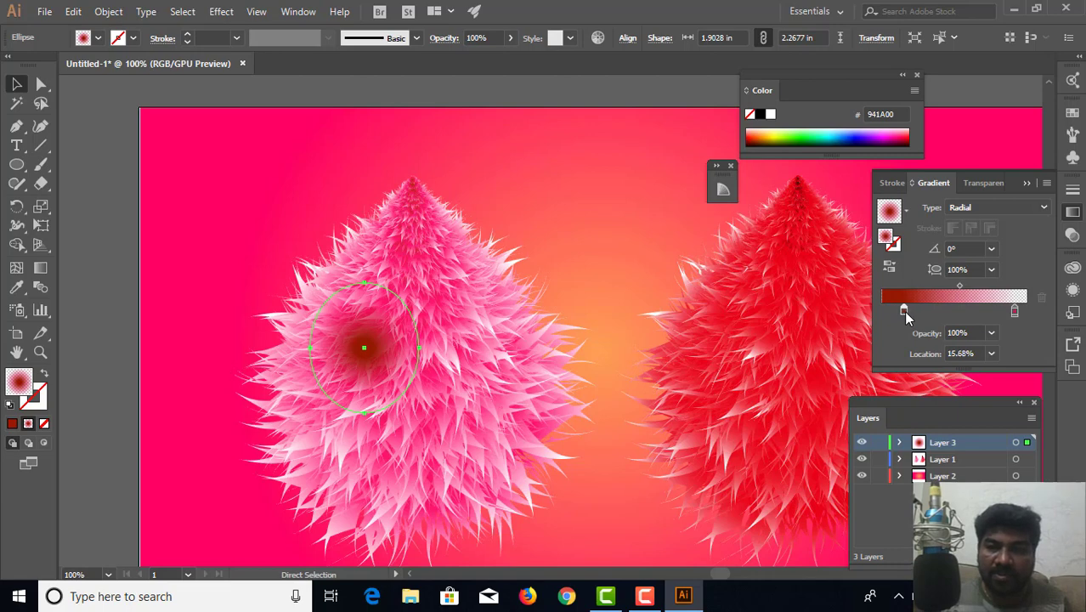
pyautogui.click(991, 336)
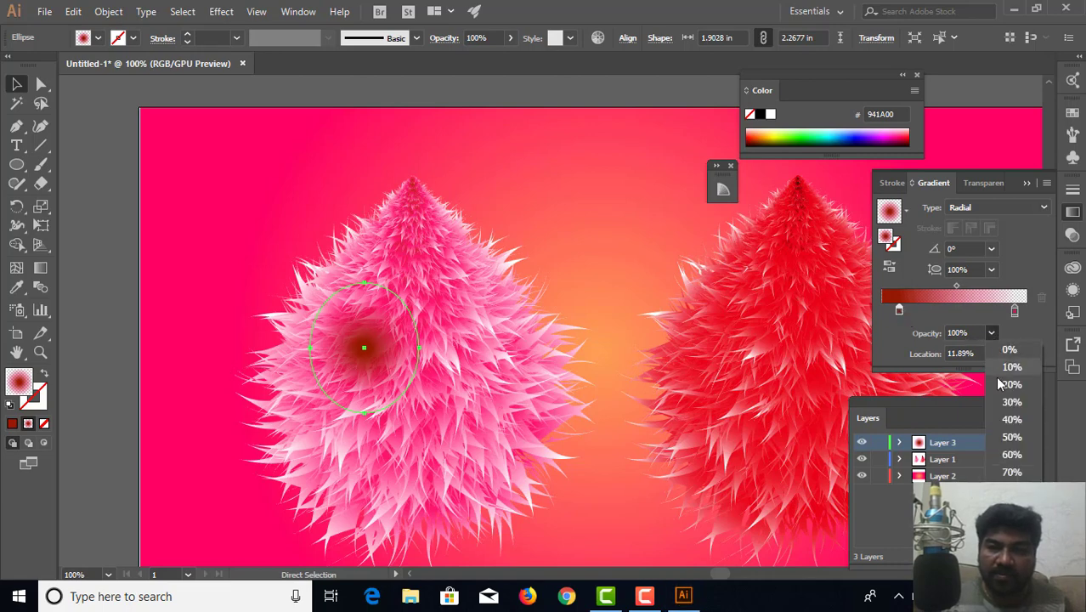
pyautogui.click(1000, 429)
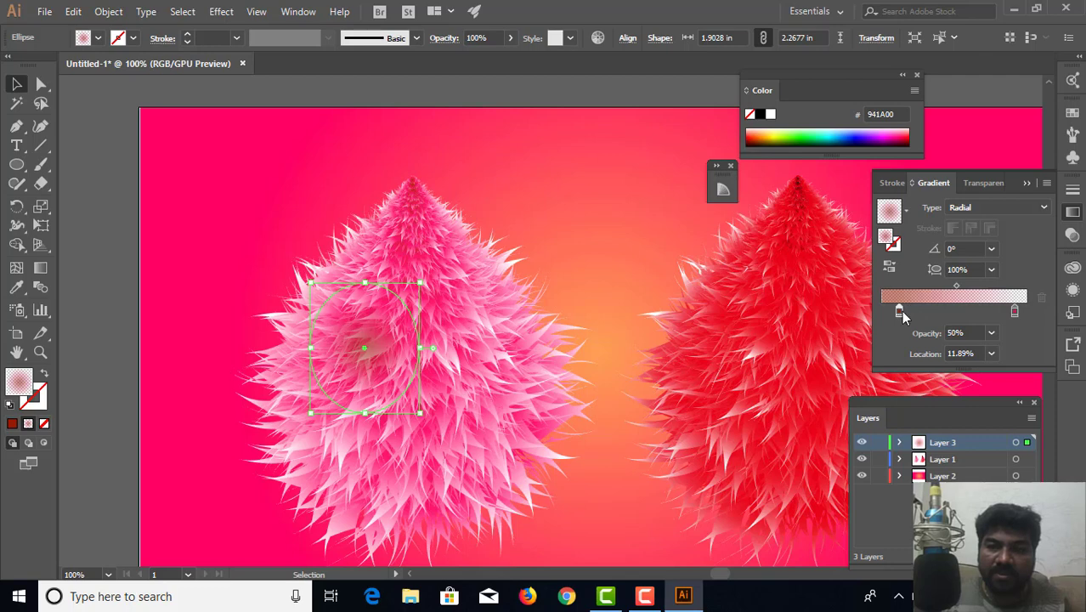
pyautogui.click(991, 332)
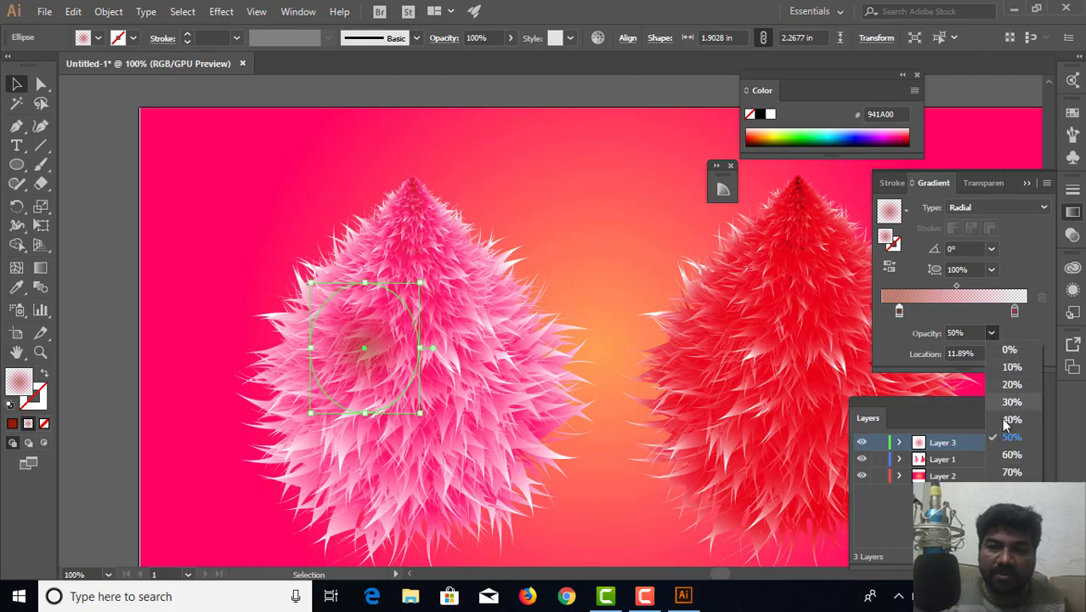
pyautogui.click(1011, 489)
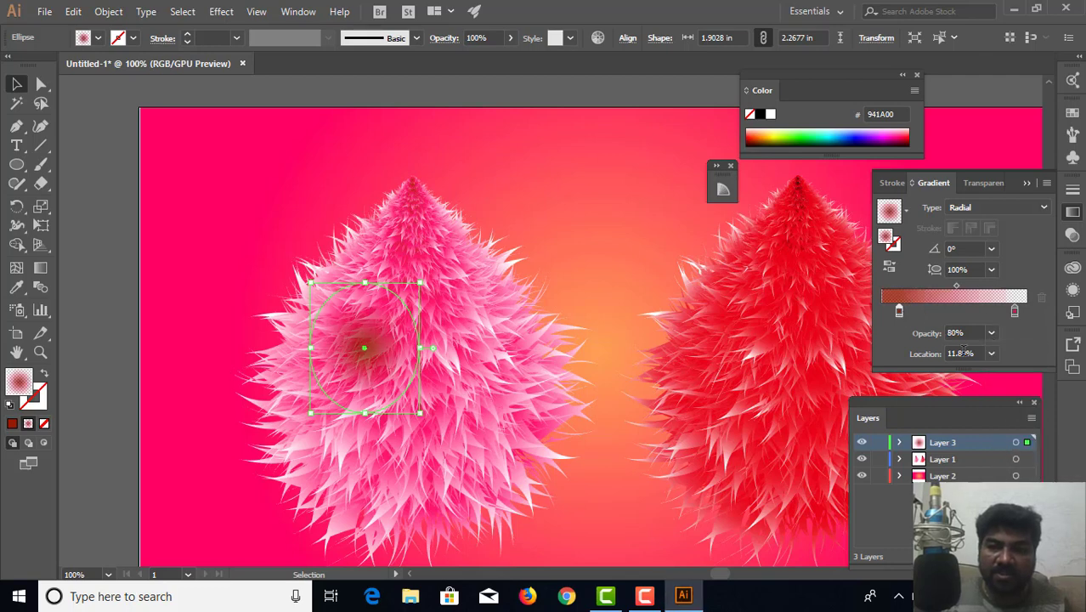
pyautogui.click(991, 332)
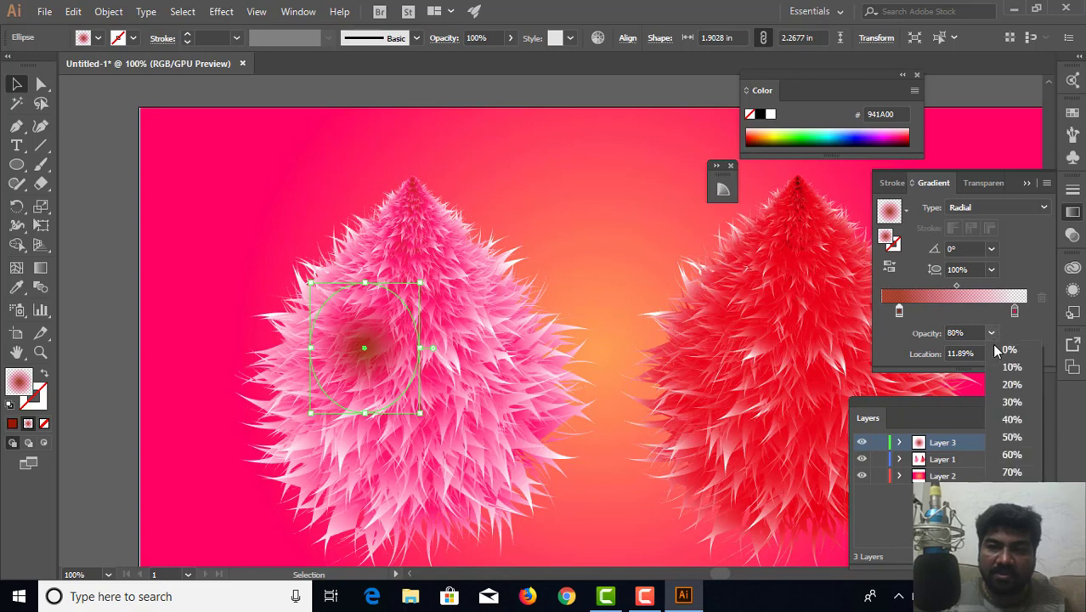
pyautogui.click(1011, 507)
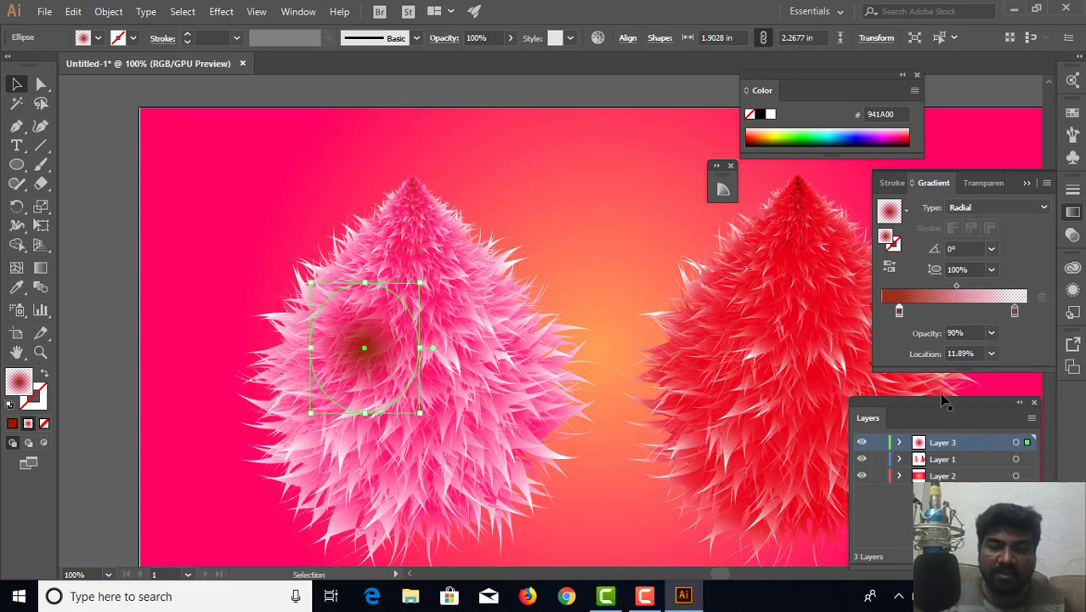
# Return the outer gradient stop to 0% opacity.
pyautogui.click(1014, 312)
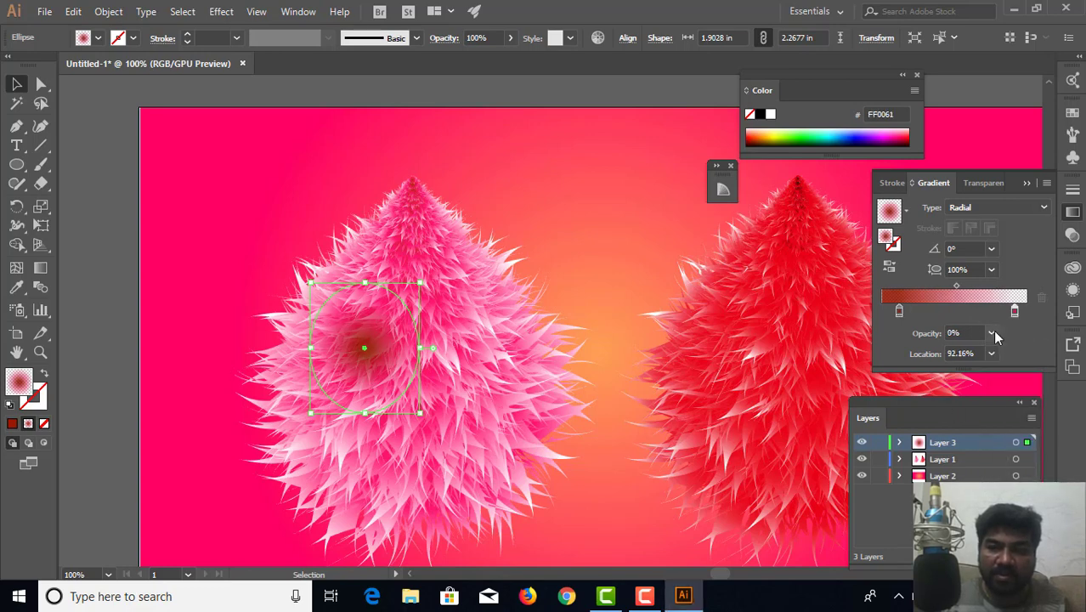
pyautogui.click(990, 332)
pyautogui.click(996, 438)
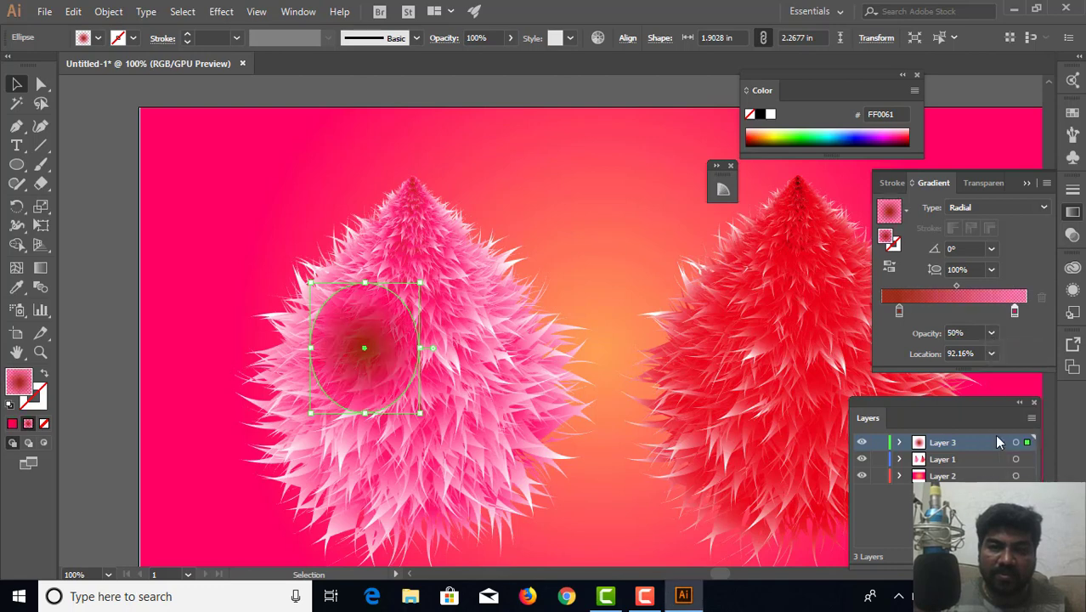
pyautogui.click(84, 319)
pyautogui.click(378, 347)
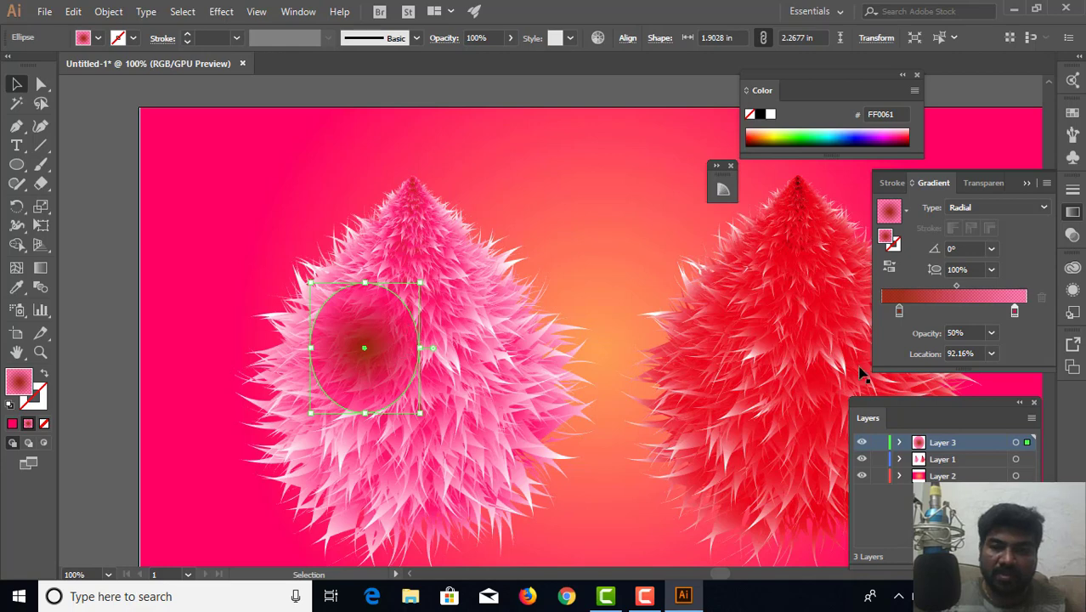
pyautogui.click(990, 336)
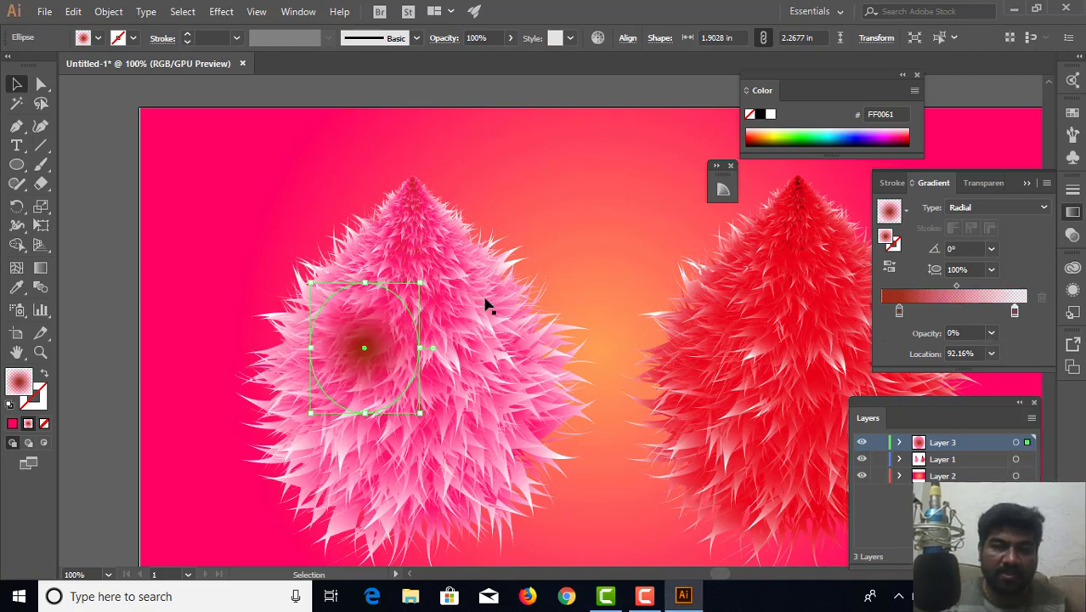
# Enlarge the dark patch and Alt-drag a copy to the right as a second eye socket.
pyautogui.moveTo(419, 283); pyautogui.dragTo(428, 274)
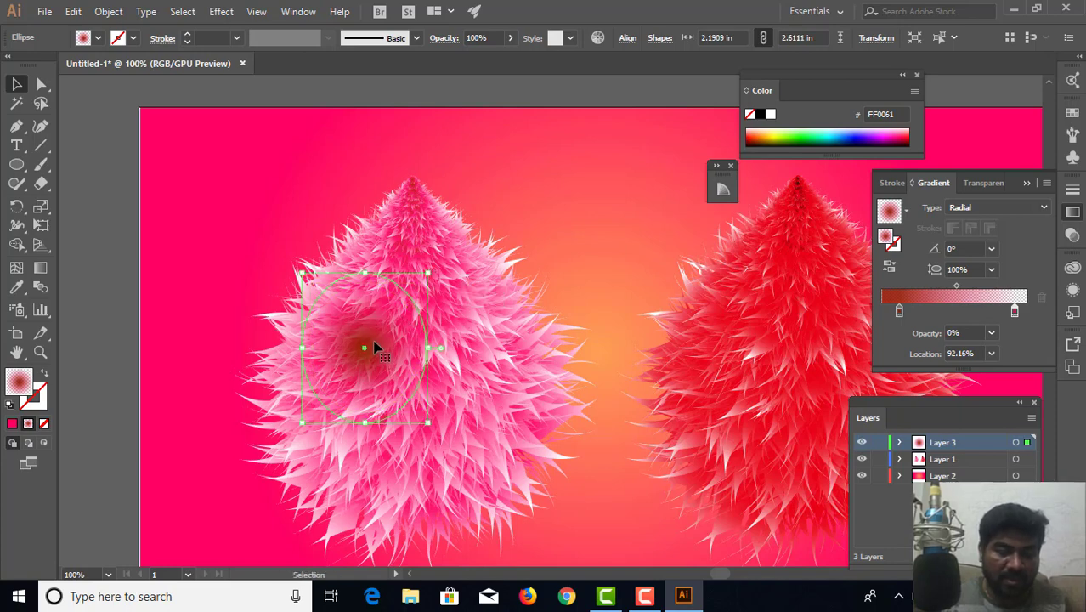
pyautogui.moveTo(374, 347); pyautogui.dragTo(476, 344)
pyautogui.click(79, 340)
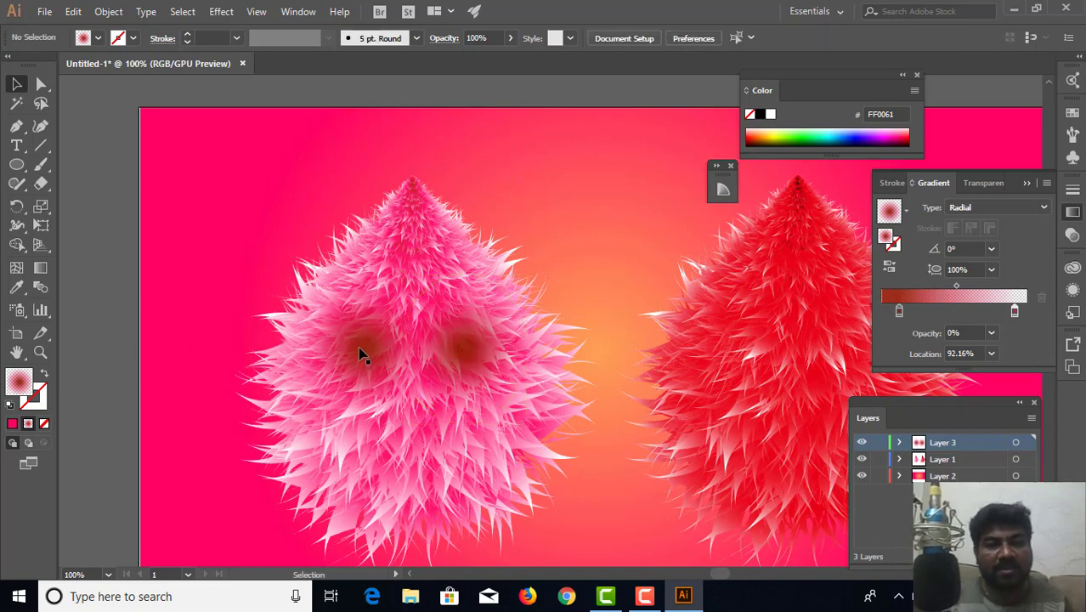
# Draw a small oval at the artboard's upper left and fill it solid white.
pyautogui.click(16, 164)
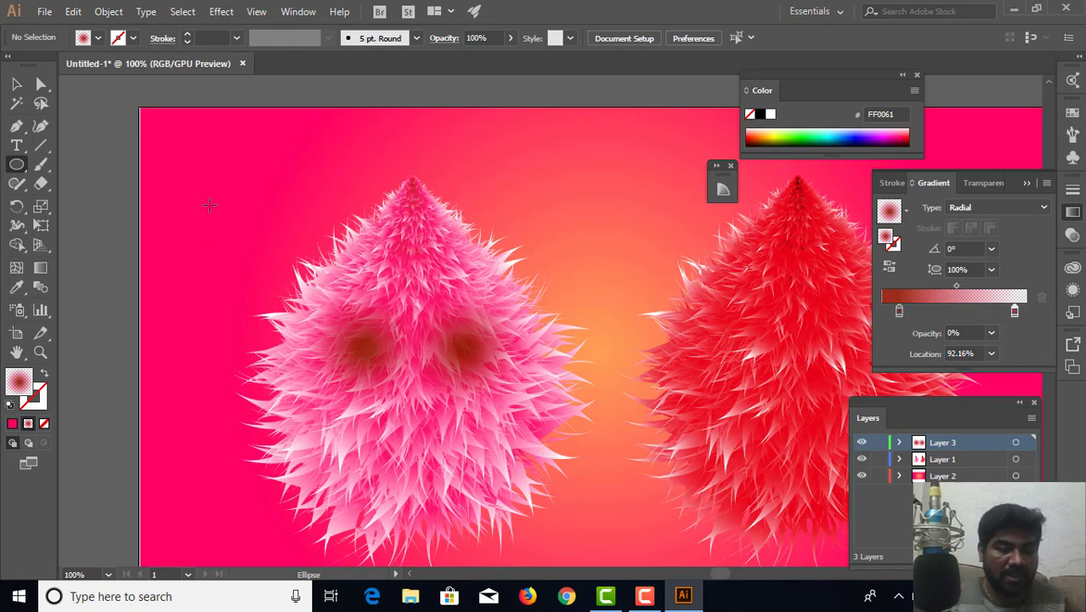
pyautogui.moveTo(209, 205); pyautogui.dragTo(244, 270)
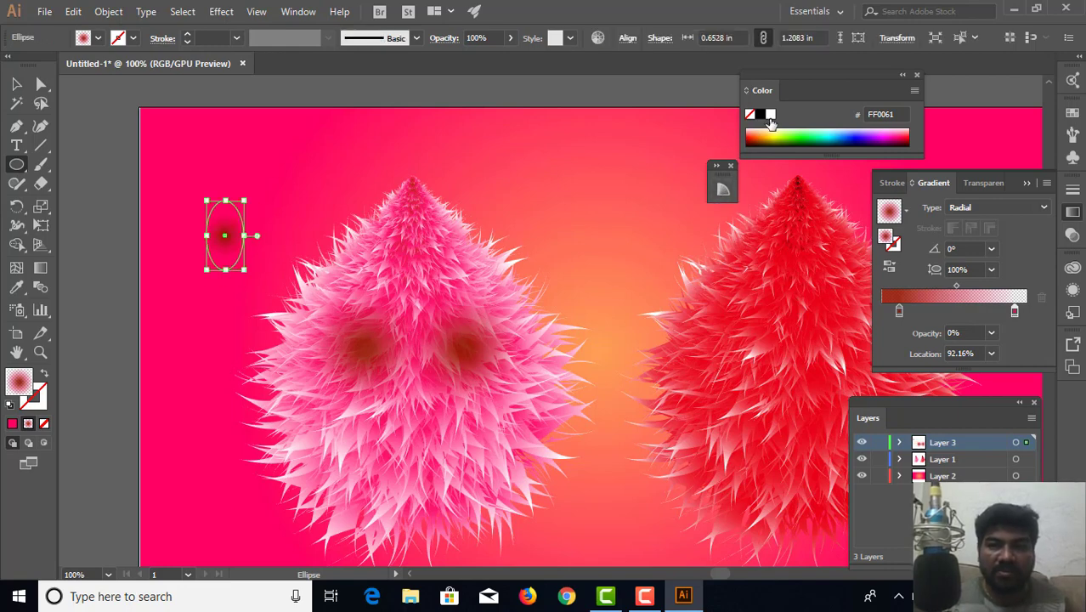
pyautogui.click(770, 117)
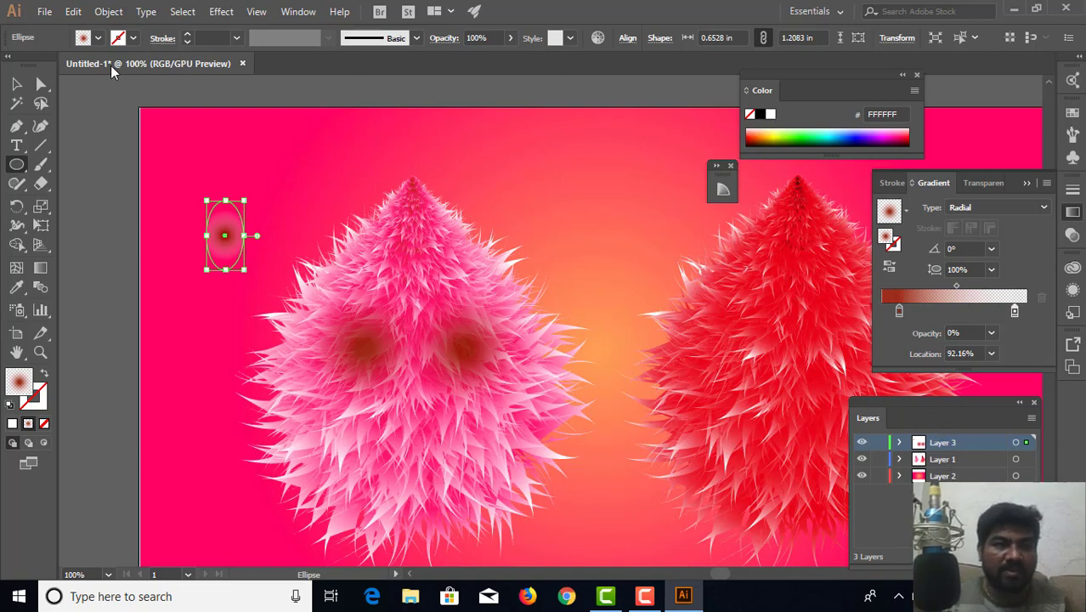
pyautogui.click(97, 38)
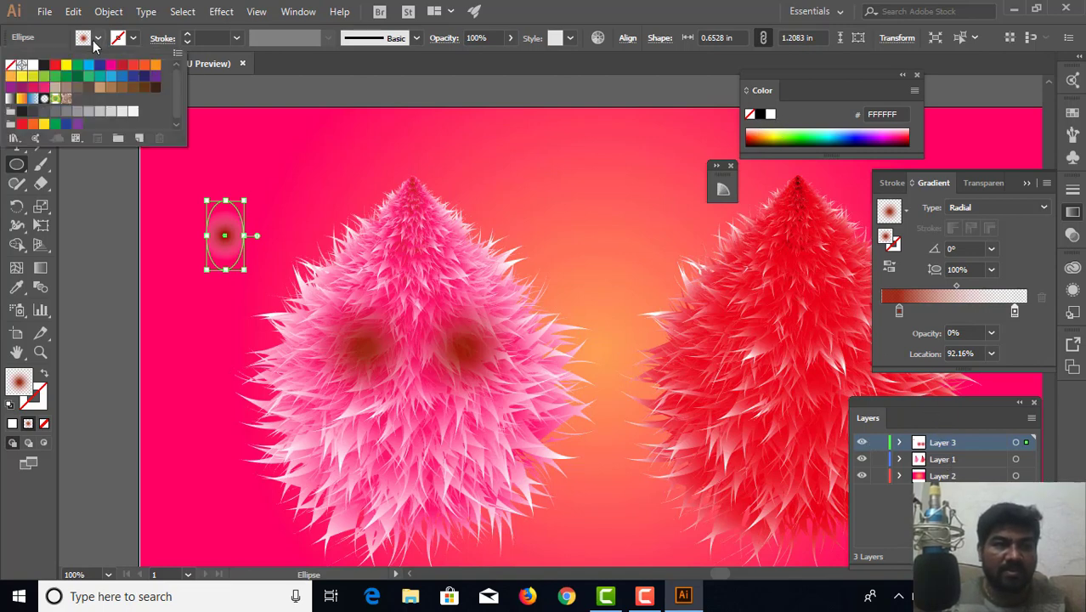
pyautogui.click(32, 65)
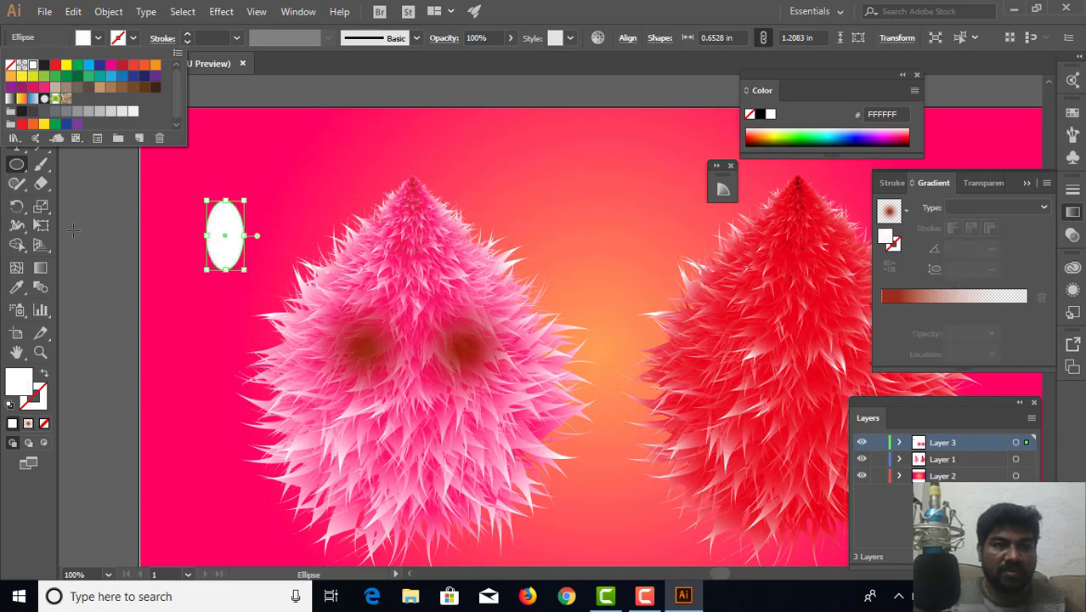
pyautogui.press('Escape')
pyautogui.click(16, 83)
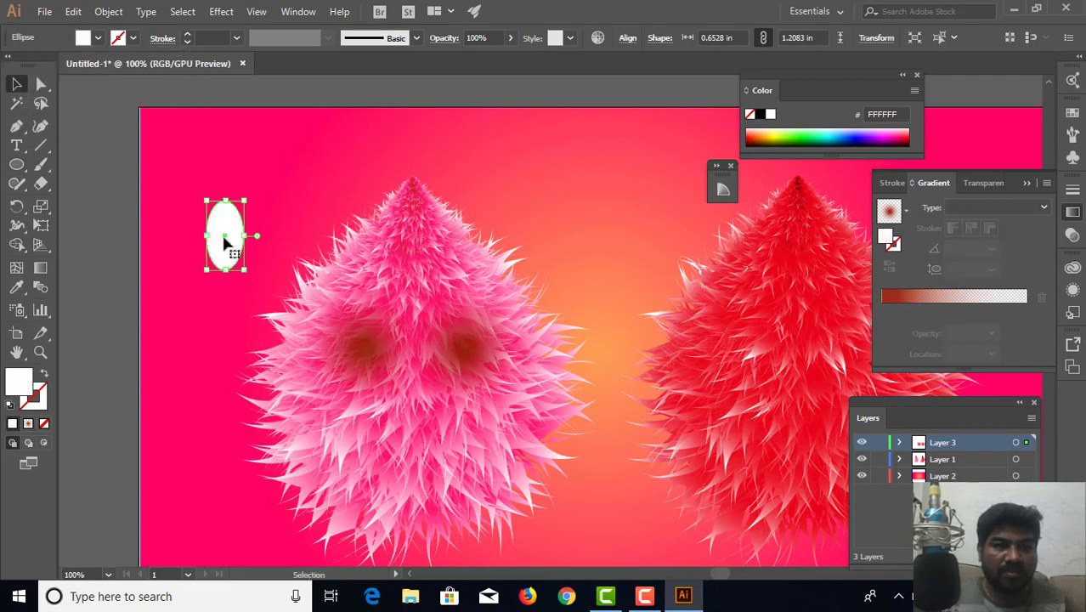
# Move the white oval onto the left dark patch and resize it to 0.5928 by 1.0972 in.
pyautogui.moveTo(225, 244); pyautogui.dragTo(368, 358)
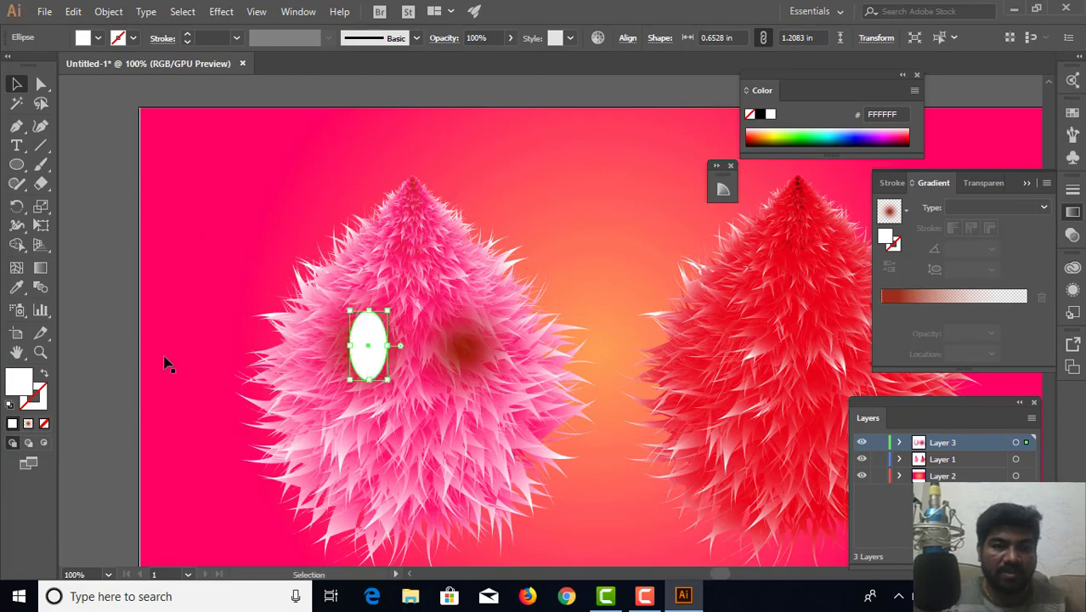
pyautogui.click(167, 364)
pyautogui.click(376, 358)
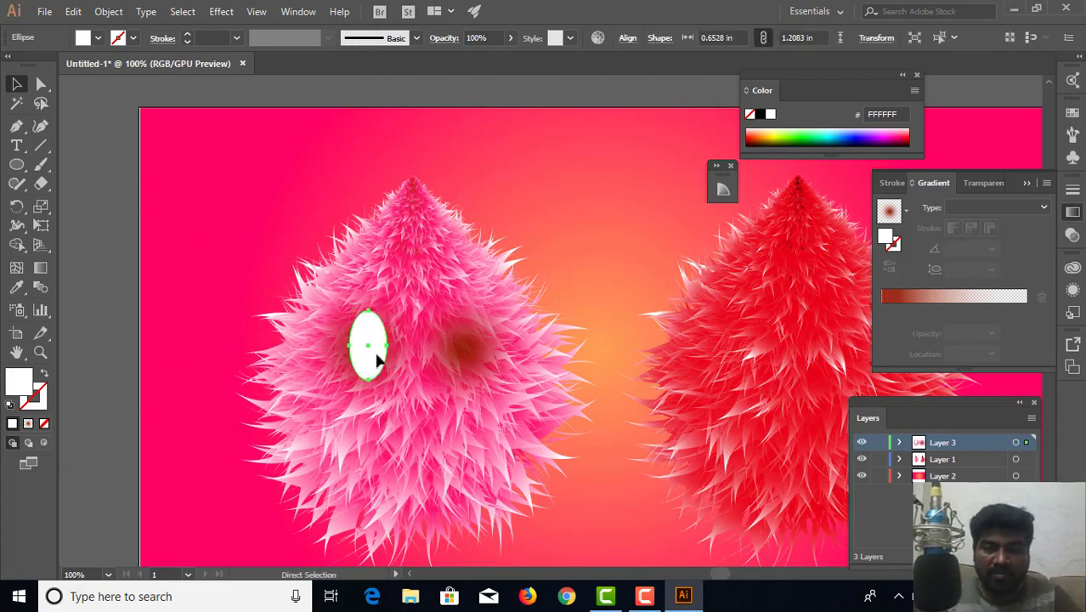
pyautogui.hotkey('ctrl', '=')
pyautogui.hotkey('ctrl', '=')
pyautogui.hotkey('ctrl', '=')
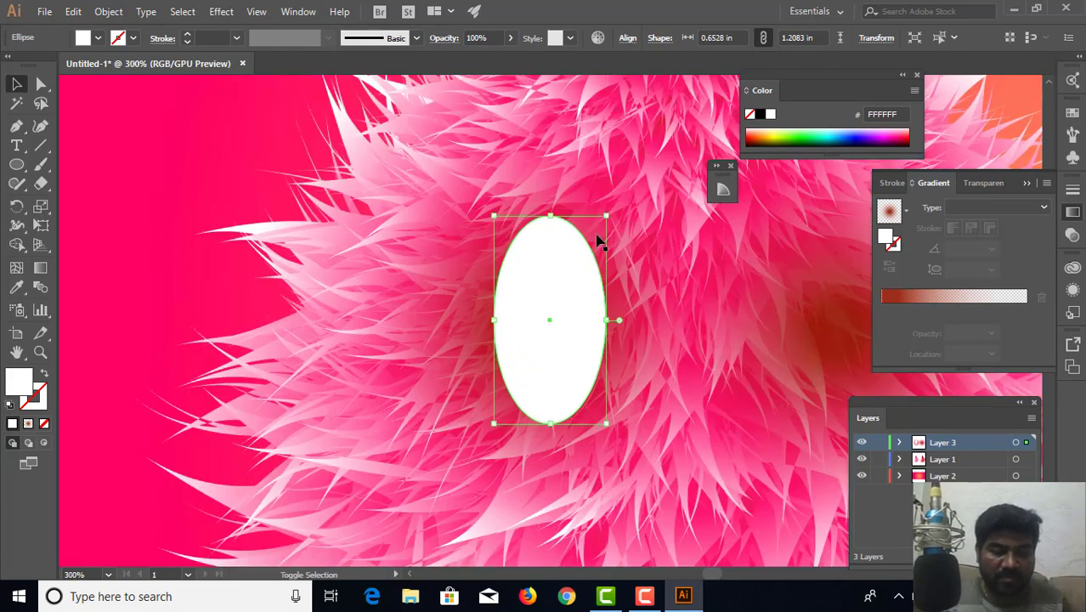
pyautogui.moveTo(606, 218); pyautogui.dragTo(594, 236)
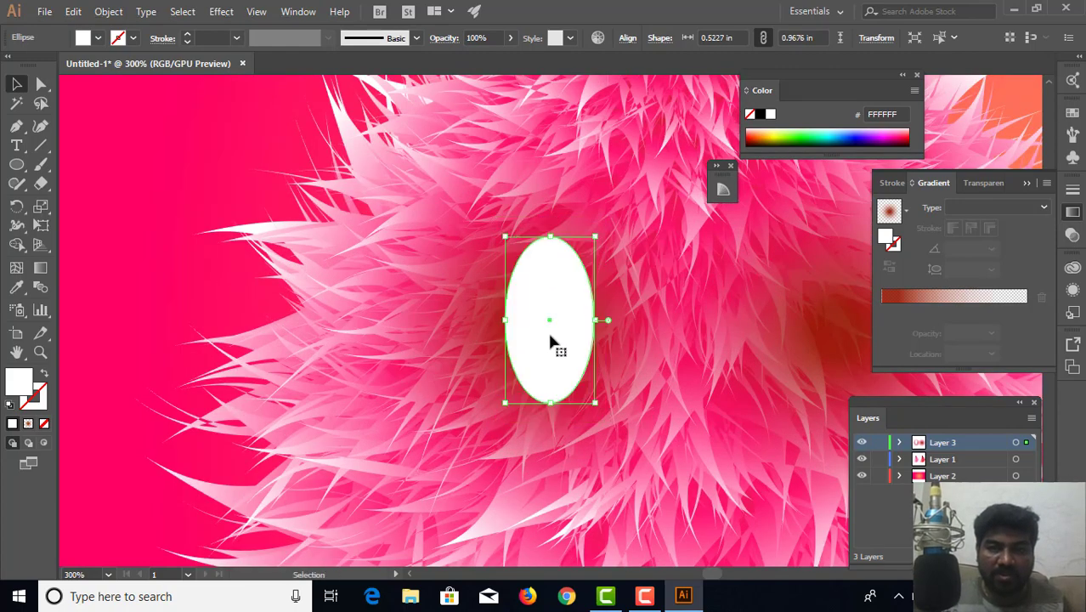
pyautogui.moveTo(596, 404); pyautogui.dragTo(602, 414)
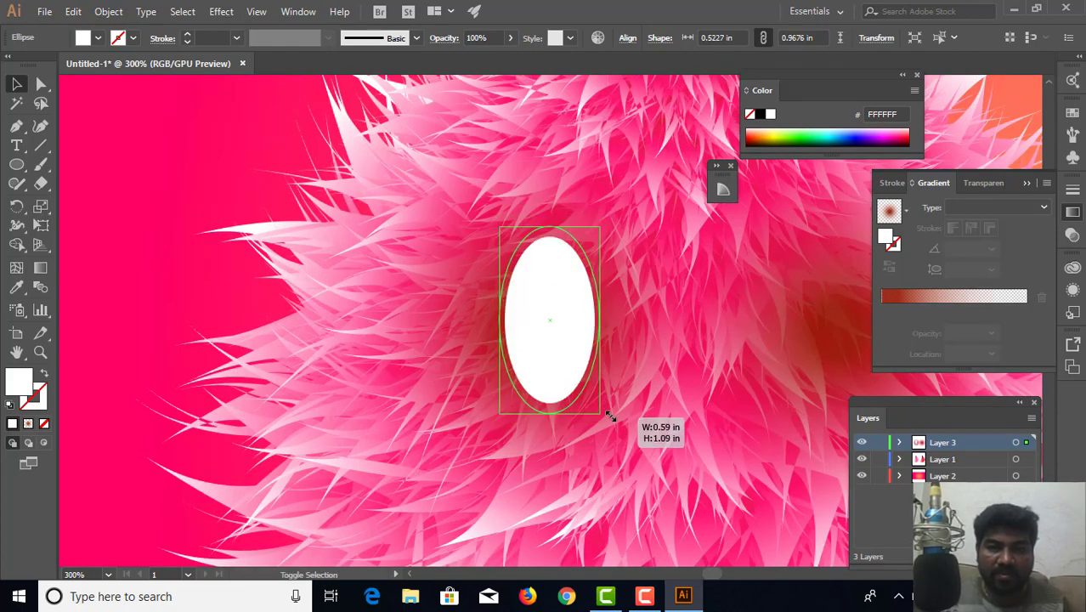
# Bring the whole pink creature into view and duplicate the white eye to the upper left.
pyautogui.hotkey('ctrl', '-')
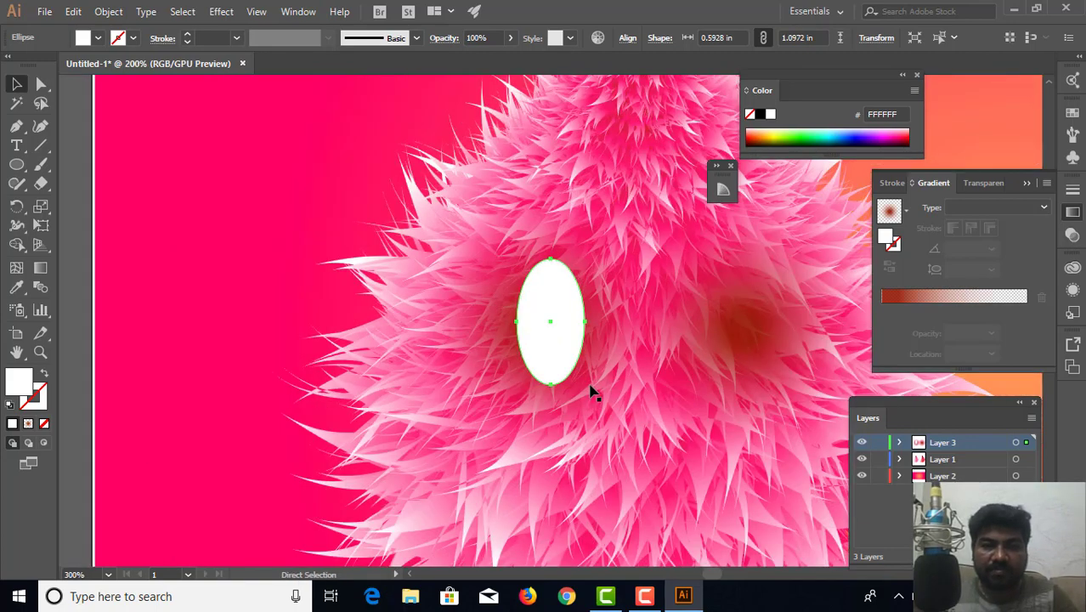
pyautogui.hotkey('ctrl', '-')
pyautogui.moveTo(545, 353); pyautogui.dragTo(325, 345)
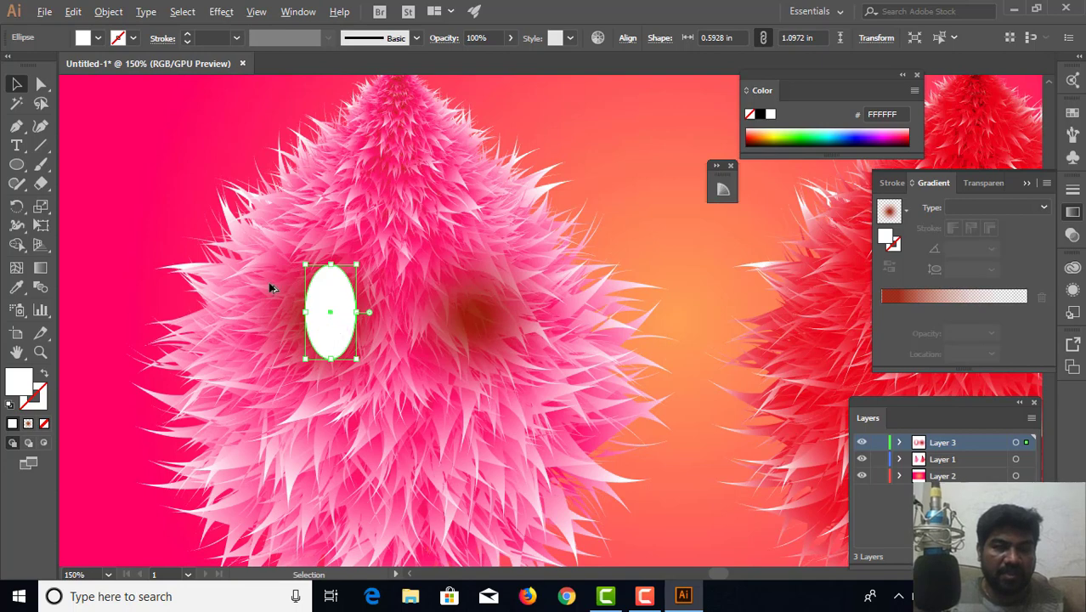
pyautogui.keyDown('alt'); pyautogui.moveTo(336, 325); pyautogui.dragTo(152, 195); pyautogui.keyUp('alt')
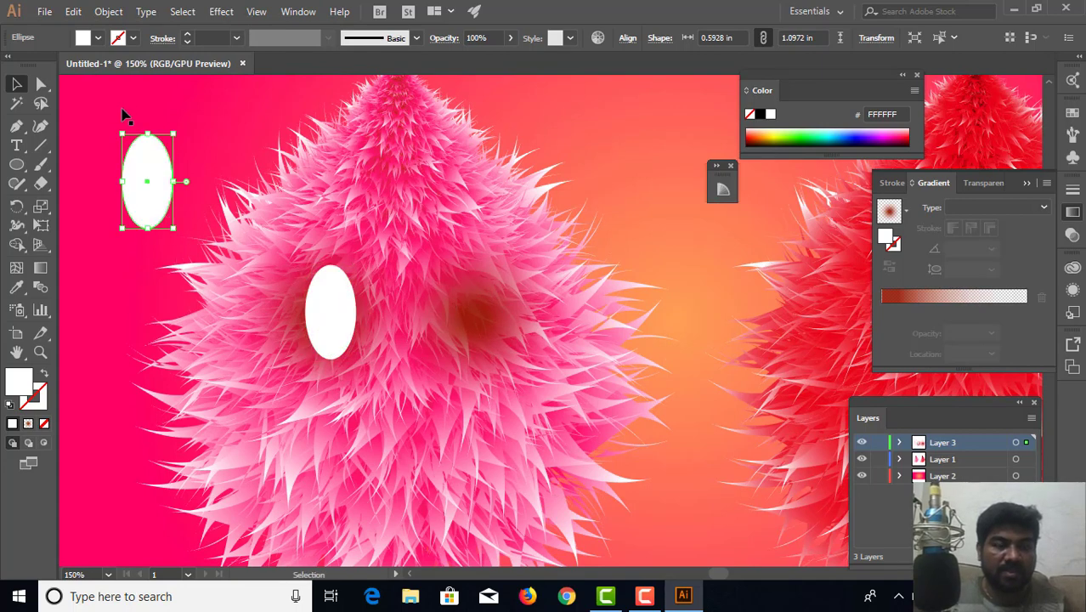
# Colour the copied ellipse vivid blue (1549FF) using the Color panel spectrum.
pyautogui.click(760, 115)
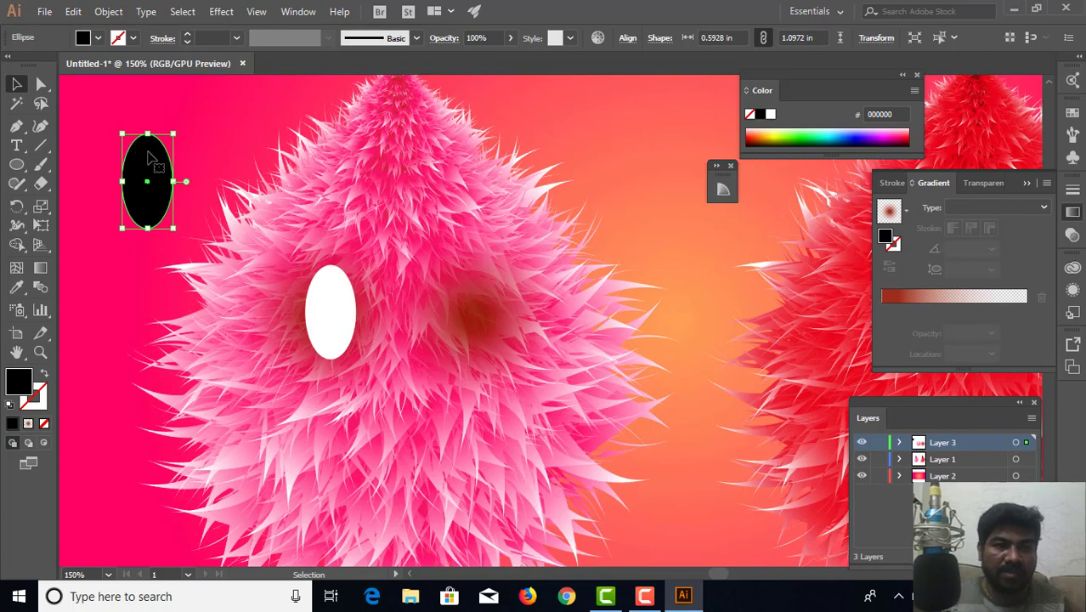
pyautogui.click(864, 130)
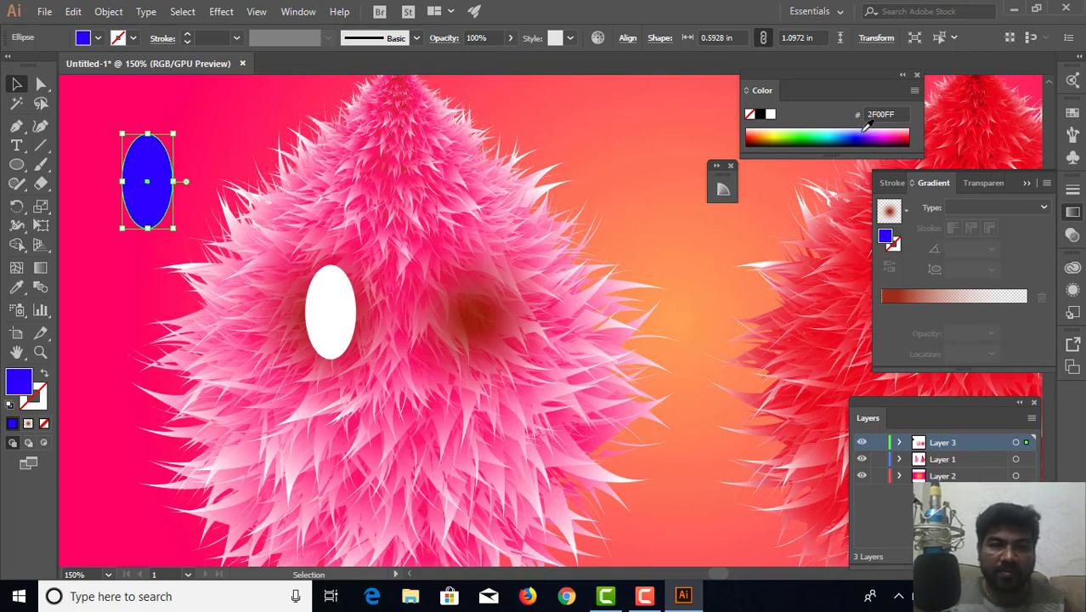
pyautogui.click(863, 130)
pyautogui.click(862, 129)
pyautogui.click(862, 129)
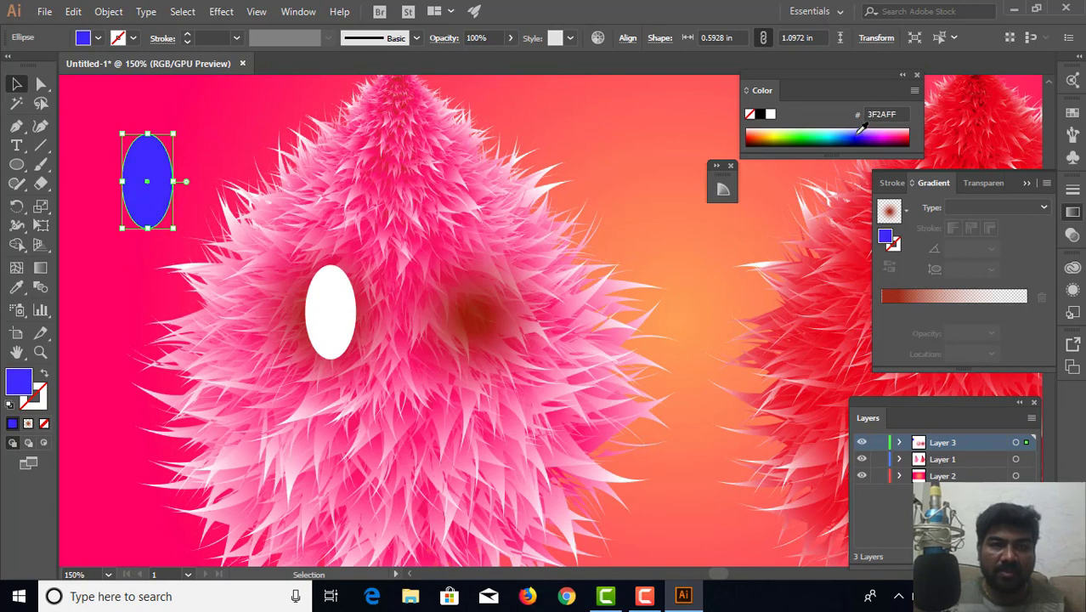
pyautogui.click(861, 127)
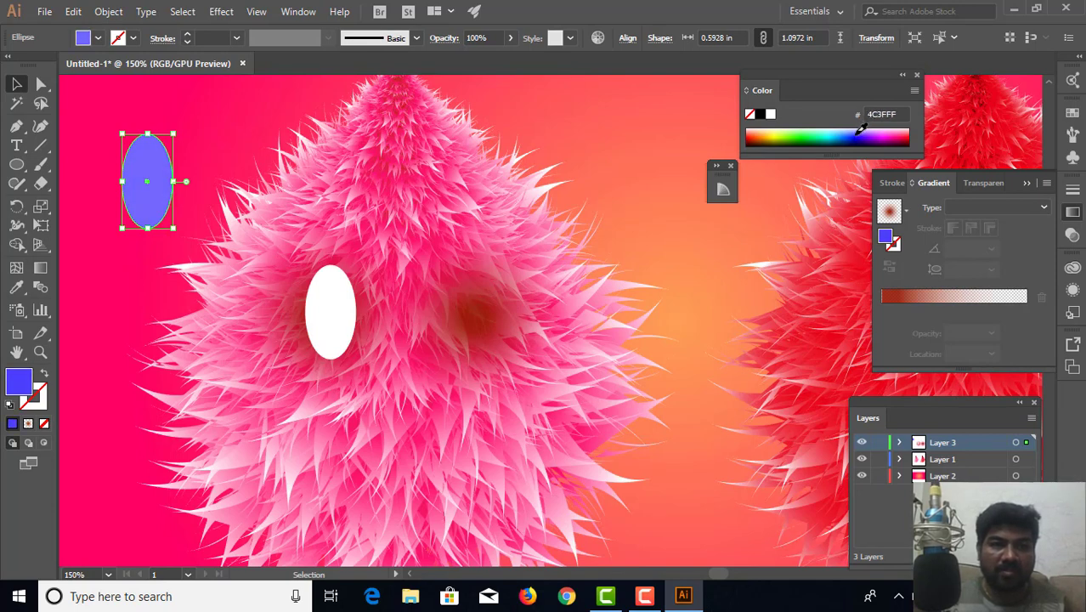
pyautogui.click(862, 130)
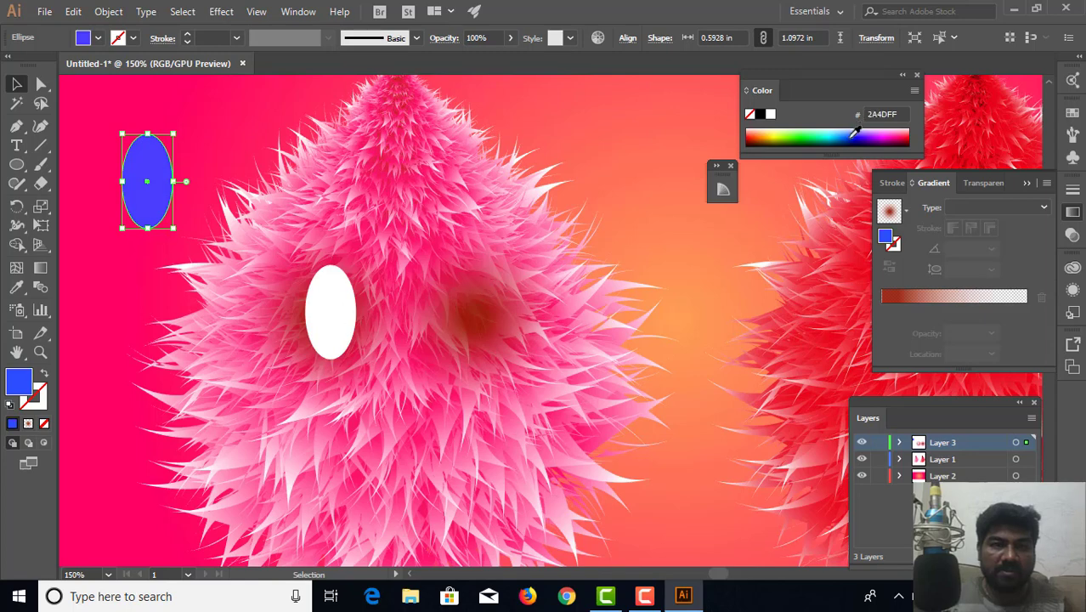
pyautogui.click(855, 134)
pyautogui.click(855, 129)
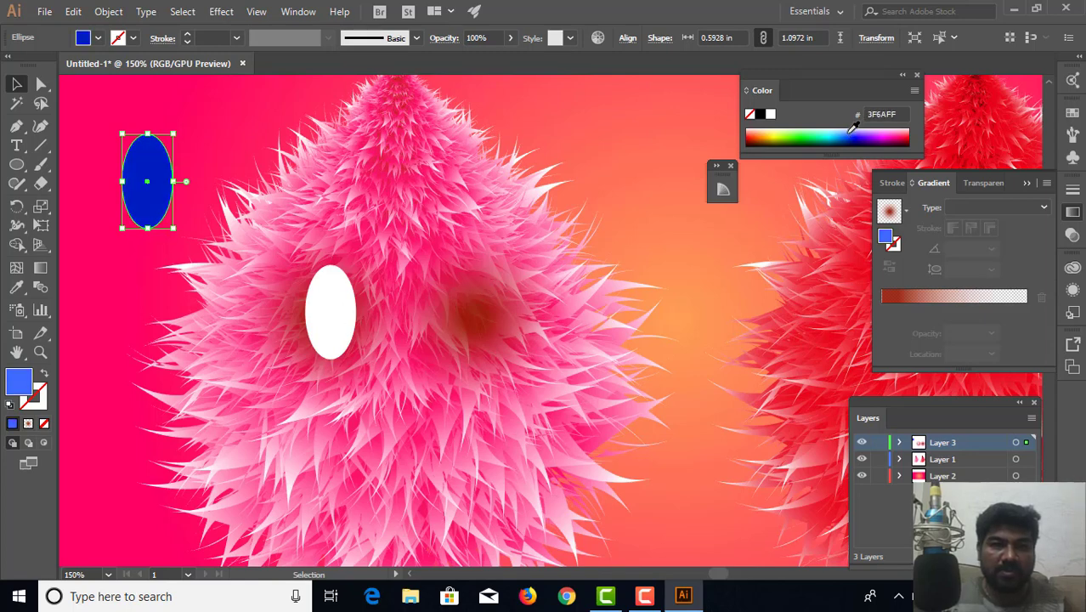
pyautogui.click(852, 130)
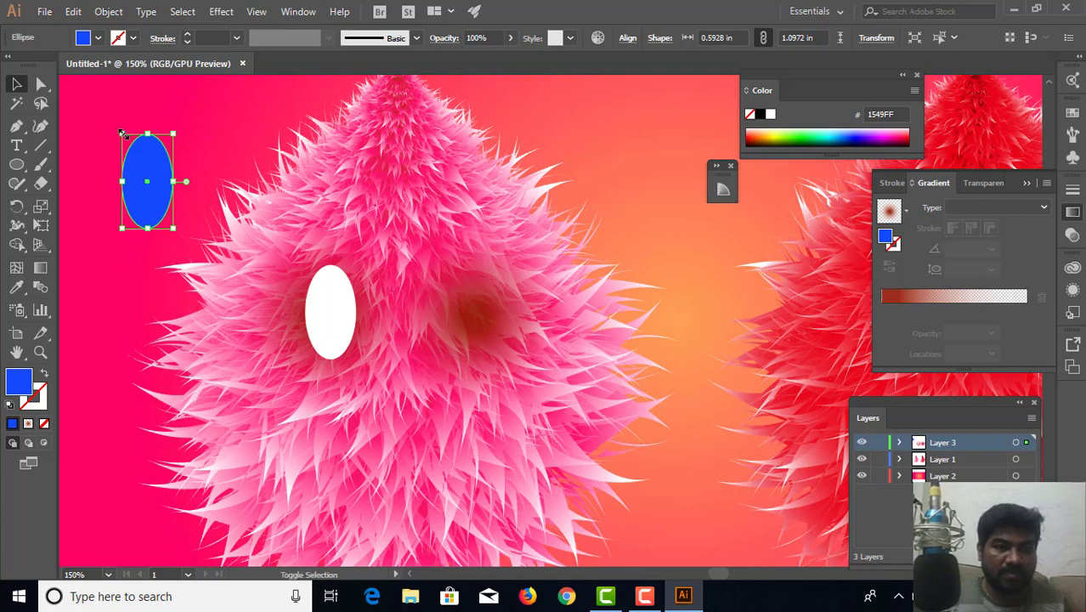
# Shrink the blue ellipse to a 0.3935 by 0.7284 in iris inside the white eye.
pyautogui.moveTo(121, 133); pyautogui.dragTo(150, 176)
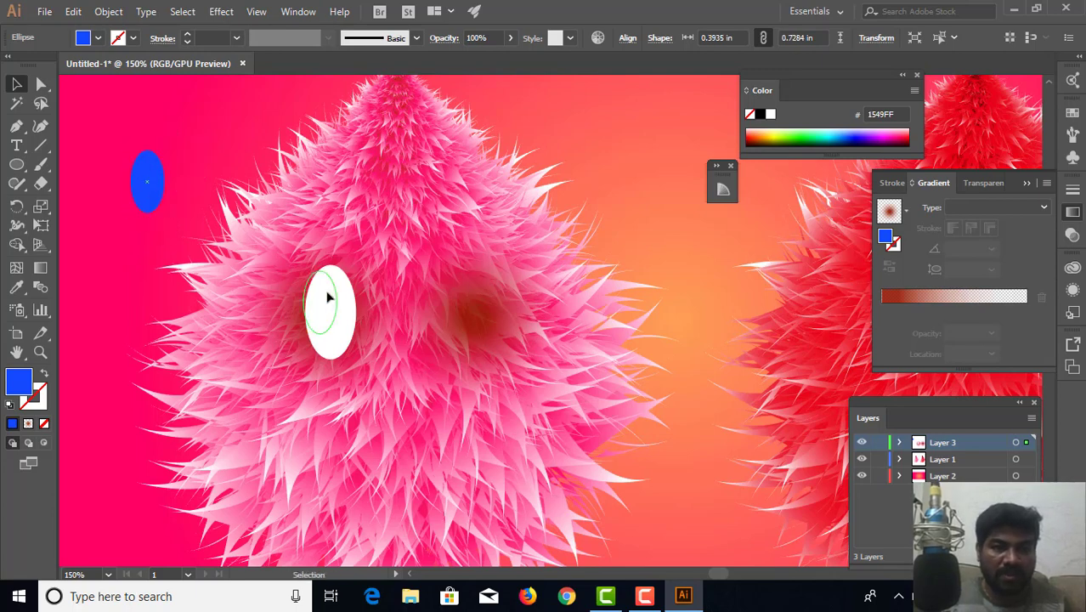
pyautogui.moveTo(337, 316); pyautogui.dragTo(340, 316)
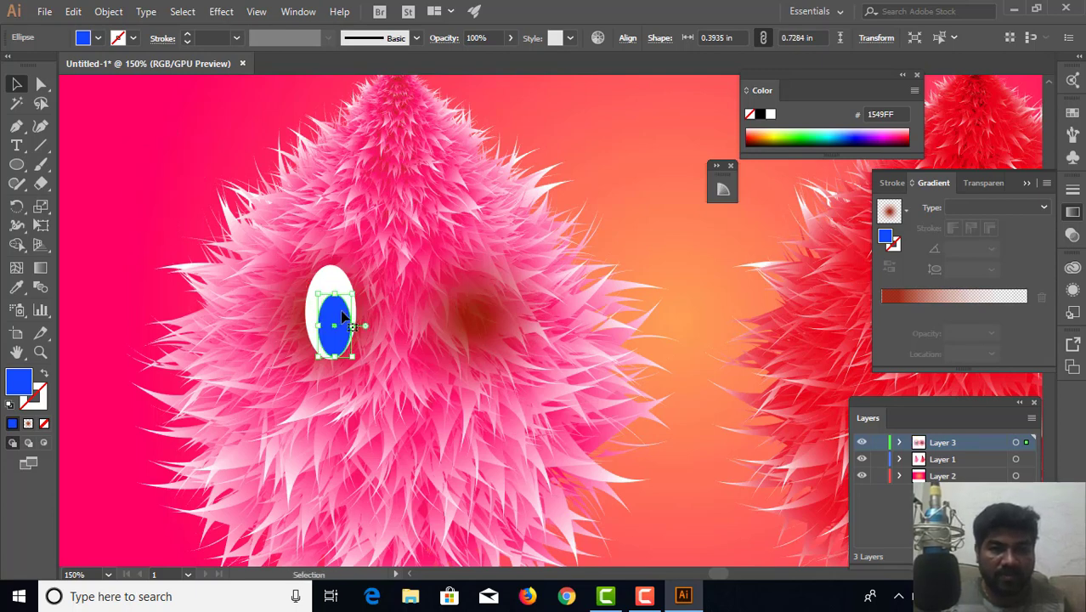
pyautogui.hotkey('ctrl', '+')
pyautogui.hotkey('ctrl', '+')
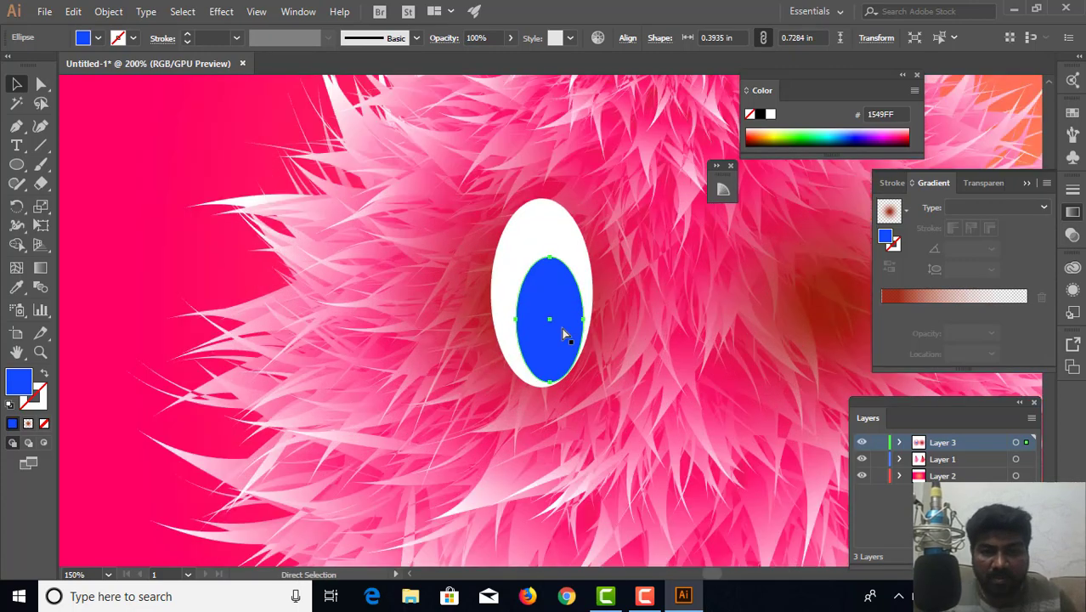
pyautogui.hotkey('ctrl', '+')
pyautogui.moveTo(565, 320); pyautogui.dragTo(341, 224)
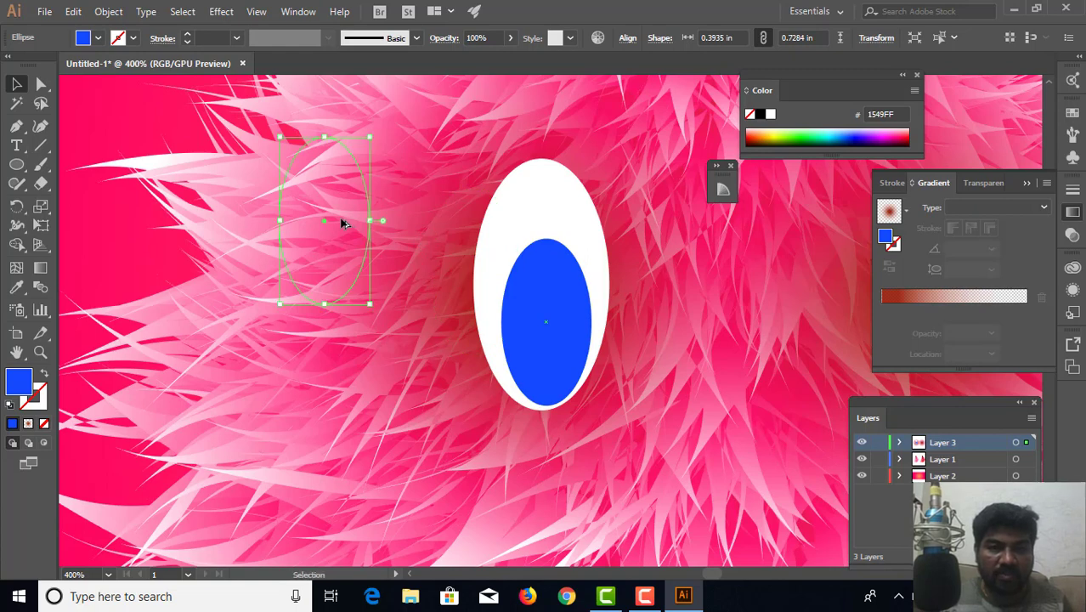
# Make a black pupil in the lower iris, keeping a tiny 0.0802 by 0.1484 in spare oval.
pyautogui.click(760, 116)
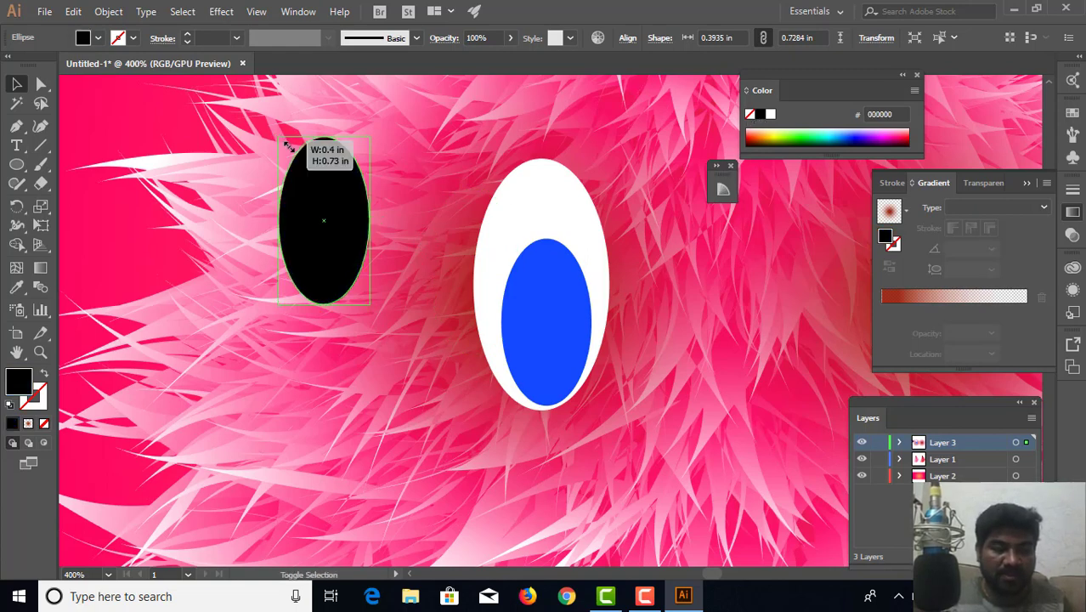
pyautogui.moveTo(278, 138); pyautogui.dragTo(315, 204)
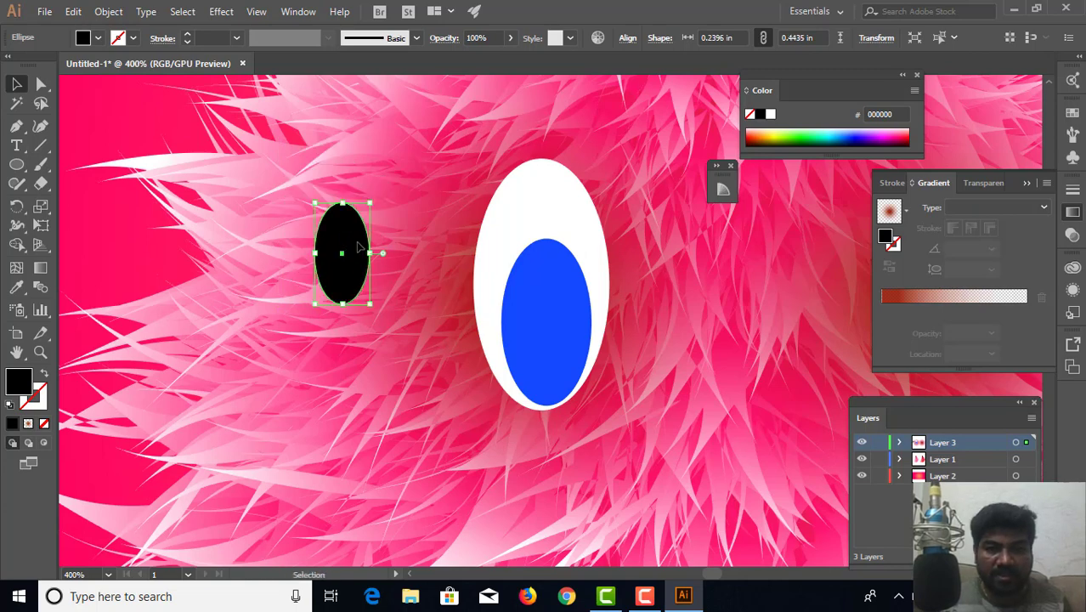
pyautogui.click(472, 329)
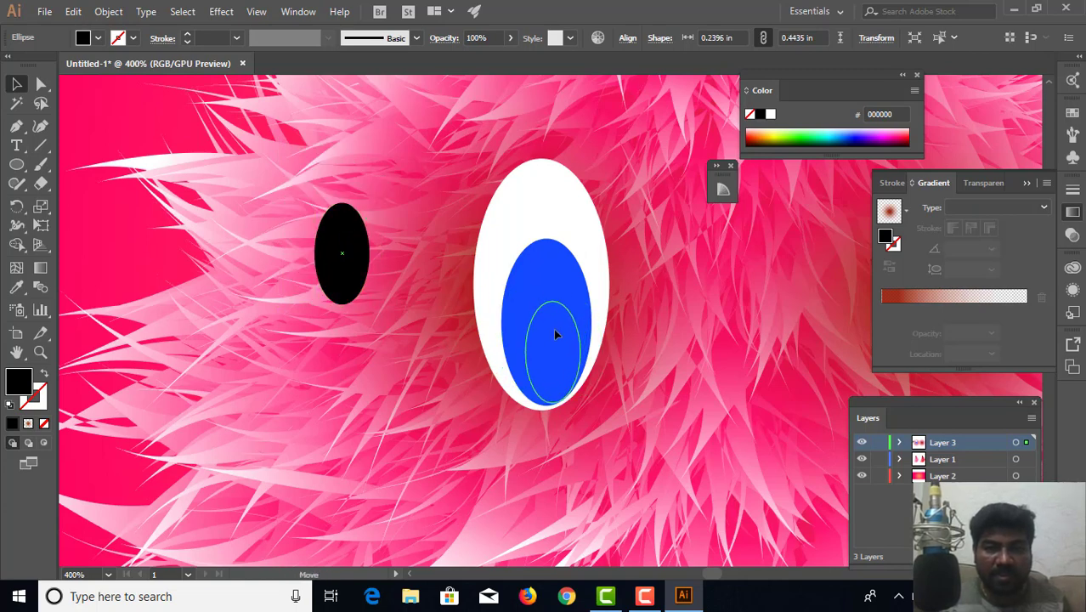
pyautogui.moveTo(322, 218); pyautogui.dragTo(533, 316)
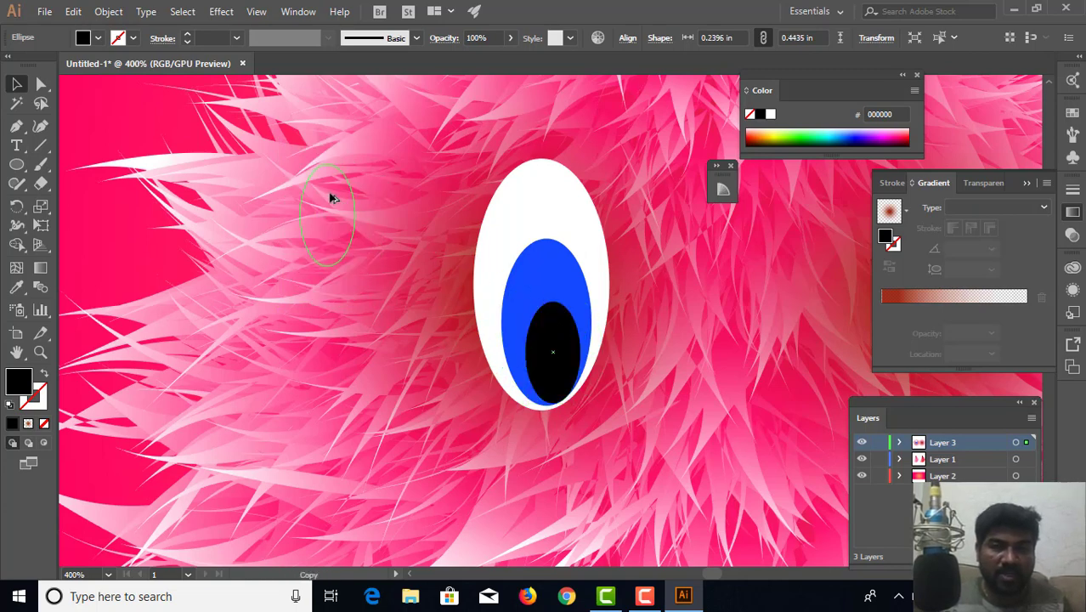
pyautogui.hotkey('ctrl', 'z')
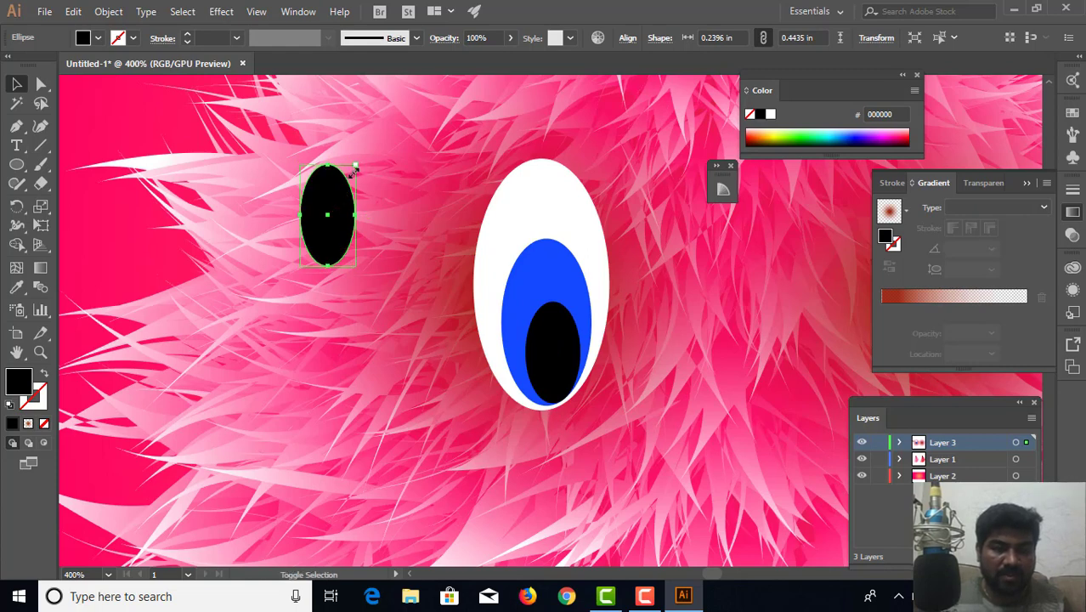
pyautogui.moveTo(357, 168)
pyautogui.mouseDown()
pyautogui.moveTo(347, 211)
pyautogui.moveTo(339, 200)
pyautogui.mouseUp()
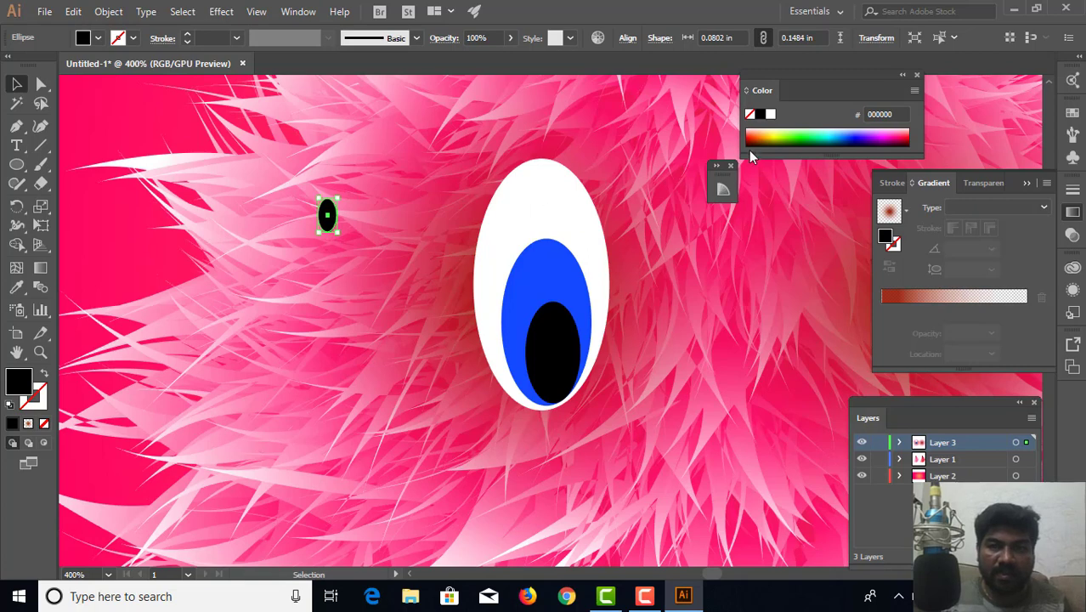
# Turn the tiny spare oval white and rotate it into a tilted highlight.
pyautogui.click(770, 115)
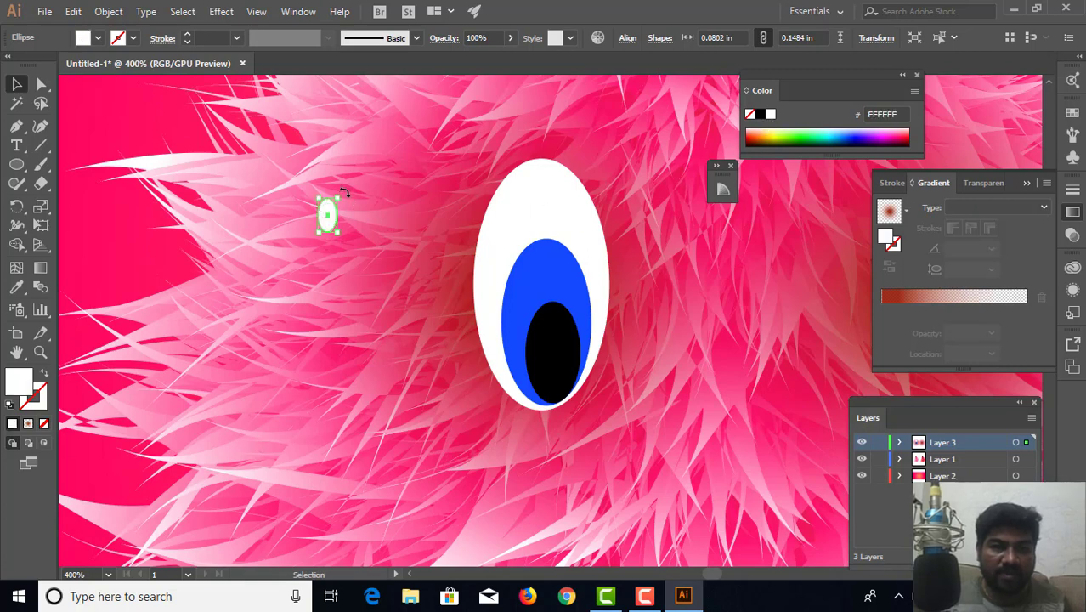
pyautogui.moveTo(343, 196)
pyautogui.mouseDown()
pyautogui.moveTo(346, 228)
pyautogui.moveTo(321, 223)
pyautogui.mouseUp()
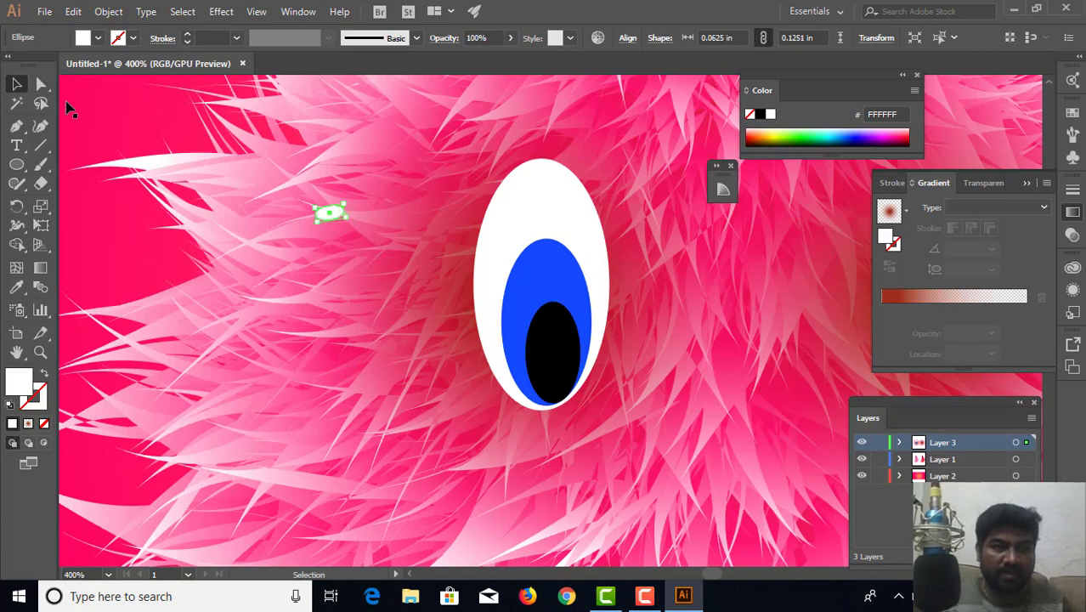
pyautogui.click(75, 110)
pyautogui.click(330, 213)
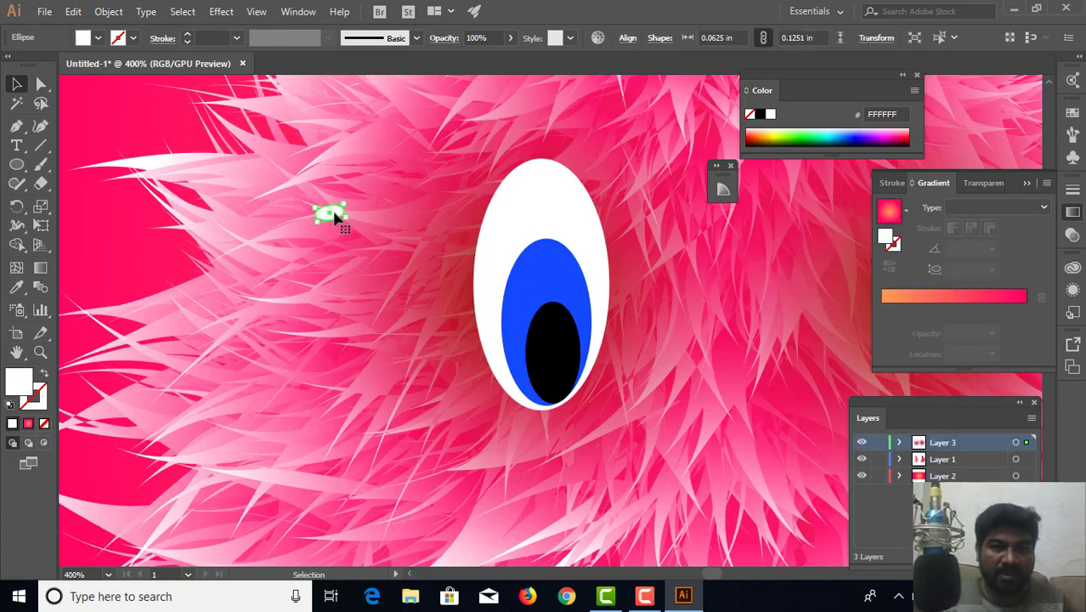
pyautogui.moveTo(340, 223)
pyautogui.mouseDown()
pyautogui.moveTo(536, 311)
pyautogui.moveTo(366, 258)
pyautogui.mouseUp()
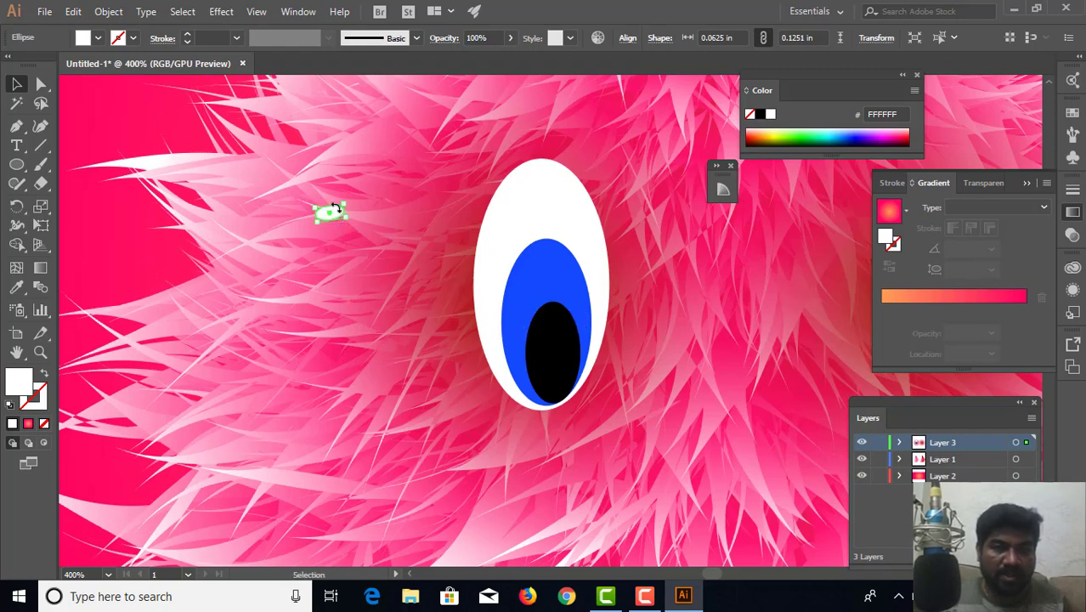
pyautogui.scroll(2, 477, 274)
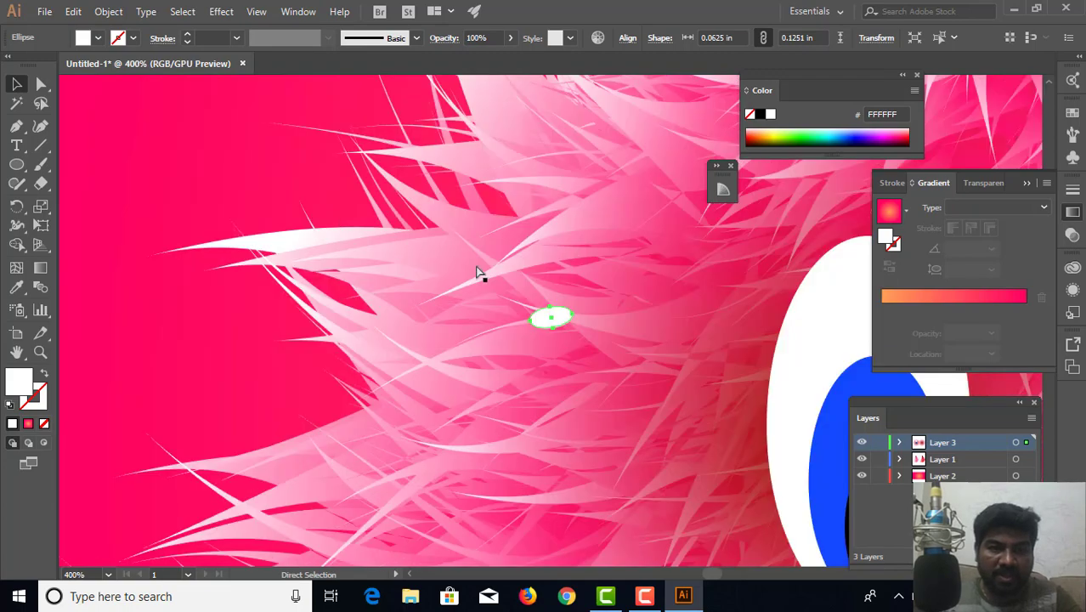
pyautogui.scroll(3, 477, 273)
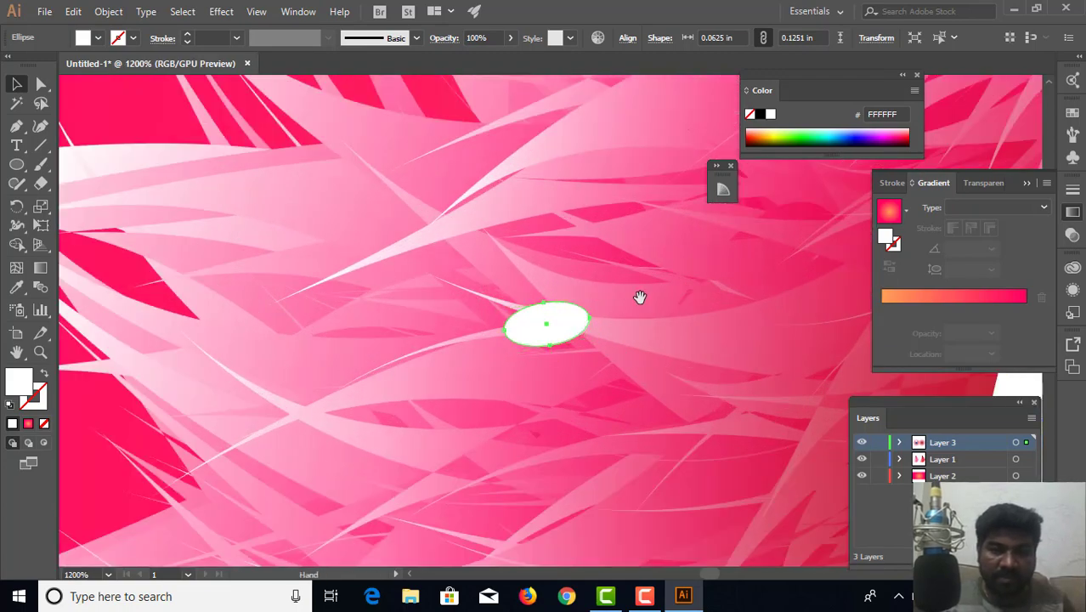
pyautogui.moveTo(640, 297); pyautogui.dragTo(263, 175)
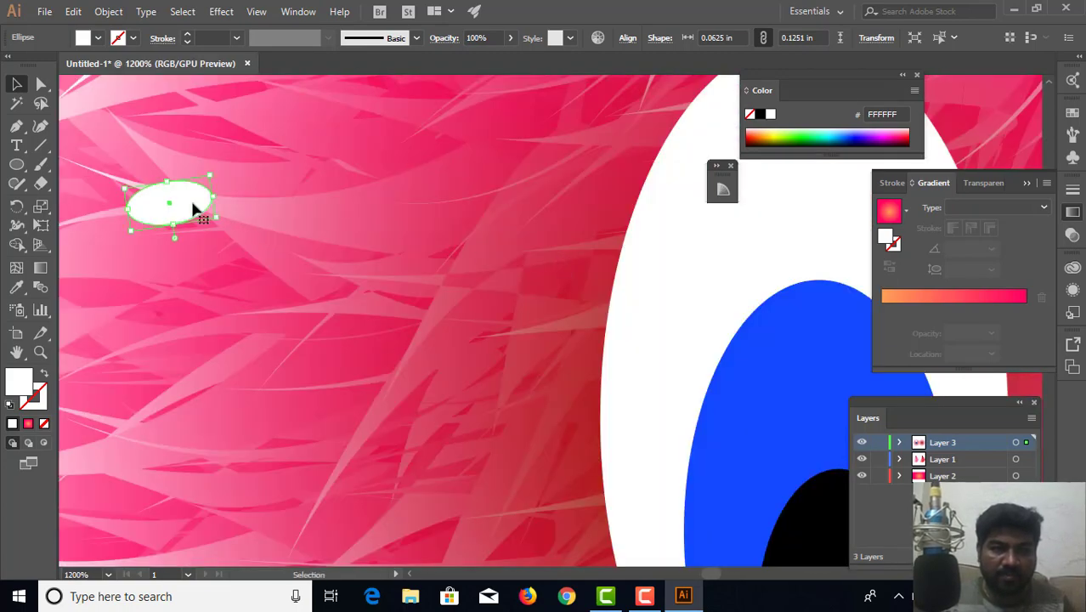
# Narrow the highlight to 0.0625 by 0.097 in and seat it on the pupil's top edge.
pyautogui.moveTo(184, 206); pyautogui.dragTo(790, 405)
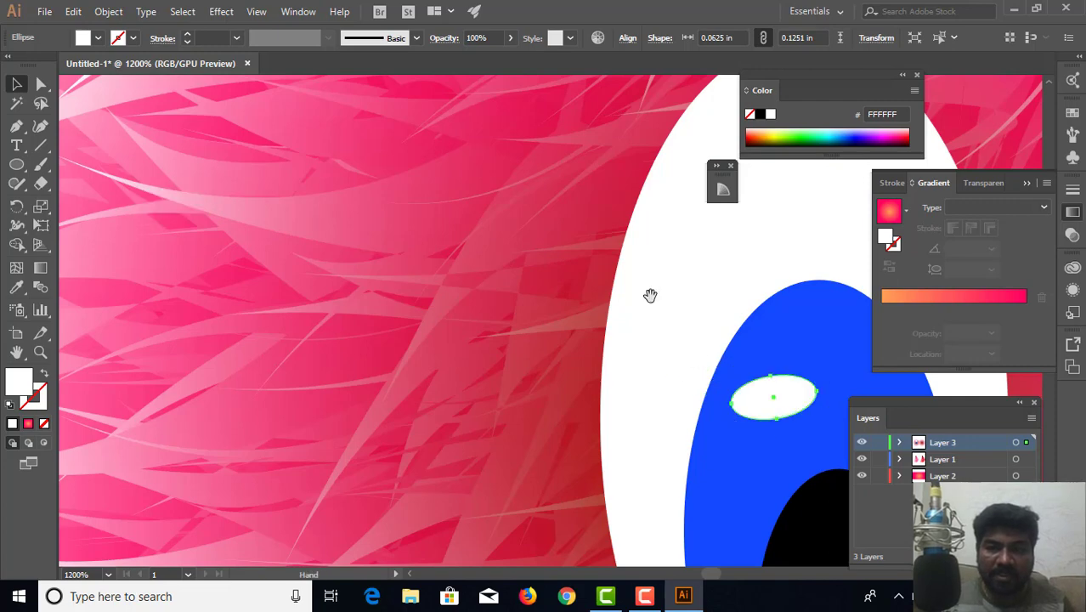
pyautogui.moveTo(859, 444); pyautogui.dragTo(209, 283)
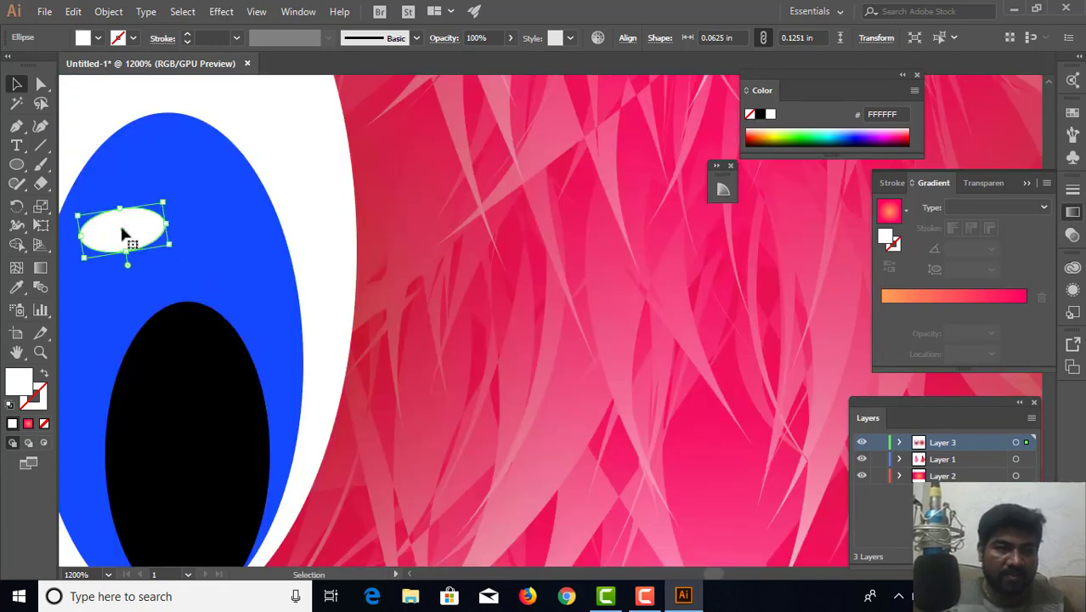
pyautogui.moveTo(150, 239); pyautogui.dragTo(170, 297)
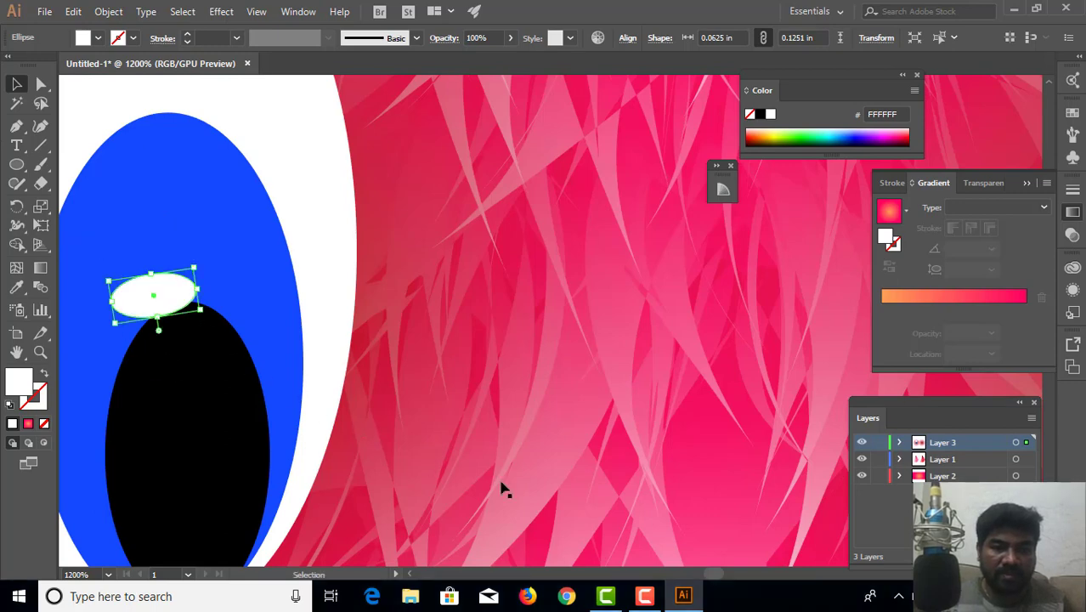
pyautogui.click(645, 595)
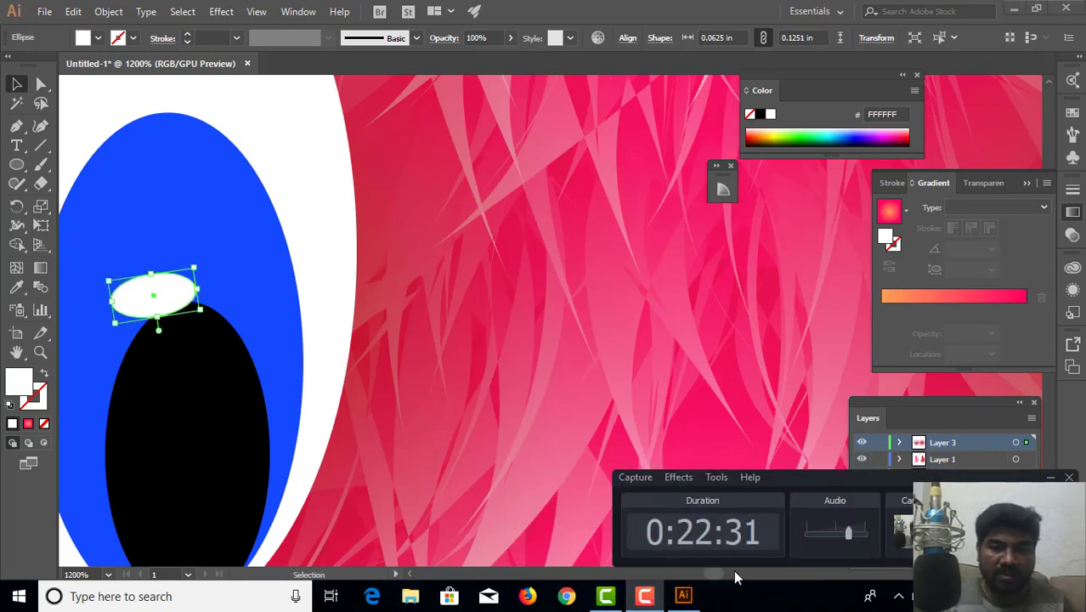
pyautogui.click(645, 596)
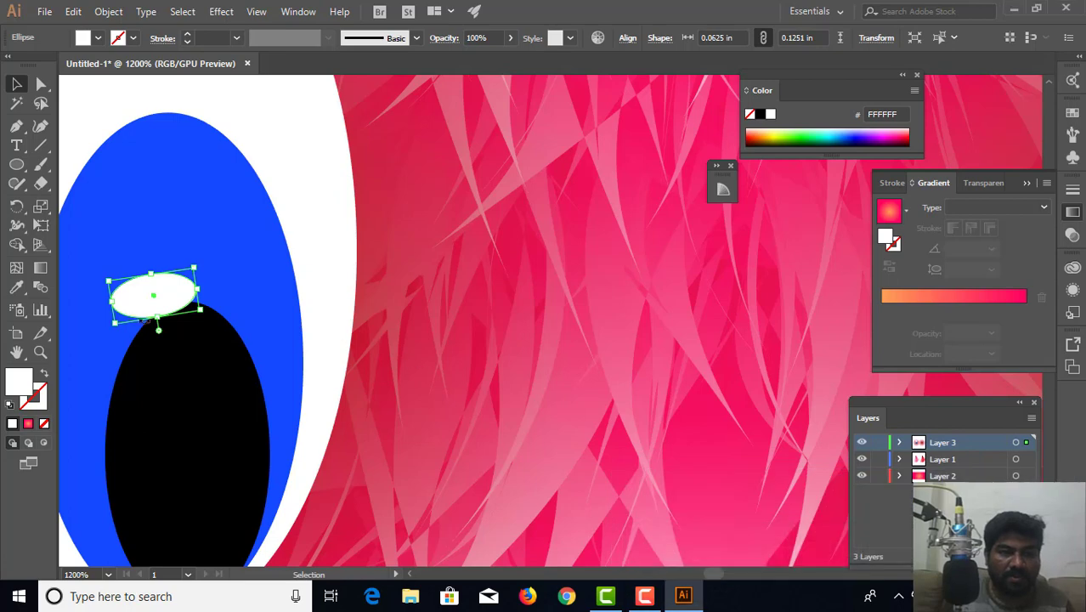
pyautogui.moveTo(114, 302); pyautogui.dragTo(164, 315)
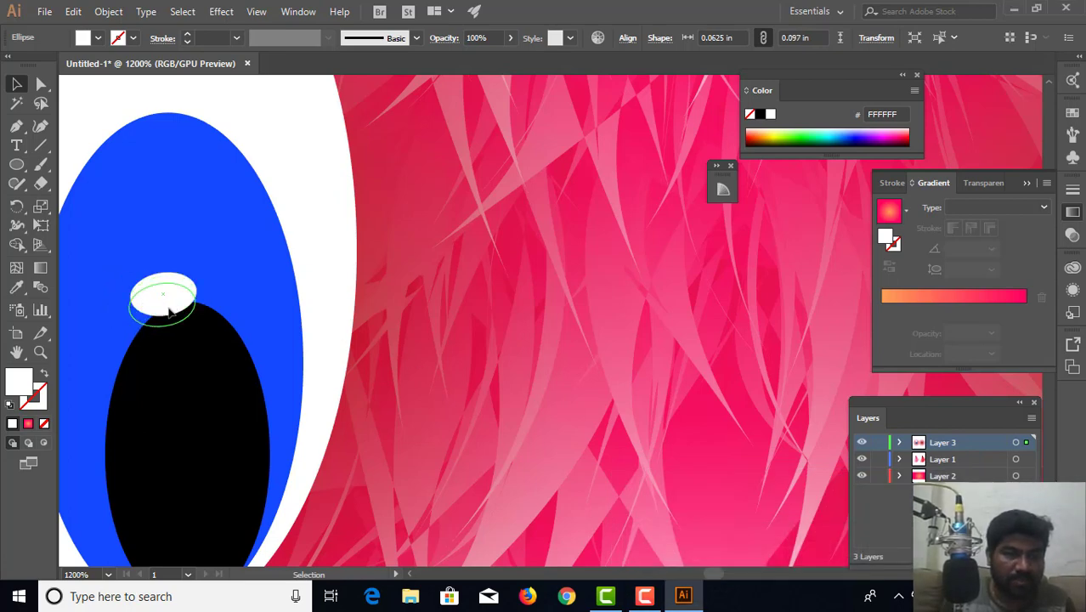
pyautogui.moveTo(395, 218); pyautogui.dragTo(577, 68)
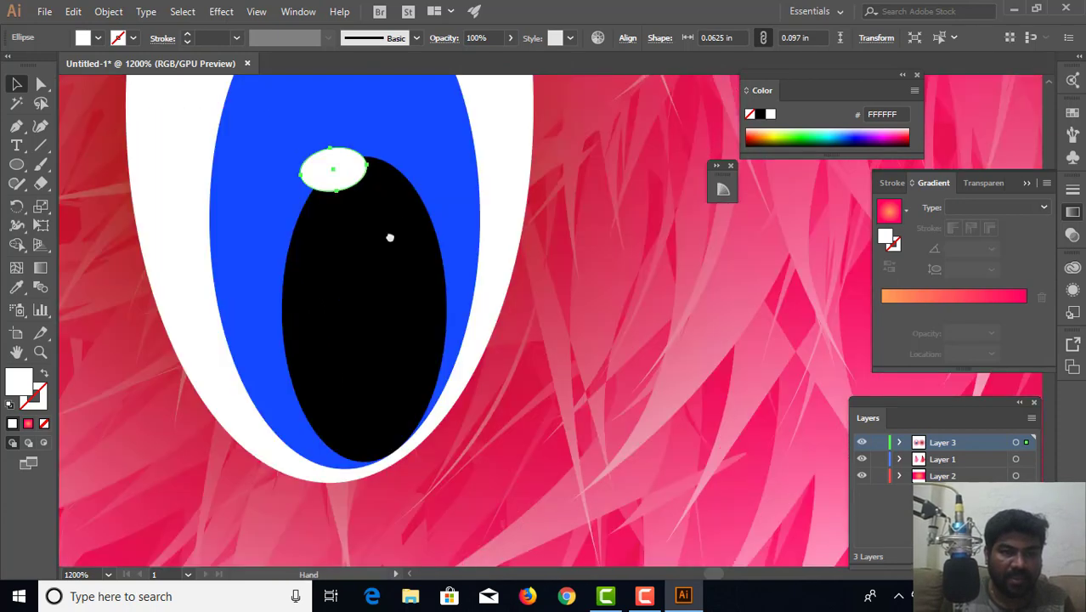
pyautogui.moveTo(355, 170)
pyautogui.mouseDown()
pyautogui.moveTo(396, 381)
pyautogui.moveTo(373, 390)
pyautogui.mouseUp()
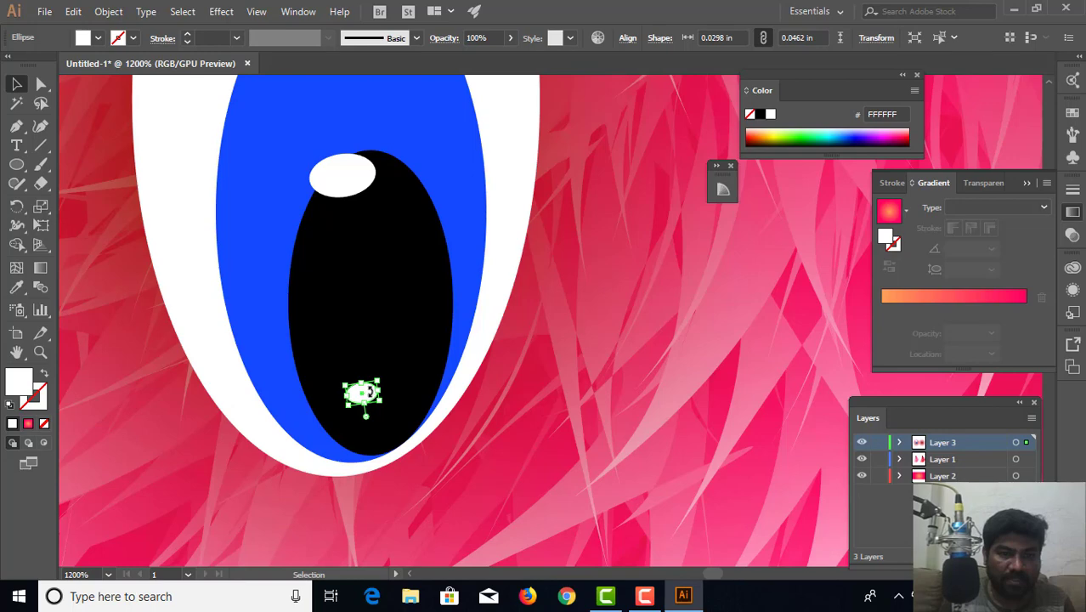
# Nudge the small lower pupil highlight up and rotate it to about 193°.
pyautogui.click(396, 399)
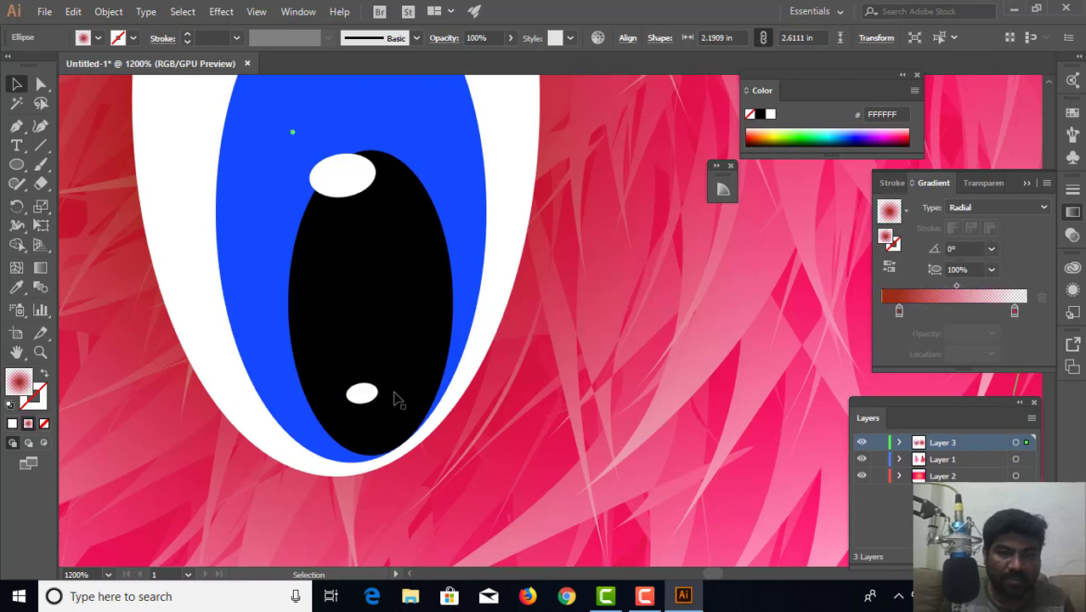
pyautogui.click(359, 396)
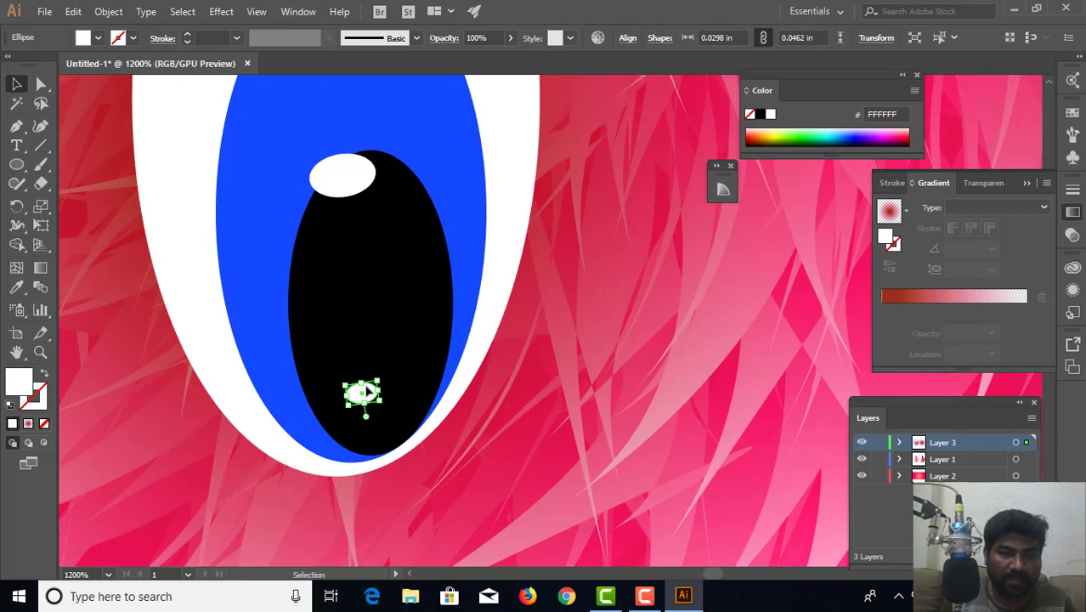
pyautogui.moveTo(368, 392); pyautogui.dragTo(362, 377)
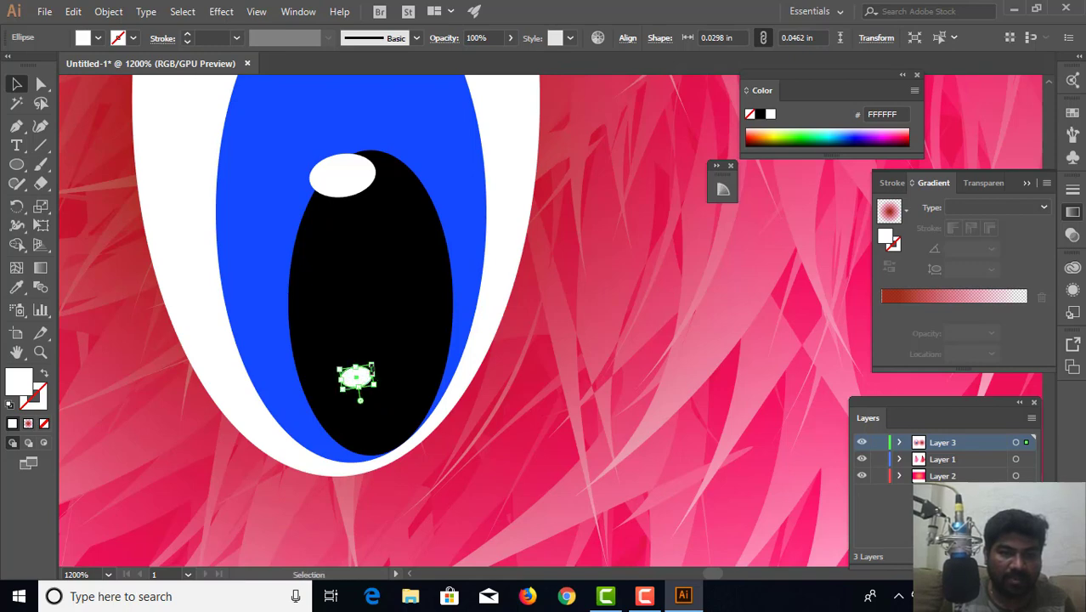
pyautogui.moveTo(379, 365); pyautogui.dragTo(372, 401)
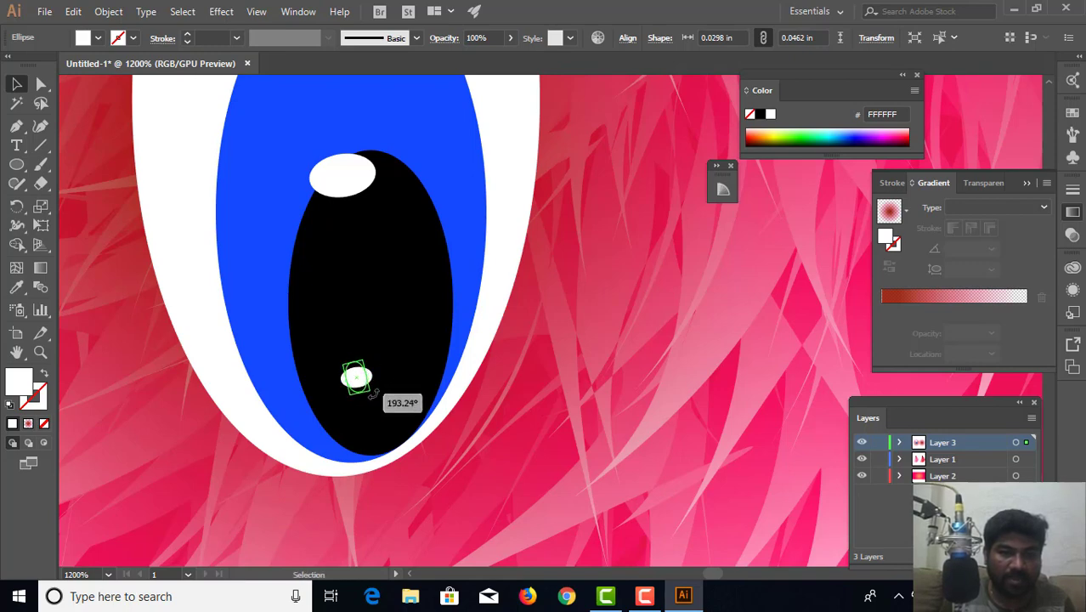
pyautogui.click(340, 427)
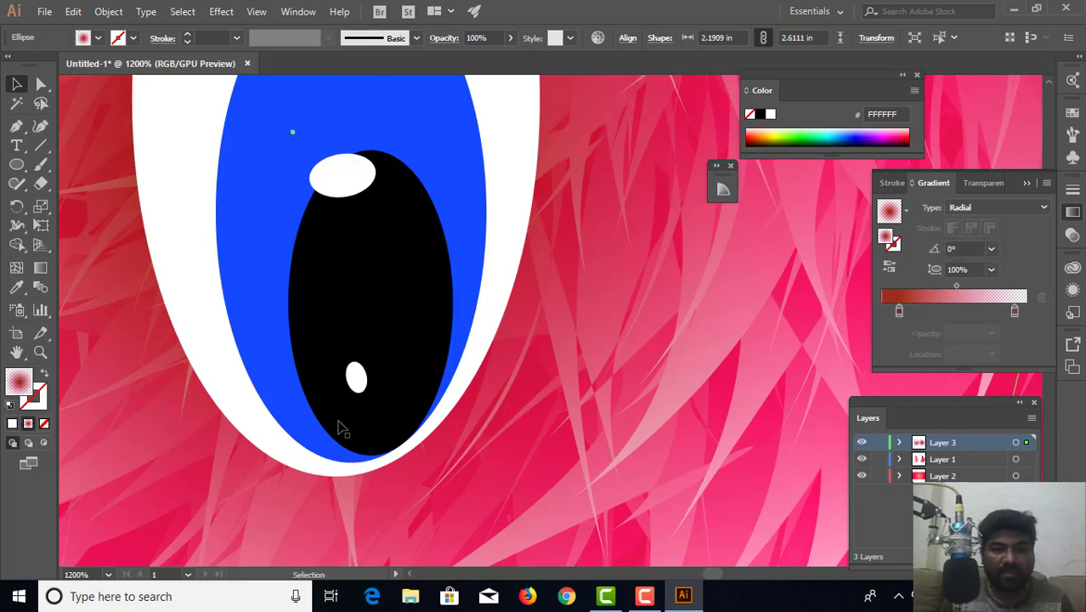
pyautogui.hotkey('ctrl', '-')
pyautogui.hotkey('ctrl', '-')
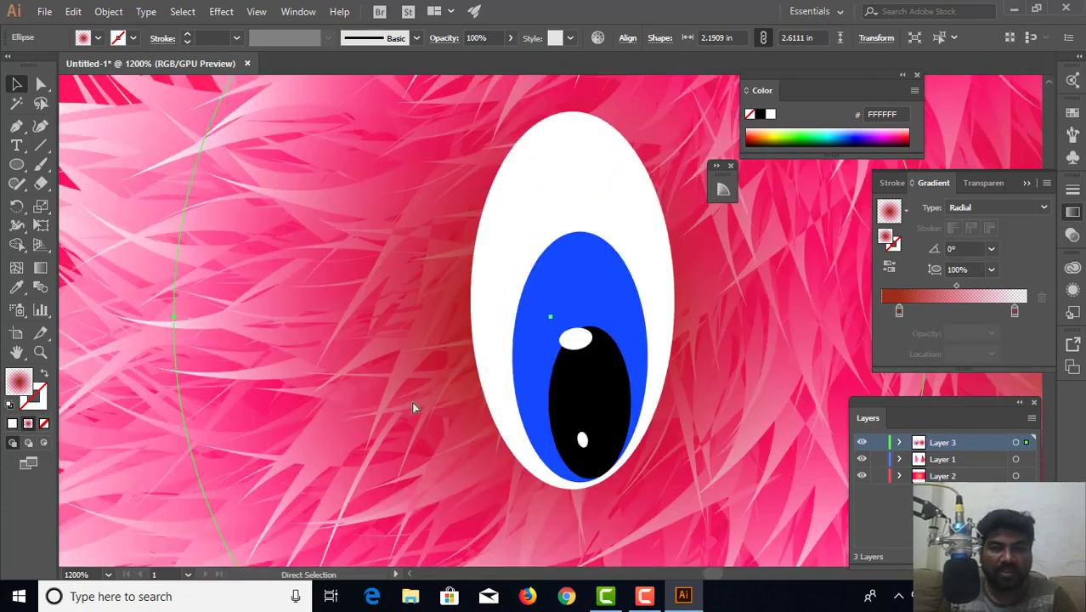
pyautogui.hotkey('ctrl', '-')
pyautogui.hotkey('ctrl', '-')
pyautogui.hotkey('ctrl', '-')
pyautogui.hotkey('ctrl', '-')
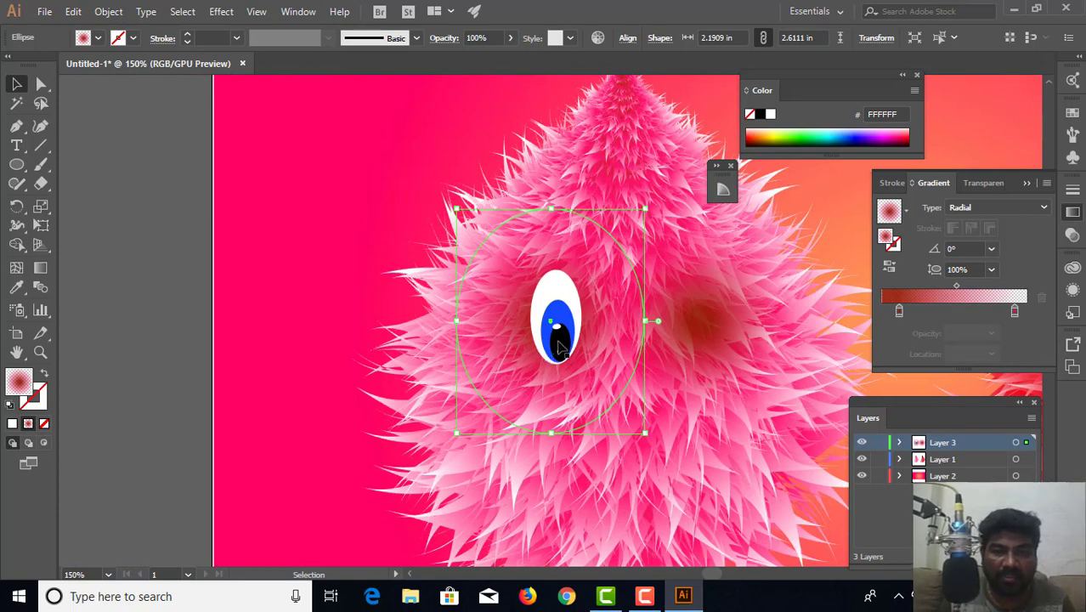
pyautogui.click(559, 350)
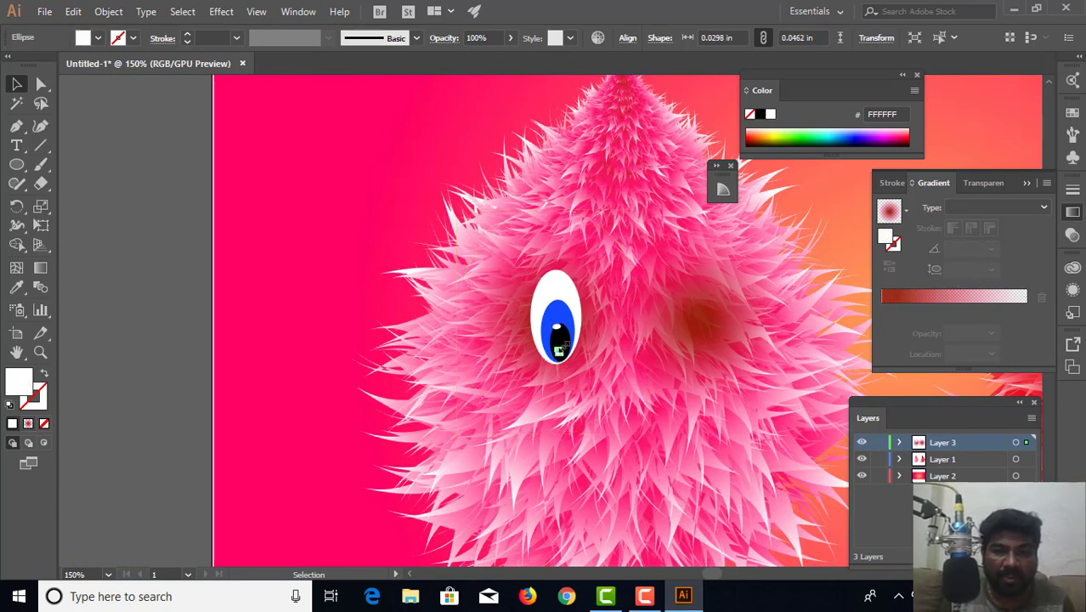
pyautogui.hotkey('ctrl', '+')
pyautogui.hotkey('ctrl', '+')
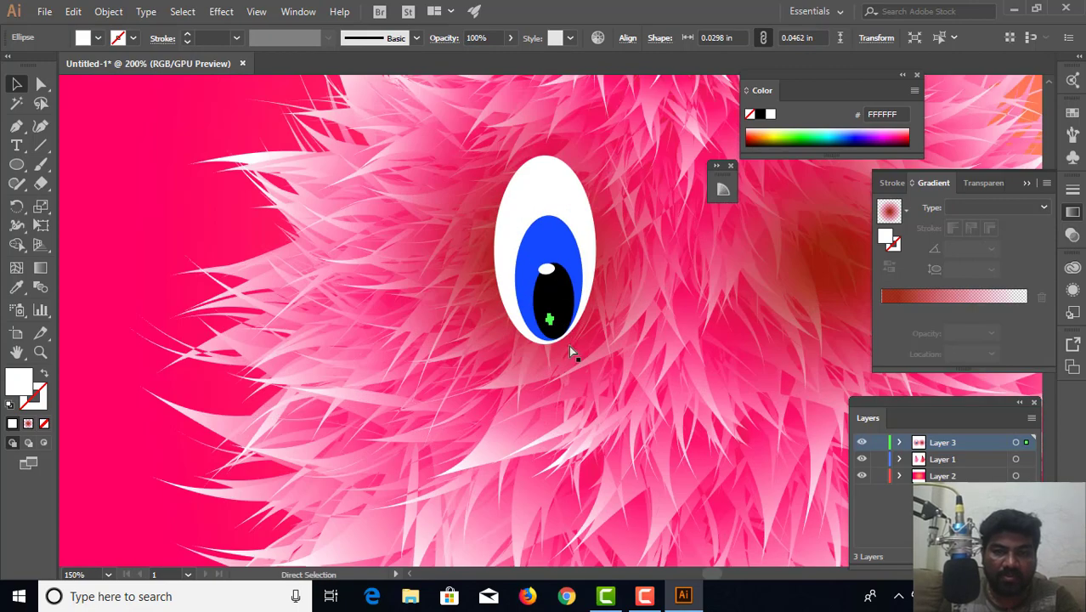
pyautogui.hotkey('ctrl', '+')
pyautogui.hotkey('ctrl', '+')
# Shift-select the pupil, highlight, blue iris and eye white together.
pyautogui.keyDown('shift'); pyautogui.click(561, 299); pyautogui.keyUp('shift')
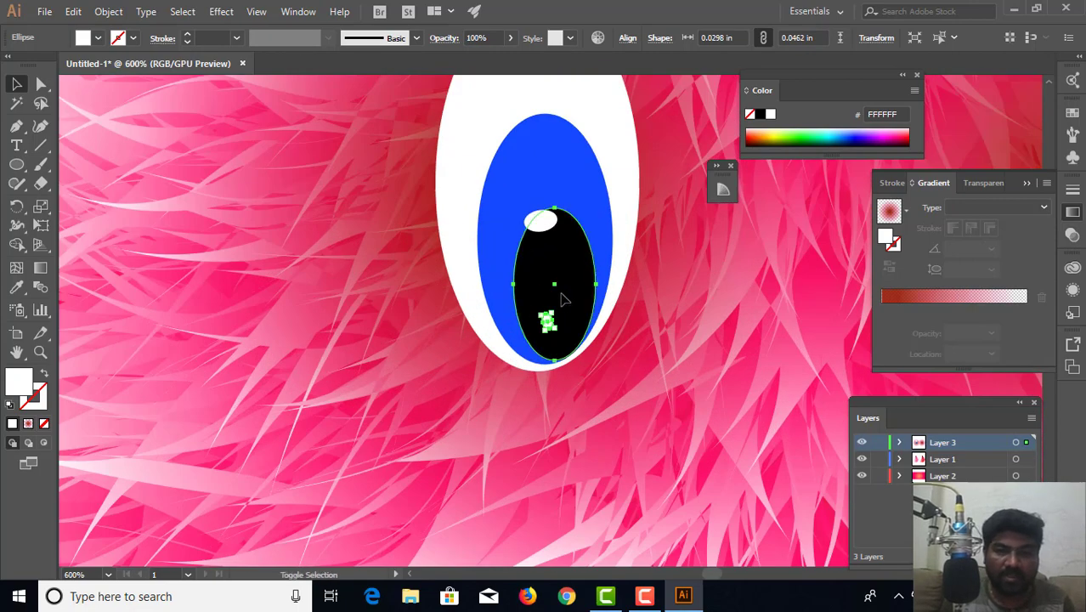
pyautogui.keyDown('shift'); pyautogui.click(545, 222); pyautogui.keyUp('shift')
pyautogui.keyDown('shift'); pyautogui.click(546, 178); pyautogui.keyUp('shift')
pyautogui.keyDown('shift'); pyautogui.click(448, 166); pyautogui.keyUp('shift')
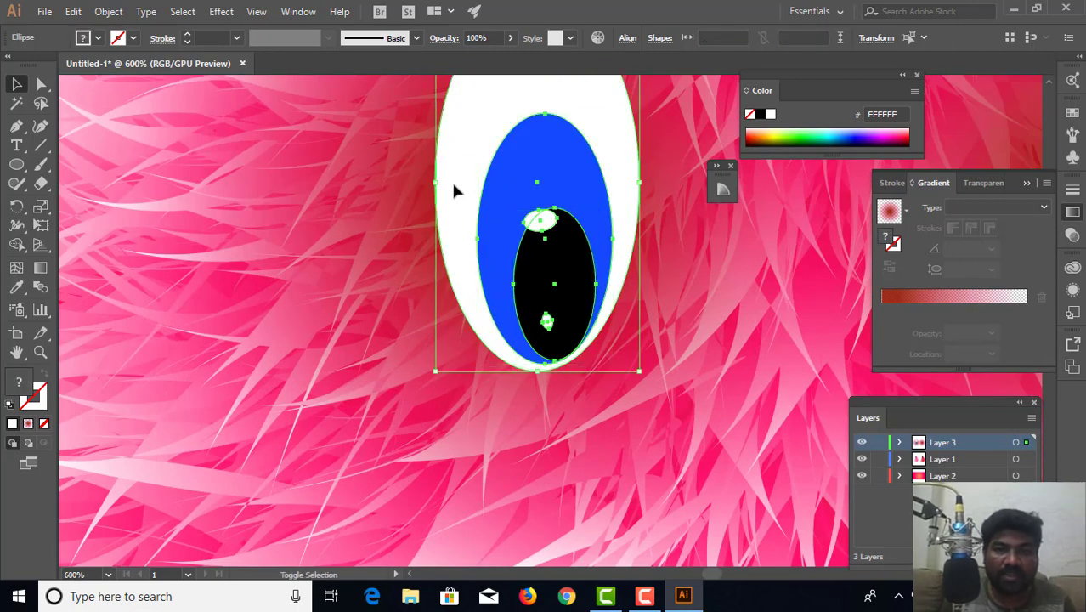
pyautogui.hotkey('ctrl', '-')
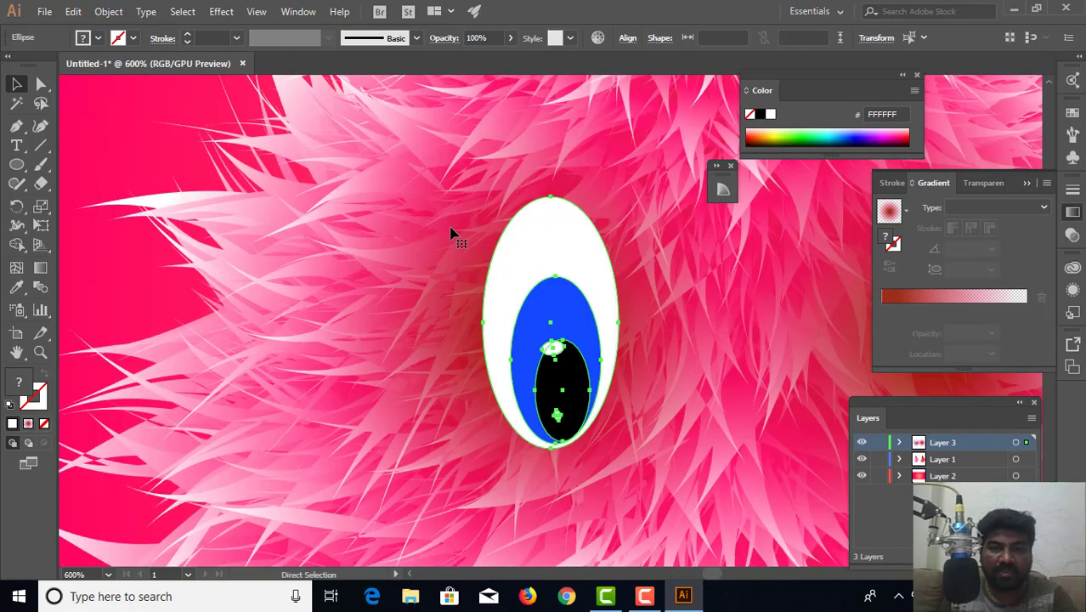
pyautogui.hotkey('ctrl', '-')
pyautogui.hotkey('ctrl', '-')
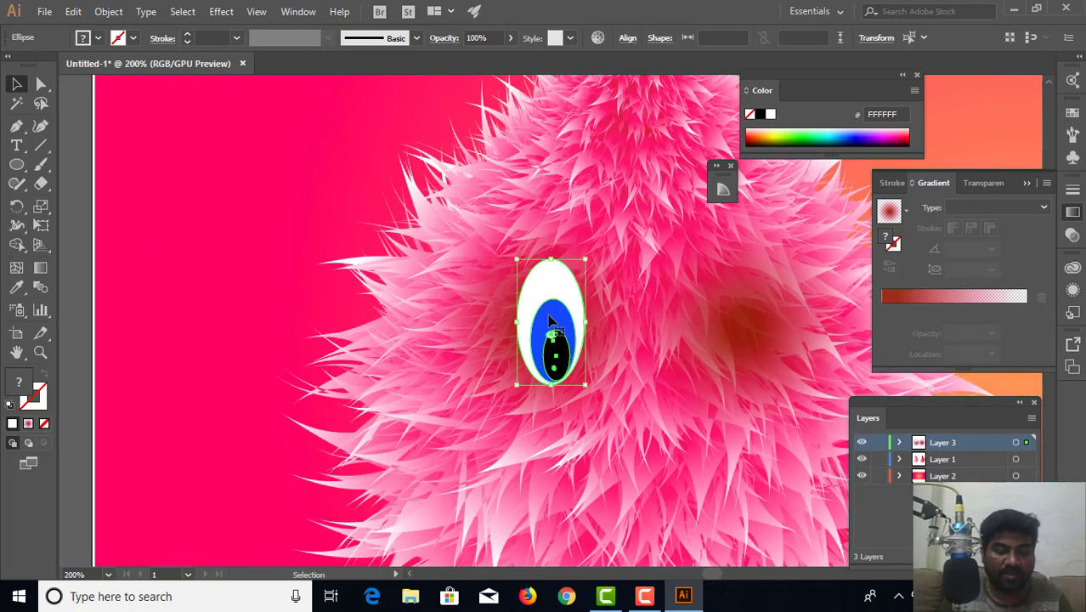
# Frame both creatures in view and reselect the whole eye.
pyautogui.press('ctrl')
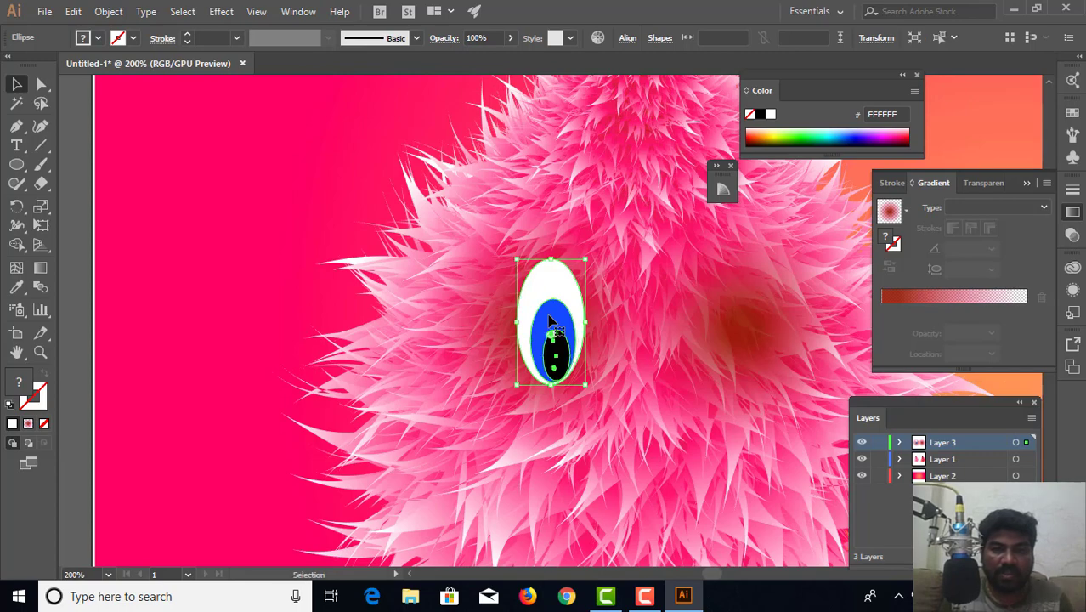
pyautogui.press('space')
pyautogui.moveTo(569, 316); pyautogui.dragTo(388, 316)
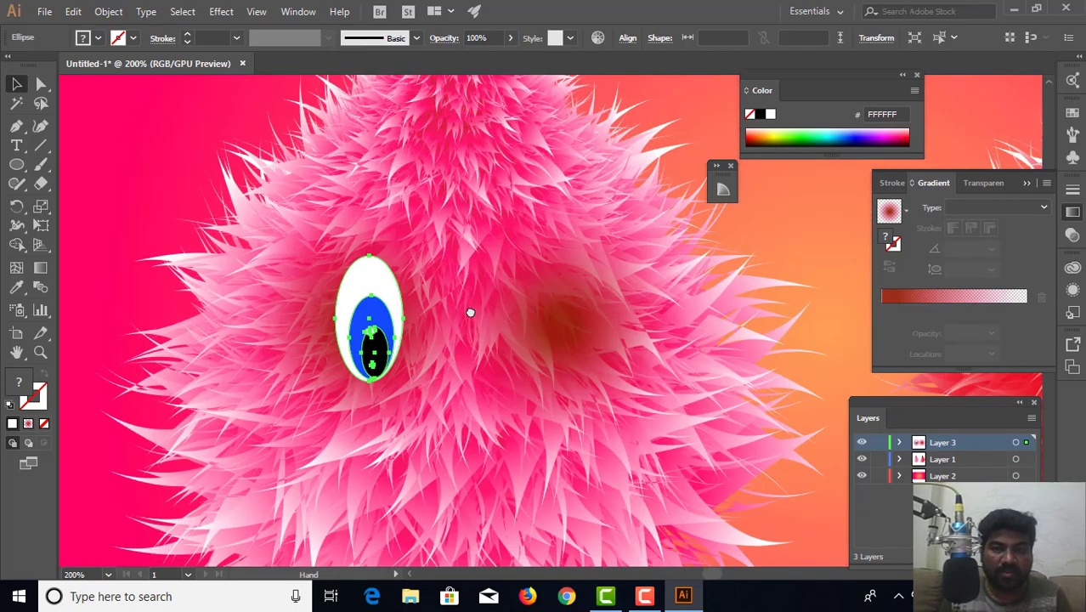
pyautogui.hotkey('ctrl', '1')
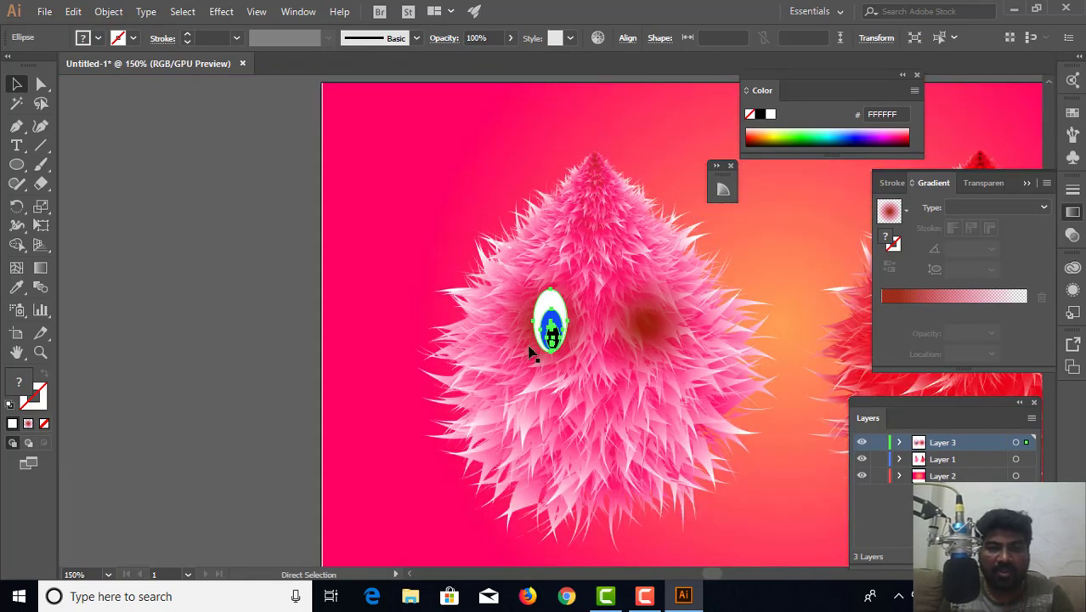
pyautogui.click(165, 302)
pyautogui.press('space')
pyautogui.moveTo(611, 342); pyautogui.dragTo(356, 336)
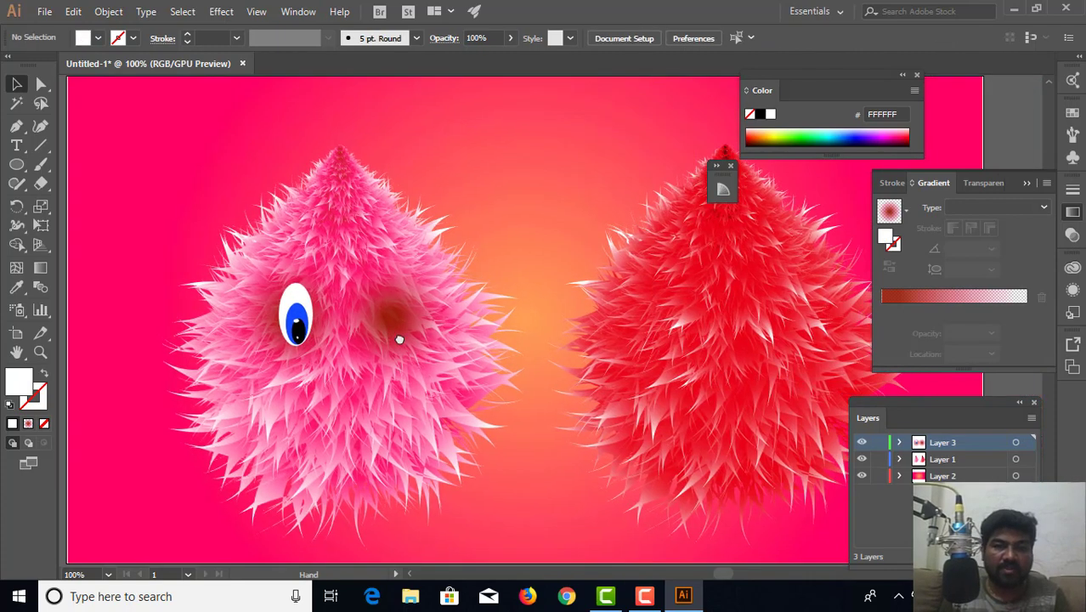
pyautogui.click(296, 327)
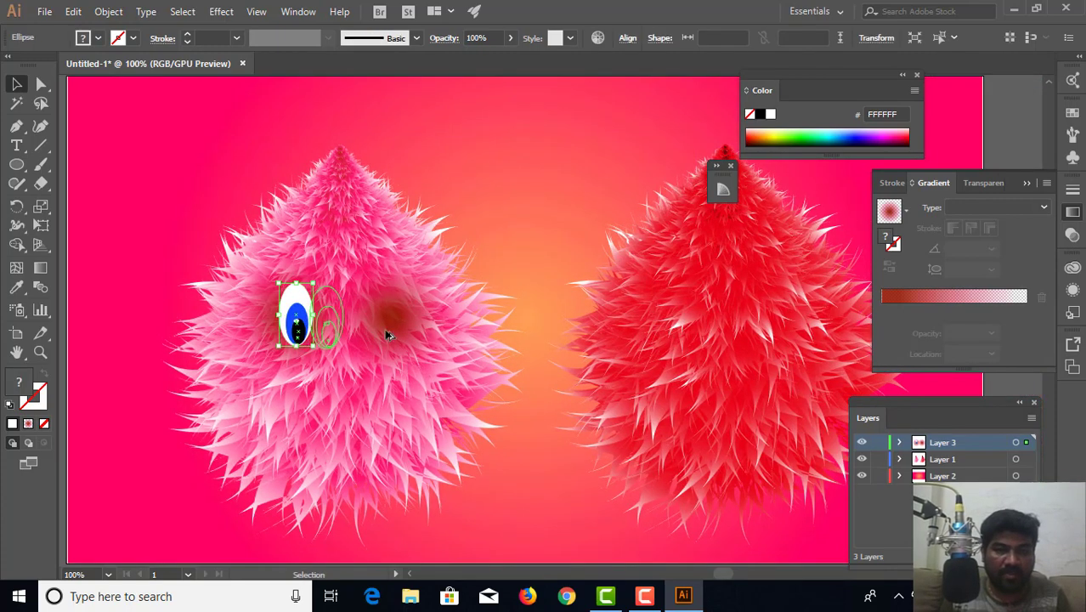
# Alt-drag a copy of the eye to the right and reflect it vertically.
pyautogui.moveTo(299, 334); pyautogui.dragTo(396, 329)
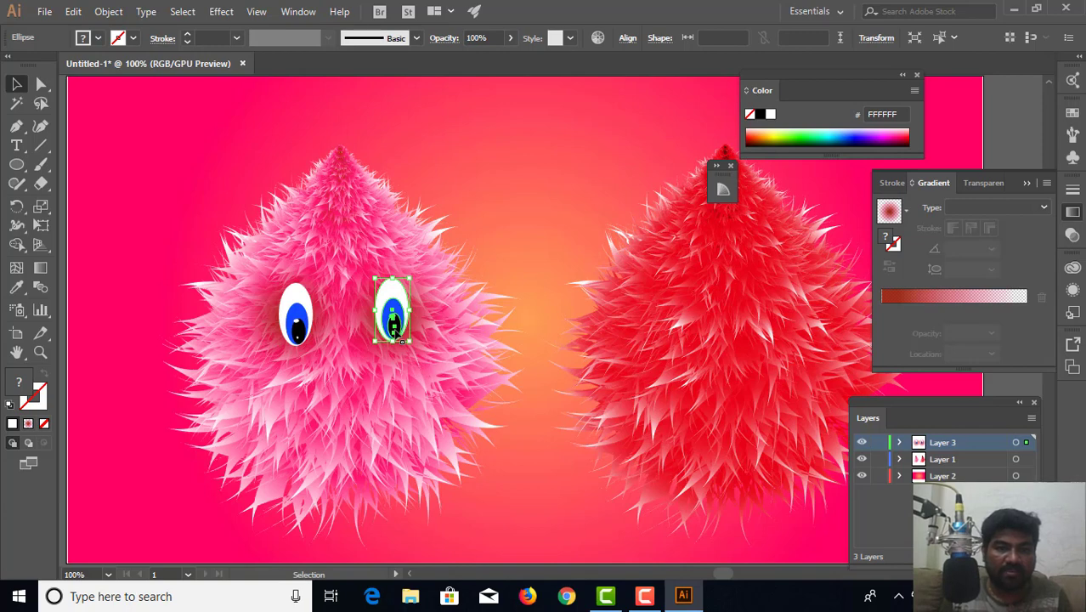
pyautogui.rightClick(394, 333)
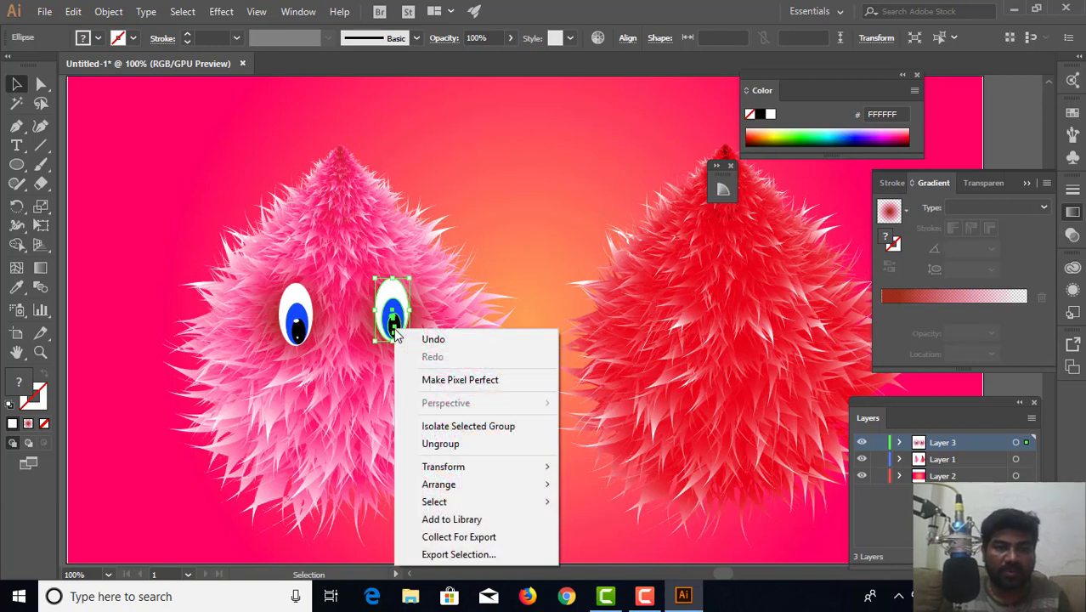
pyautogui.moveTo(444, 466)
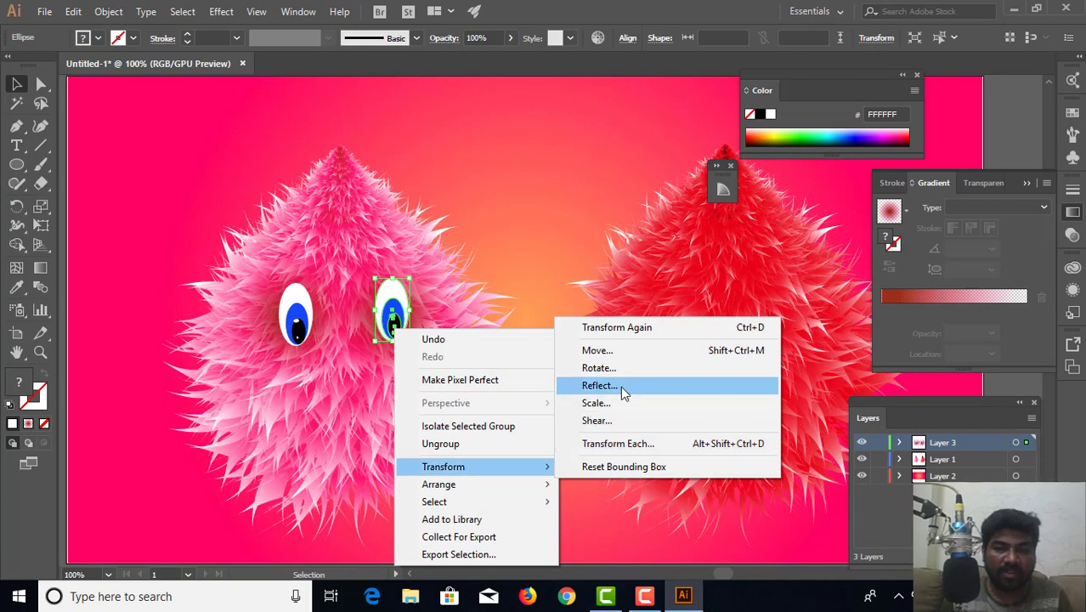
pyautogui.click(620, 385)
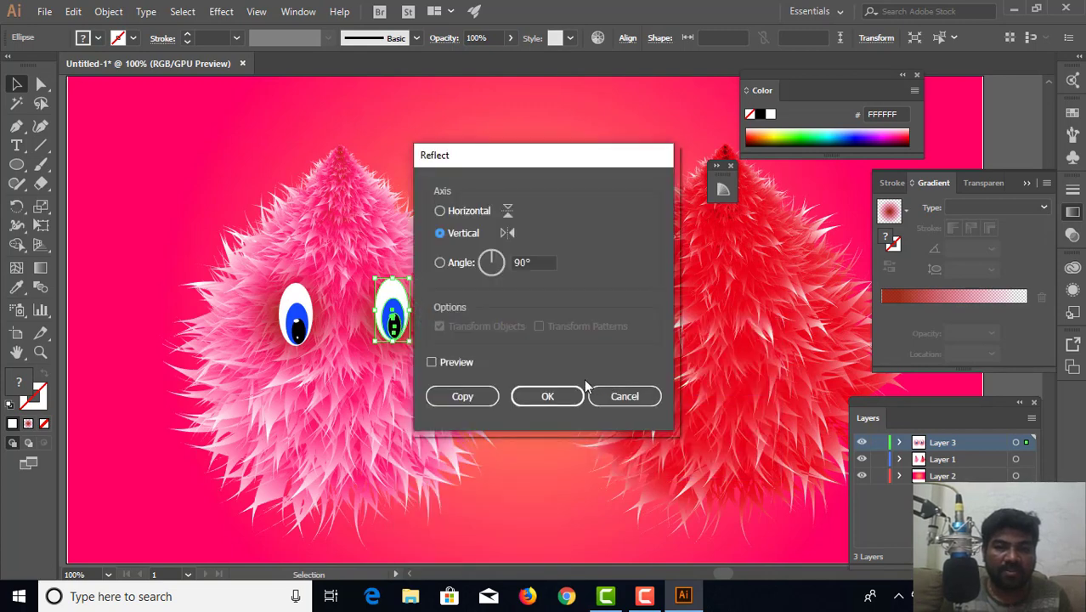
pyautogui.click(539, 400)
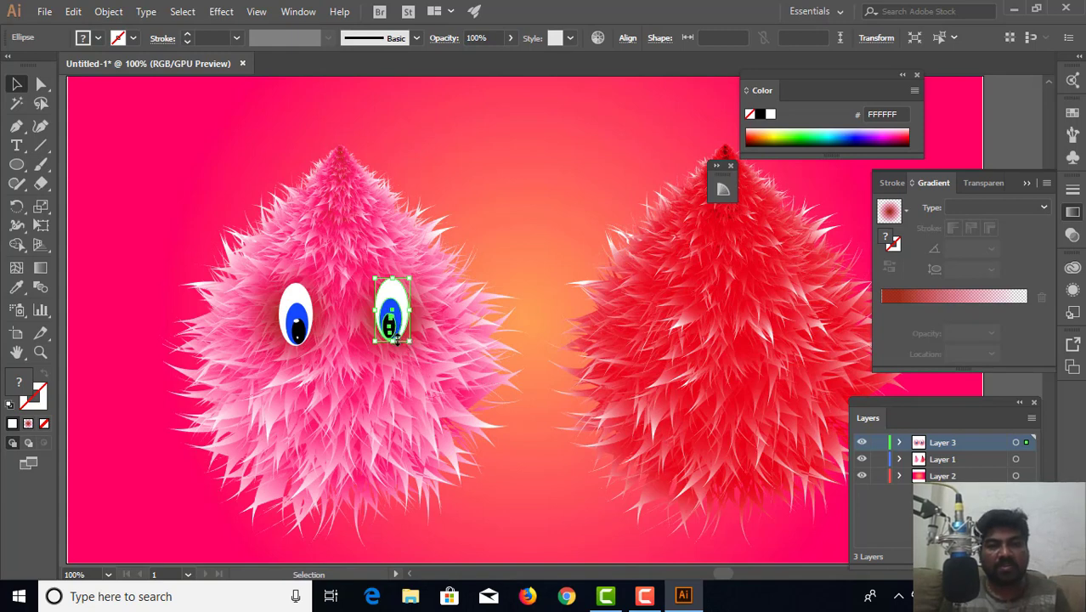
# Nudge the mirrored eye slightly down onto the pink creature's right patch.
pyautogui.hotkey('ctrl', '-')
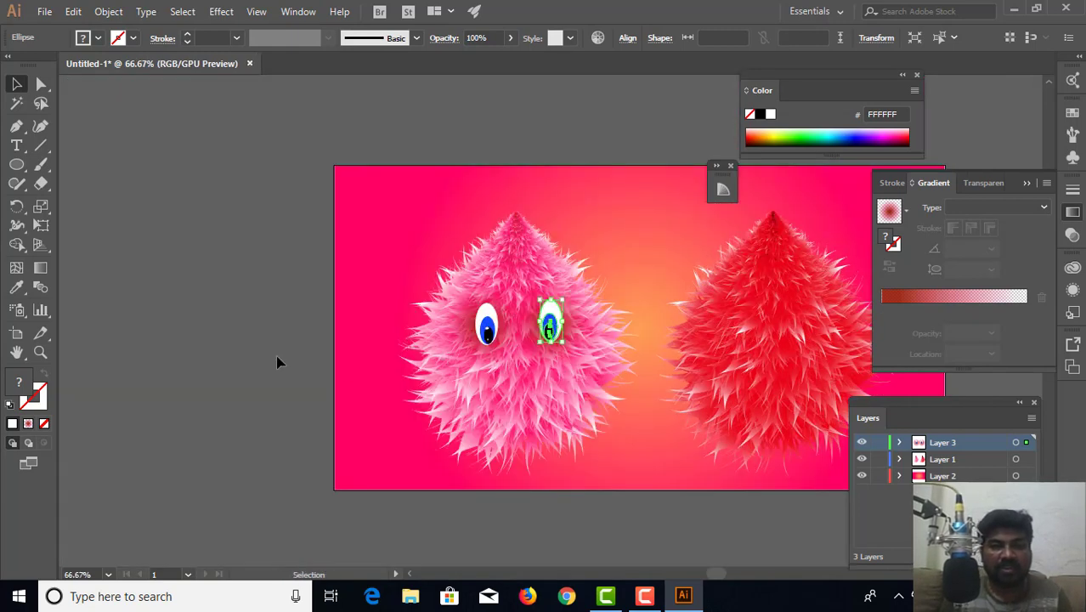
pyautogui.click(276, 358)
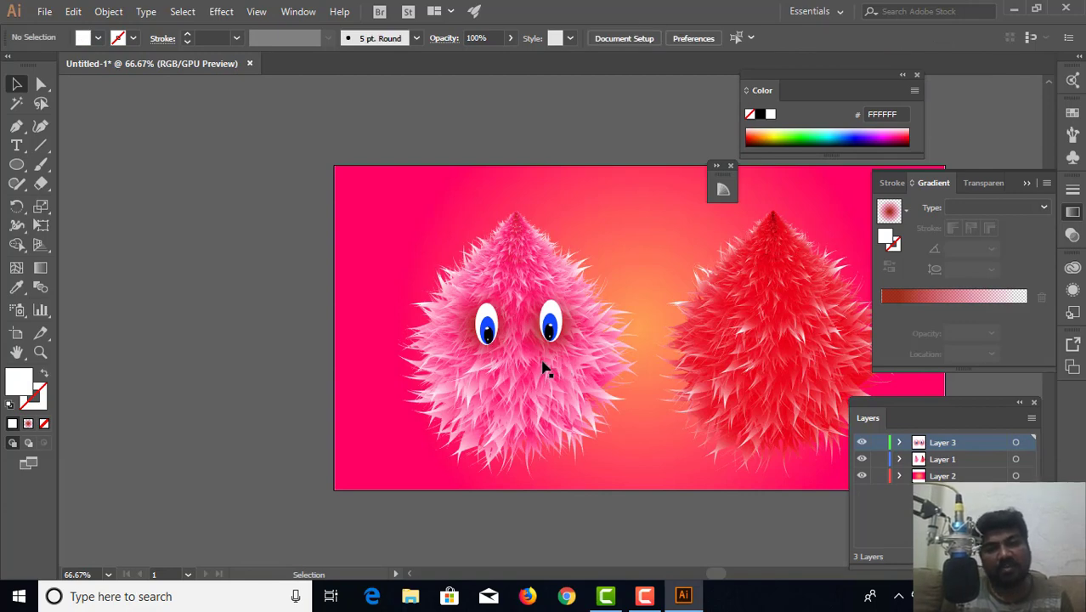
pyautogui.moveTo(543, 369); pyautogui.dragTo(425, 322)
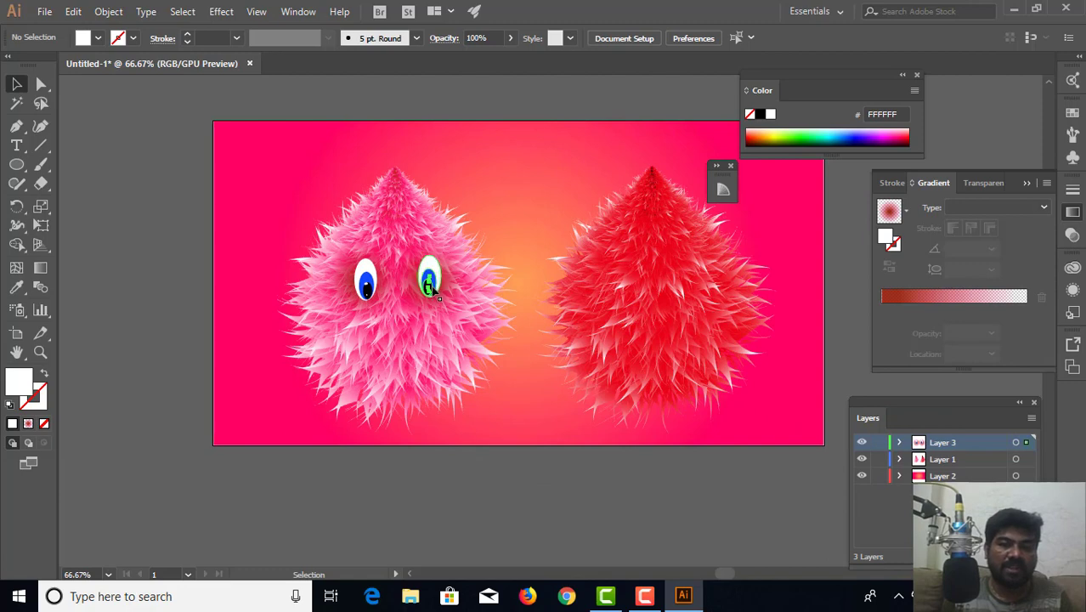
pyautogui.click(430, 284)
pyautogui.moveTo(439, 293); pyautogui.dragTo(438, 296)
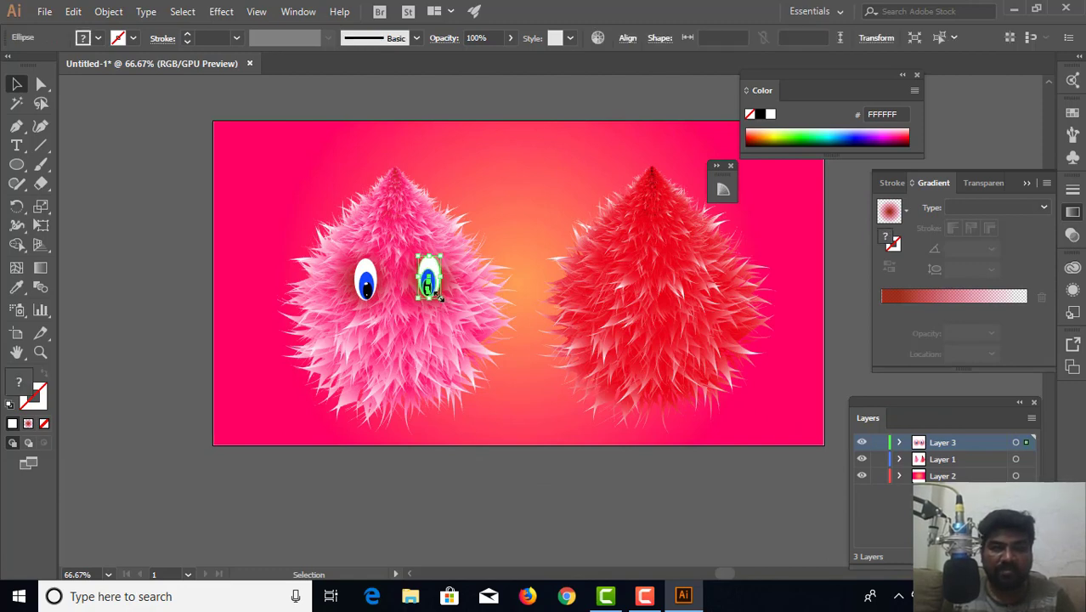
pyautogui.click(167, 352)
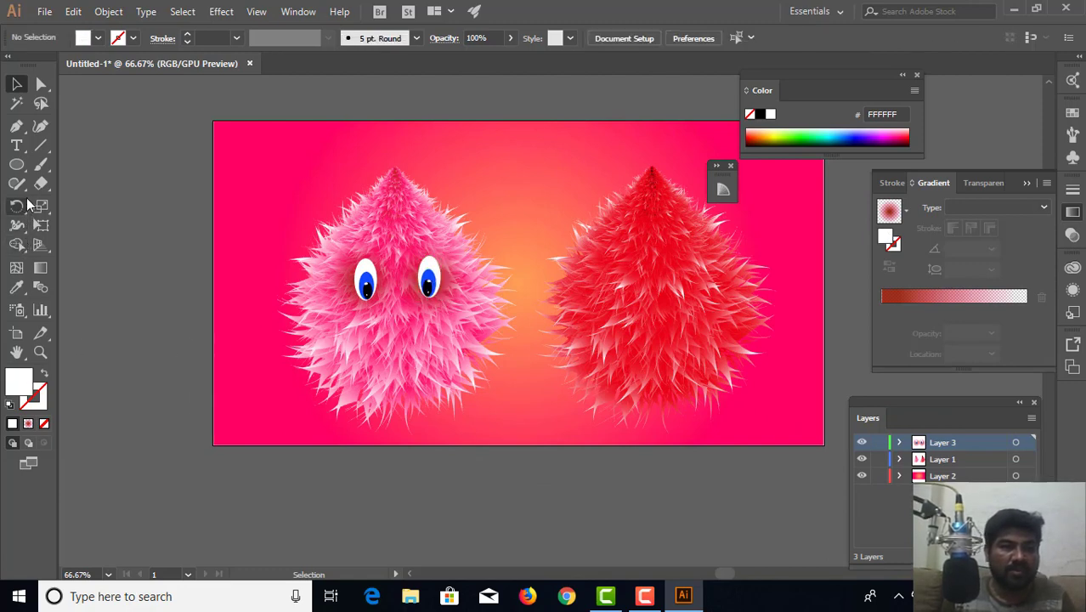
# Draw a small oval under the eyes and convert it to a 4-by-4 gradient mesh.
pyautogui.click(16, 165)
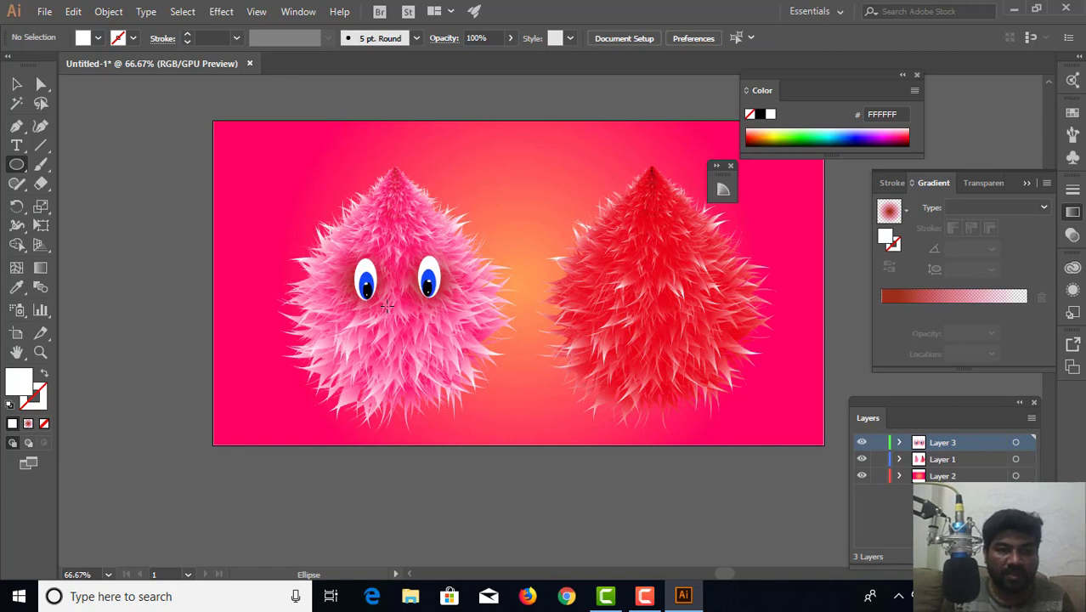
pyautogui.moveTo(408, 338); pyautogui.dragTo(409, 340)
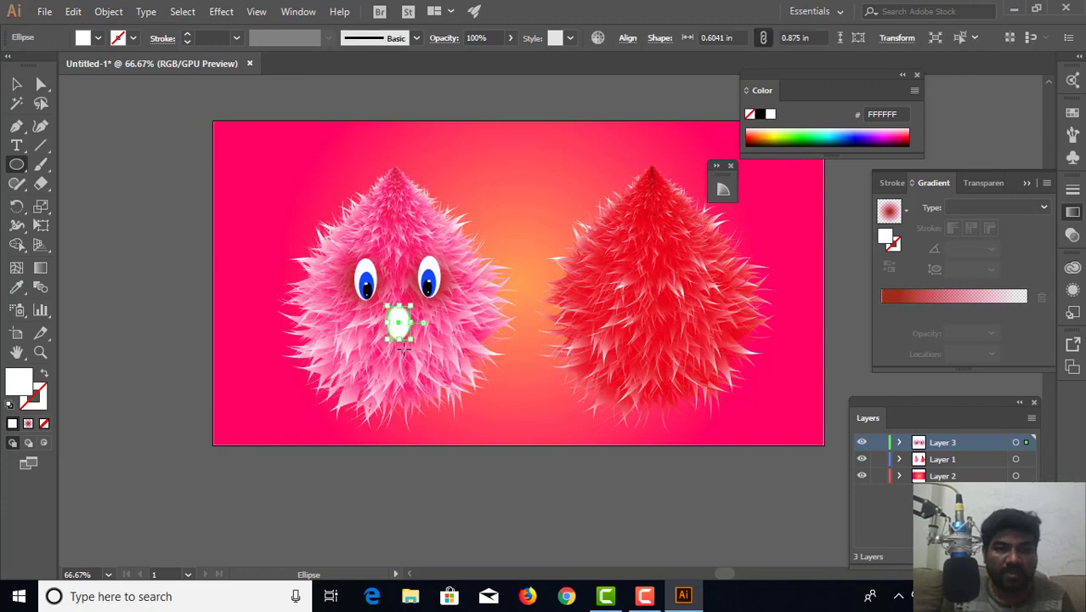
pyautogui.hotkey('ctrl', '+')
pyautogui.hotkey('ctrl', '+')
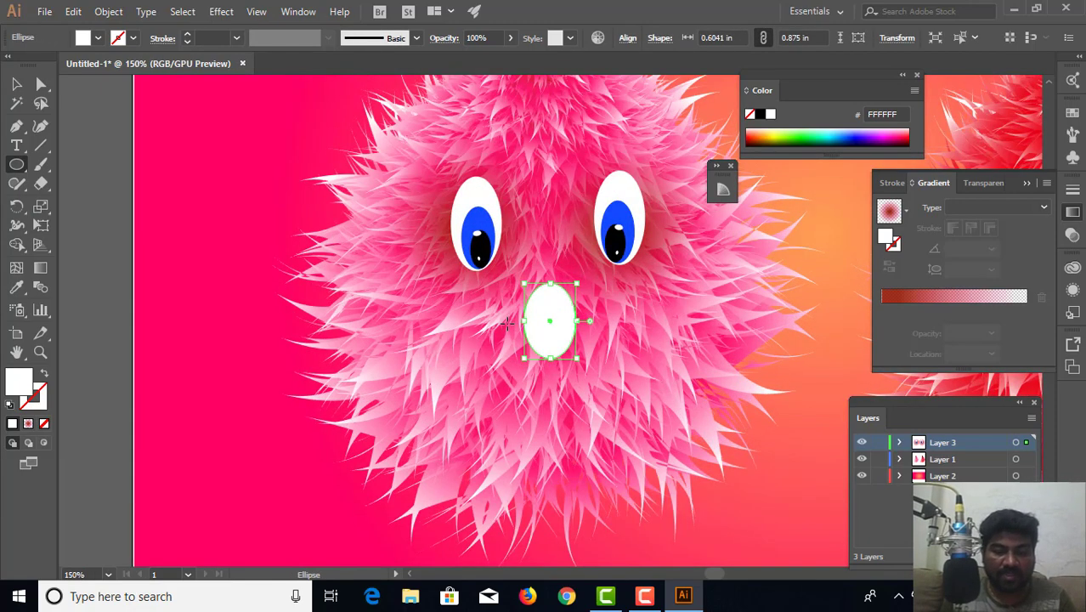
pyautogui.press('v')
pyautogui.moveTo(552, 327); pyautogui.dragTo(552, 318)
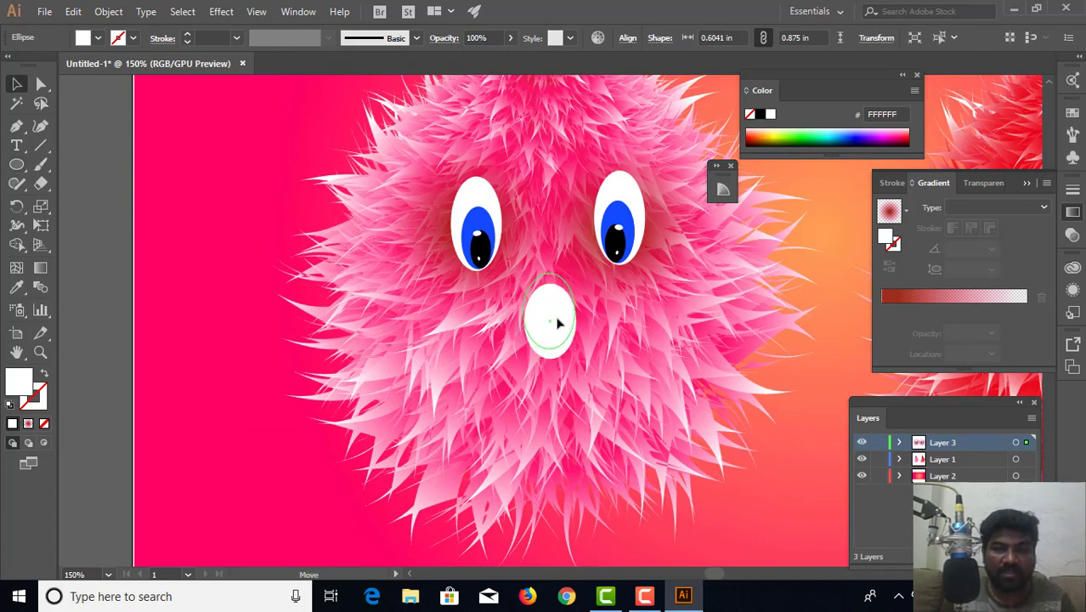
pyautogui.click(104, 12)
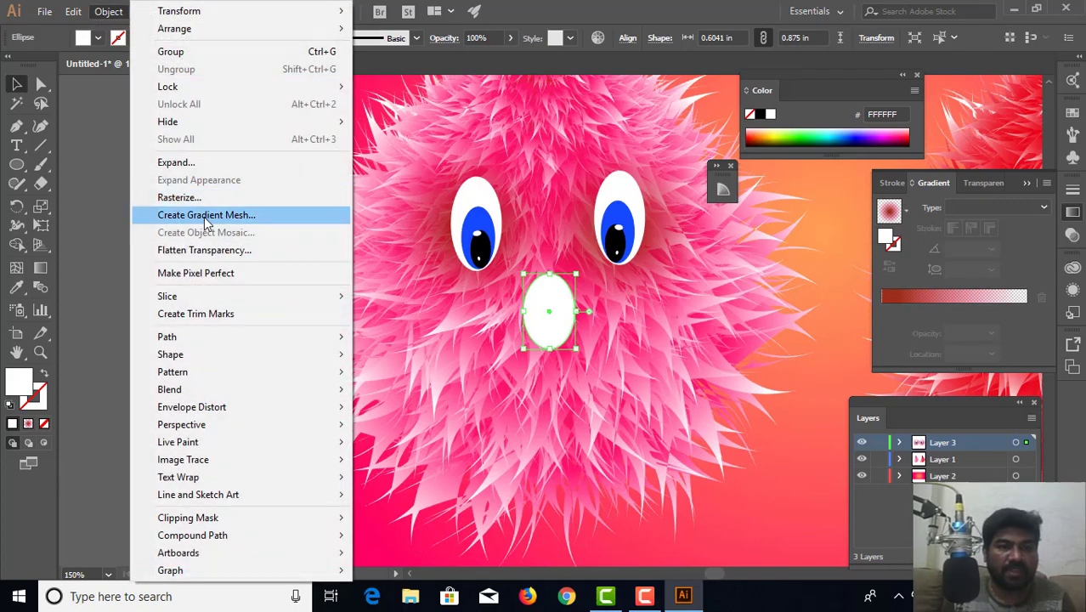
pyautogui.press('Escape')
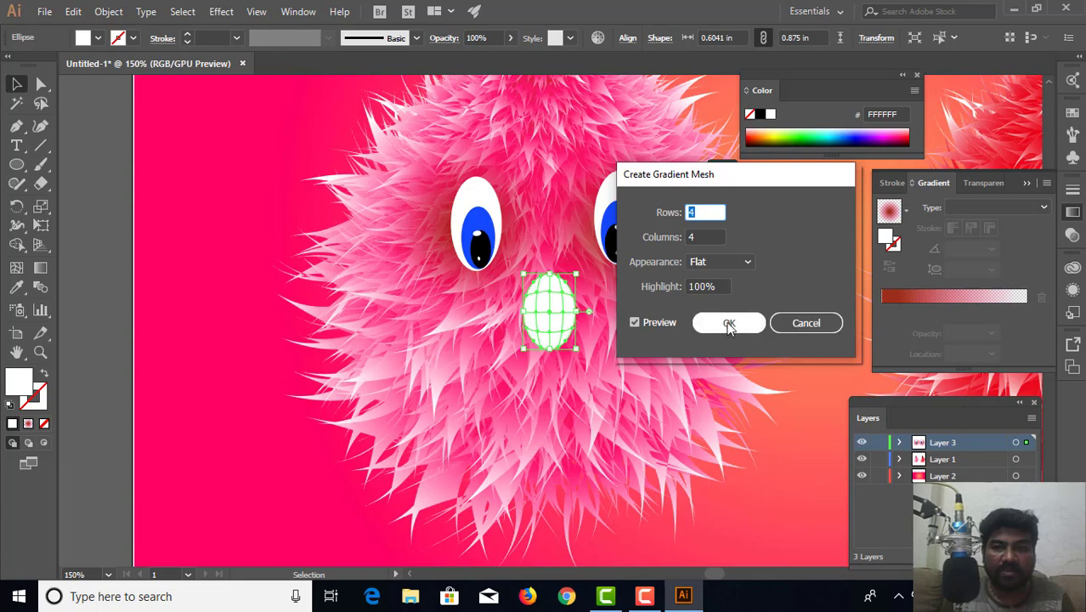
pyautogui.click(727, 321)
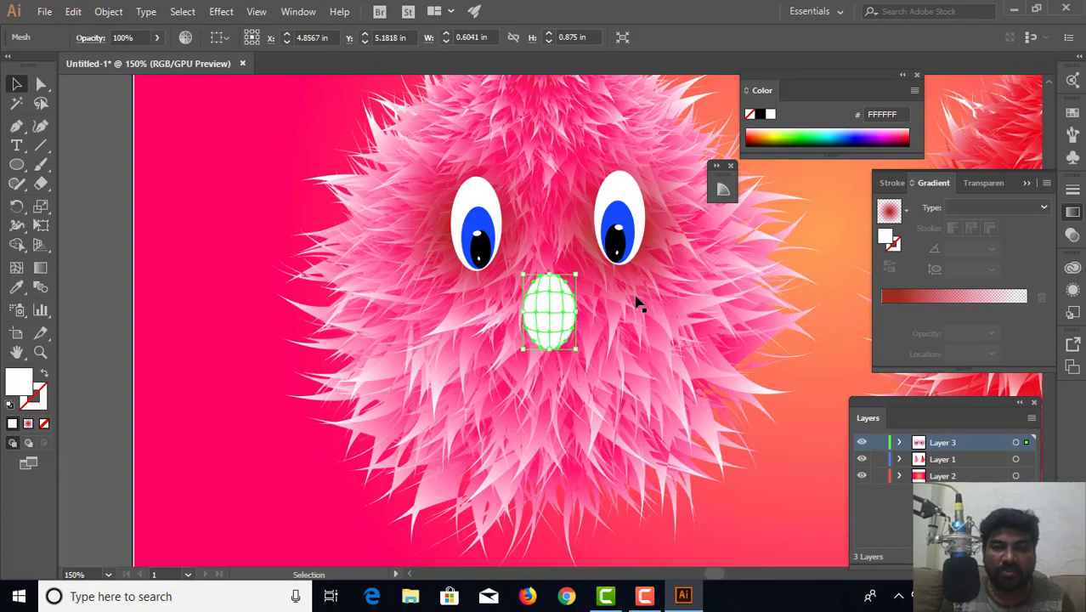
# Try orange, magenta and light pink fills on the mesh nose, ending on red.
pyautogui.click(762, 132)
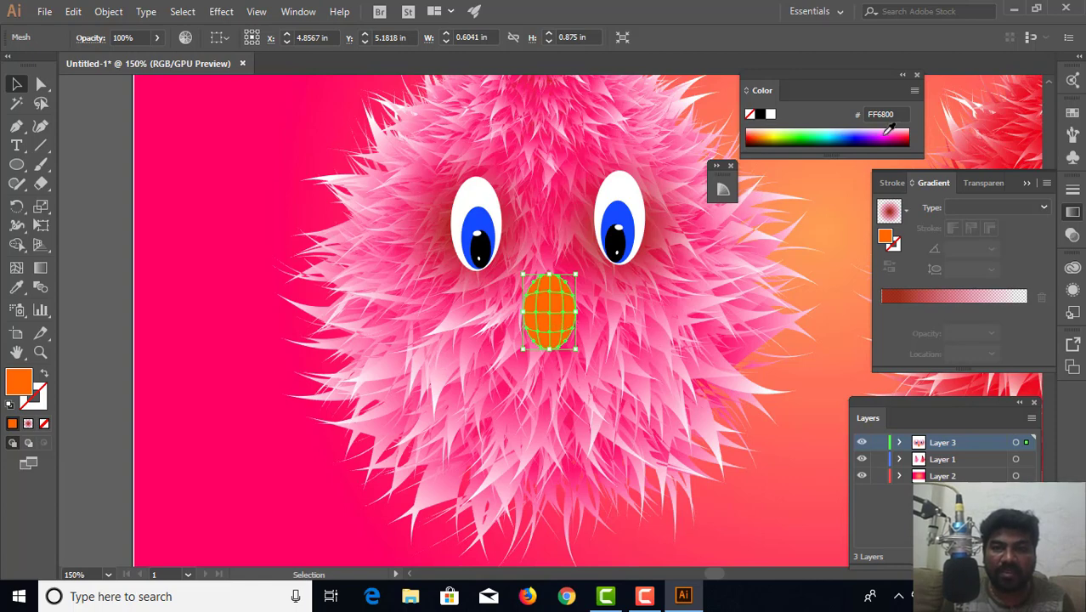
pyautogui.click(893, 130)
pyautogui.click(895, 121)
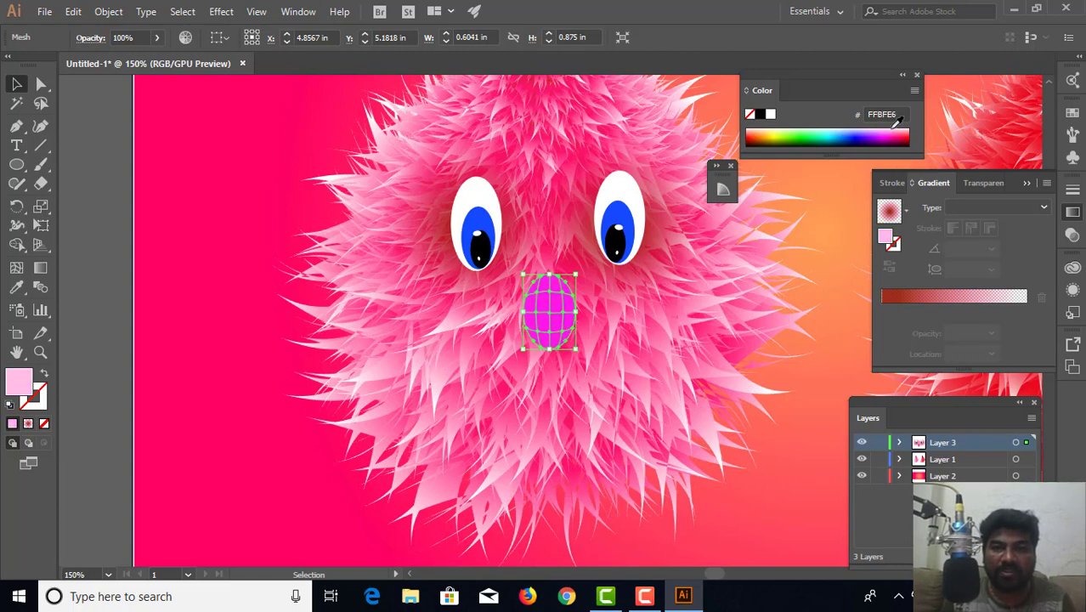
pyautogui.click(893, 126)
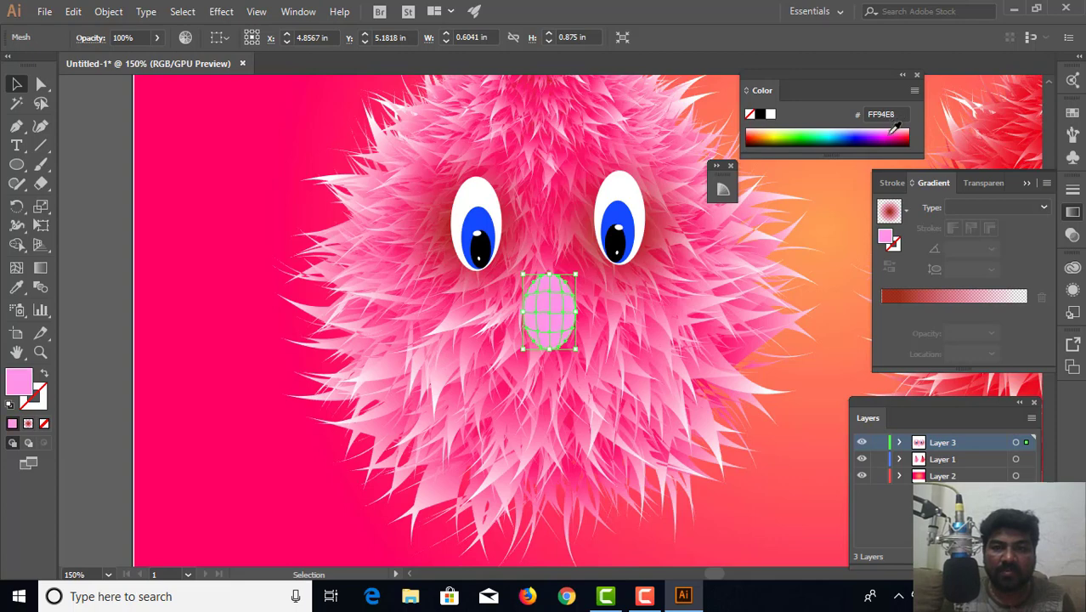
pyautogui.click(896, 132)
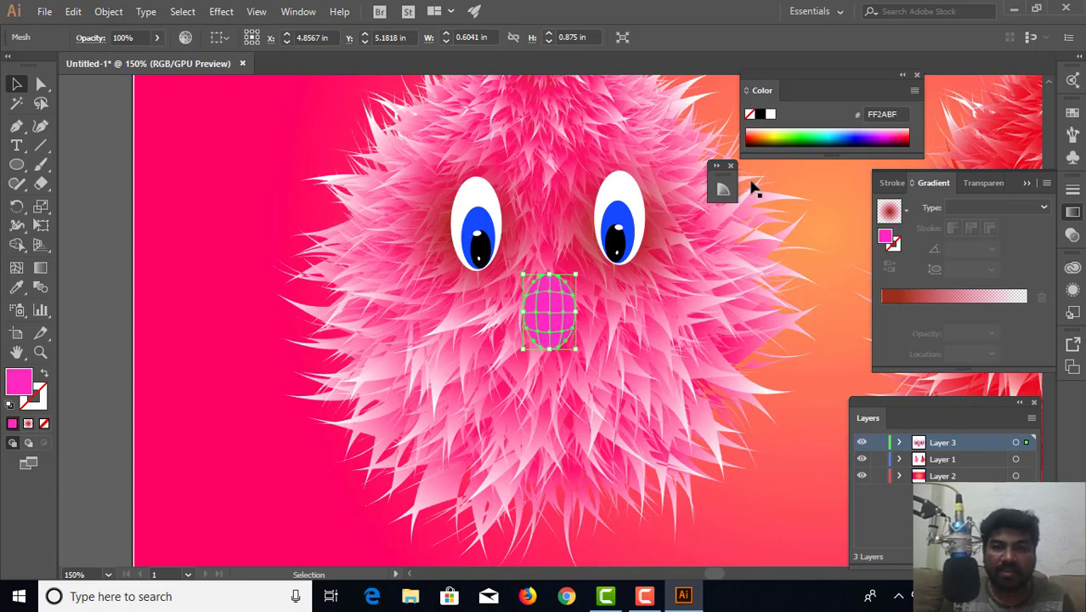
pyautogui.click(891, 126)
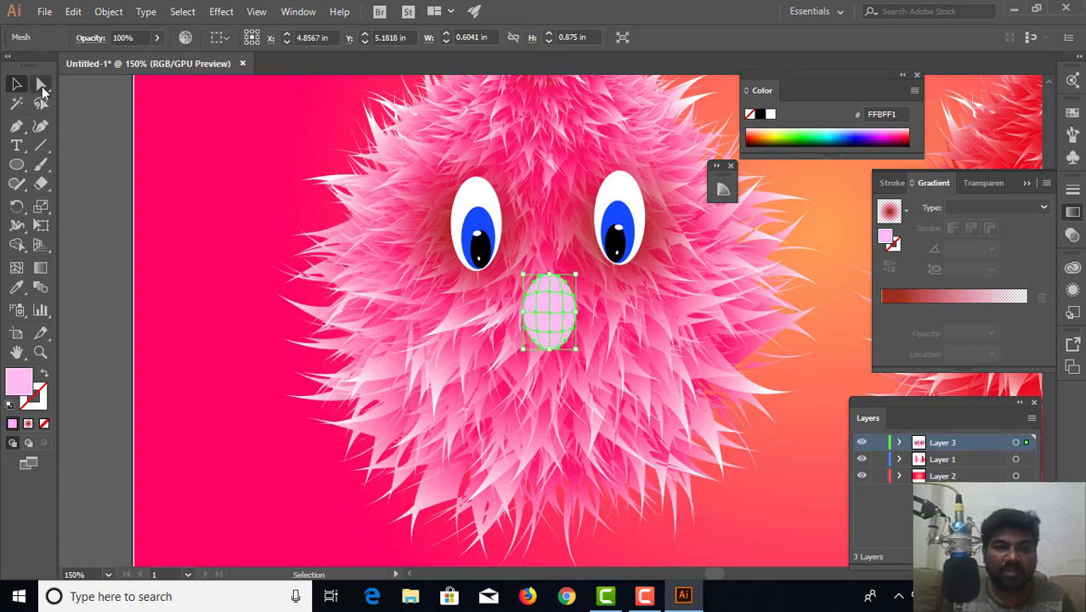
pyautogui.click(900, 127)
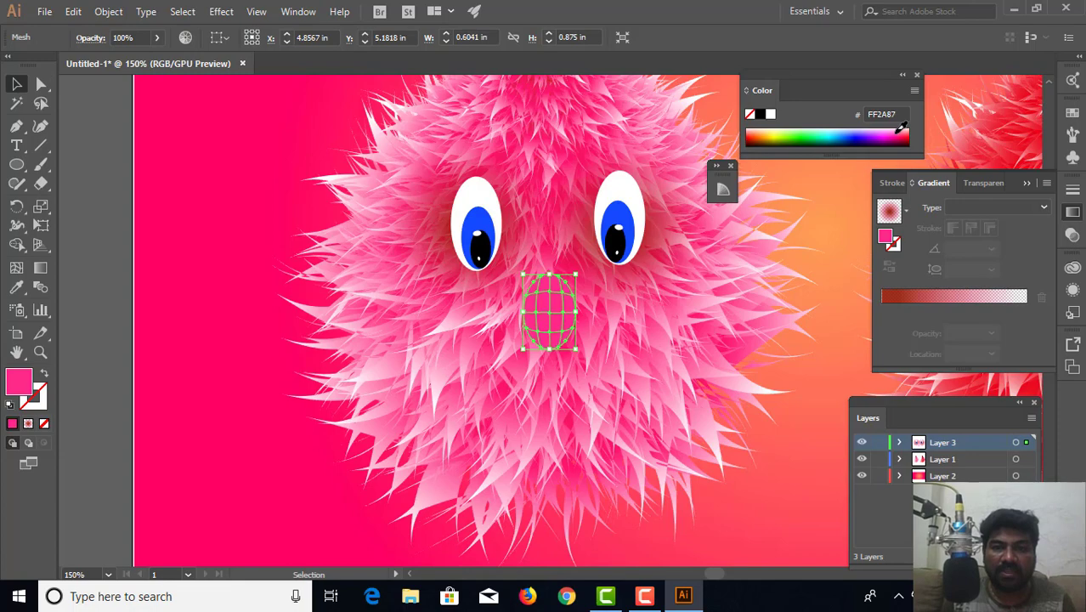
pyautogui.click(904, 128)
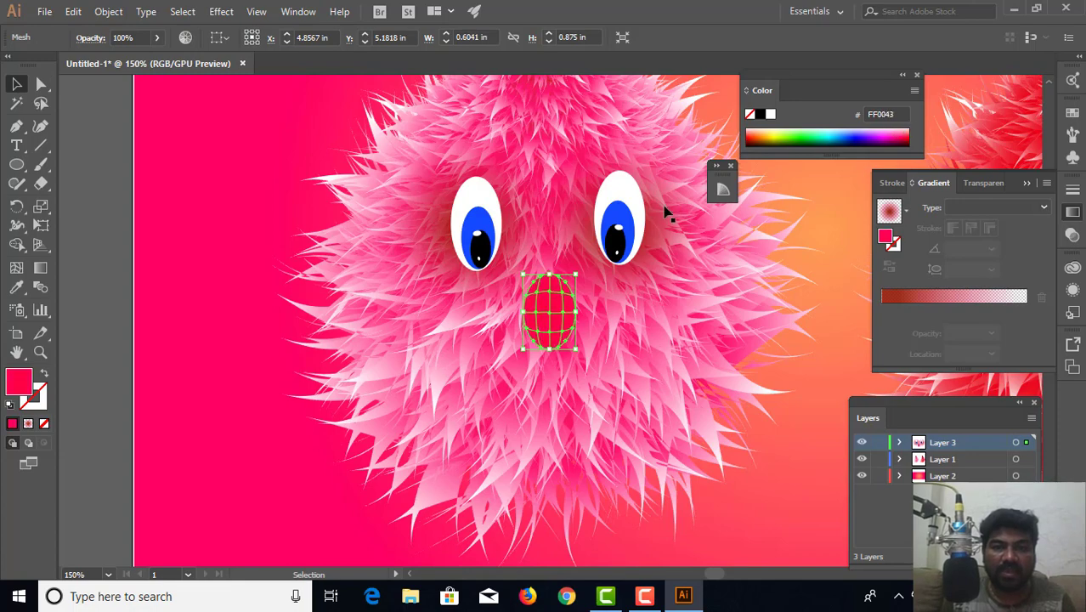
# Give the nose mesh's centre point a light pink highlight using Direct Selection.
pyautogui.press('a')
pyautogui.hotkey('ctrl', '+')
pyautogui.hotkey('ctrl', '+')
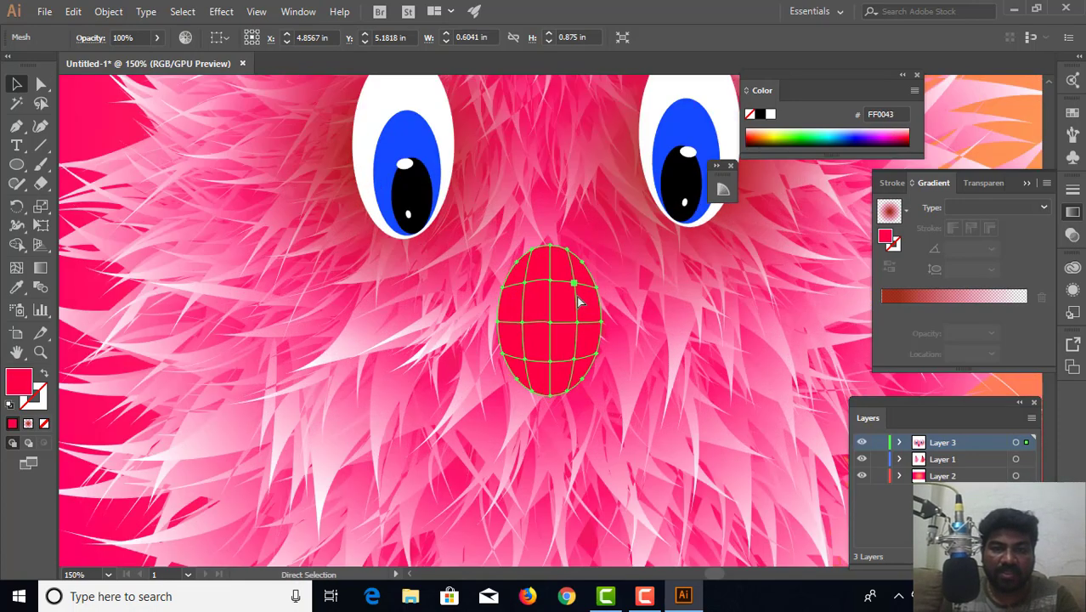
pyautogui.hotkey('ctrl', '+')
pyautogui.press('v')
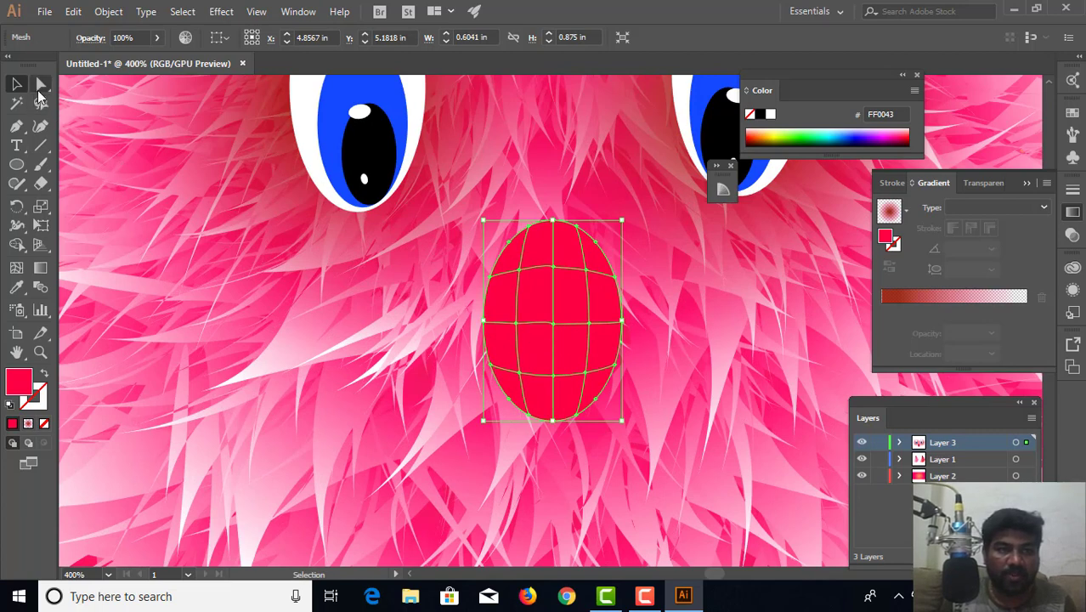
pyautogui.click(41, 83)
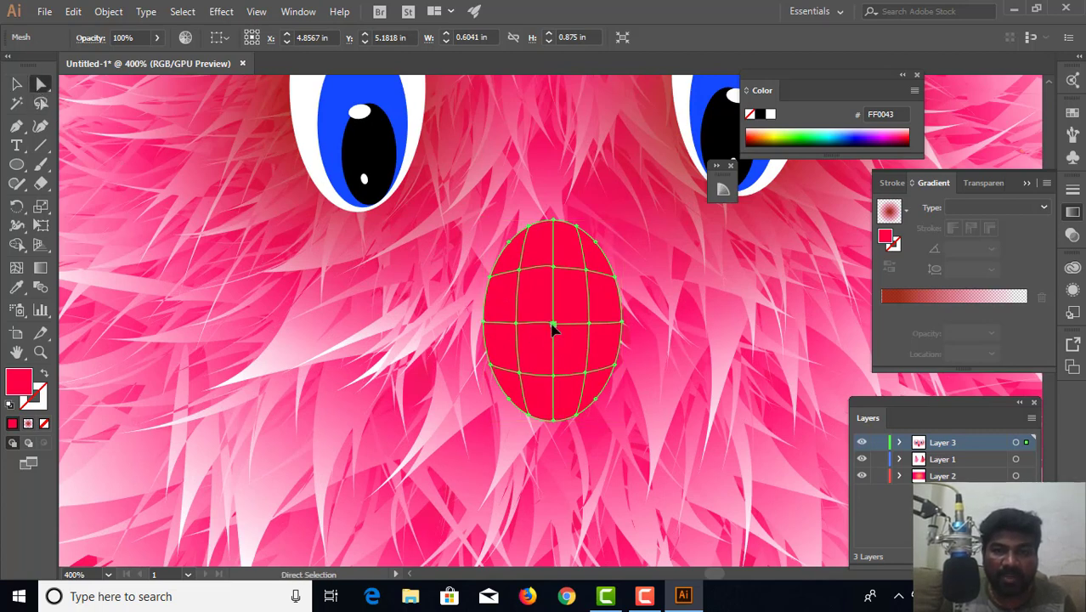
pyautogui.click(553, 323)
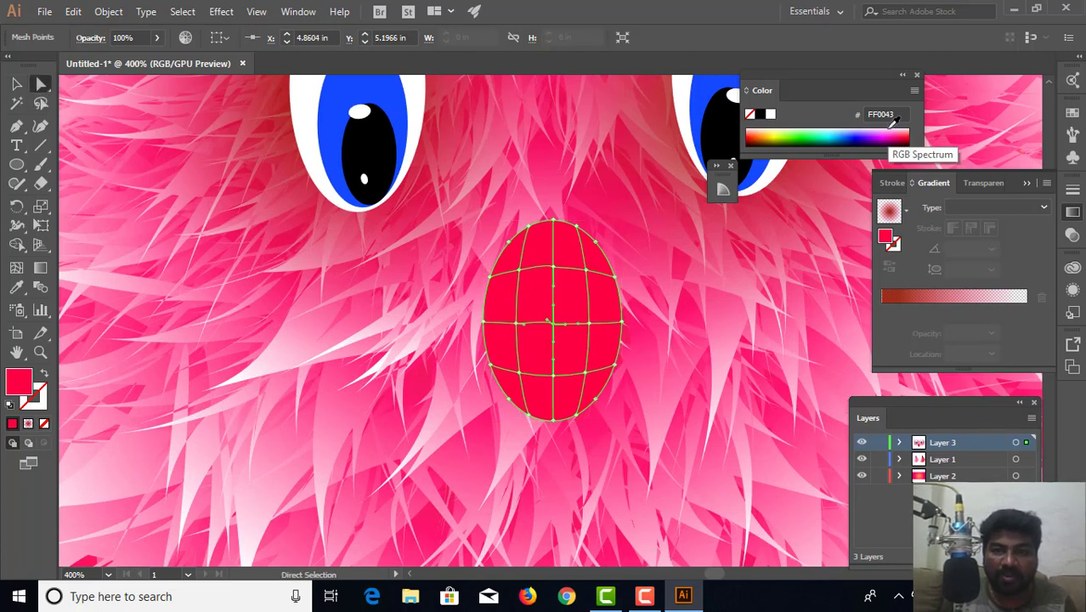
pyautogui.click(891, 130)
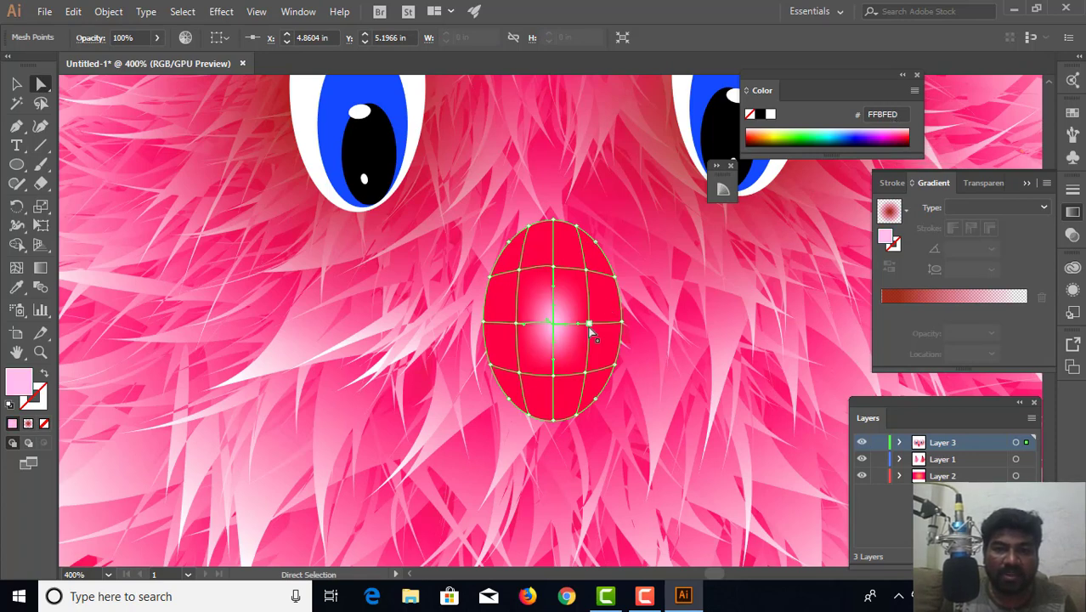
# Recolour the rest of the nose magenta-pink and zoom out to check the glossy result.
pyautogui.click(589, 324)
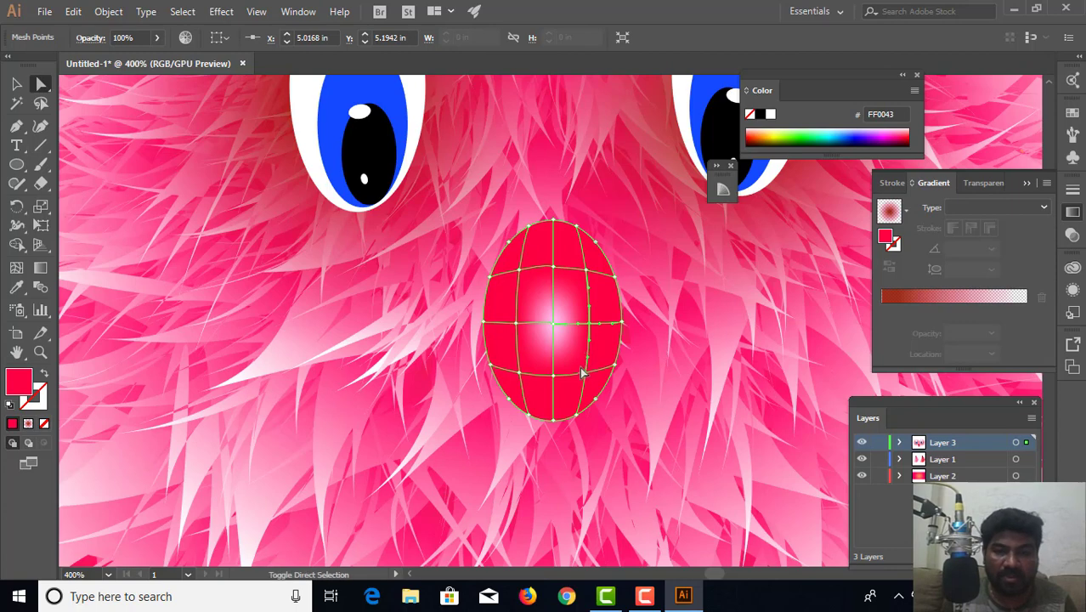
pyautogui.click(557, 376)
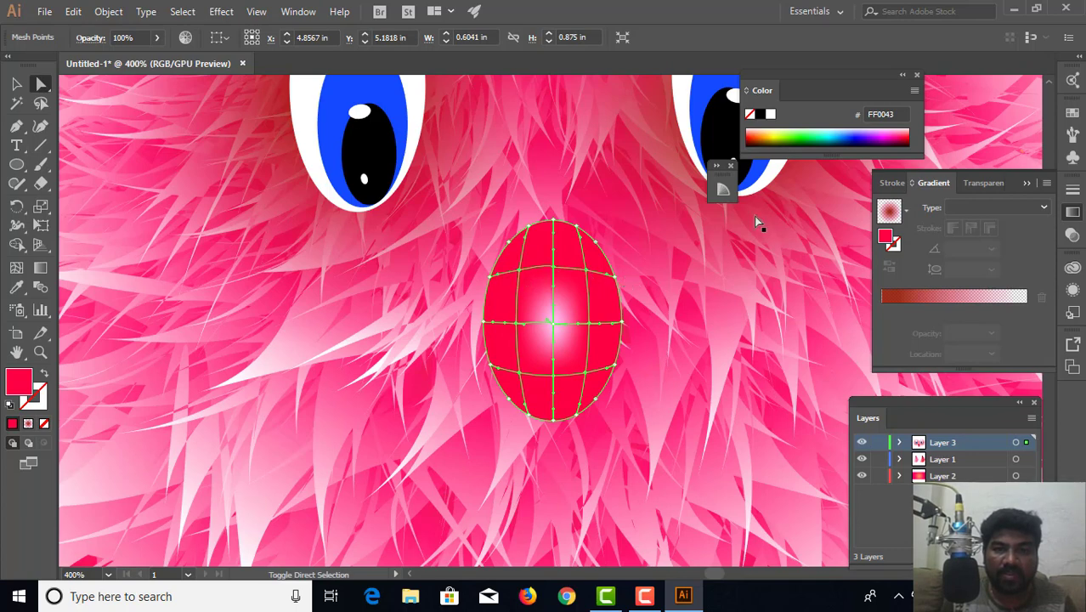
pyautogui.click(888, 127)
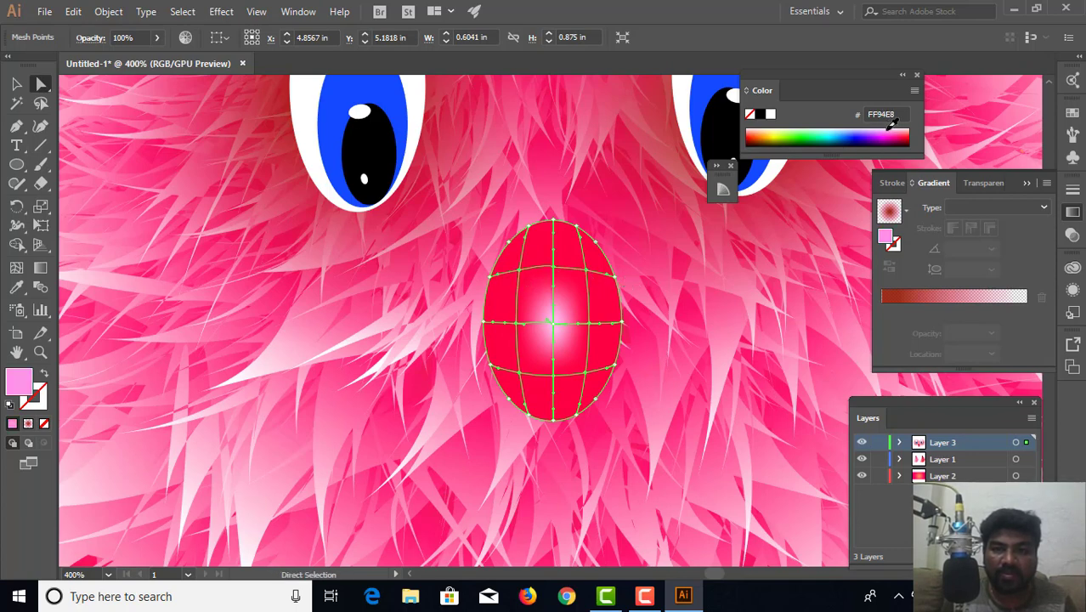
pyautogui.click(891, 126)
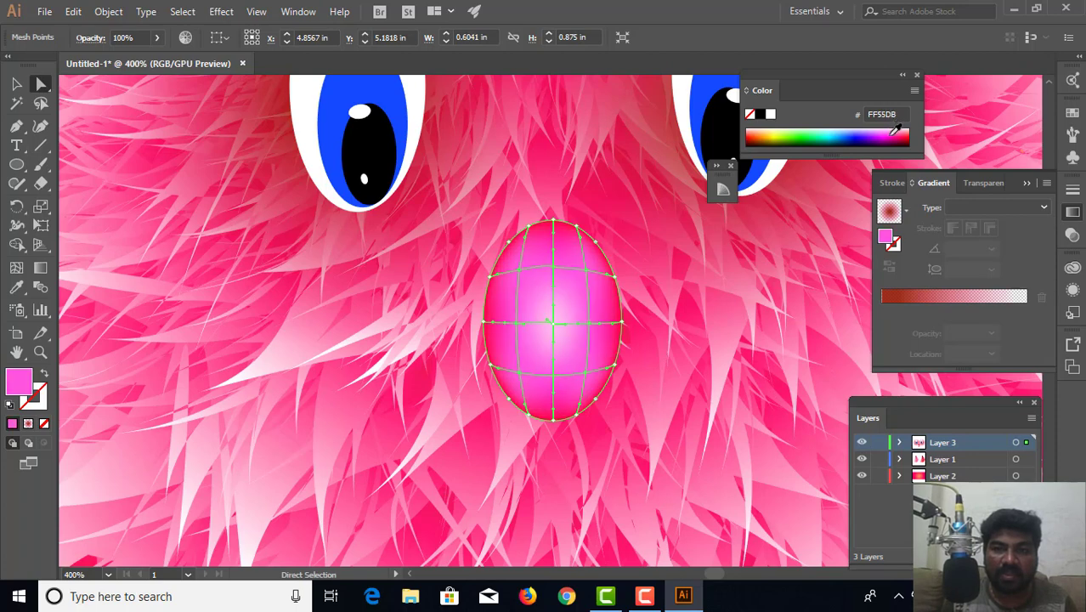
pyautogui.click(896, 132)
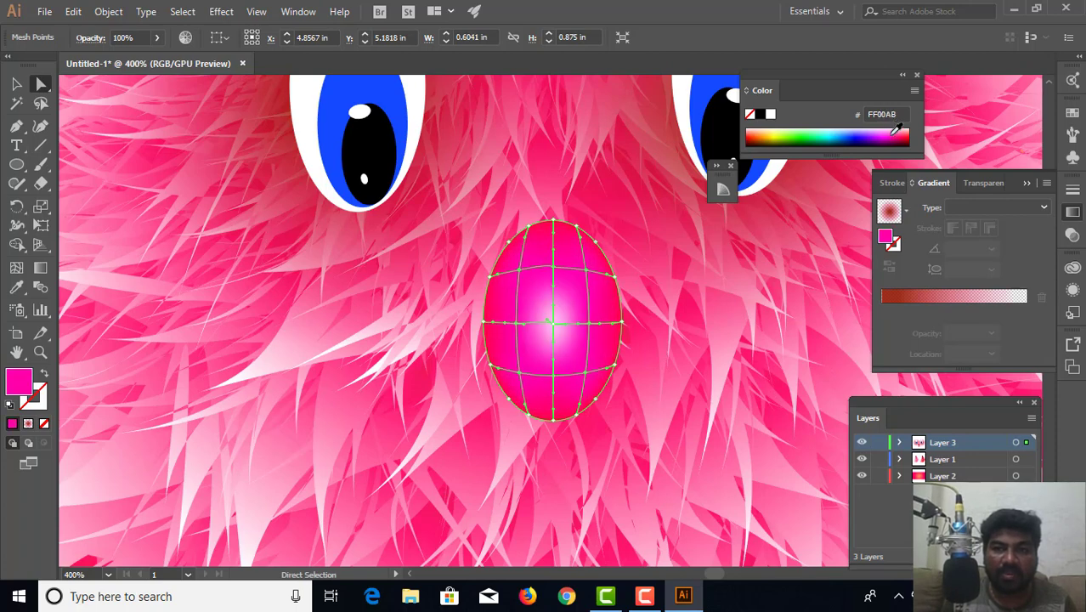
pyautogui.click(895, 129)
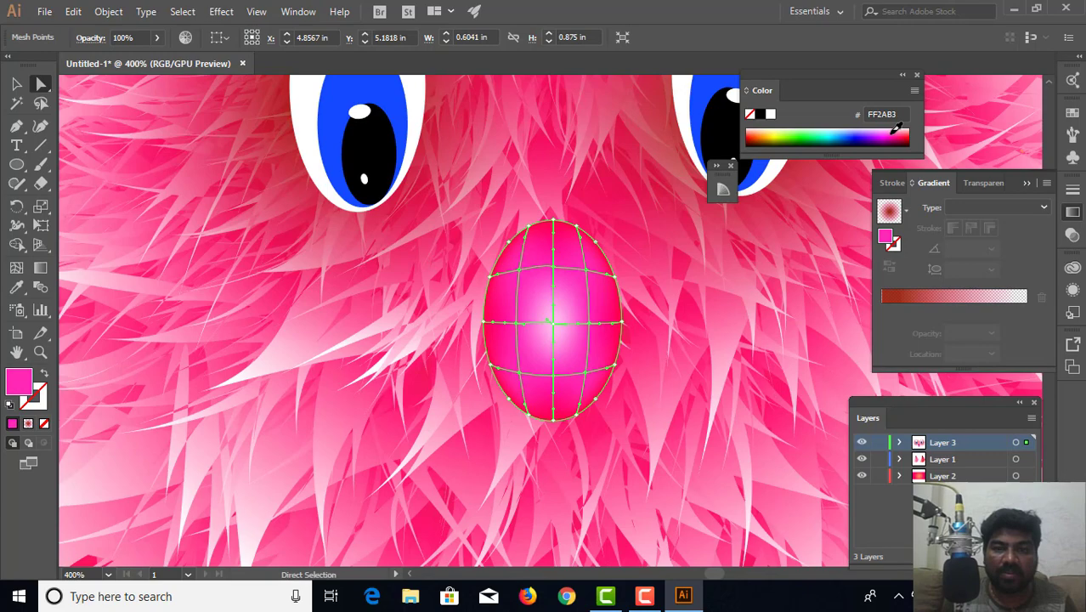
pyautogui.click(15, 85)
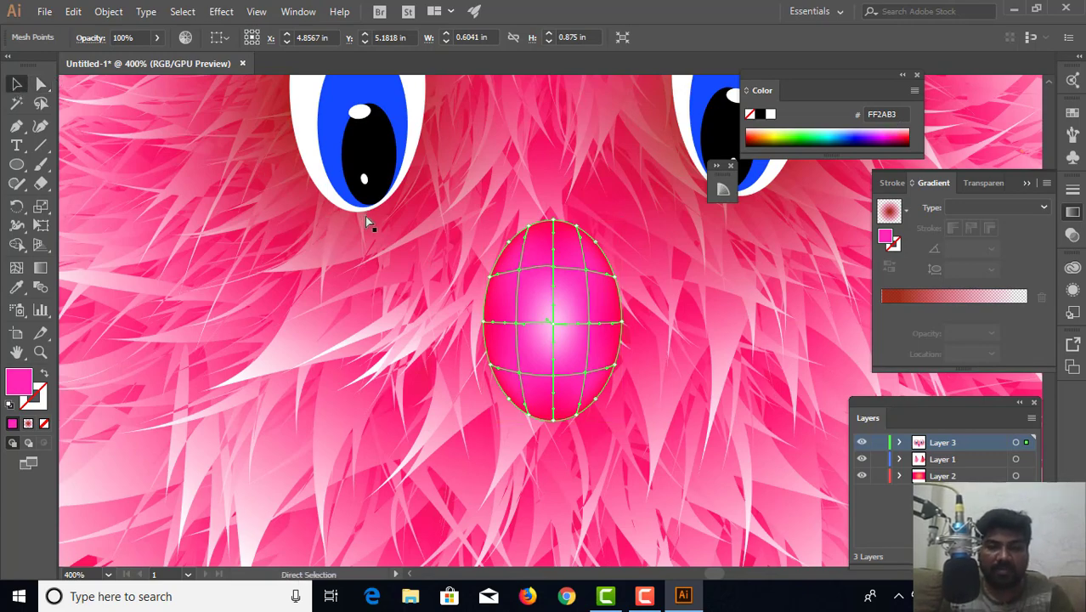
pyautogui.hotkey('ctrl', '-')
pyautogui.hotkey('ctrl', '-')
pyautogui.hotkey('ctrl', '-')
pyautogui.hotkey('ctrl', '-')
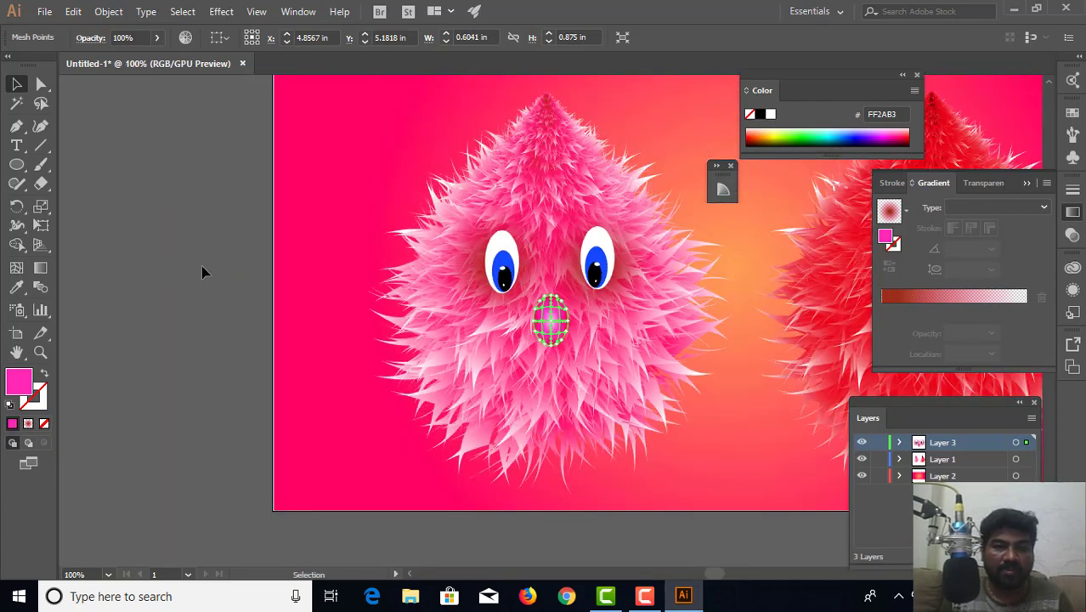
pyautogui.click(202, 265)
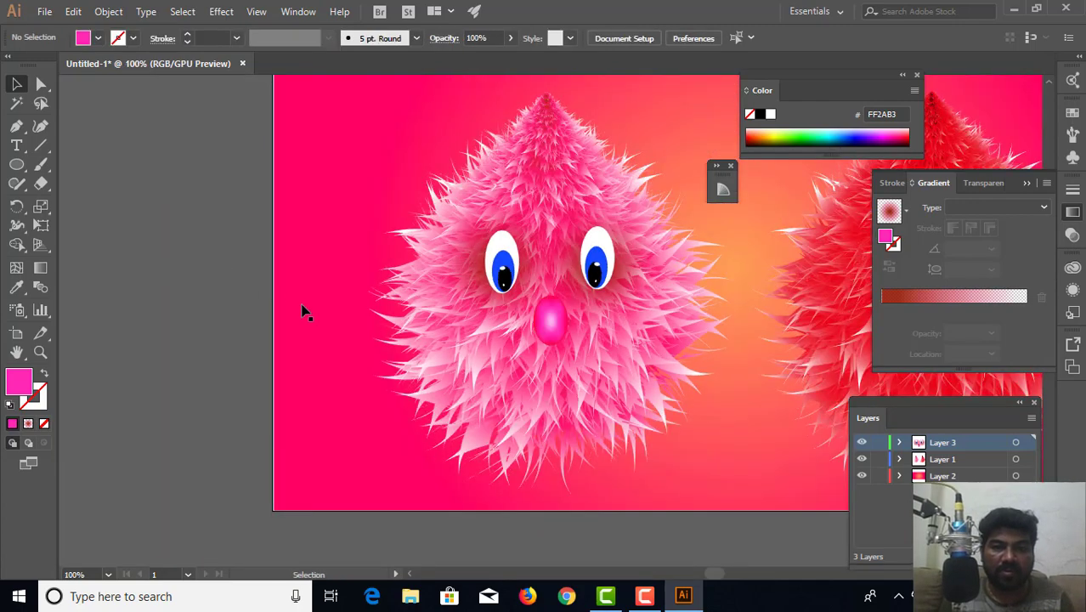
pyautogui.click(552, 338)
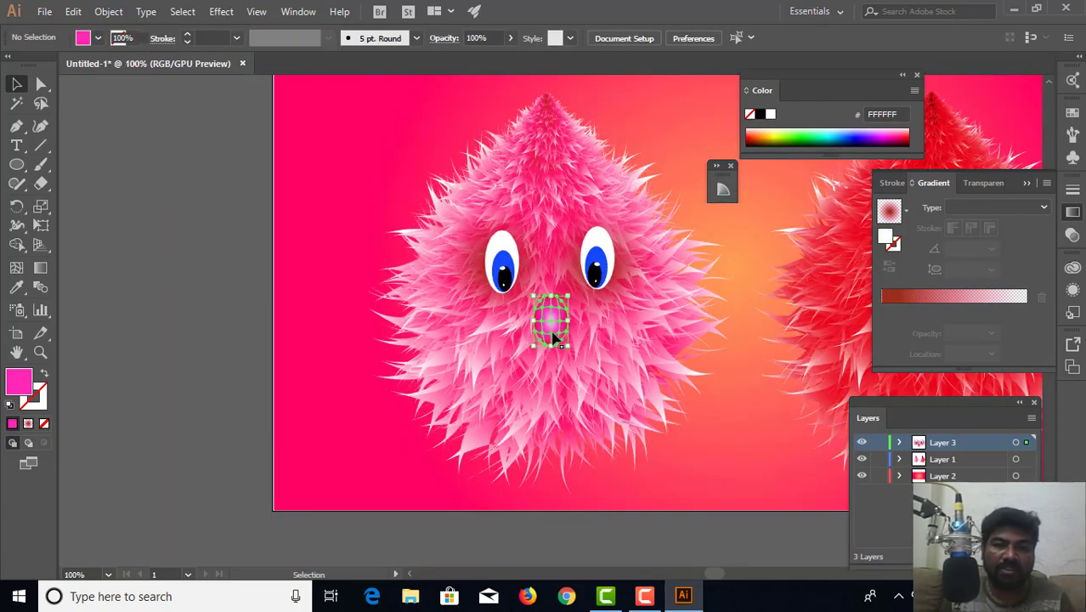
pyautogui.click(225, 358)
# Select both of the pink creature's eyes together with their soft shading ellipses.
pyautogui.click(339, 368)
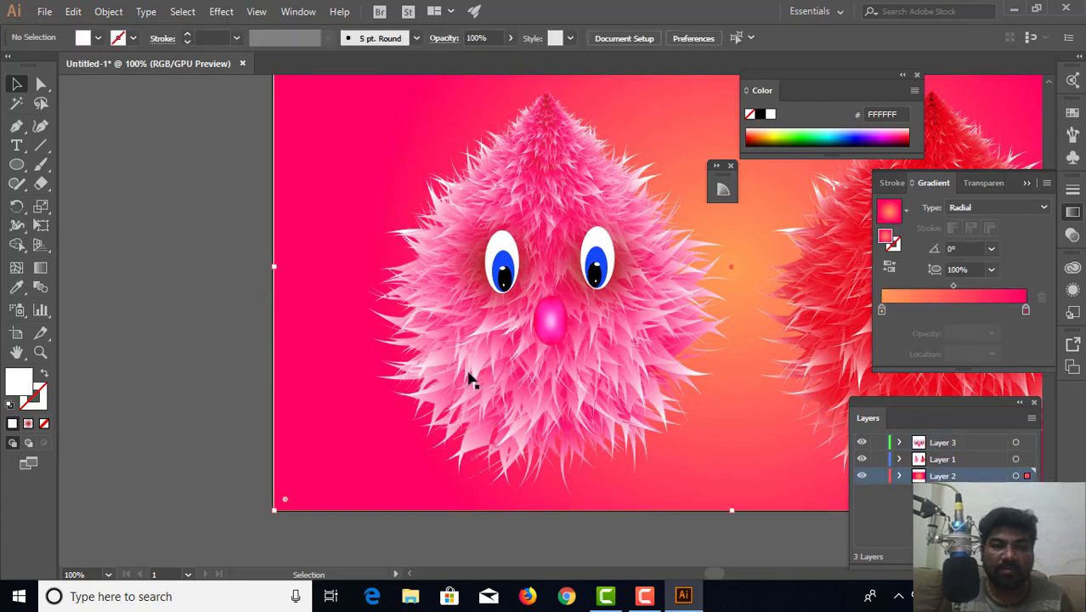
pyautogui.moveTo(686, 339)
pyautogui.mouseDown()
pyautogui.moveTo(554, 358)
pyautogui.moveTo(508, 339)
pyautogui.mouseUp()
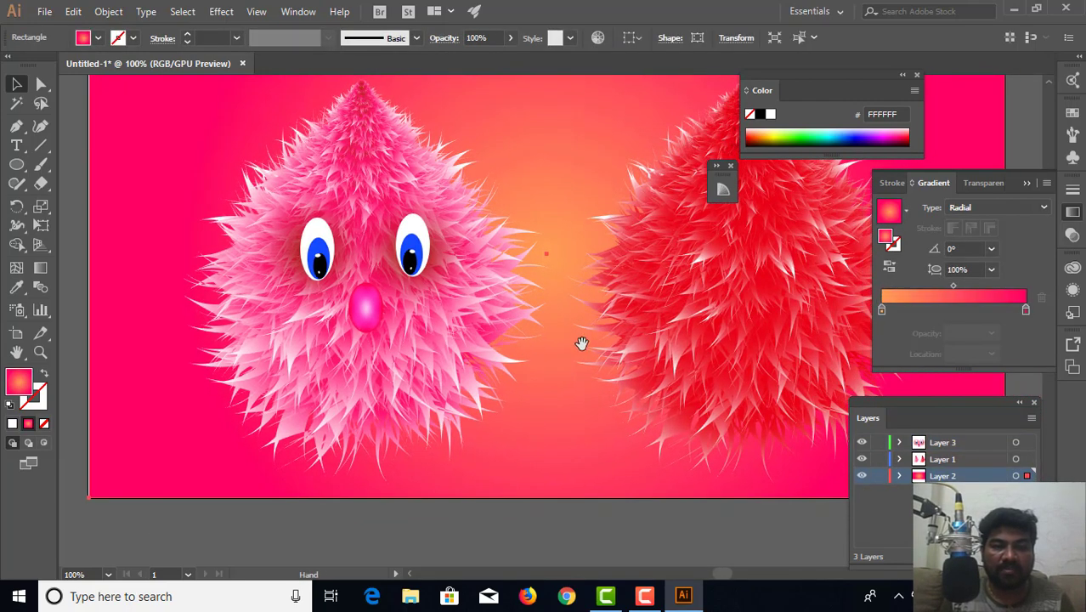
pyautogui.moveTo(581, 344); pyautogui.dragTo(521, 379)
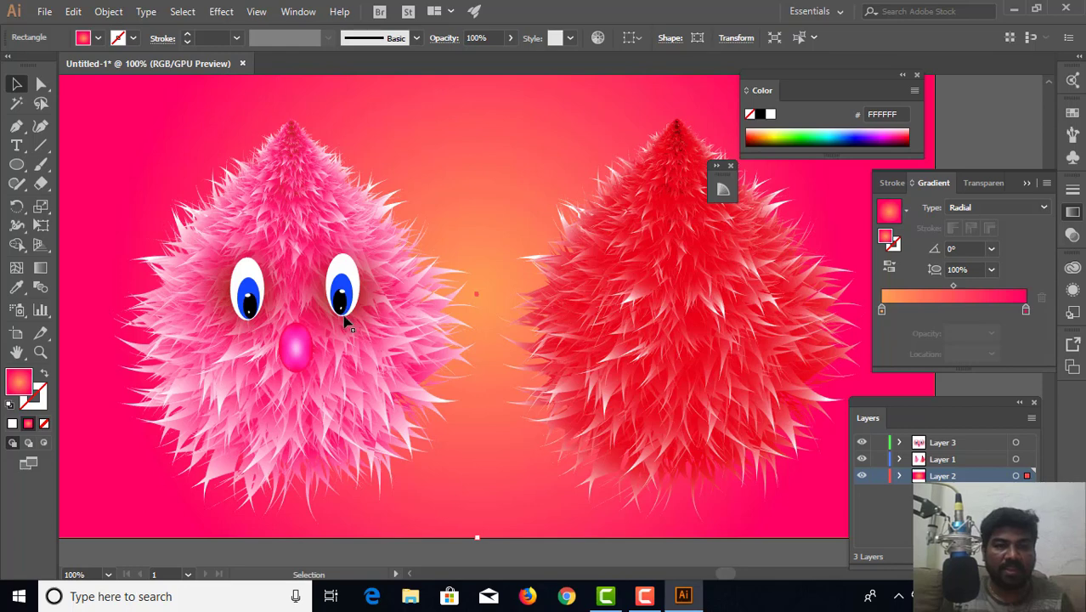
pyautogui.click(350, 321)
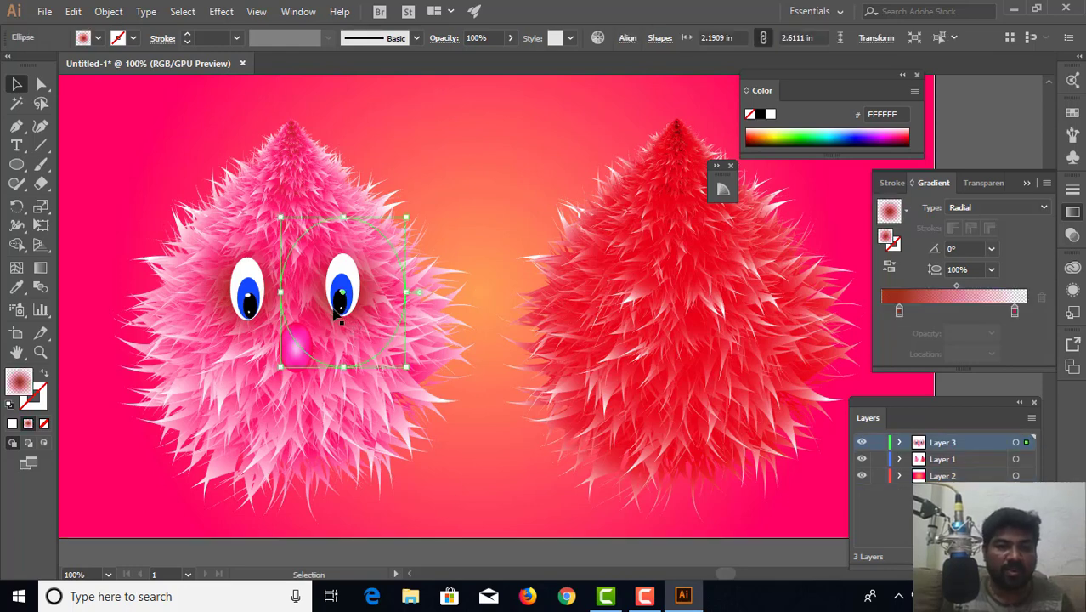
pyautogui.keyDown('shift'); pyautogui.click(336, 310); pyautogui.keyUp('shift')
pyautogui.keyDown('shift'); pyautogui.click(254, 333); pyautogui.keyUp('shift')
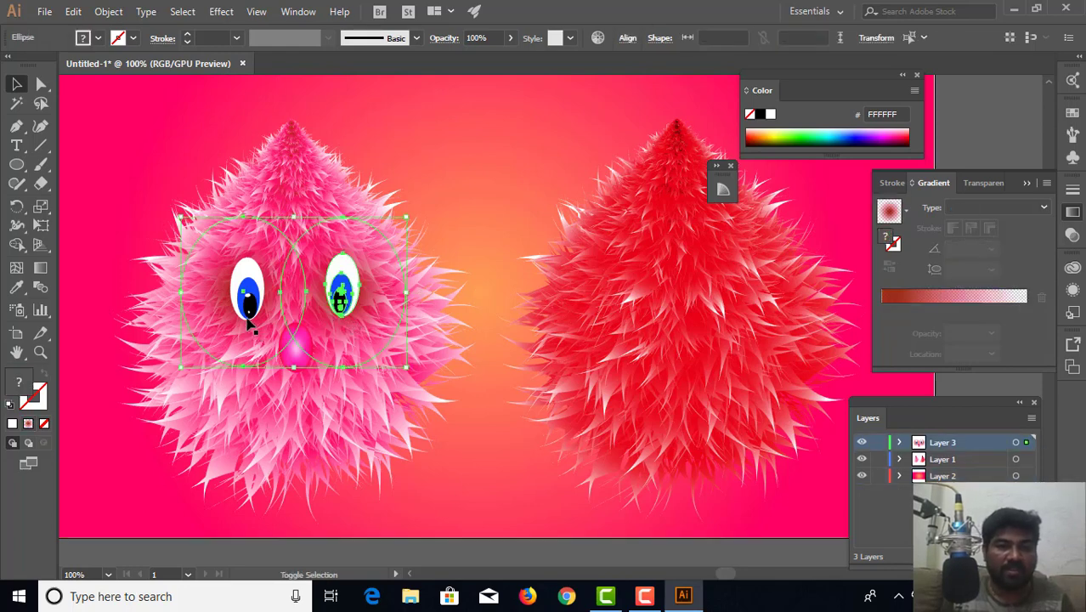
pyautogui.keyDown('shift'); pyautogui.click(248, 311); pyautogui.keyUp('shift')
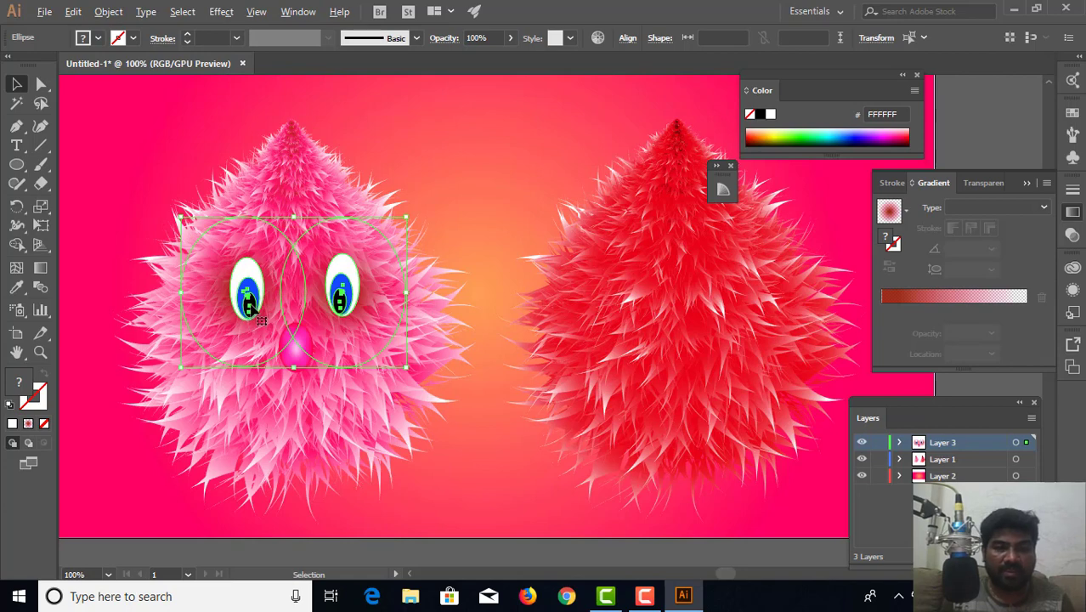
# Alt-drag the selected eyes and shading onto the red creature's face to duplicate them.
pyautogui.moveTo(248, 307); pyautogui.dragTo(641, 314)
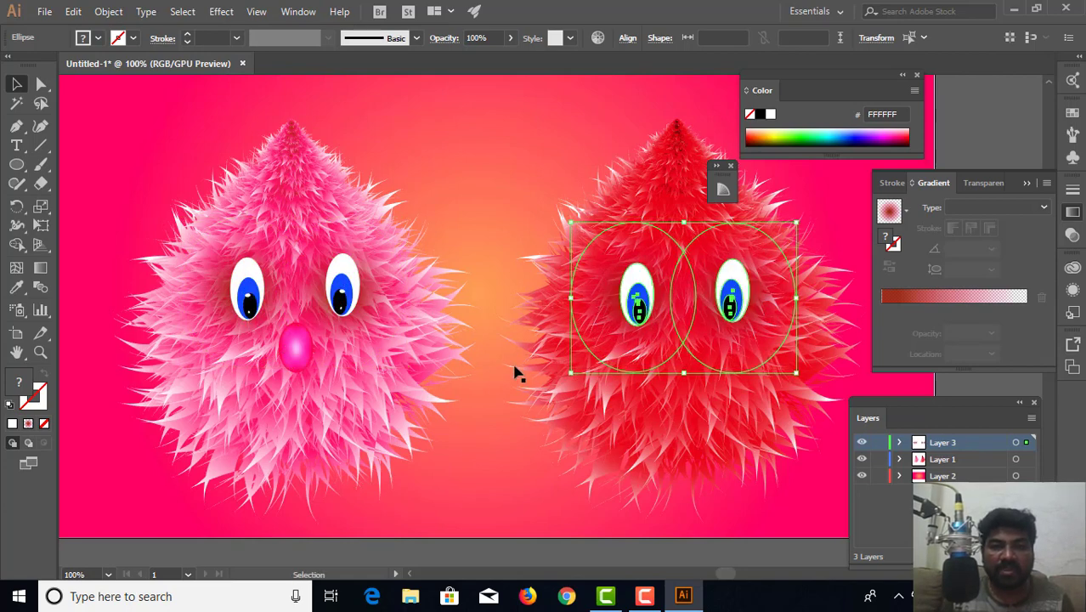
pyautogui.click(488, 379)
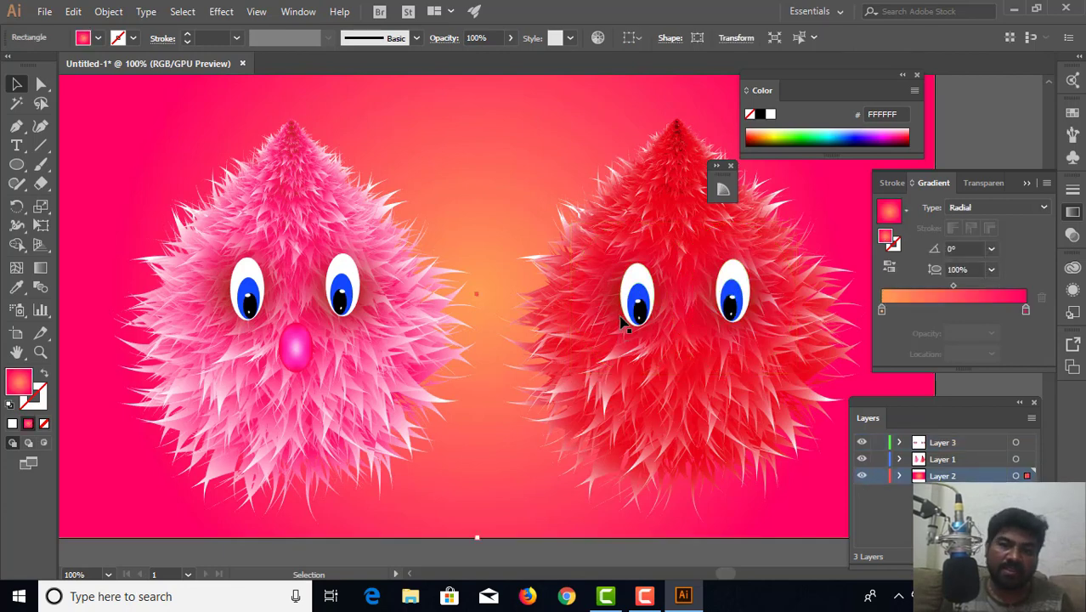
pyautogui.click(629, 305)
# Darken the left eye shading's inner gradient stop to deep crimson 6A000F.
pyautogui.doubleClick(632, 310)
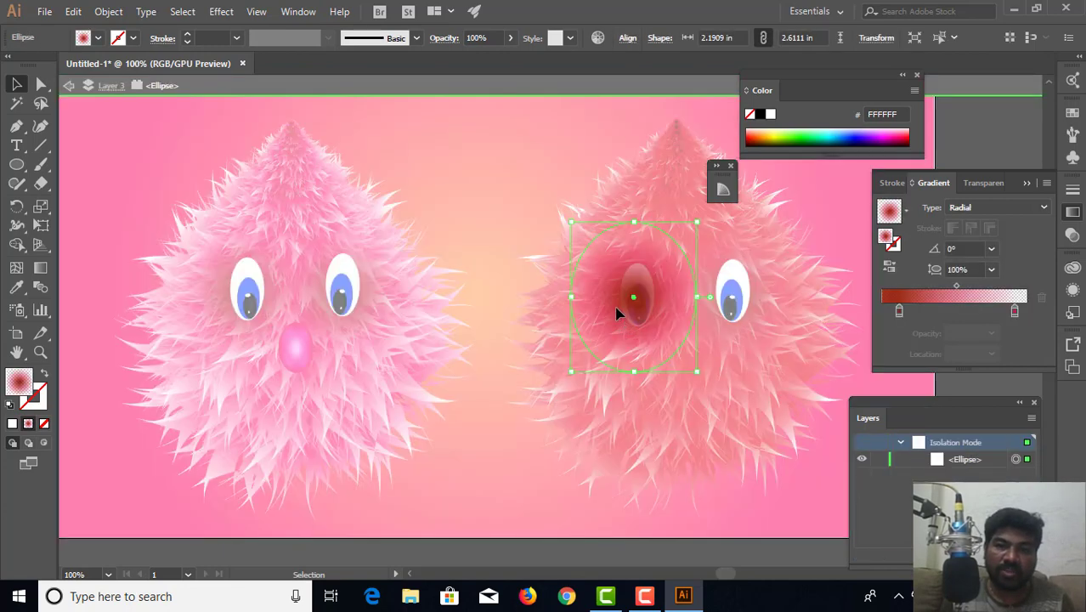
pyautogui.click(898, 308)
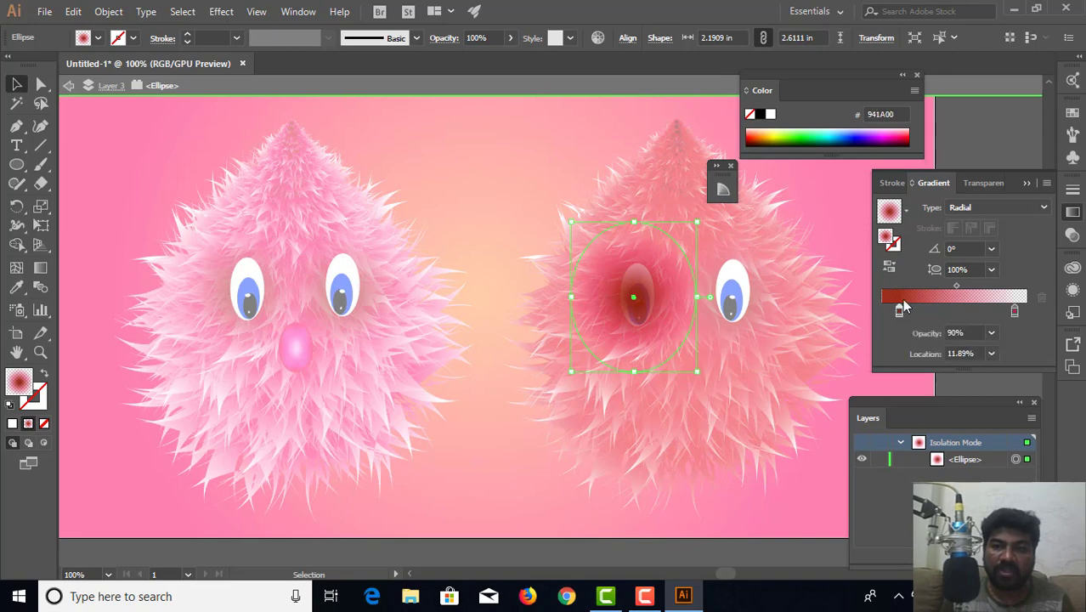
pyautogui.click(908, 136)
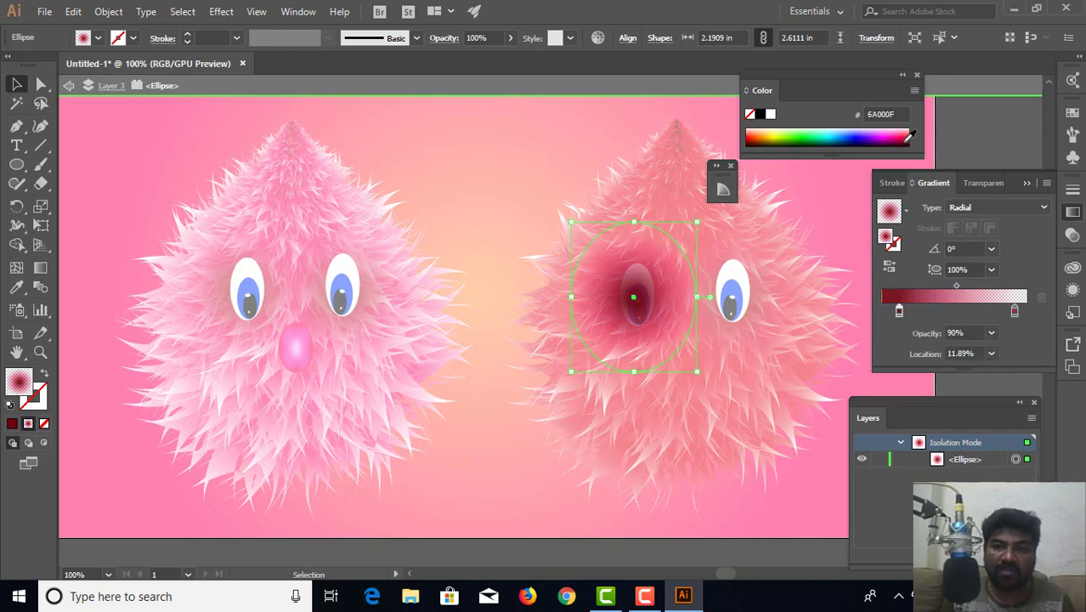
pyautogui.click(111, 87)
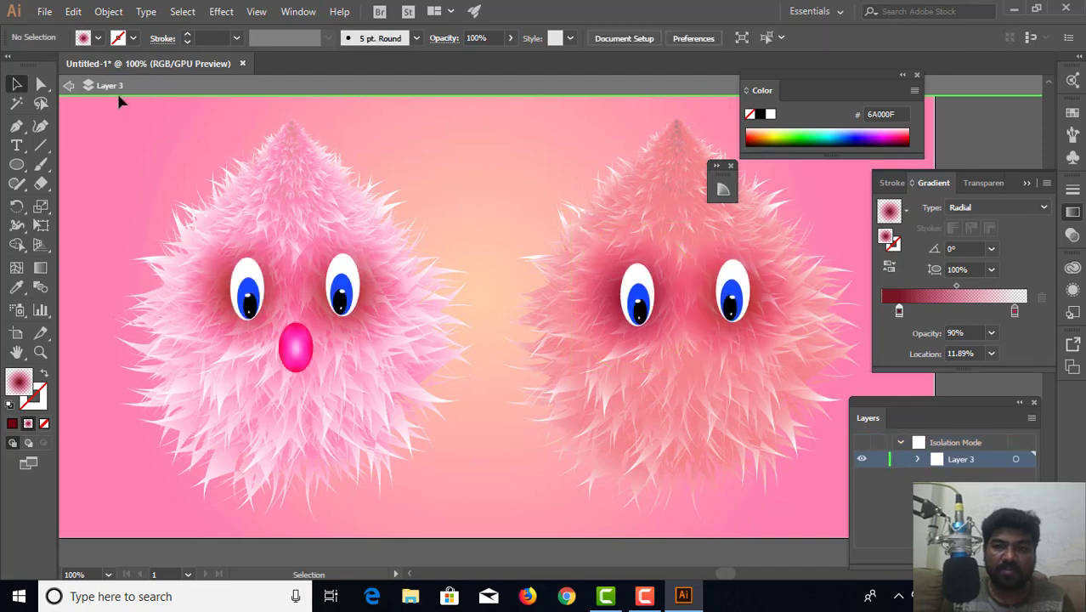
# Darken the right eye shading's inner gradient stop to dark crimson 7F0016.
pyautogui.doubleClick(756, 312)
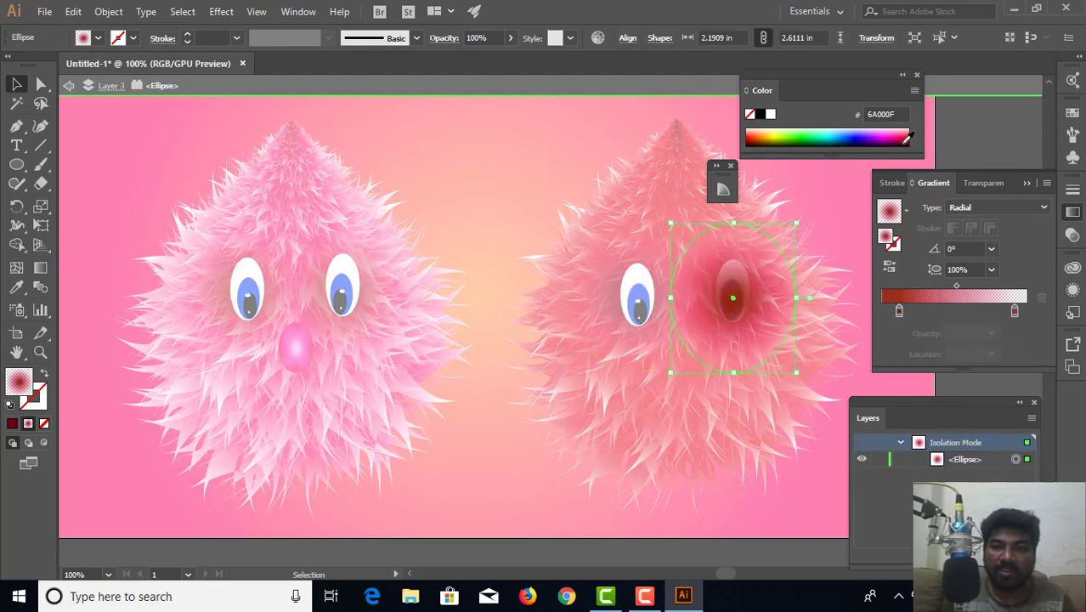
pyautogui.click(899, 311)
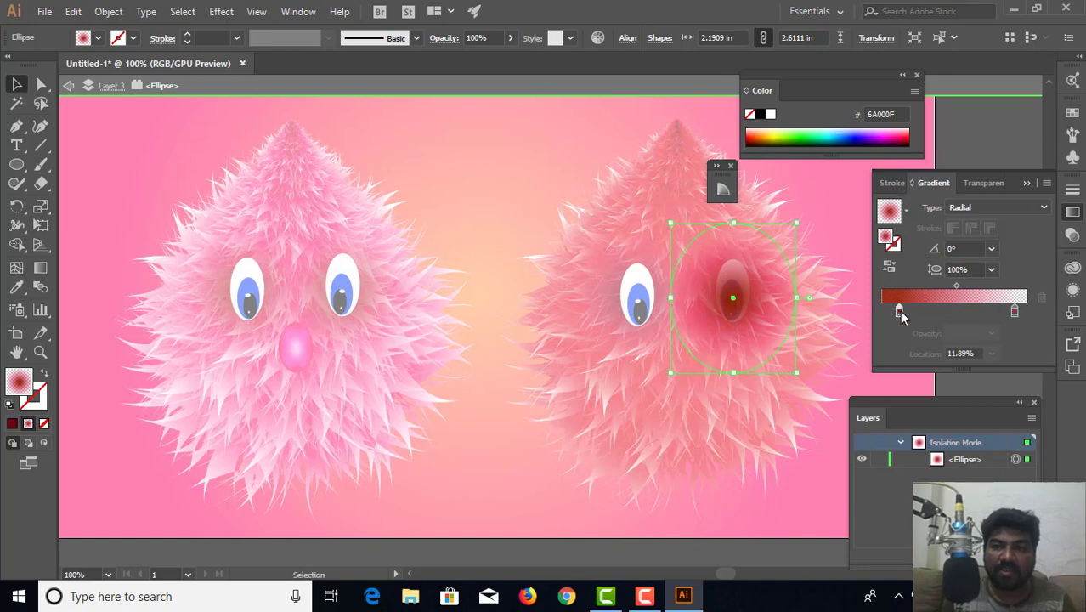
pyautogui.click(908, 137)
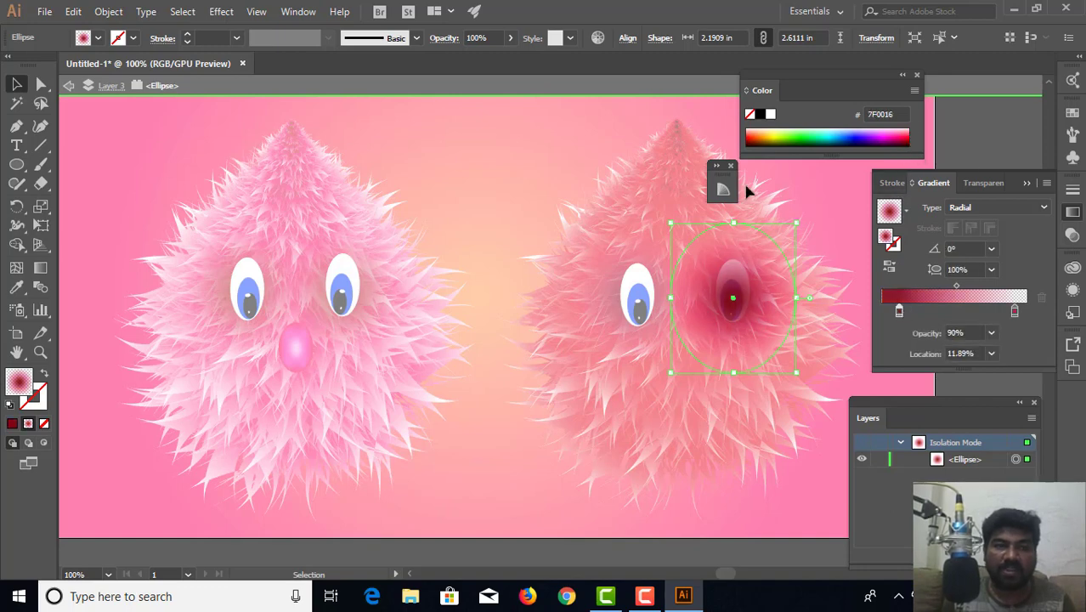
# Exit isolation mode and Alt-drag a copy of the pink creature's mesh nose onto the red creature.
pyautogui.click(68, 86)
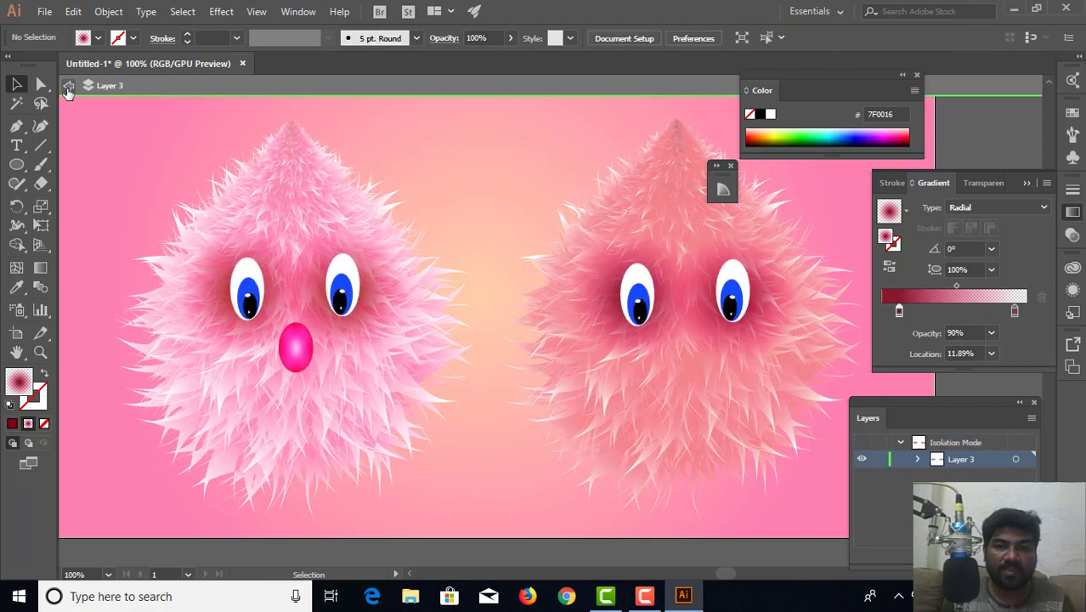
pyautogui.click(68, 86)
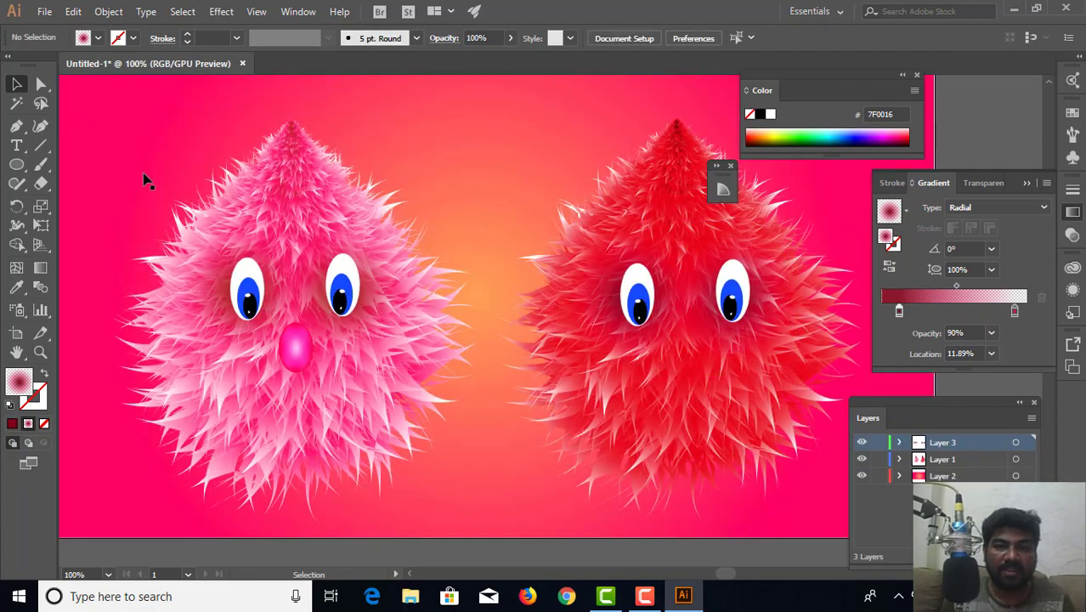
pyautogui.click(297, 363)
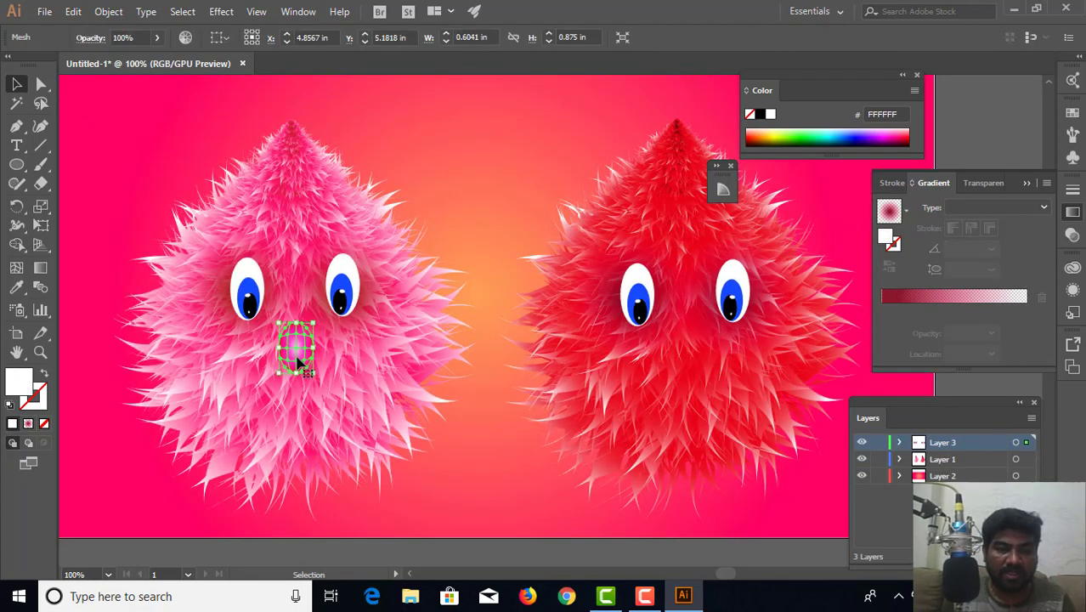
pyautogui.moveTo(297, 363); pyautogui.dragTo(689, 361)
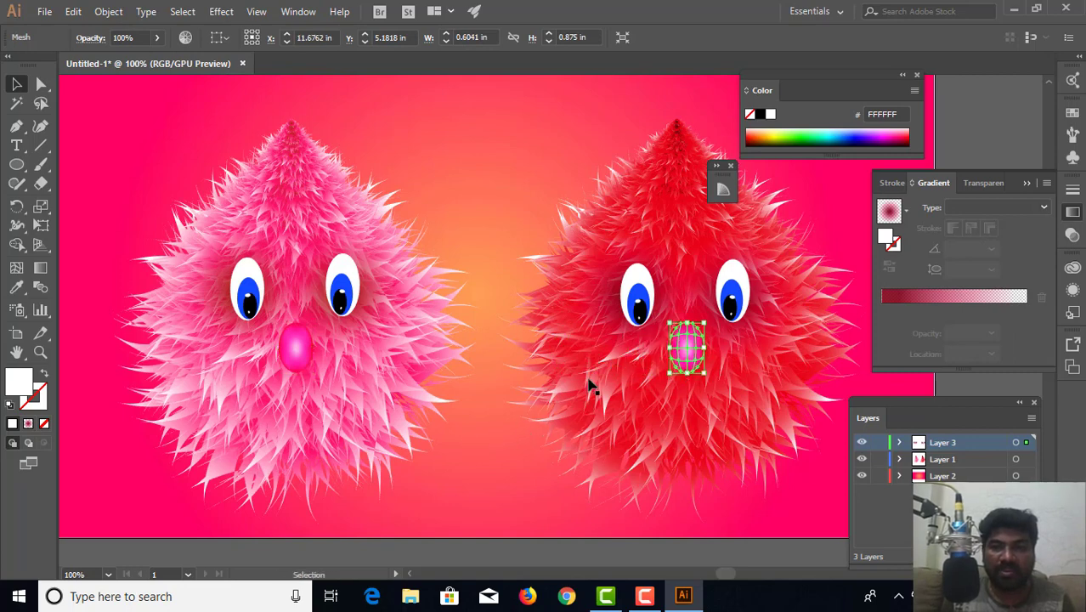
pyautogui.click(680, 374)
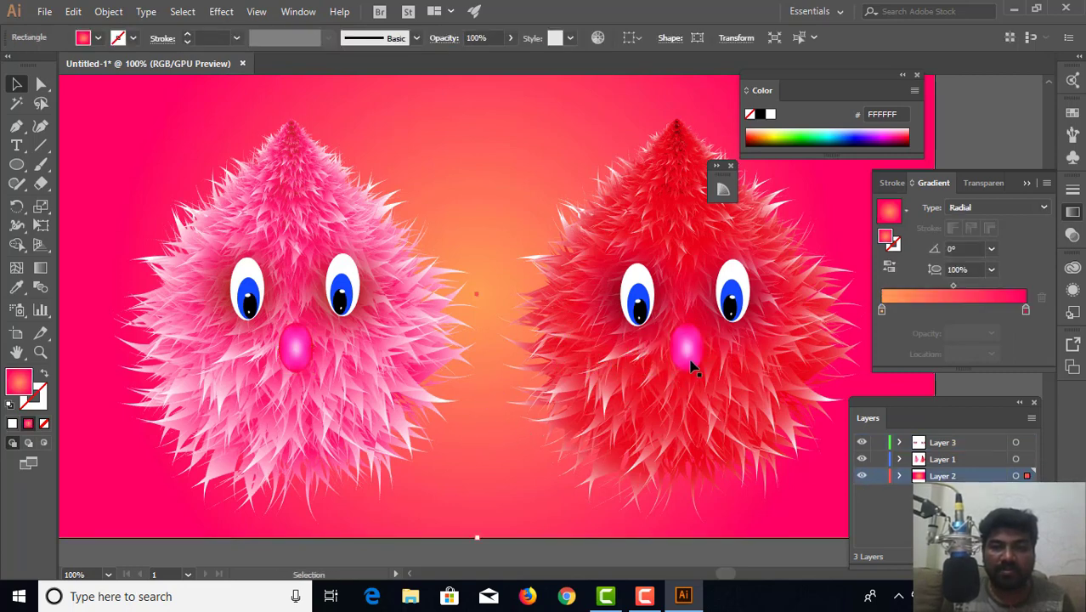
pyautogui.click(690, 364)
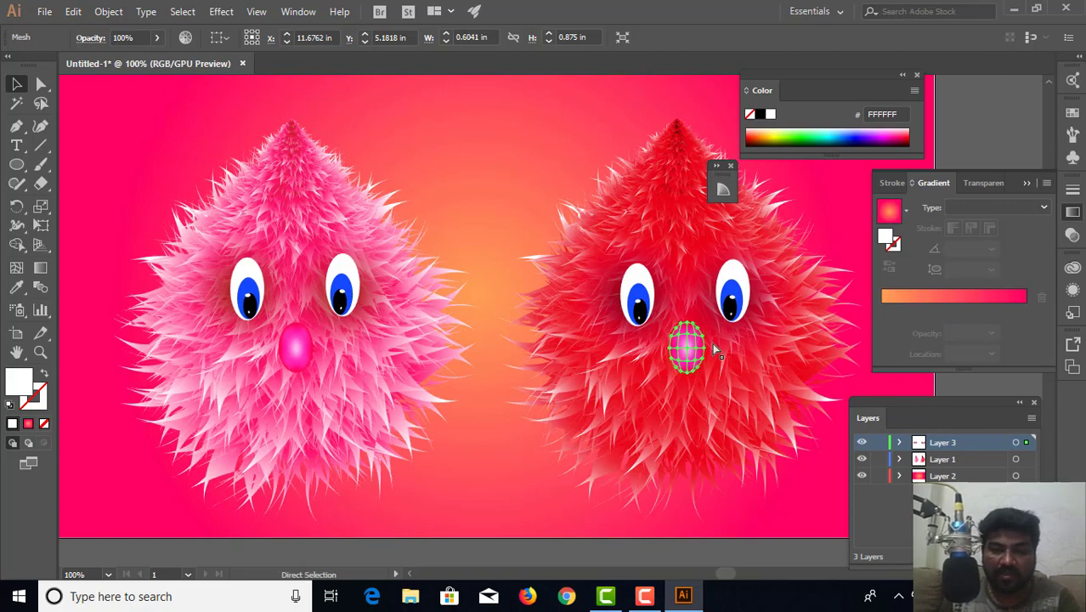
# Zoom in on the copied nose, pick its central mesh point, then undo to remove the copy.
pyautogui.hotkey('ctrl', '+')
pyautogui.hotkey('ctrl', '+')
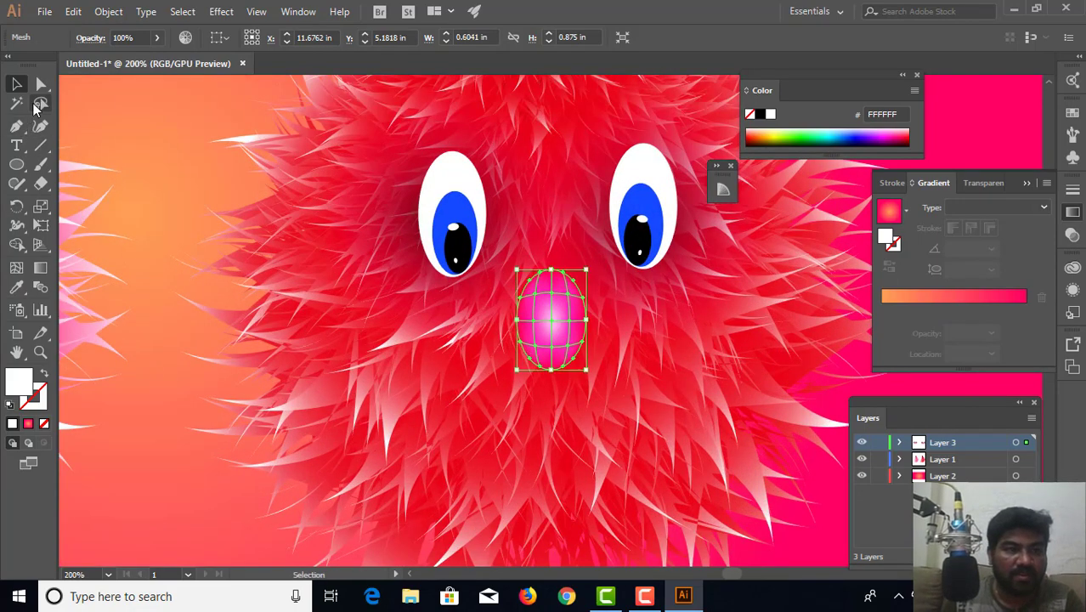
pyautogui.click(41, 84)
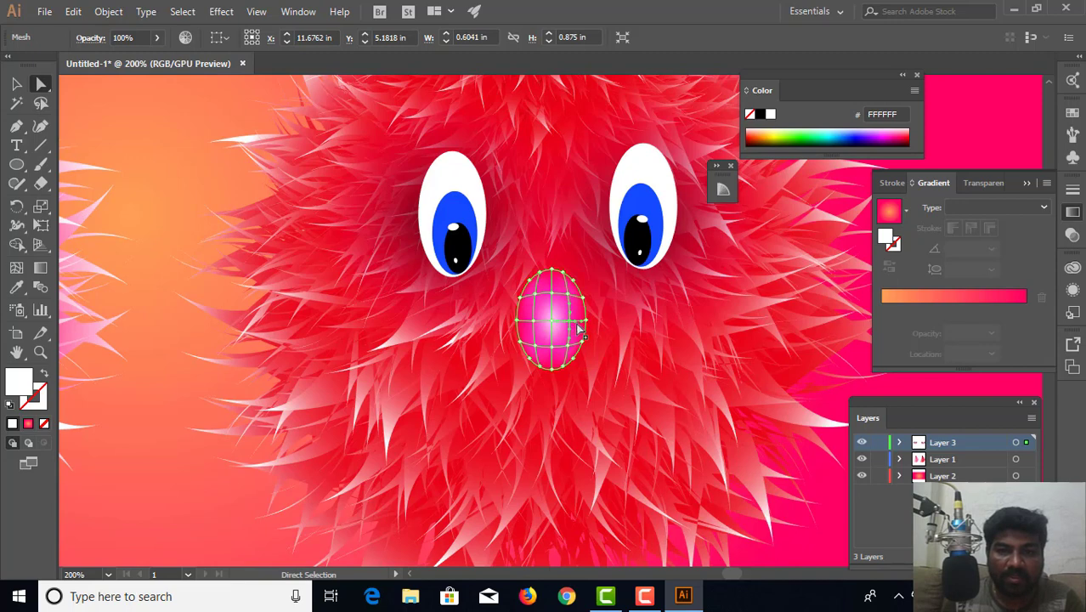
pyautogui.click(553, 320)
pyautogui.click(17, 85)
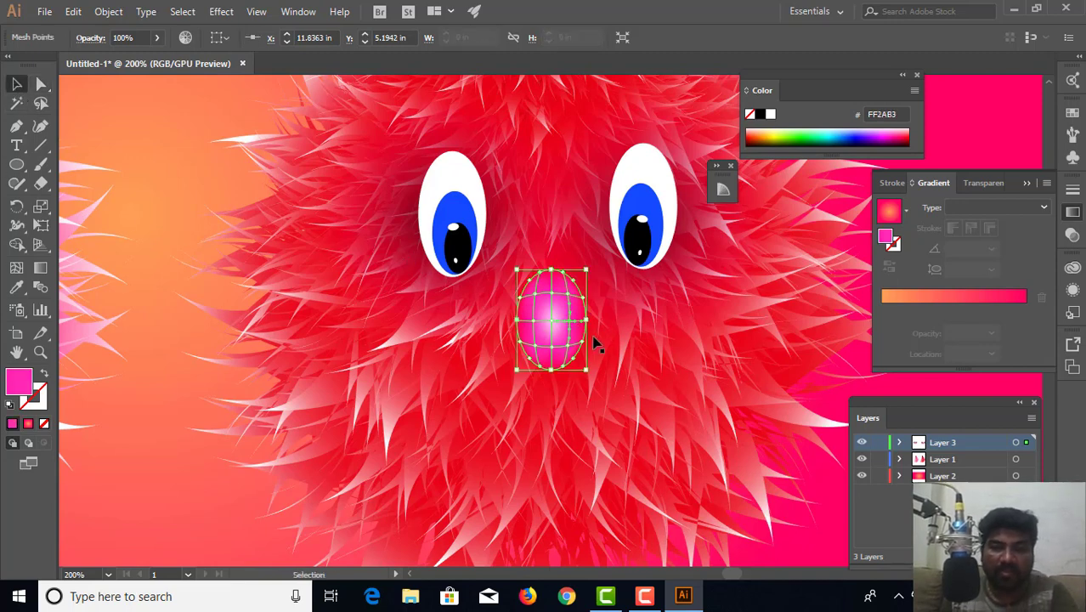
pyautogui.hotkey('ctrl', 'z')
pyautogui.hotkey('ctrl', 'z')
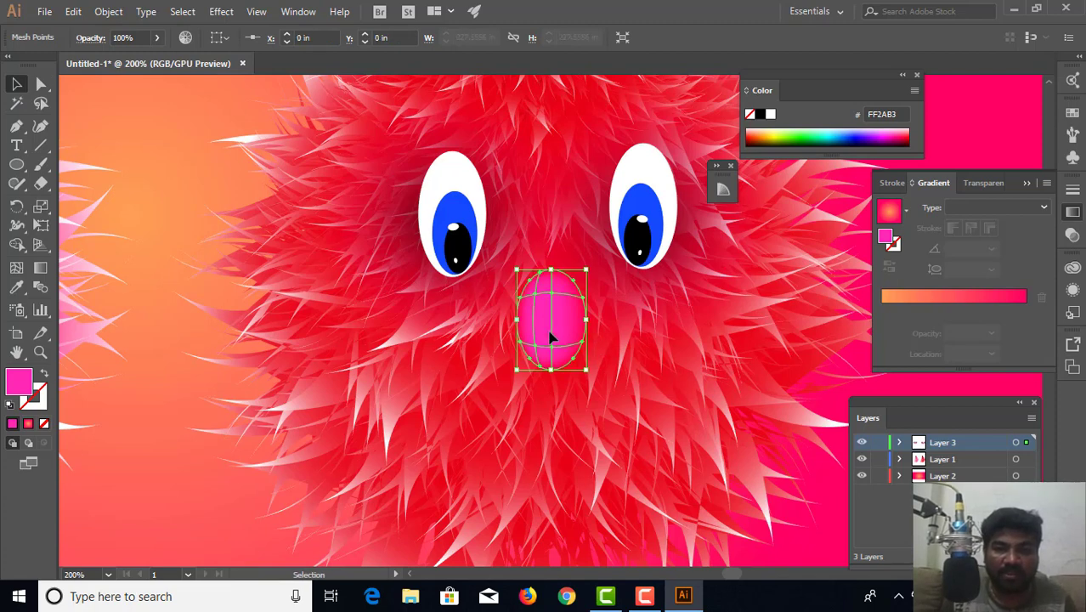
pyautogui.hotkey('ctrl', 'z')
pyautogui.hotkey('ctrl', 'z')
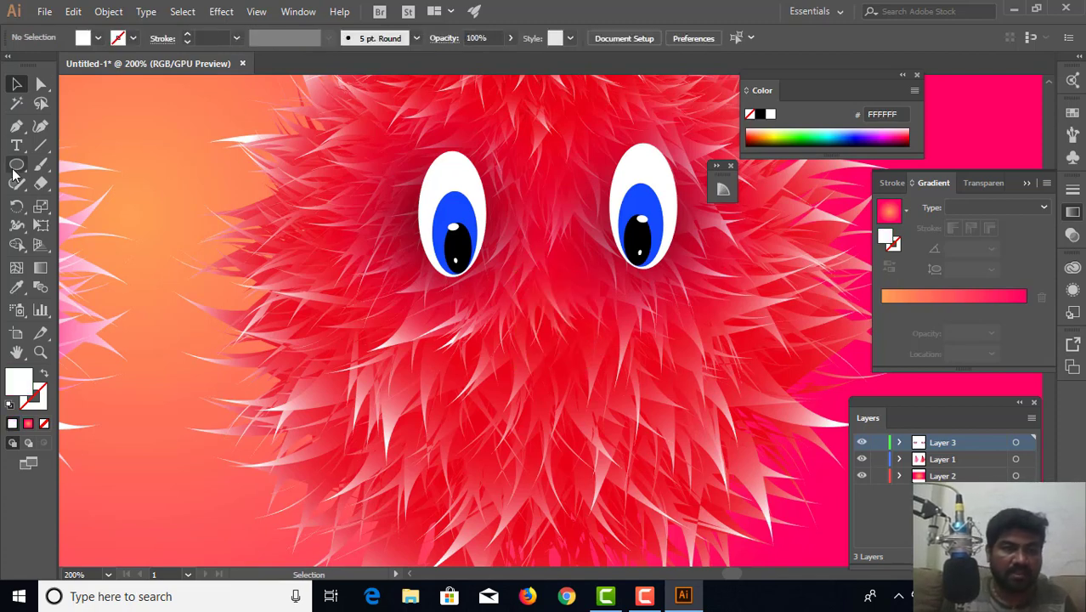
# Draw an oval below the red creature's eyes and convert it to a 4×4 gradient mesh.
pyautogui.click(16, 163)
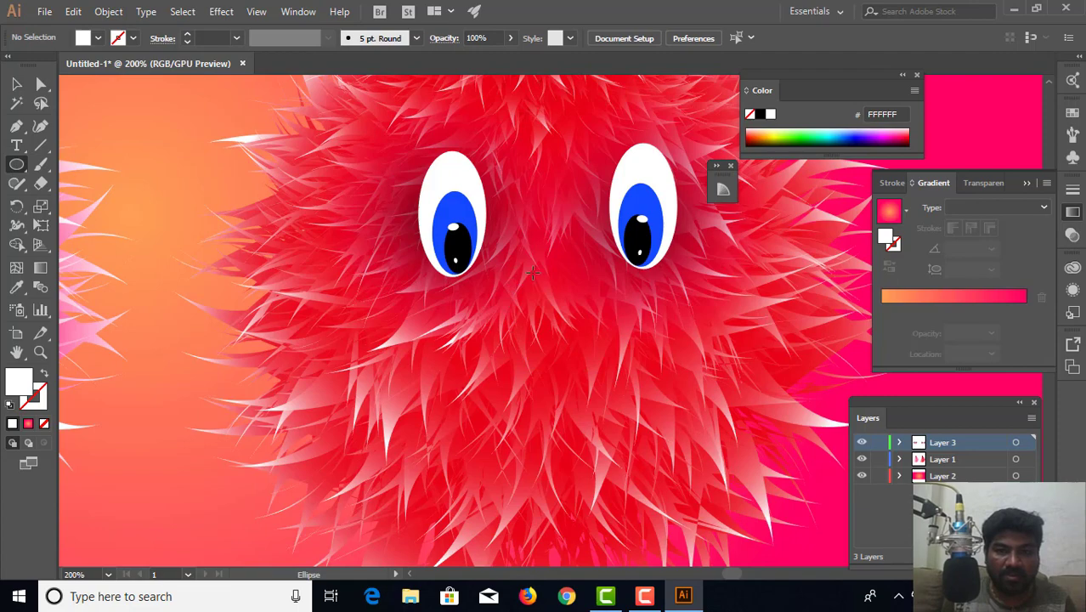
pyautogui.moveTo(532, 272); pyautogui.dragTo(592, 367)
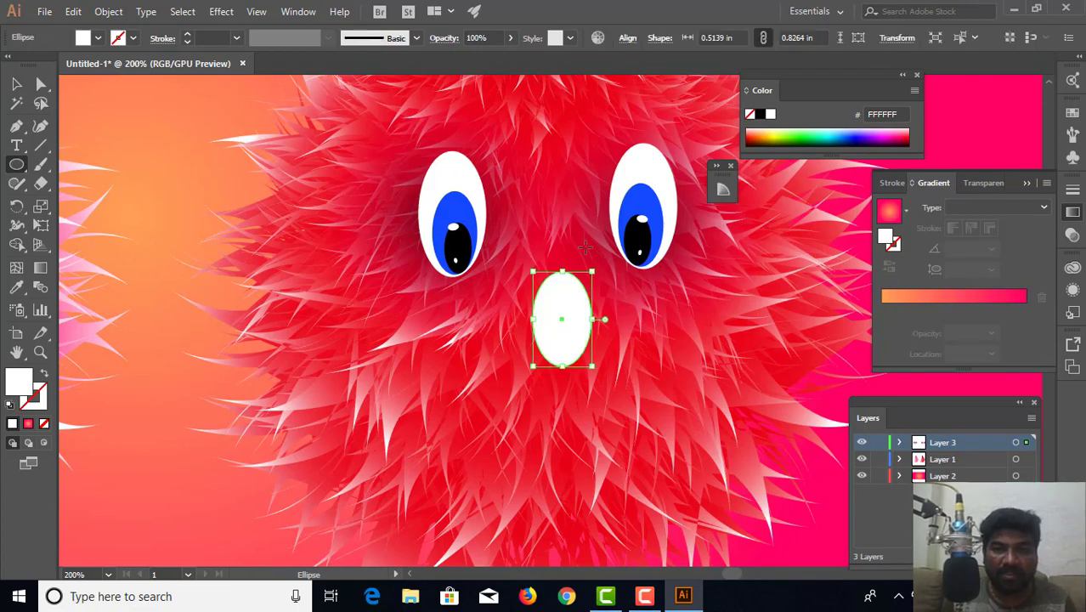
pyautogui.click(108, 12)
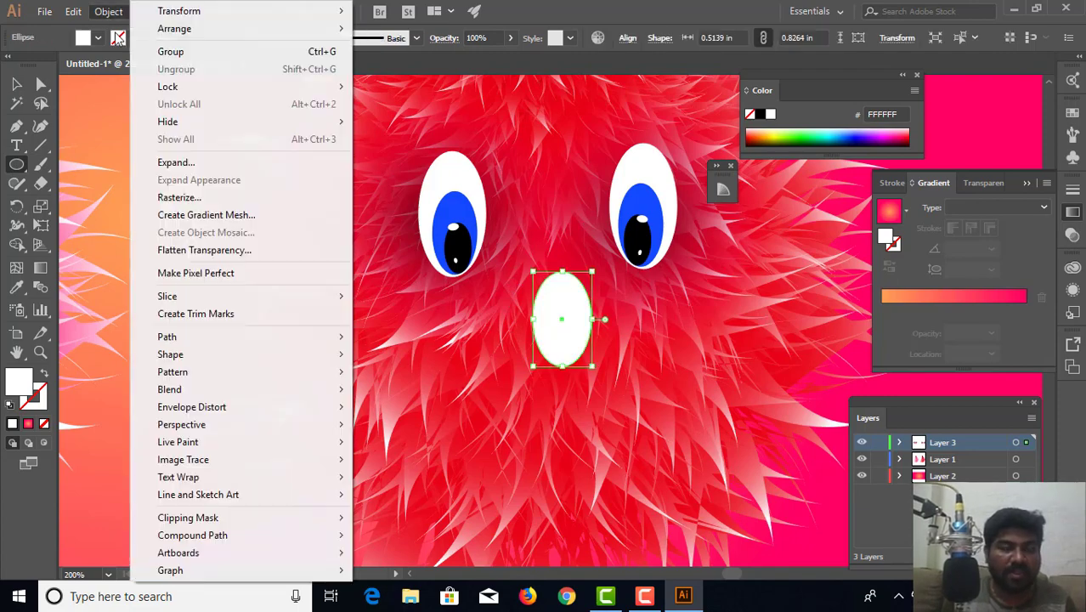
pyautogui.click(182, 214)
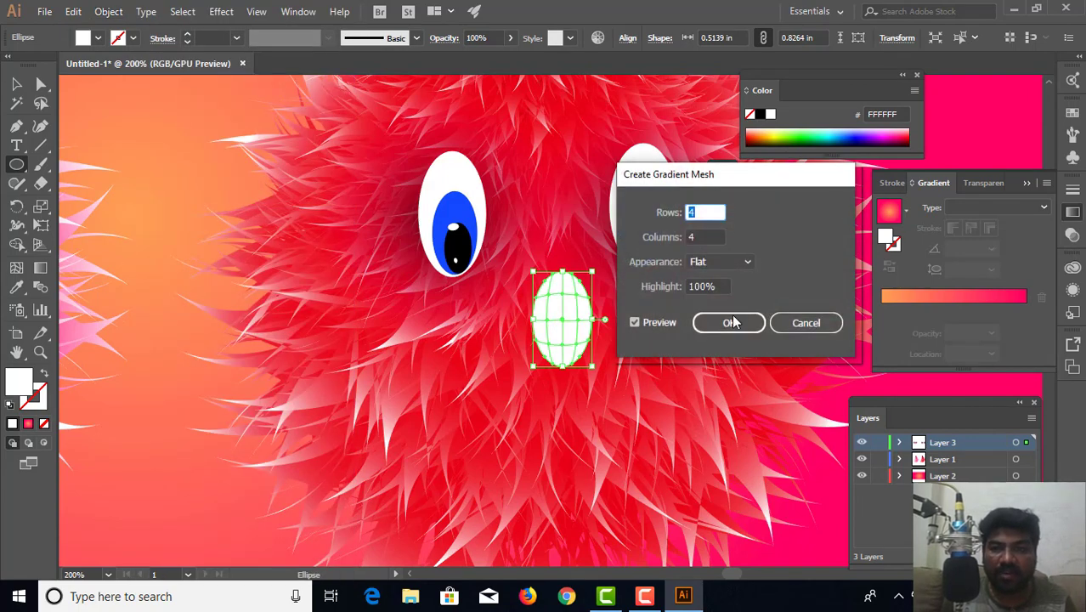
pyautogui.click(729, 321)
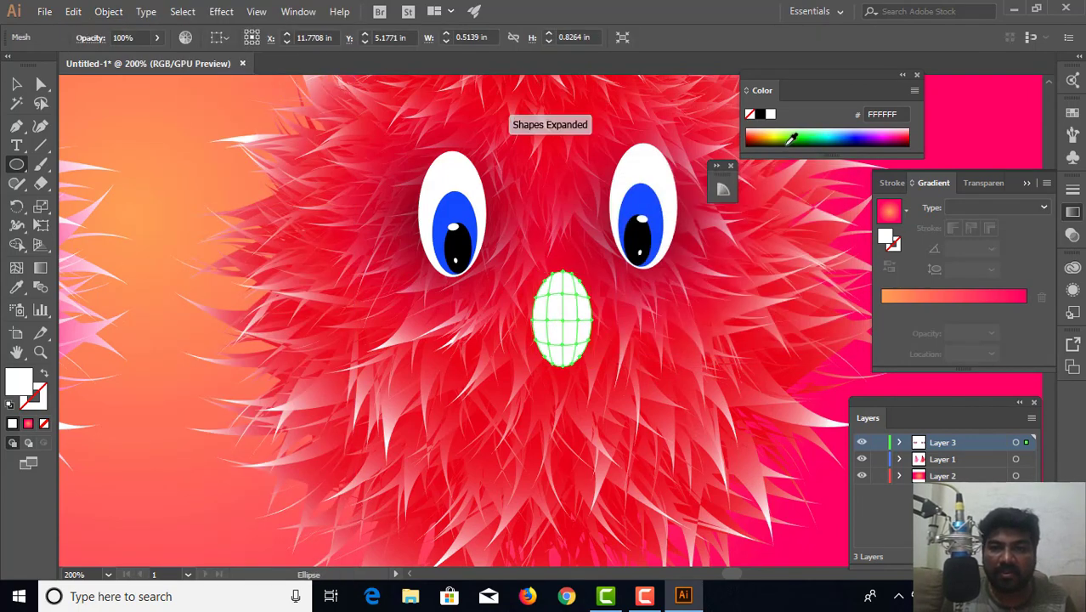
# Fill the red creature's mesh nose with dark red AA0004.
pyautogui.click(762, 132)
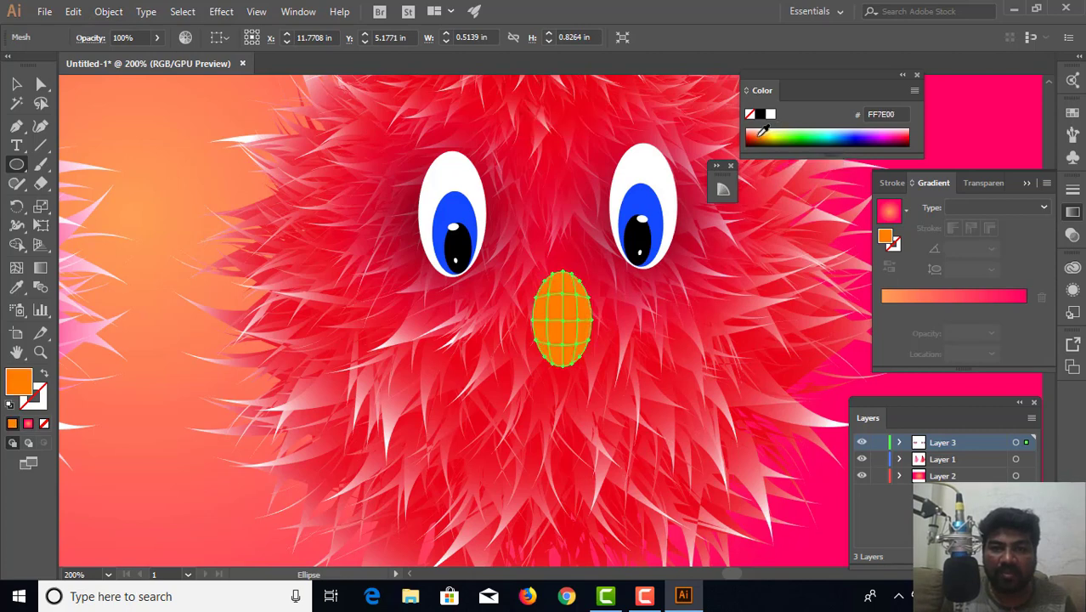
pyautogui.click(761, 132)
pyautogui.click(755, 133)
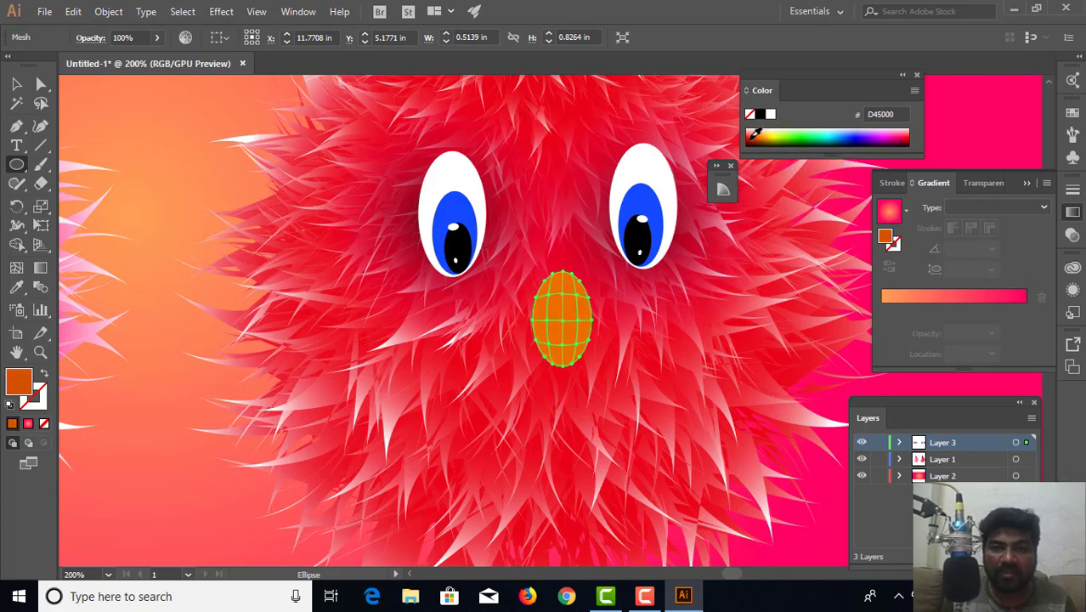
pyautogui.click(752, 130)
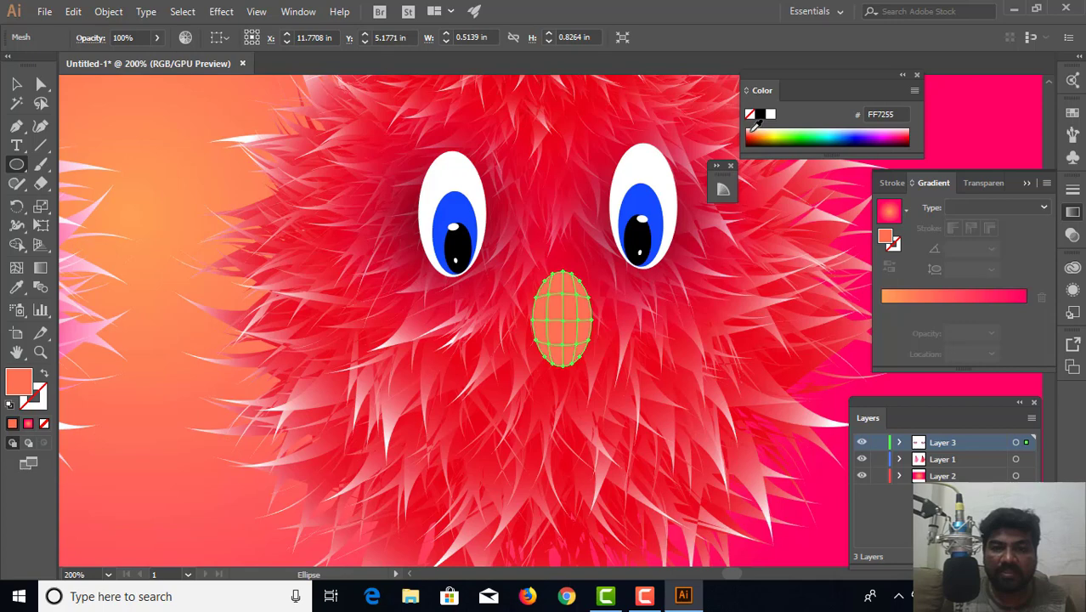
pyautogui.click(759, 132)
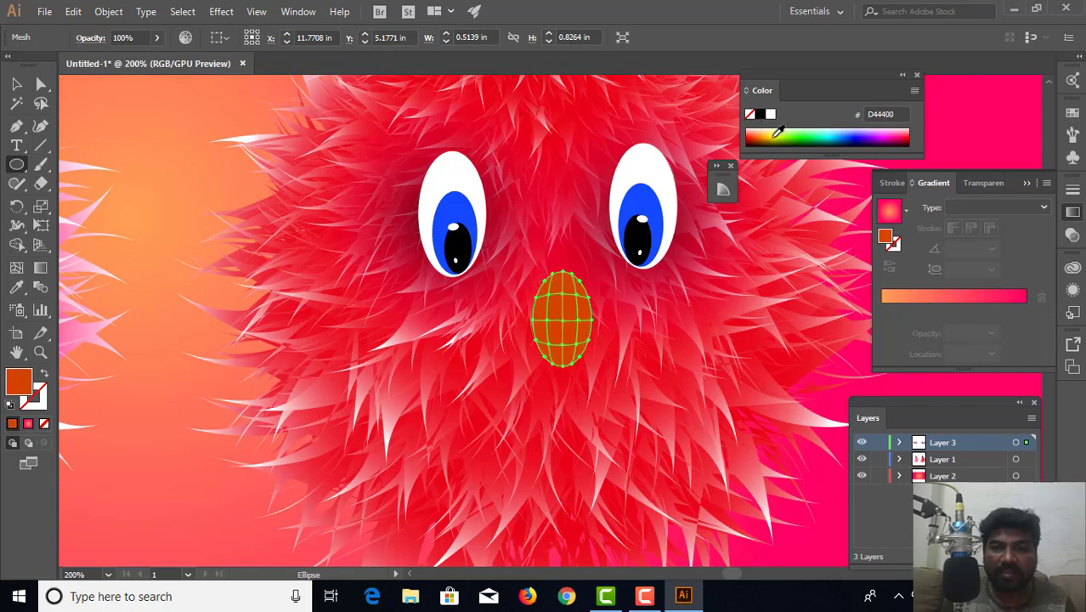
pyautogui.moveTo(903, 130); pyautogui.dragTo(907, 133)
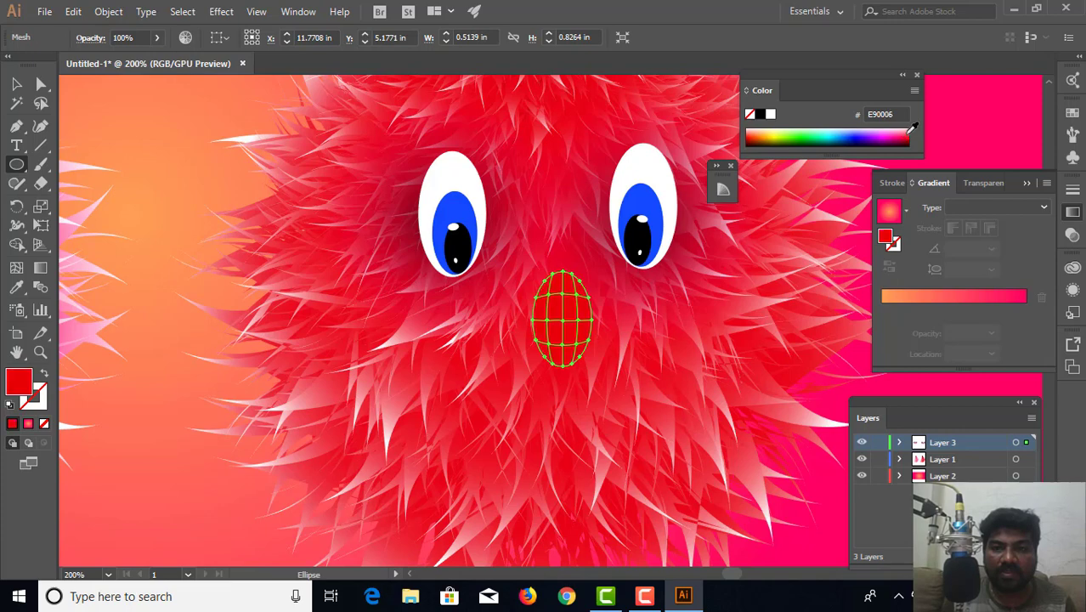
pyautogui.moveTo(911, 128); pyautogui.dragTo(915, 133)
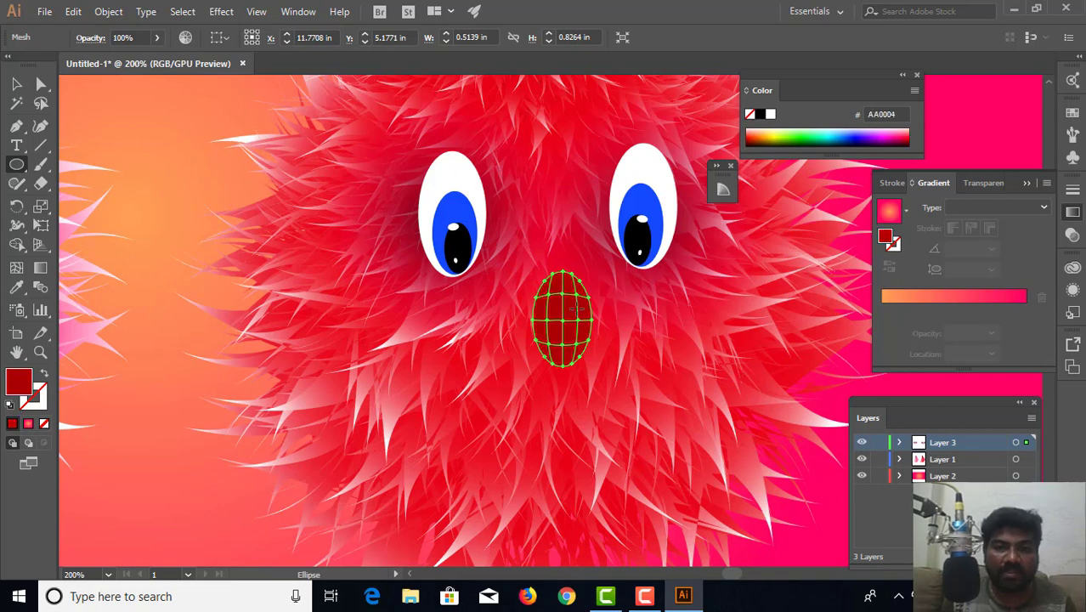
# Colour the nose's central mesh points bright pink-red FF154B for a glossy highlight.
pyautogui.click(41, 83)
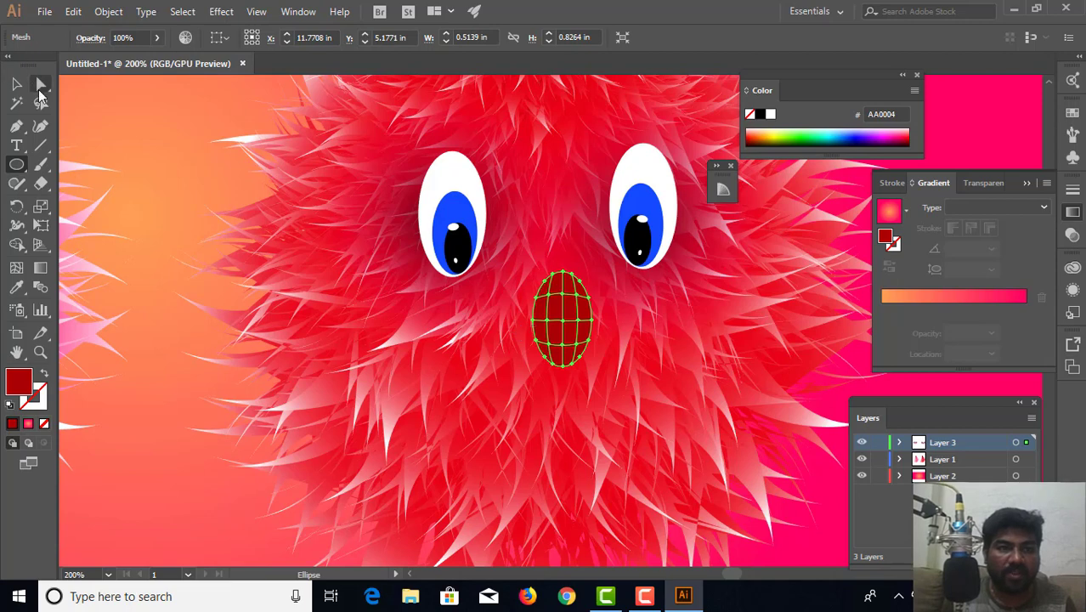
pyautogui.click(561, 320)
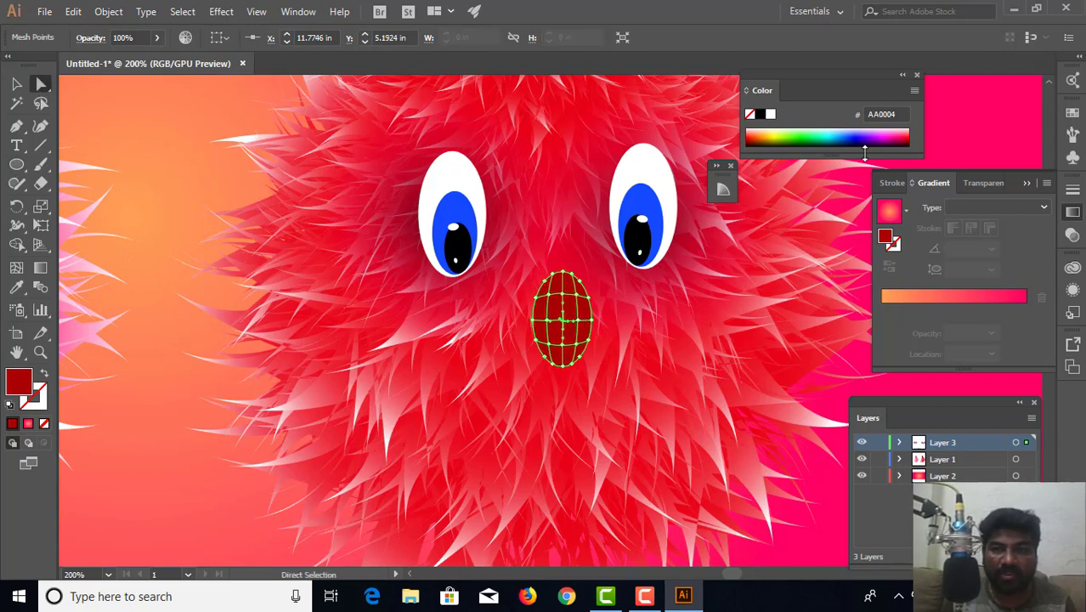
pyautogui.click(903, 126)
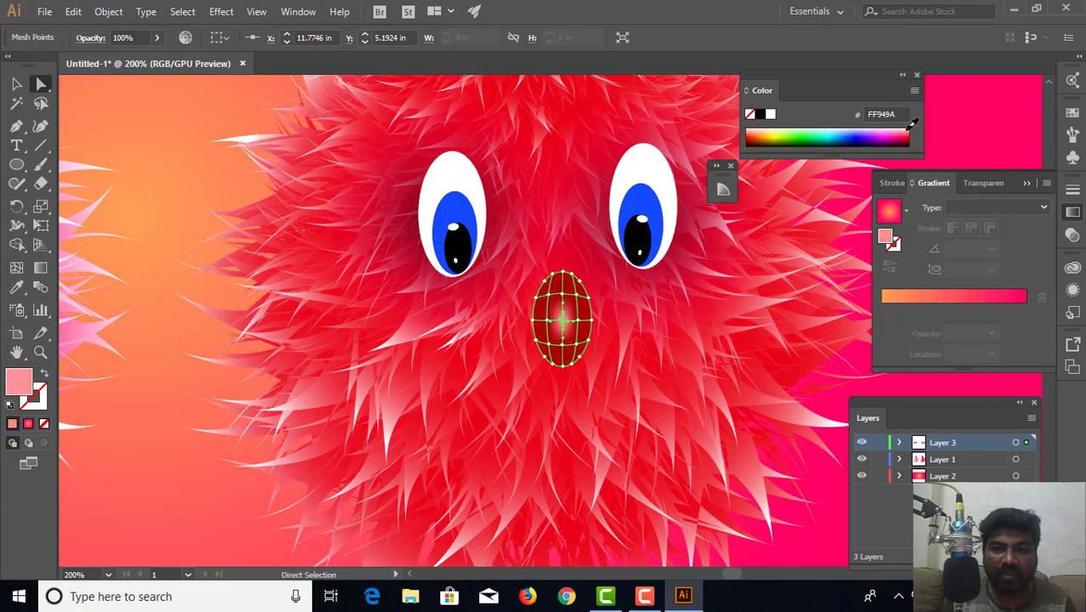
pyautogui.click(578, 321)
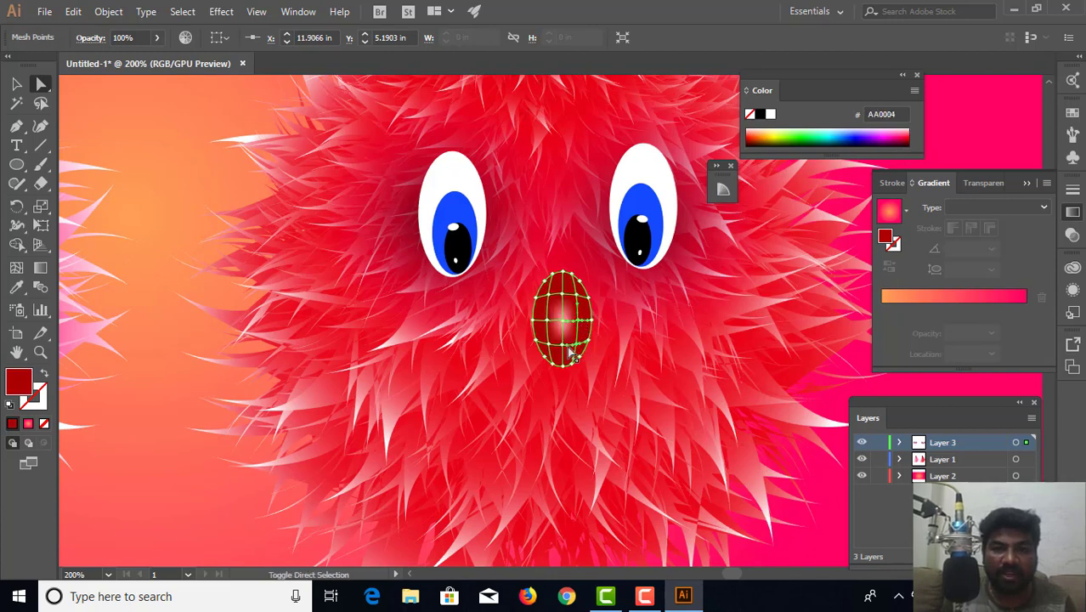
pyautogui.click(568, 353)
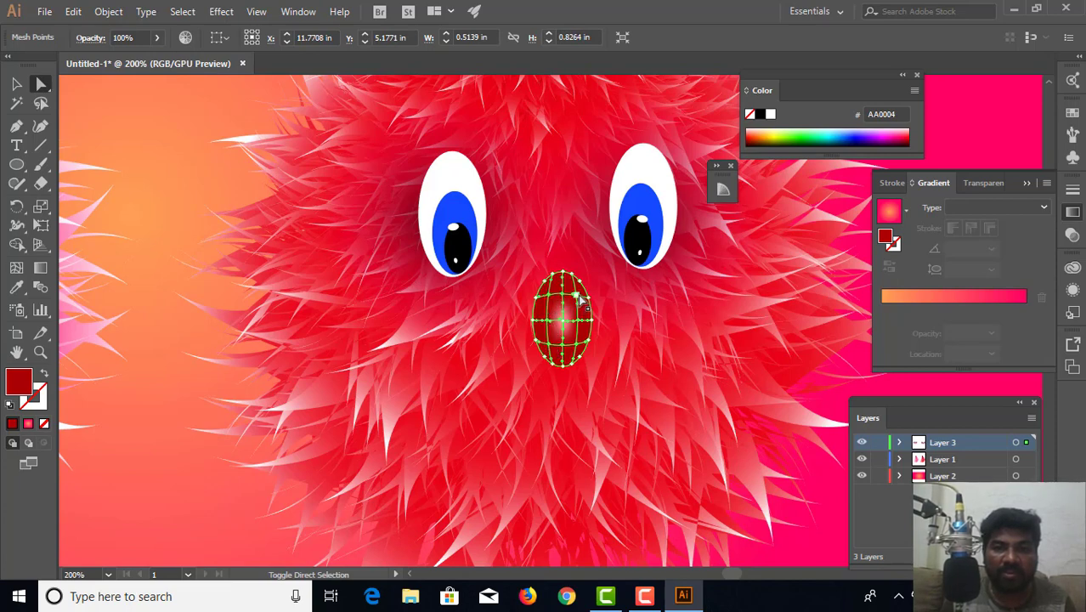
pyautogui.click(908, 127)
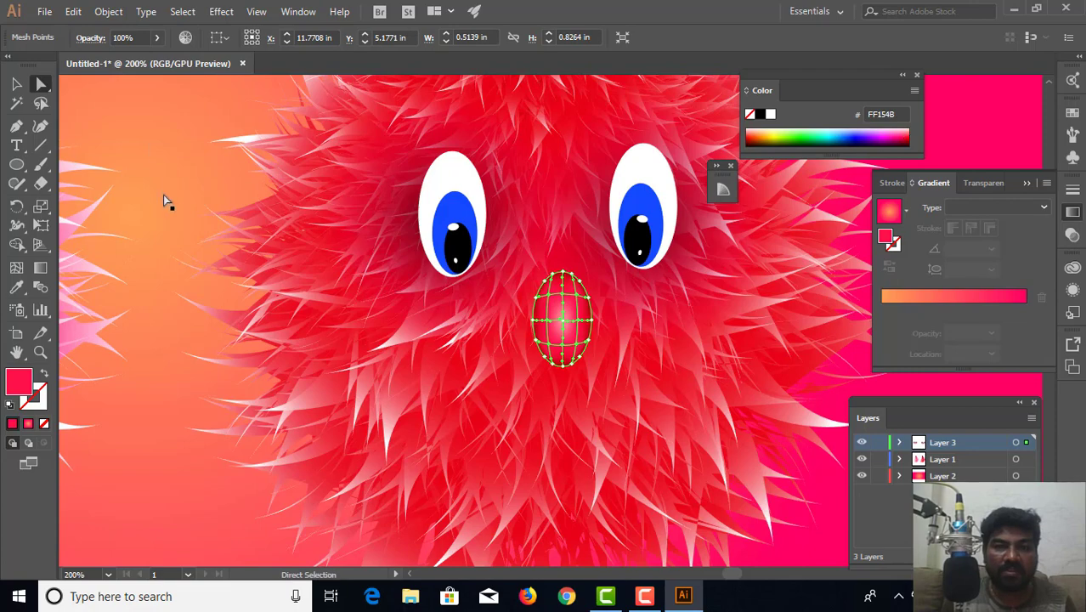
pyautogui.click(15, 85)
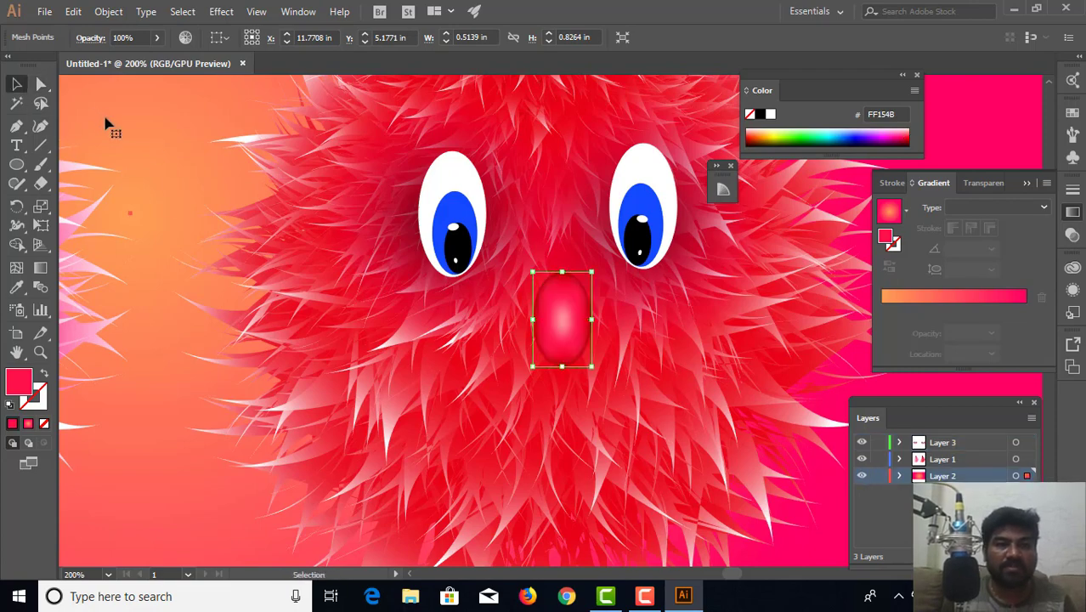
# Fit the whole artboard in the window, pan it into position, and select the background rectangle.
pyautogui.click(182, 163)
pyautogui.hotkey('ctrl', '0')
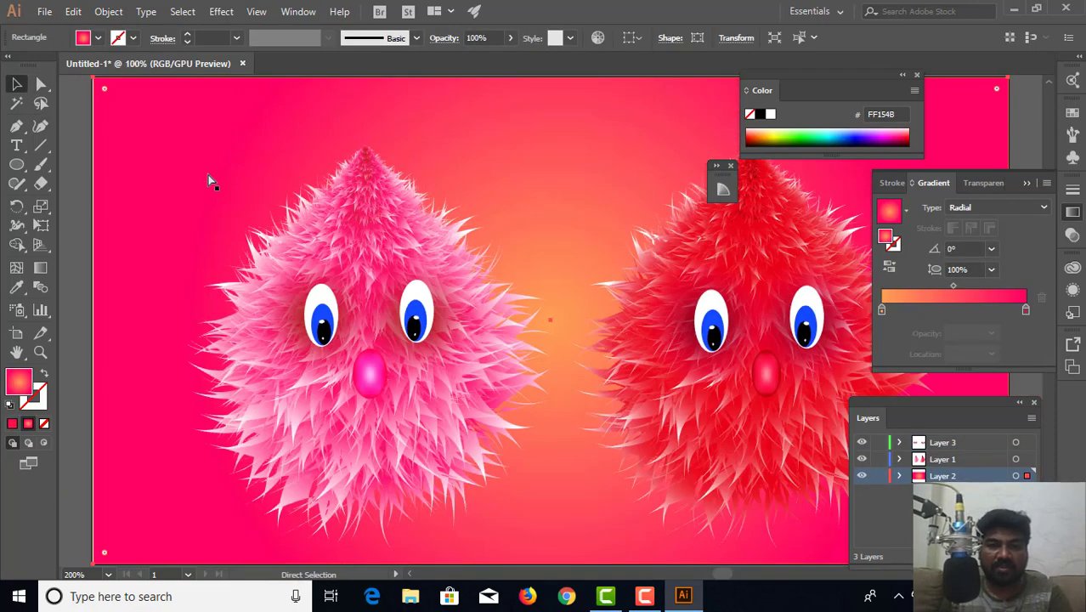
pyautogui.moveTo(542, 246); pyautogui.dragTo(462, 206)
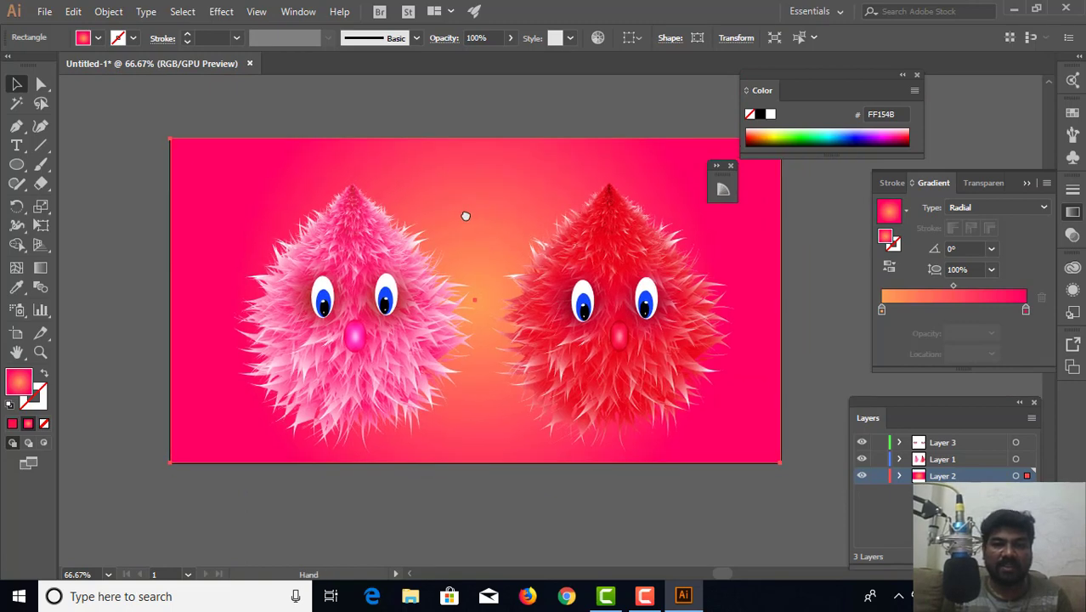
pyautogui.click(441, 513)
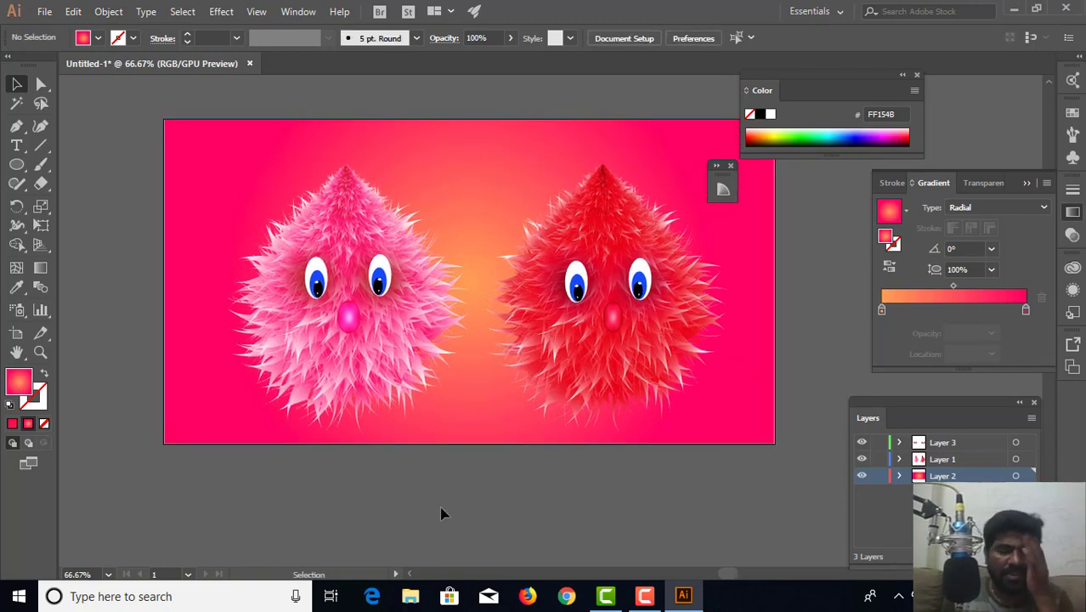
pyautogui.click(439, 431)
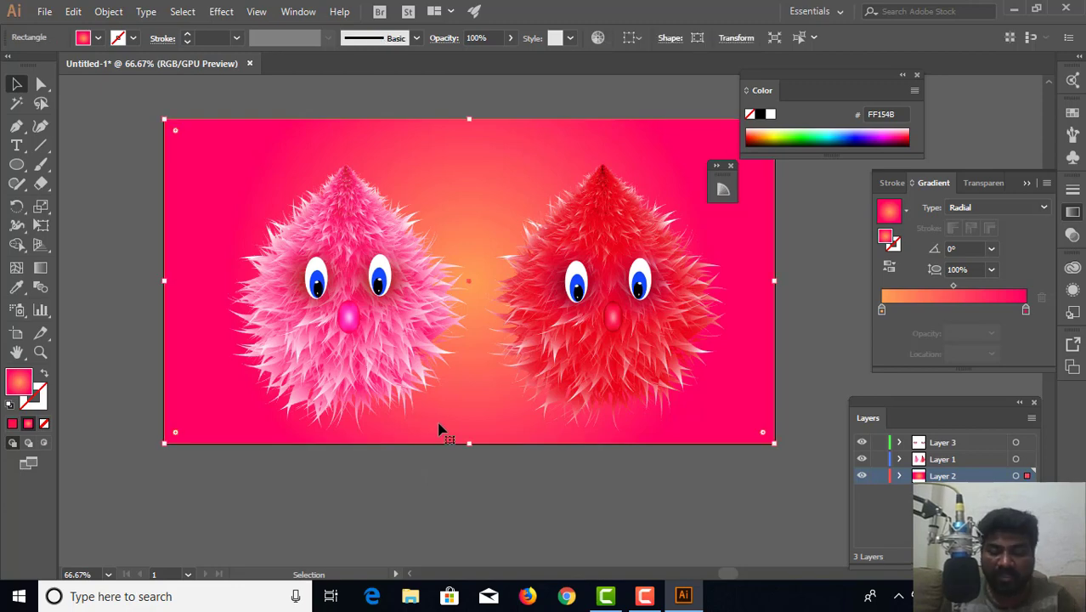
pyautogui.hotkey('ctrl', '+')
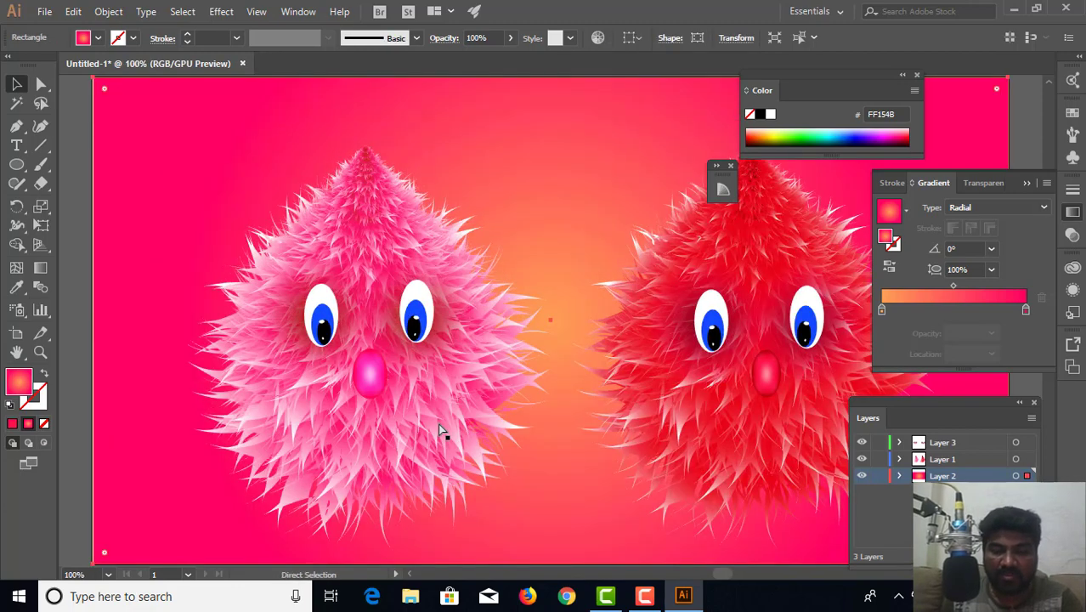
pyautogui.hotkey('ctrl', '-')
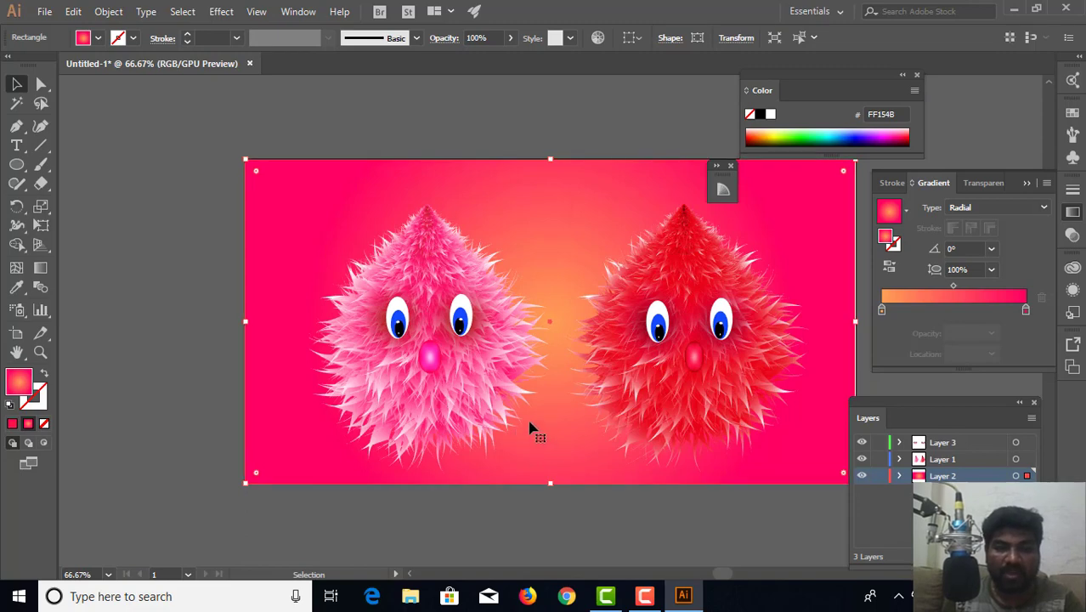
pyautogui.moveTo(546, 382); pyautogui.dragTo(446, 343)
pyautogui.click(445, 353)
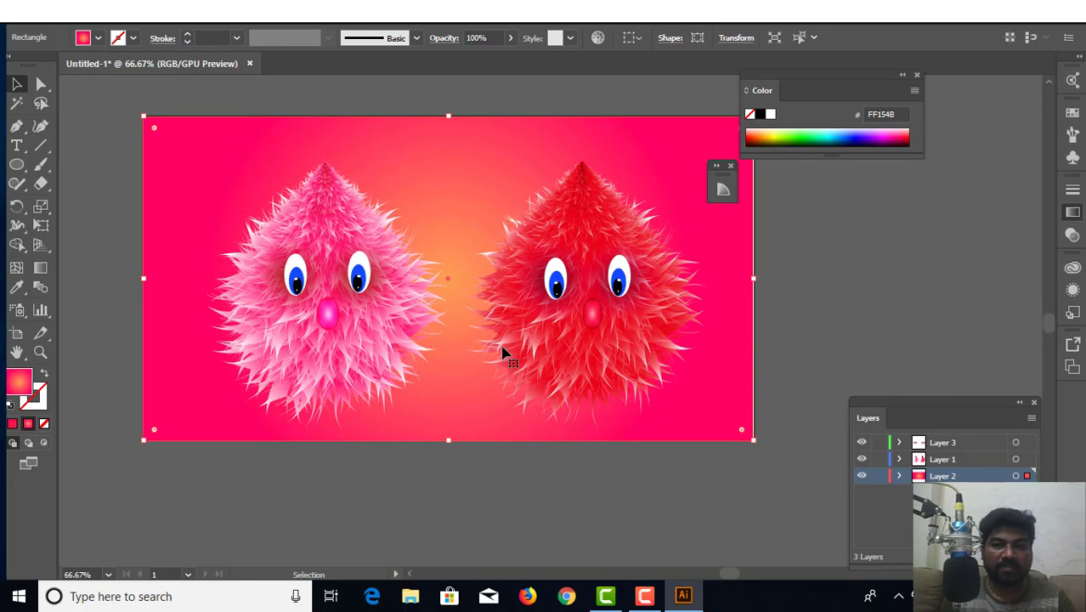
# Switch to full-screen mode and set the zoom to 100% with the artboard centred.
pyautogui.press('f')
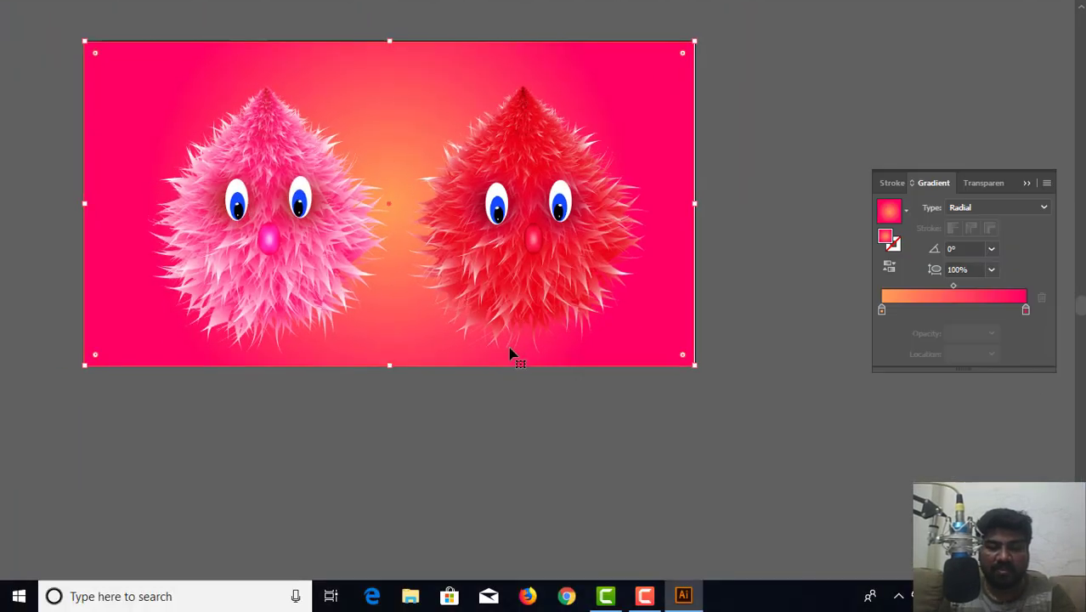
pyautogui.press('f')
pyautogui.hotkey('ctrl', '=')
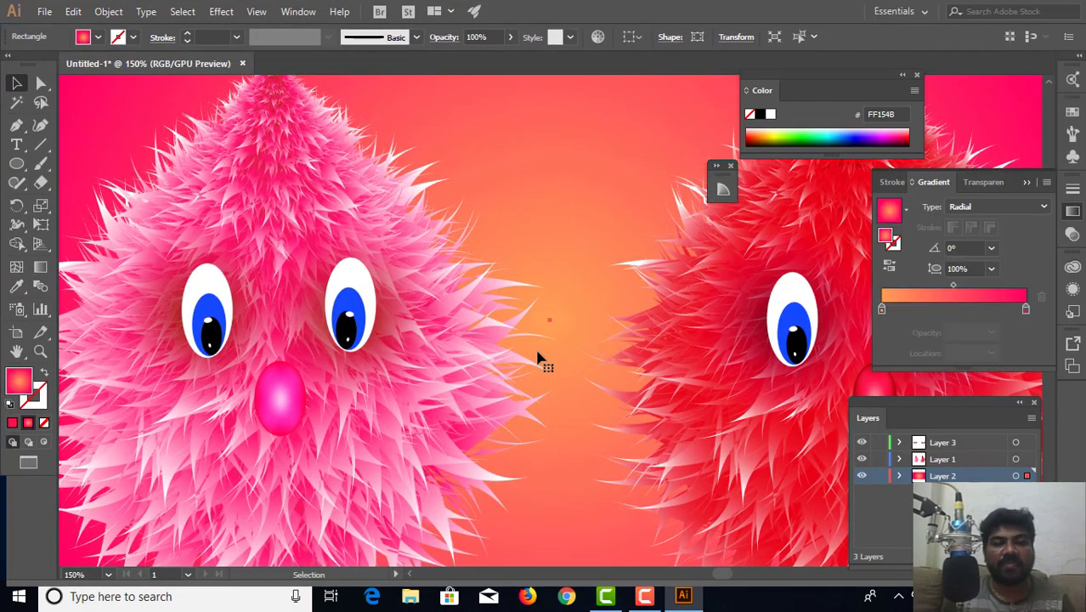
pyautogui.press('f')
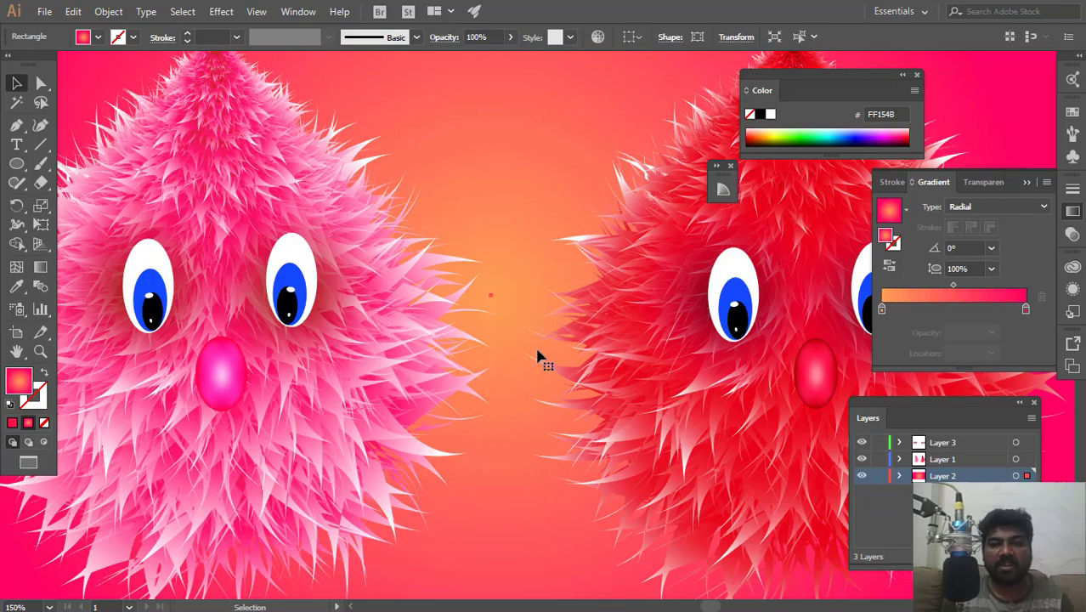
pyautogui.press('a')
pyautogui.hotkey('ctrl', '1')
pyautogui.press('v')
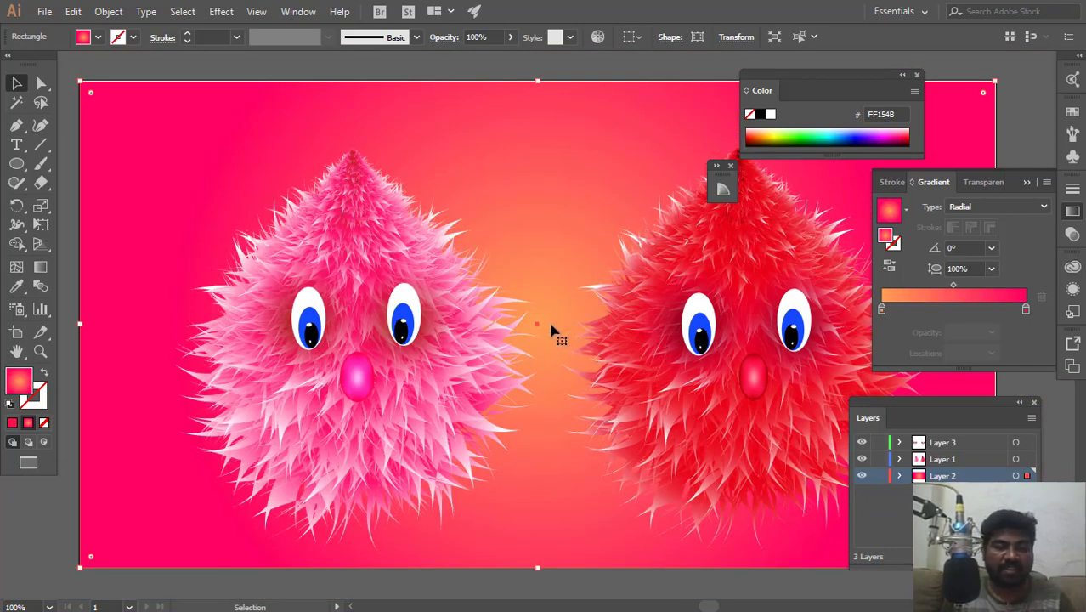
# Hide all panels and toolbars so only the two-monster artwork shows, nudging the view down.
pyautogui.press('Tab')
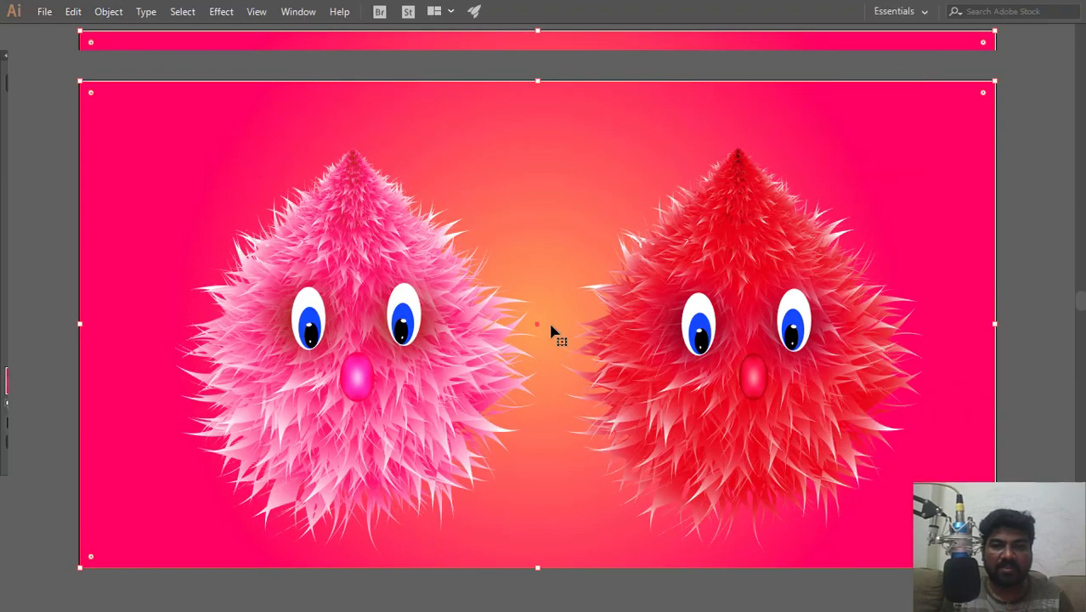
pyautogui.press('Tab')
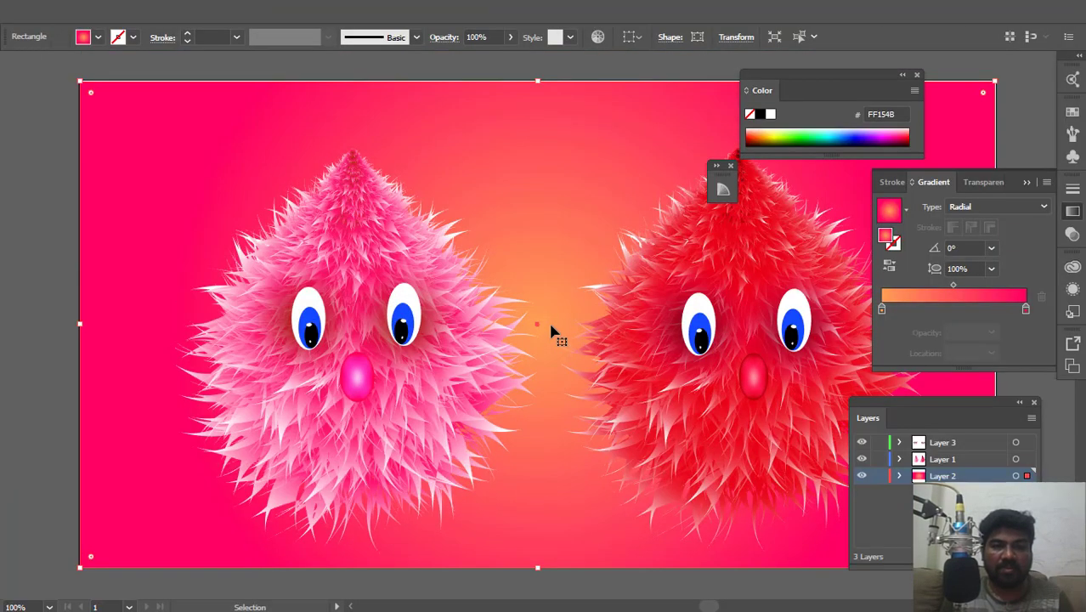
pyautogui.press('Tab')
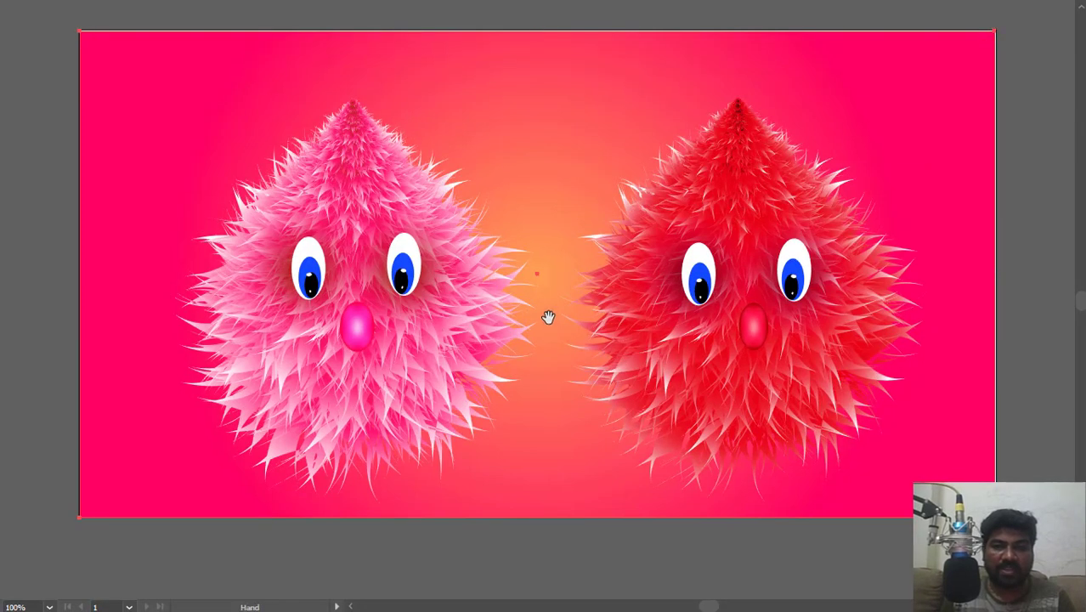
pyautogui.moveTo(548, 317); pyautogui.dragTo(553, 345)
pyautogui.click(553, 358)
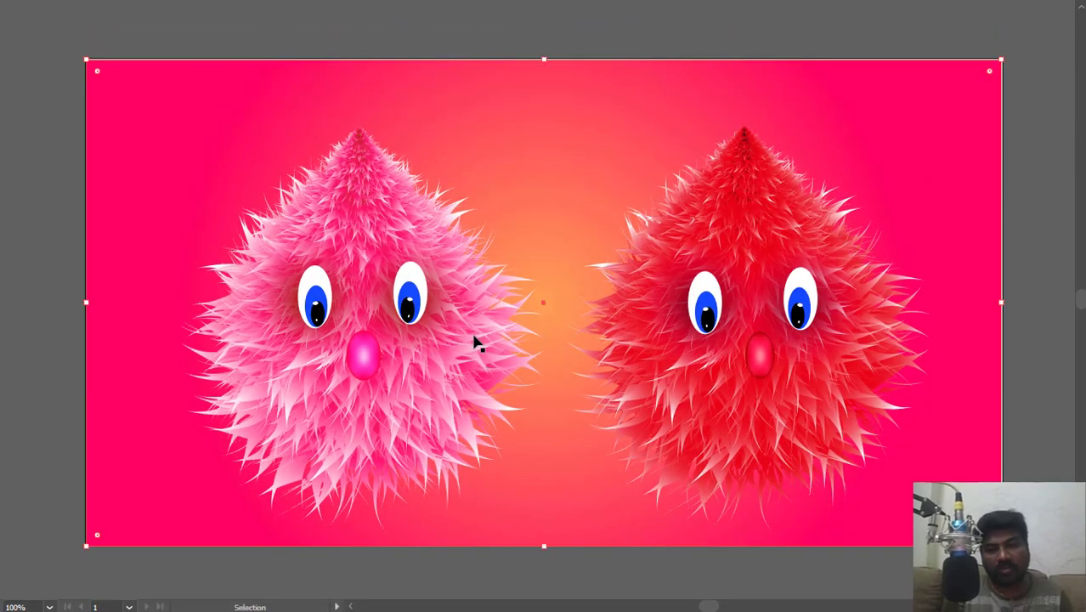